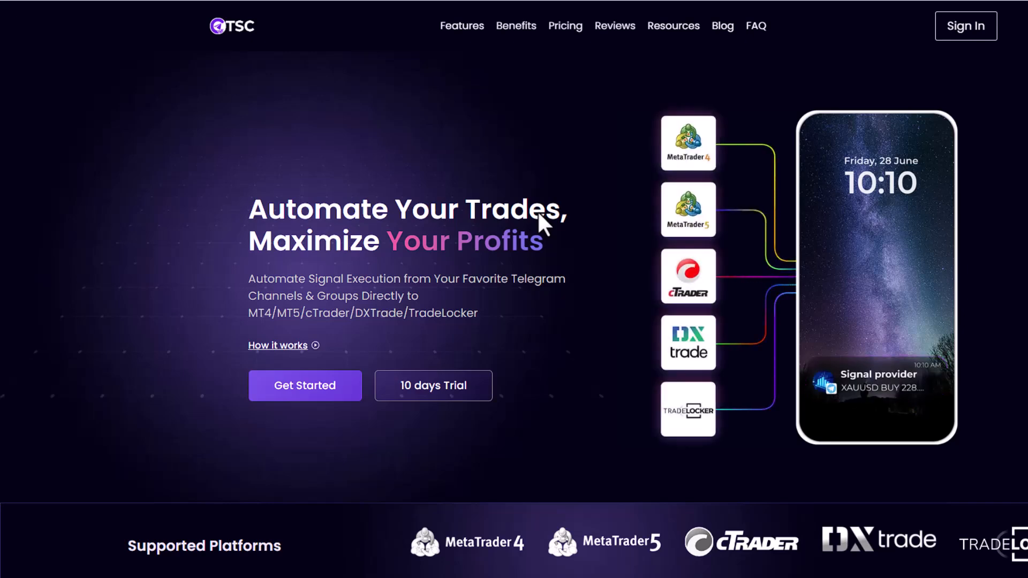
Review the pricing plans, highlighting TradeLocker, DXTrade and cTrader among the platforms the Starter plan supports
scroll(544, 464, down, 10)
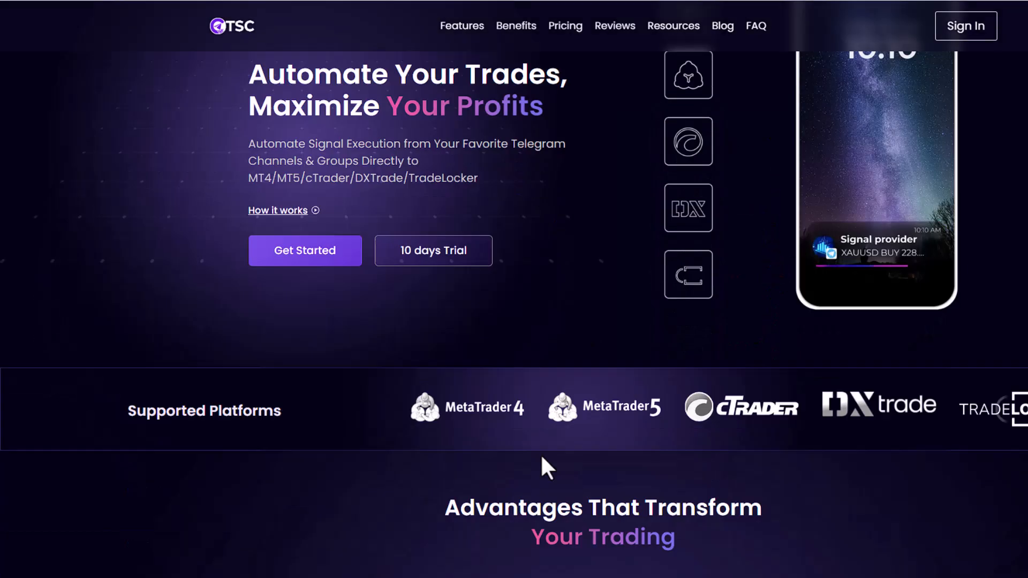
scroll(420, 419, down, 15)
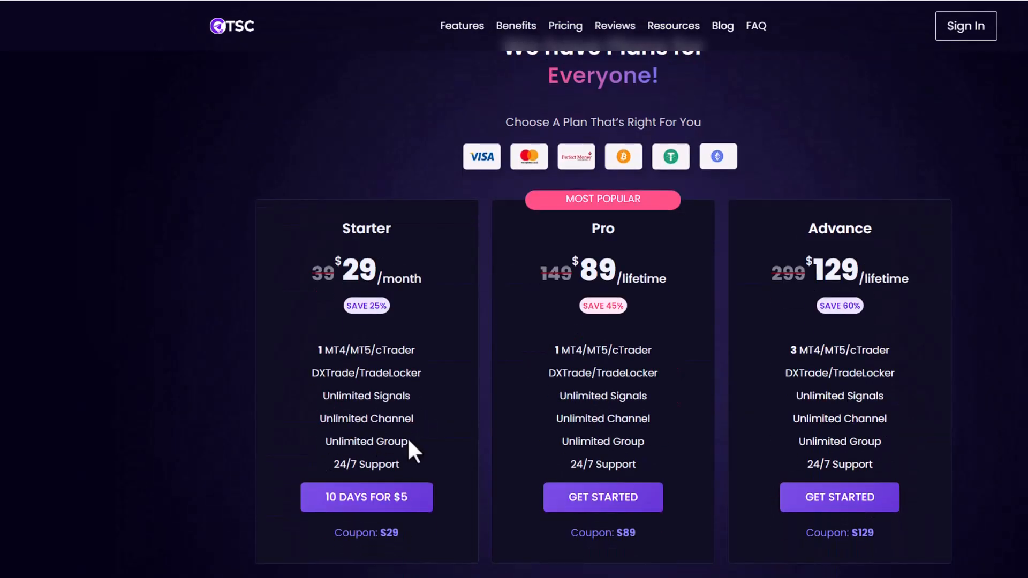
scroll(435, 396, down, 1)
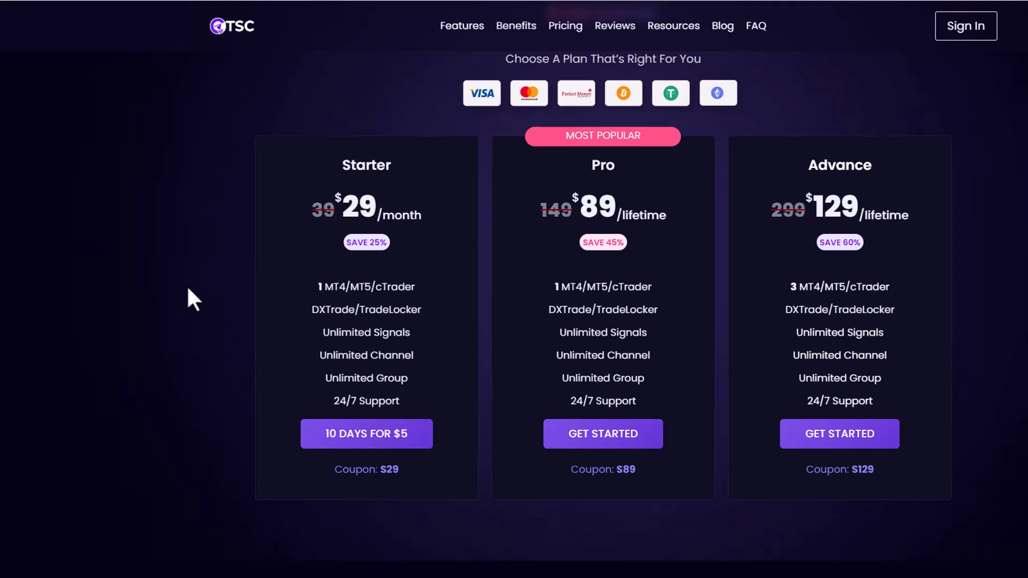
scroll(348, 310, up, 2)
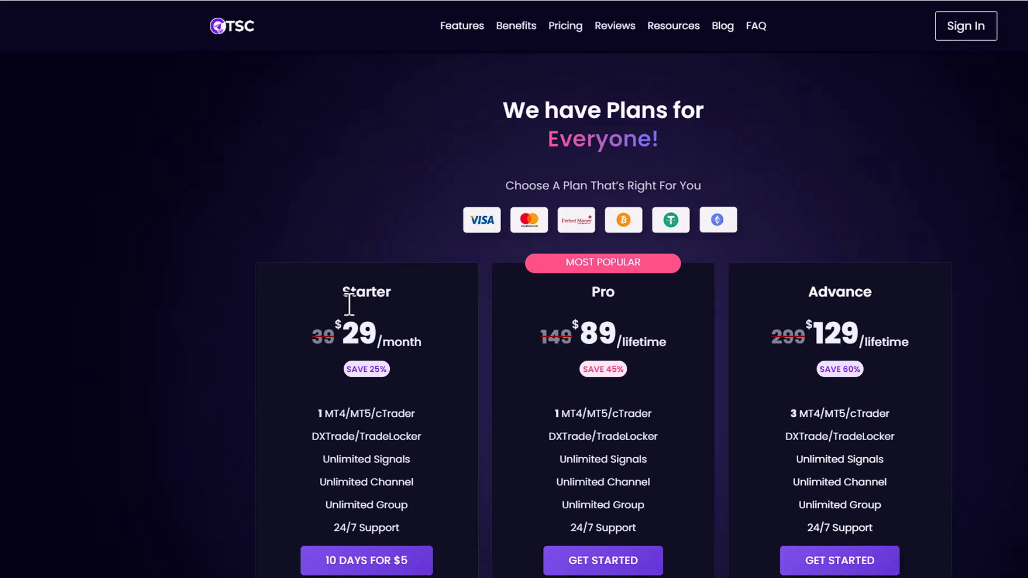
drag(369, 435, 446, 442)
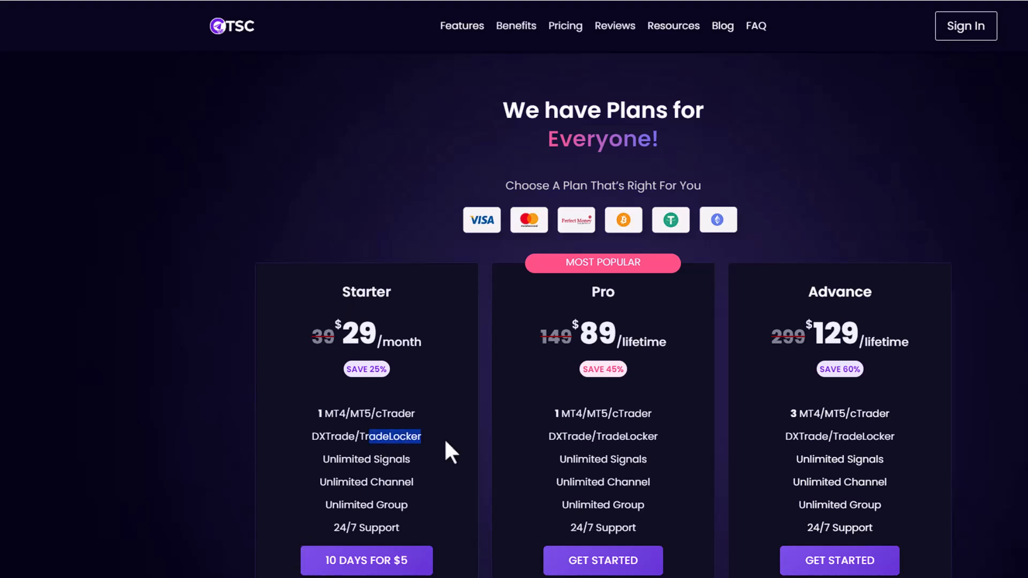
double_click(416, 438)
click(357, 437)
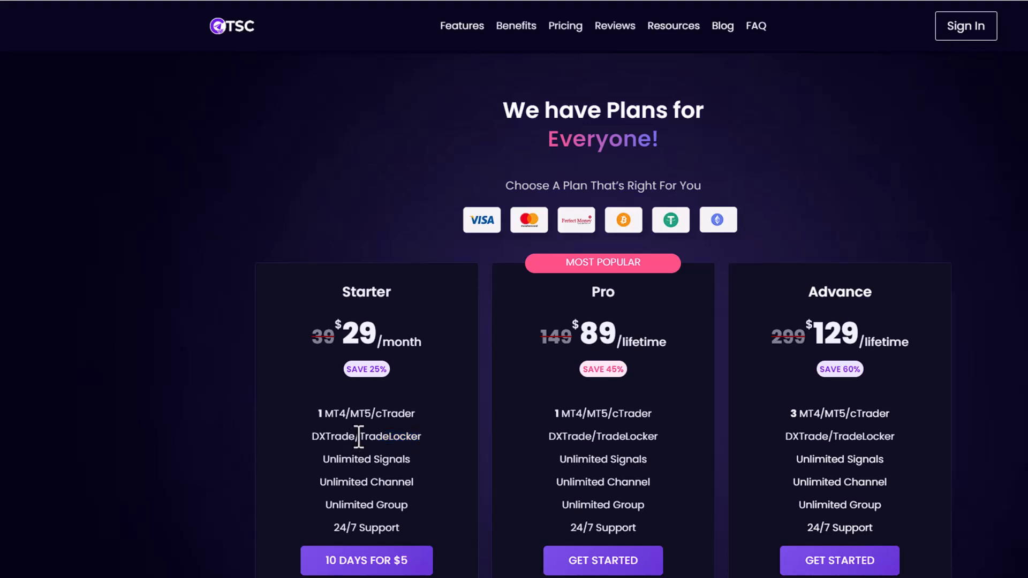
drag(358, 437, 313, 437)
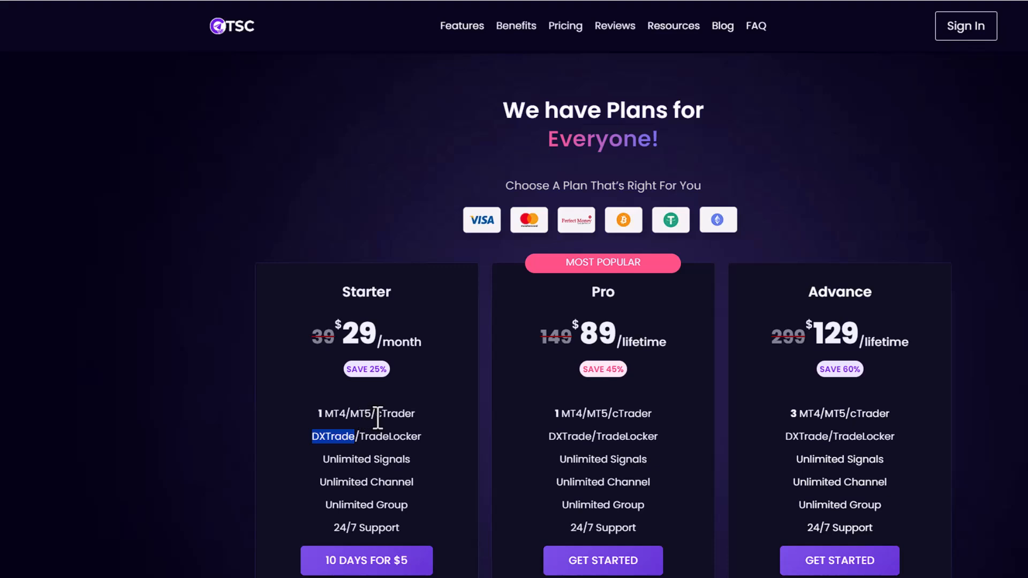
drag(376, 413, 434, 417)
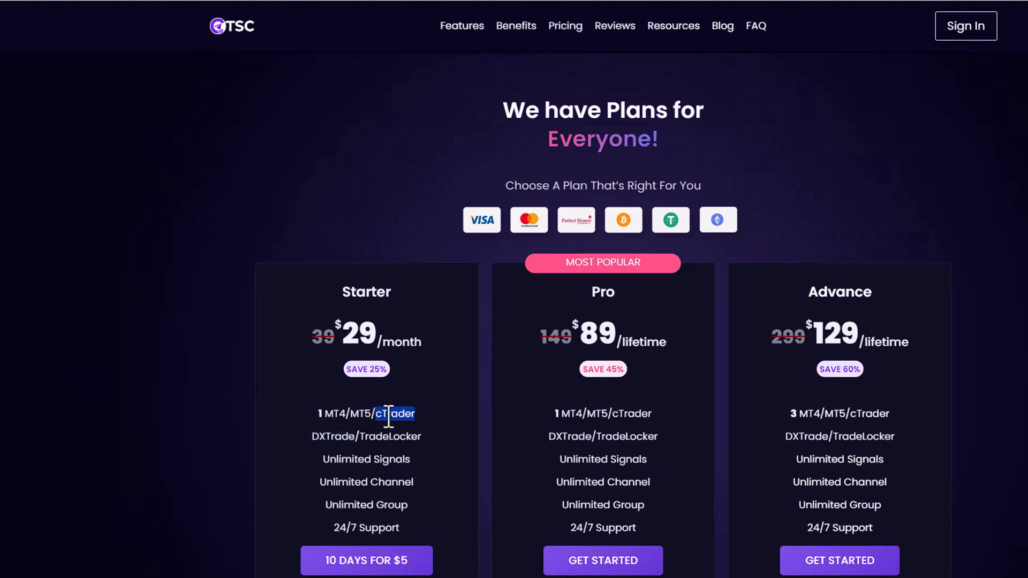
scroll(246, 374, down, 1)
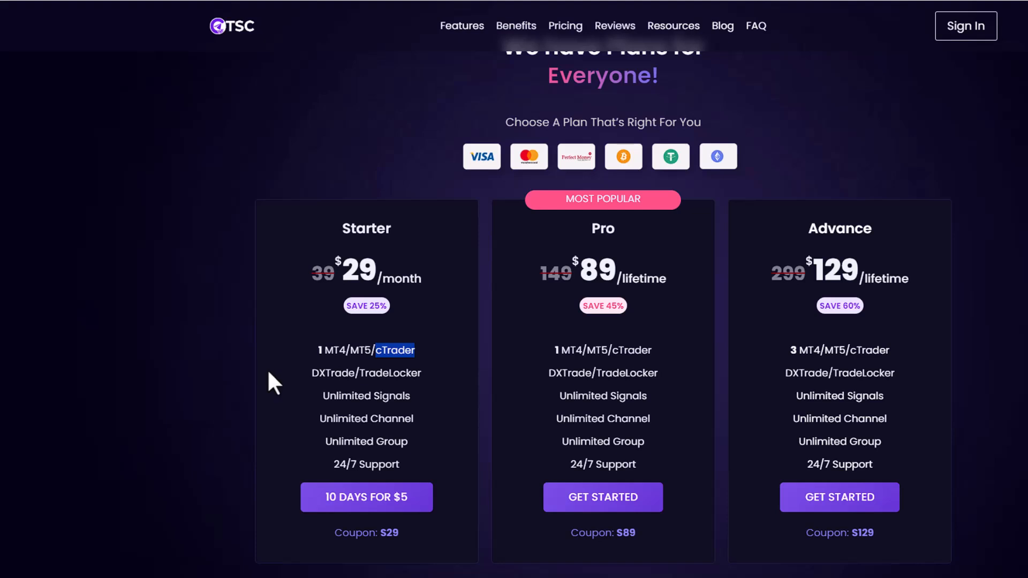
scroll(395, 465, down, 1)
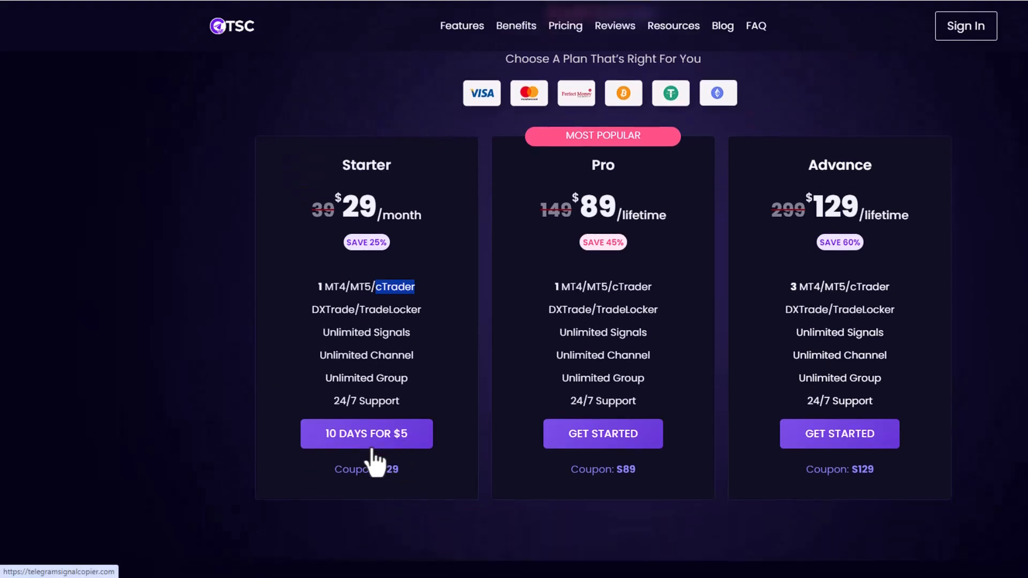
Compare the prices of the Pro, Advance and Starter plans by highlighting each one
drag(581, 206, 664, 213)
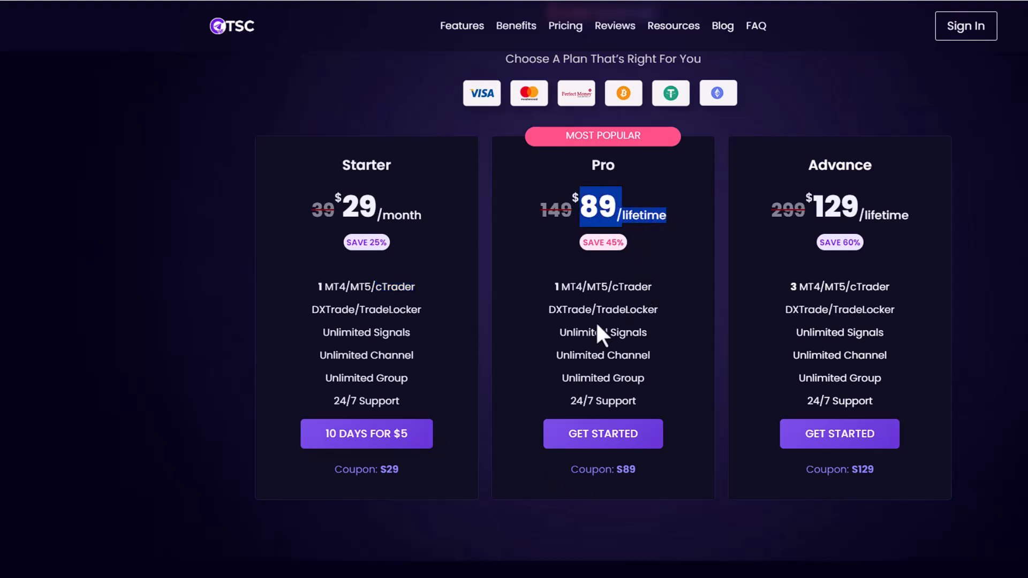
scroll(597, 326, up, 1)
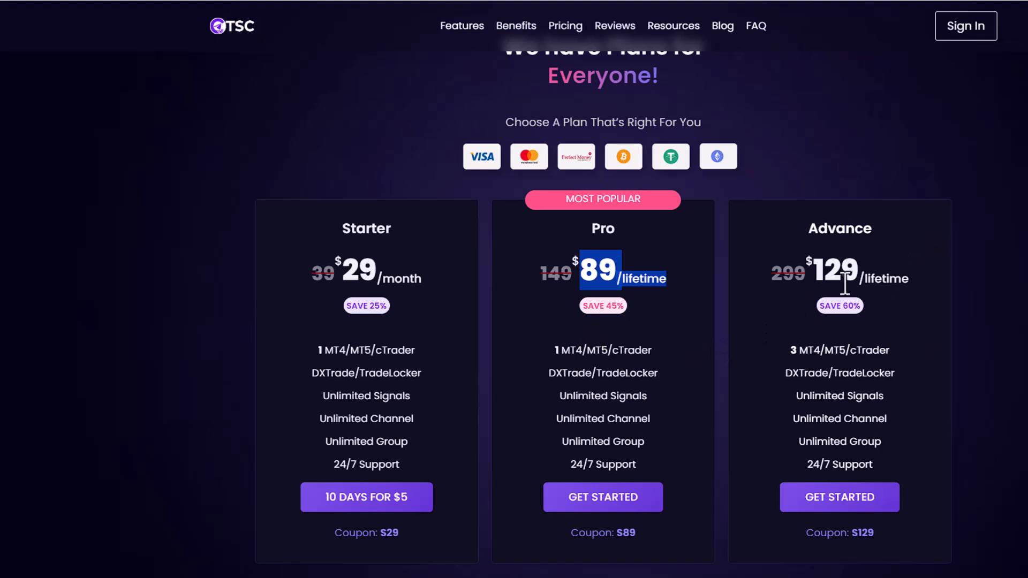
drag(803, 267, 910, 279)
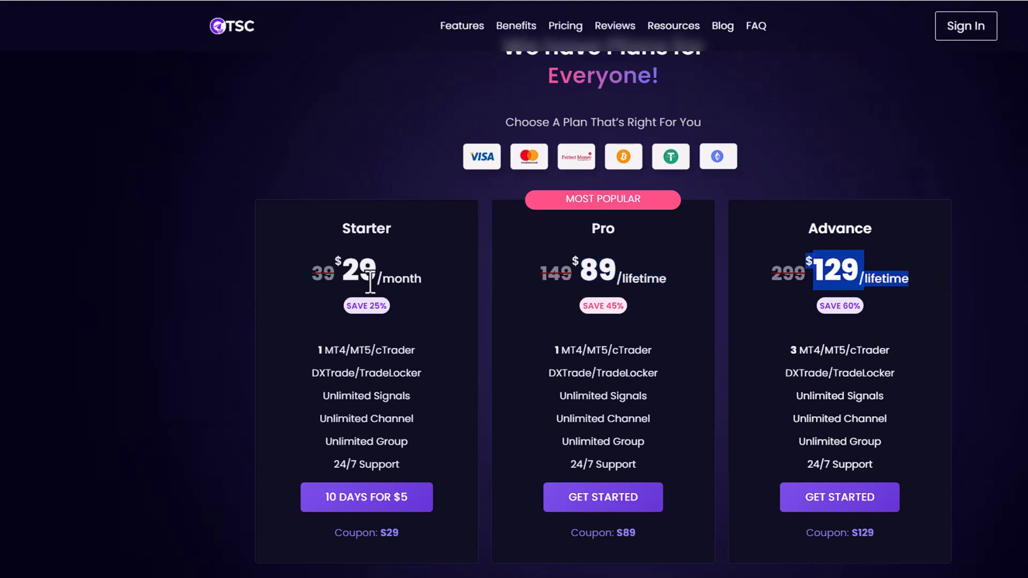
mouse_move(397, 277)
mouse_down()
mouse_move(206, 259)
mouse_move(397, 275)
mouse_up()
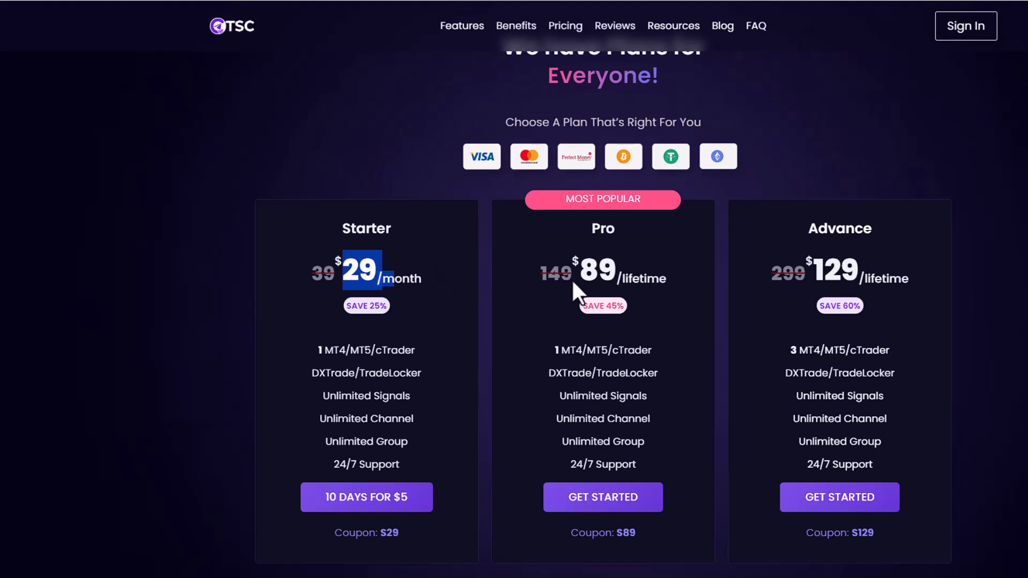
drag(571, 278, 669, 279)
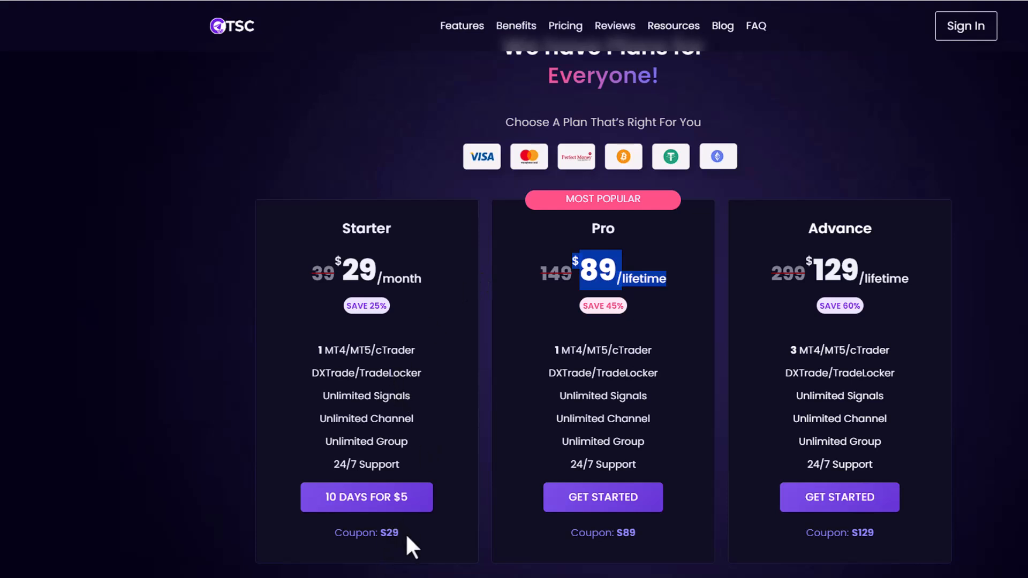
Open the Starter plan's 10 days for $5 order, apply the coupon S29, and close the order without checking out
drag(405, 532, 385, 536)
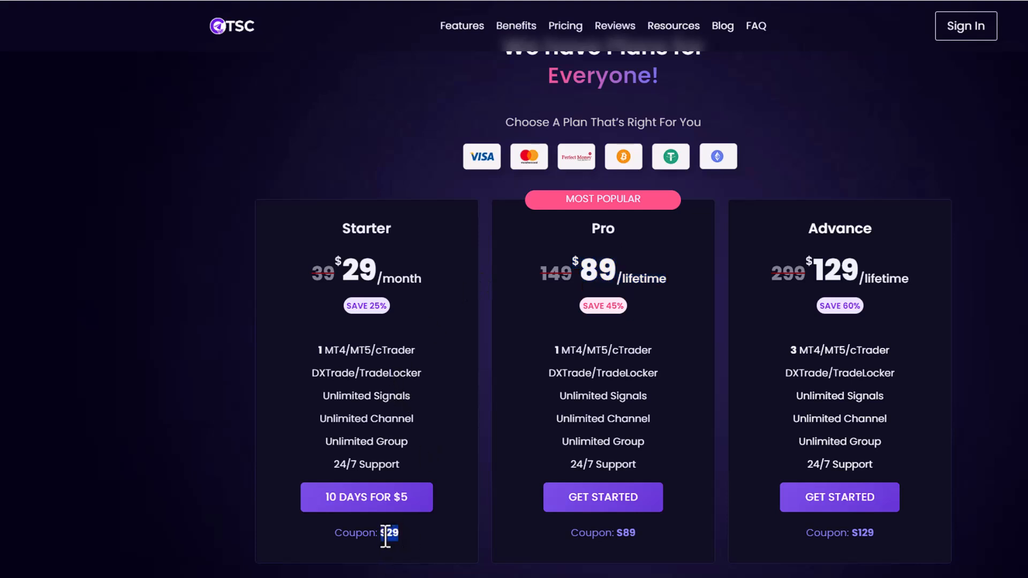
click(399, 498)
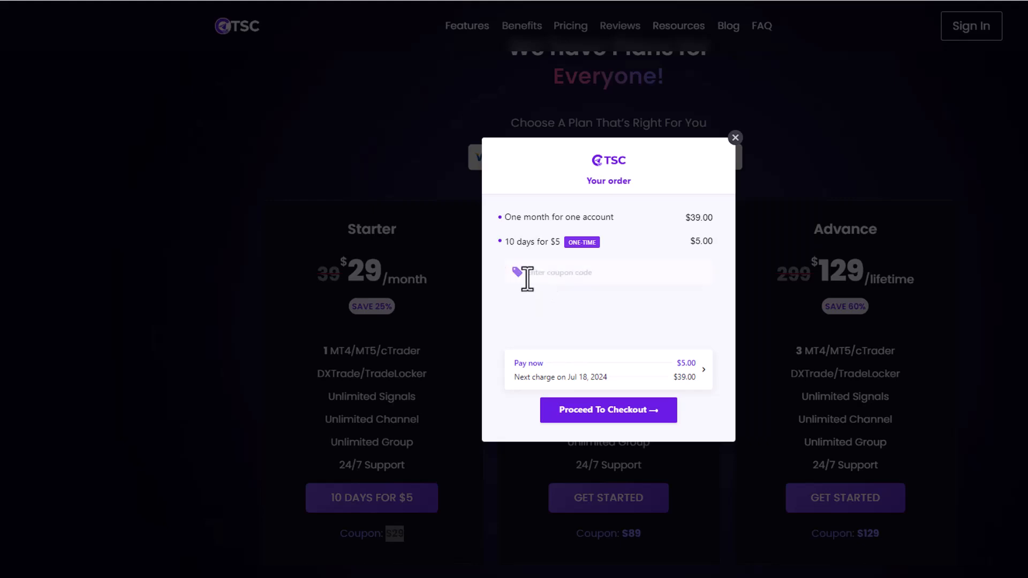
click(542, 270)
text(S29)
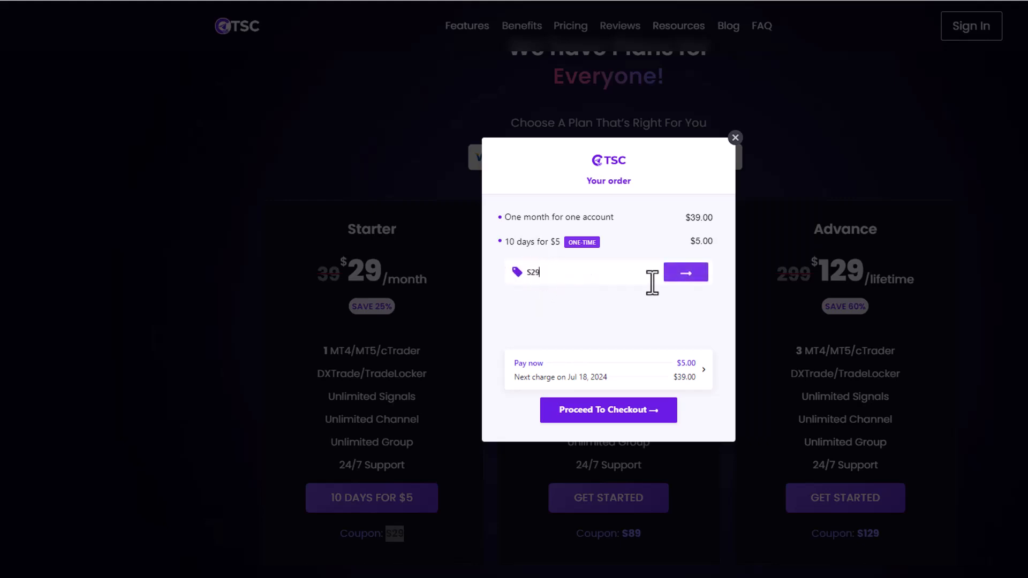
click(686, 274)
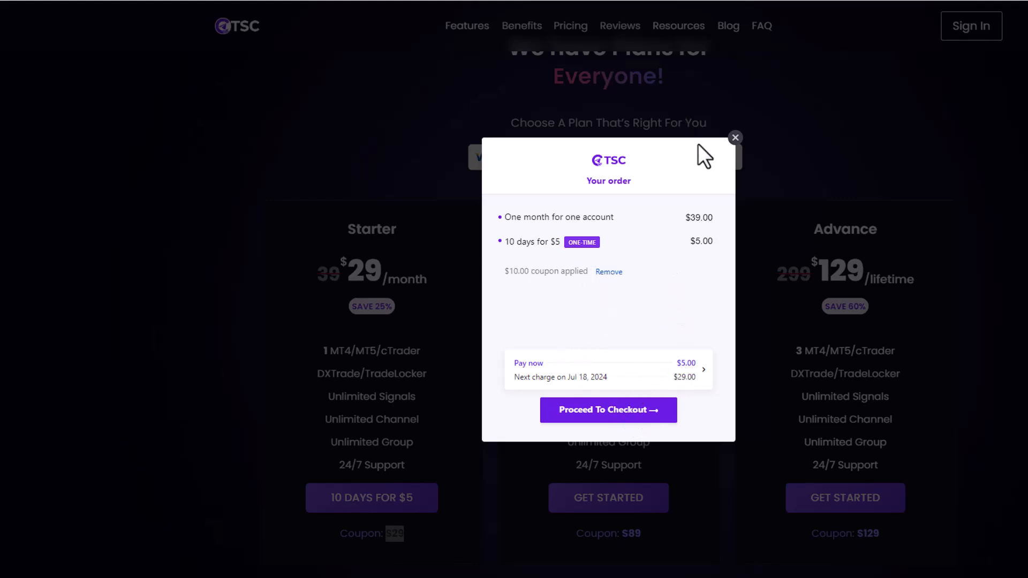
click(735, 138)
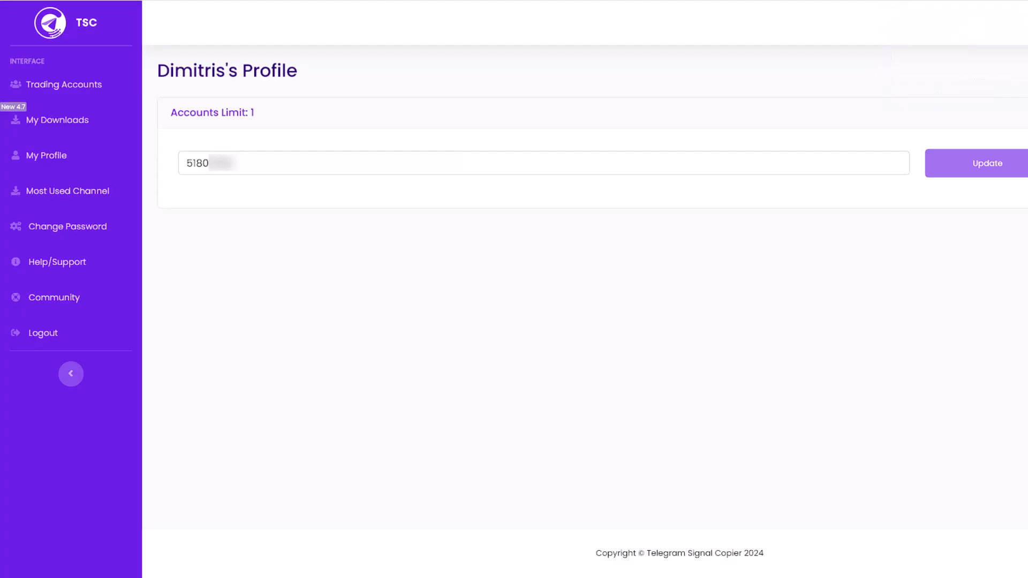
Examine the registered trading account number in the account area by highlighting it
click(69, 23)
drag(257, 165, 181, 188)
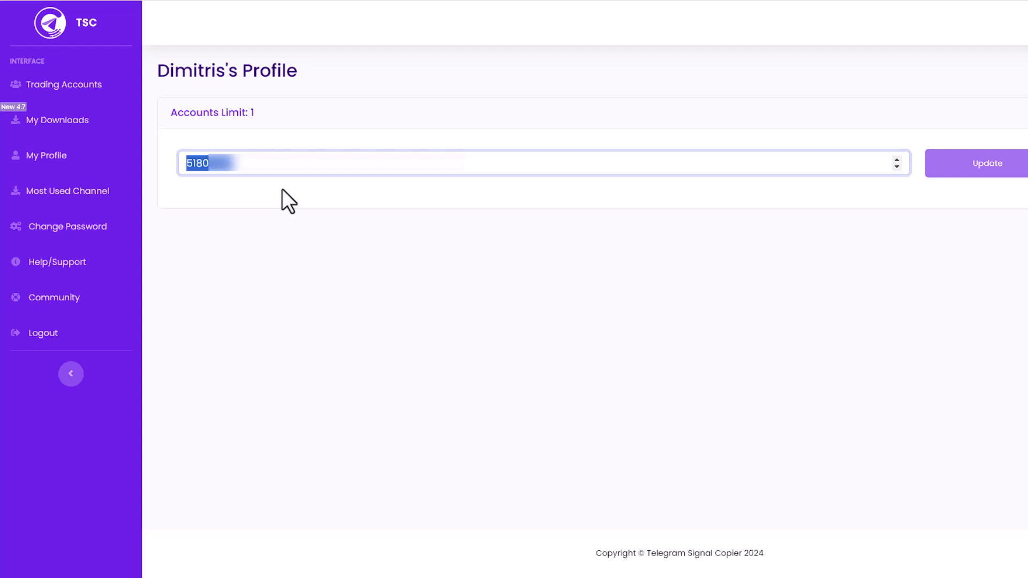
click(253, 165)
drag(252, 166, 180, 166)
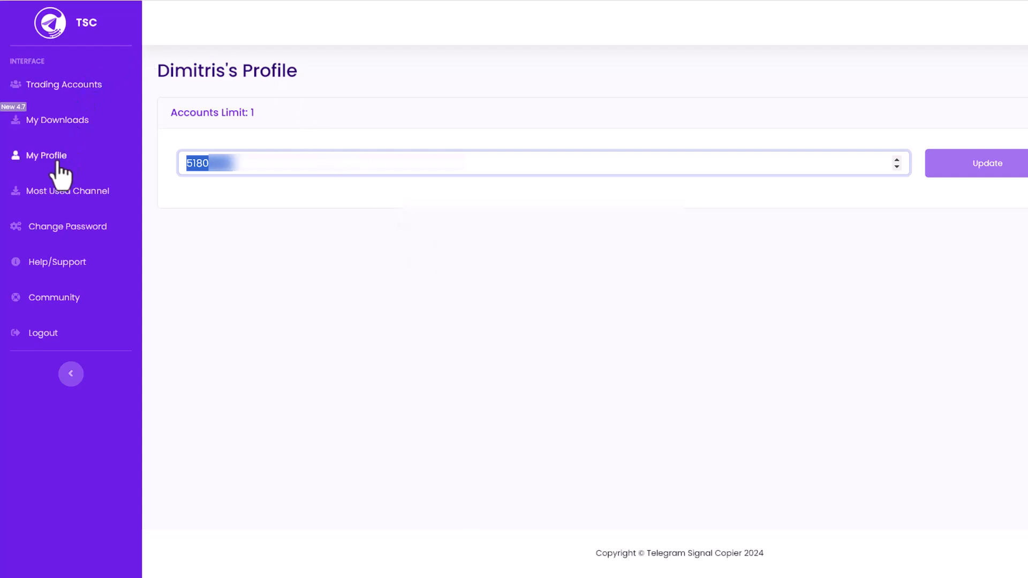
Open the profile for editing and highlight the Telegram number without changing it
click(36, 157)
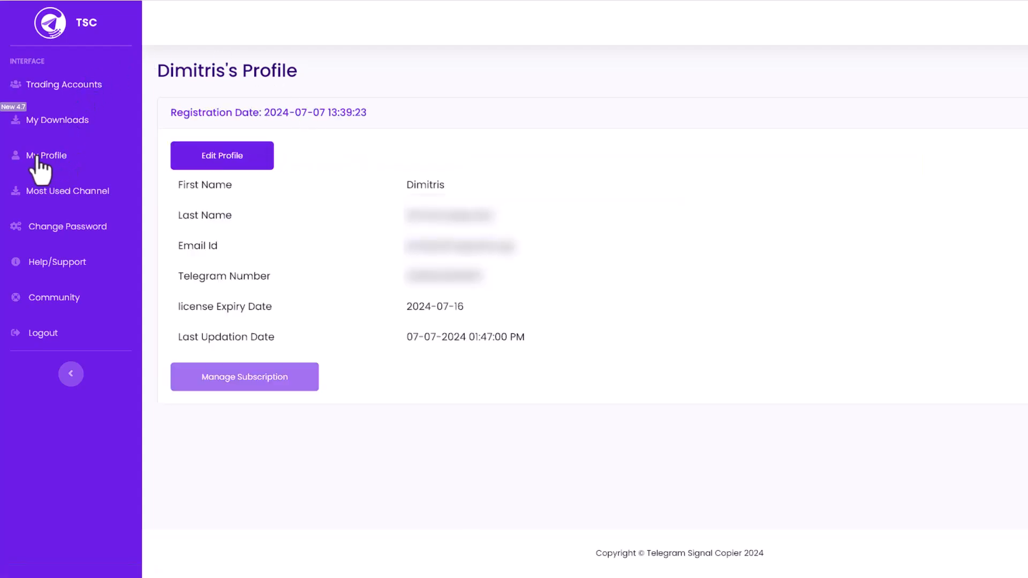
click(216, 158)
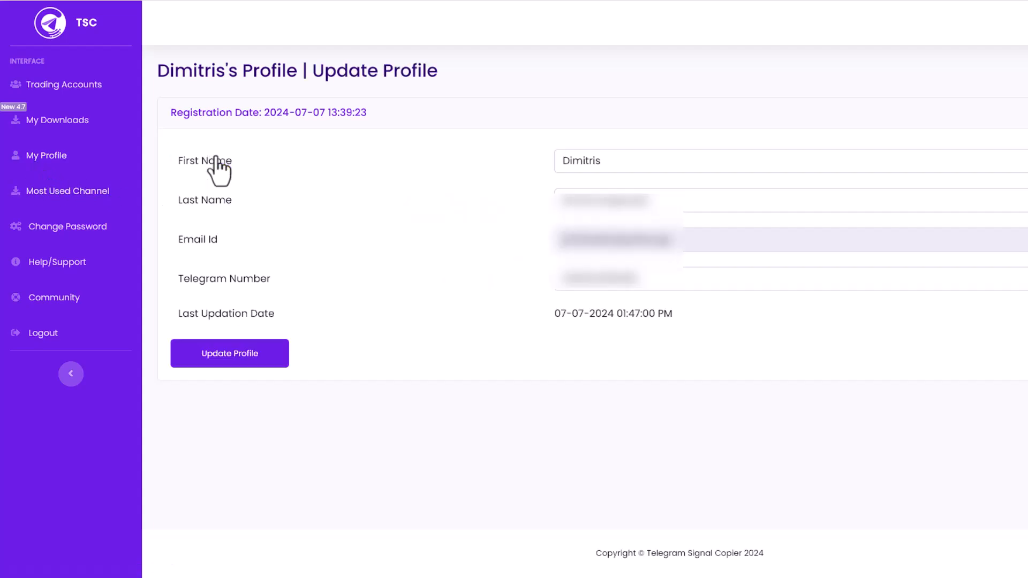
click(631, 277)
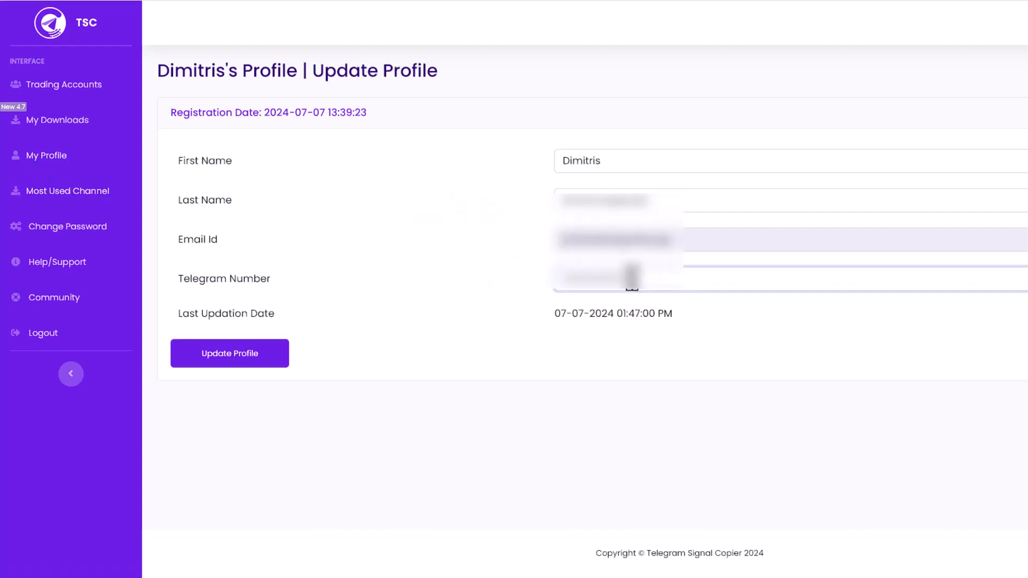
drag(632, 276, 538, 285)
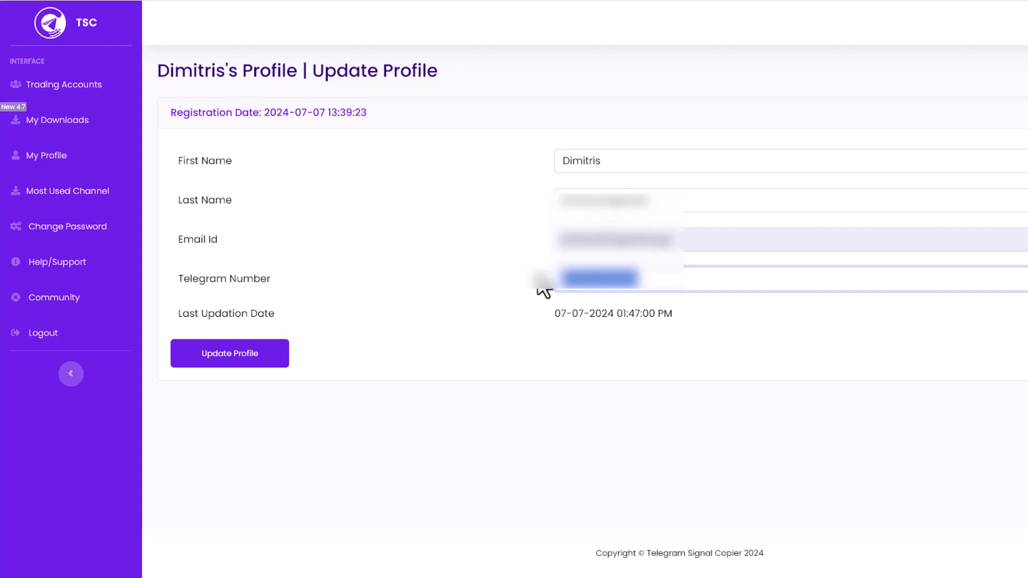
click(510, 289)
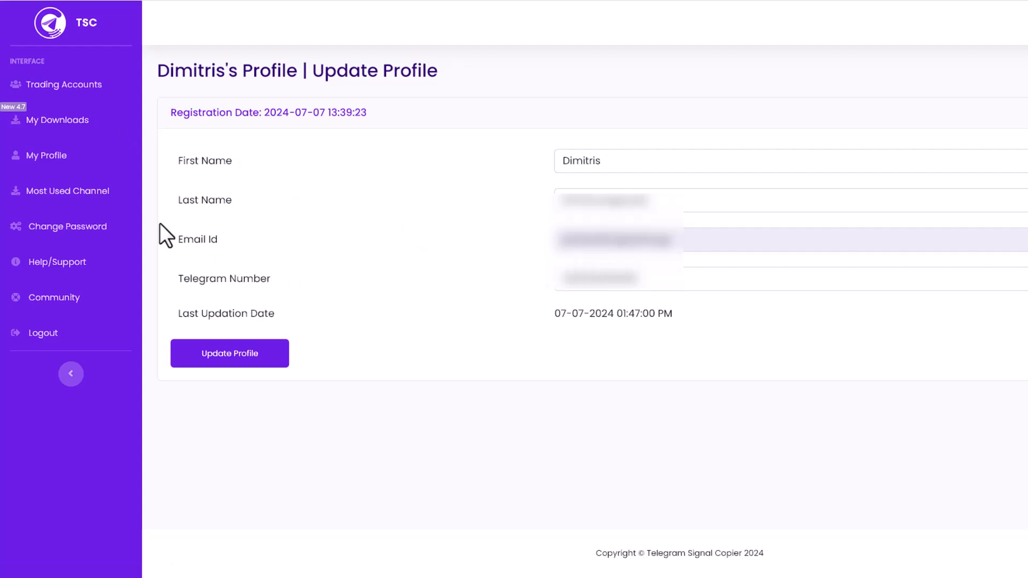
Open the account's downloads page and check the information about the TSC 4.7 -WIN X64 (Text) package
click(70, 128)
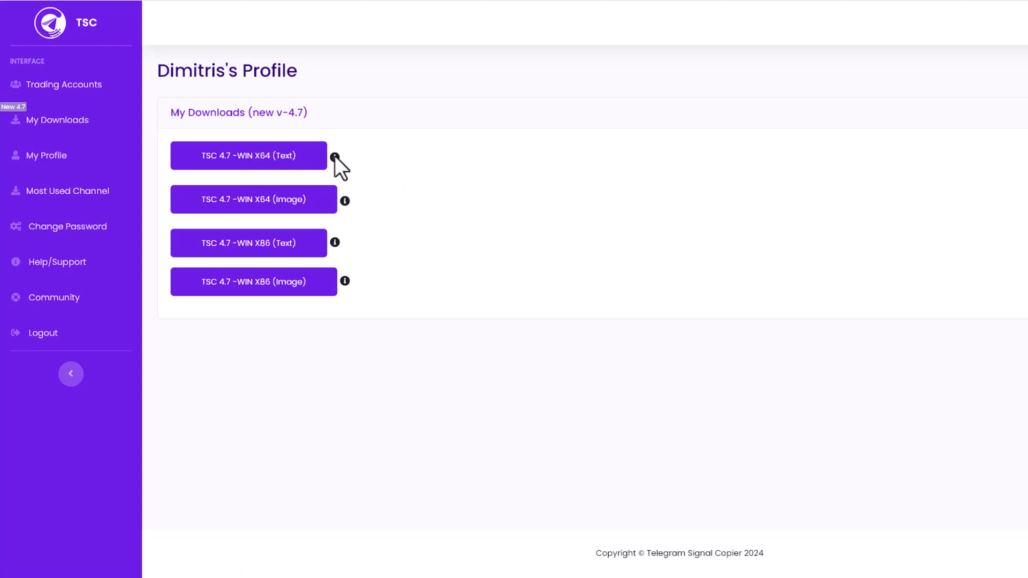
mouse_move(335, 156)
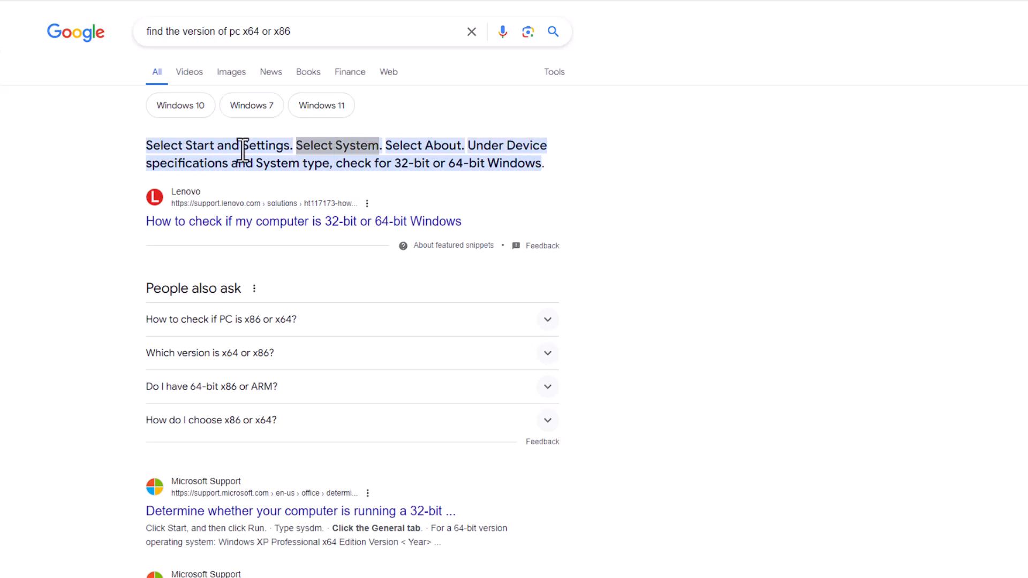
Read the search result on finding the PC's 32-bit or 64-bit version, and check the system type in Windows Settings
drag(152, 164, 543, 163)
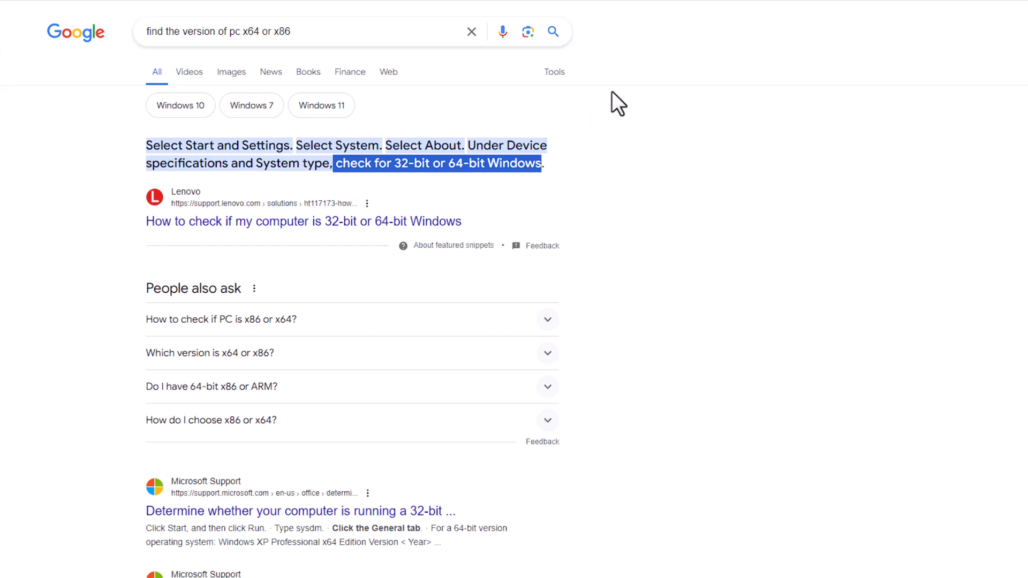
key(alt+Tab)
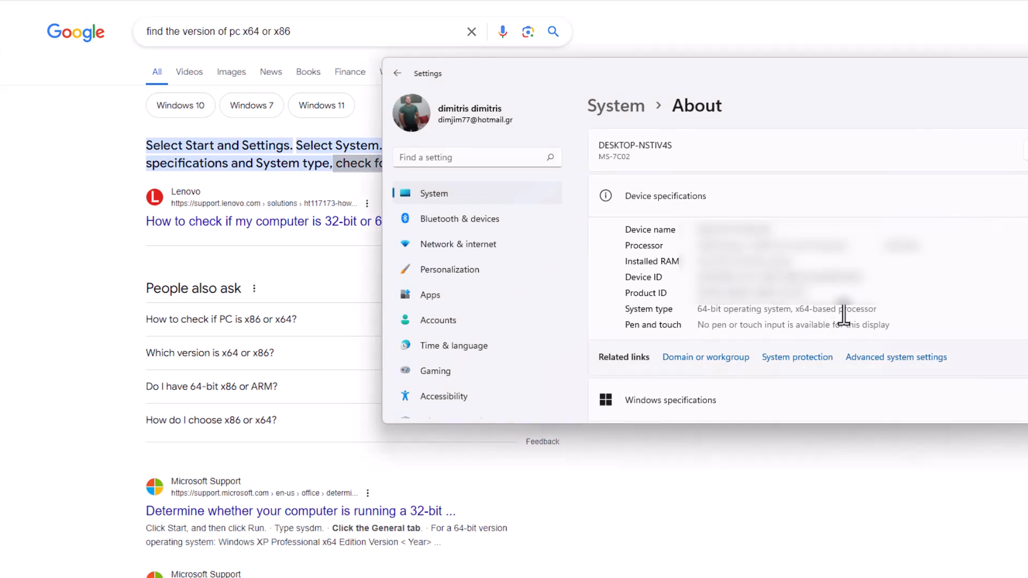
drag(844, 316, 697, 309)
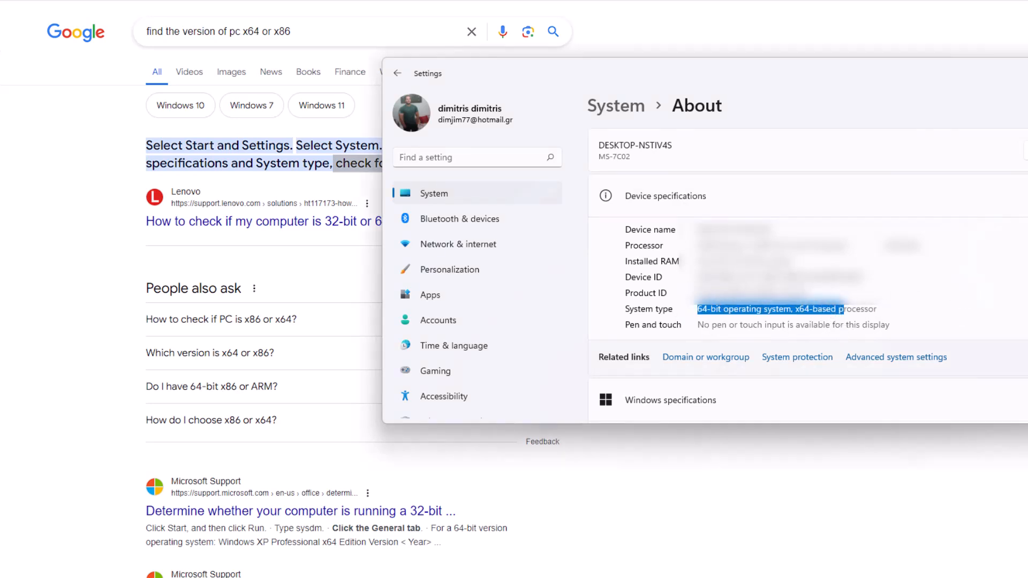
key(alt+F4)
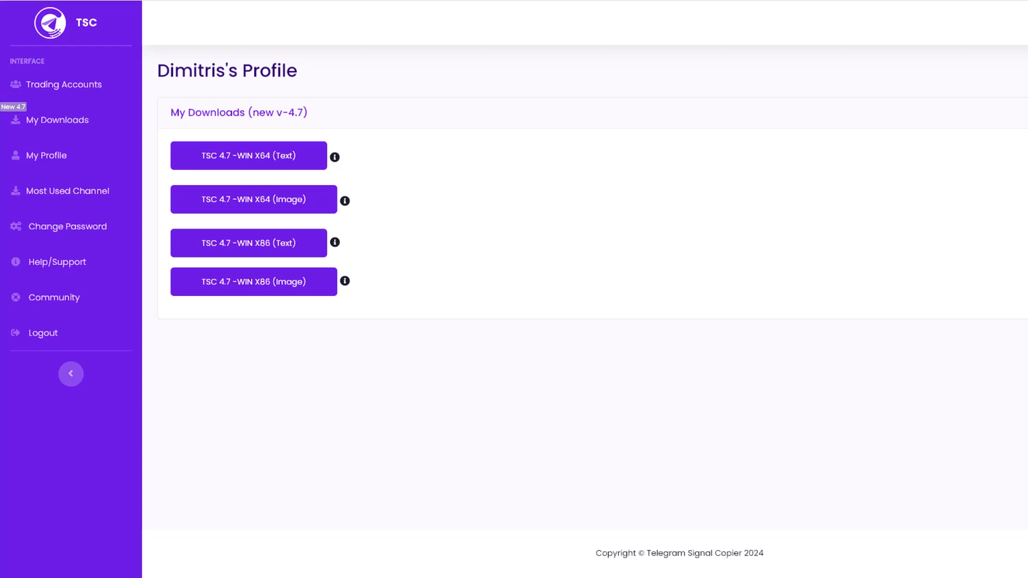
Switch to File Explorer and open the TSC64bit folder in Downloads
click(461, 574)
click(423, 260)
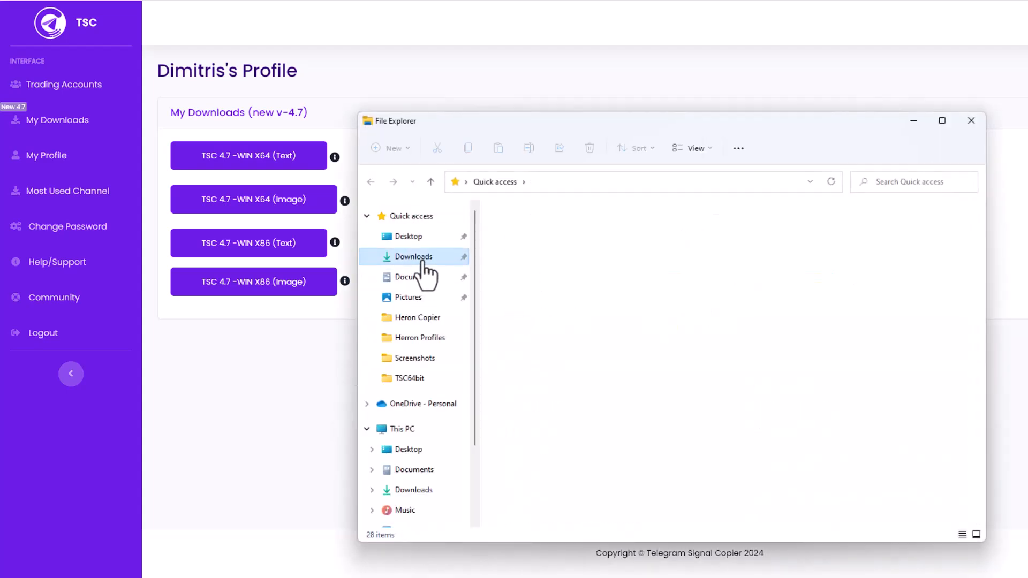
double_click(532, 246)
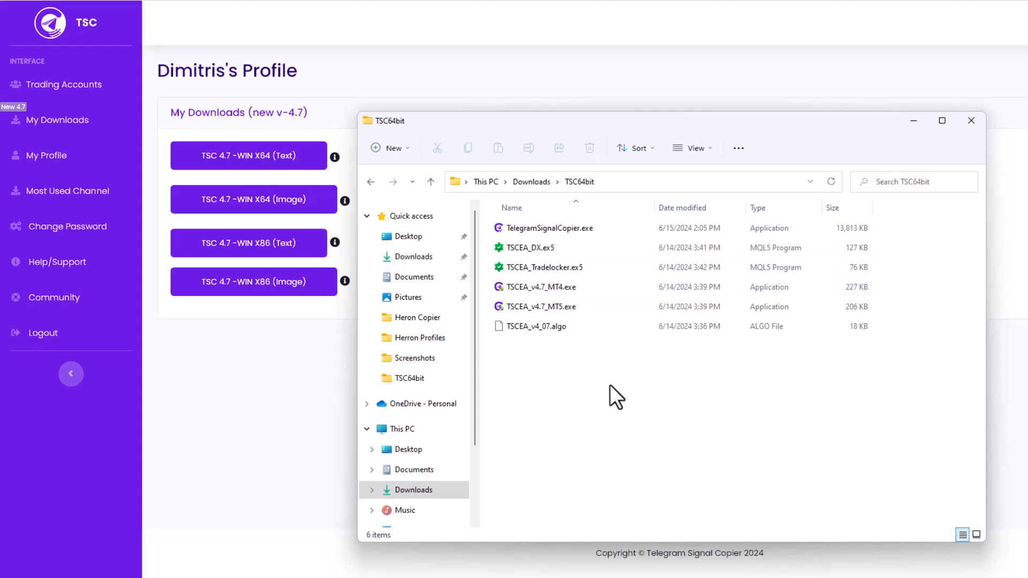
Review the files in the TSC64bit folder: TelegramSignalCopier.exe, the DX and Tradelocker ex5 programs, the MT4 and MT5 installers, and the algo file
click(570, 228)
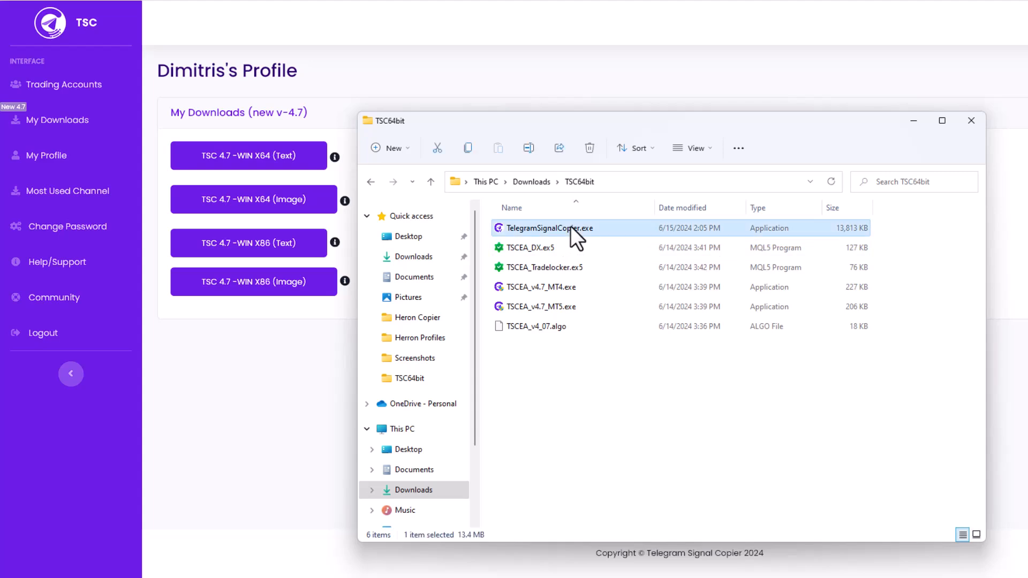
click(569, 248)
click(573, 268)
click(571, 286)
click(562, 306)
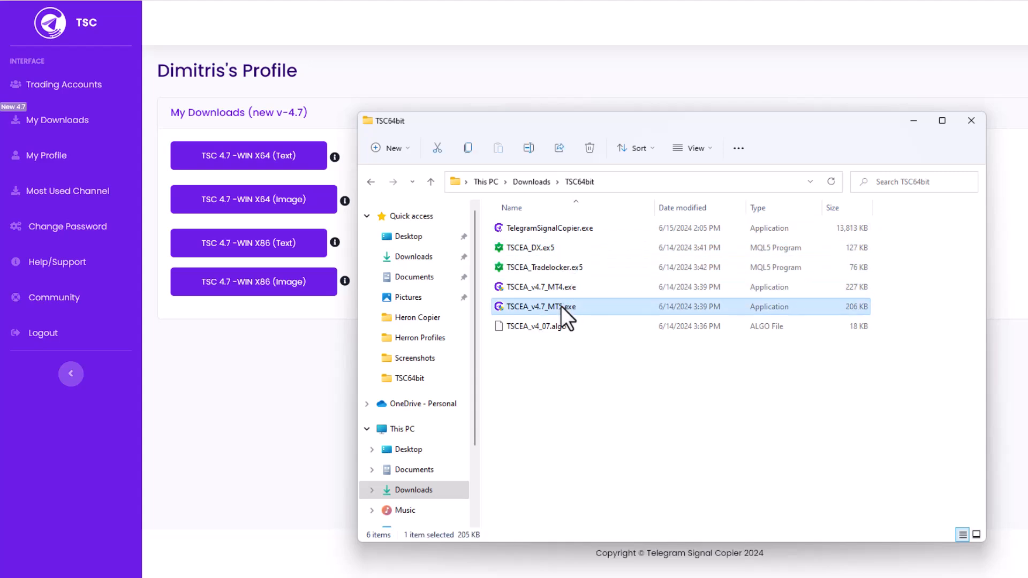
click(548, 325)
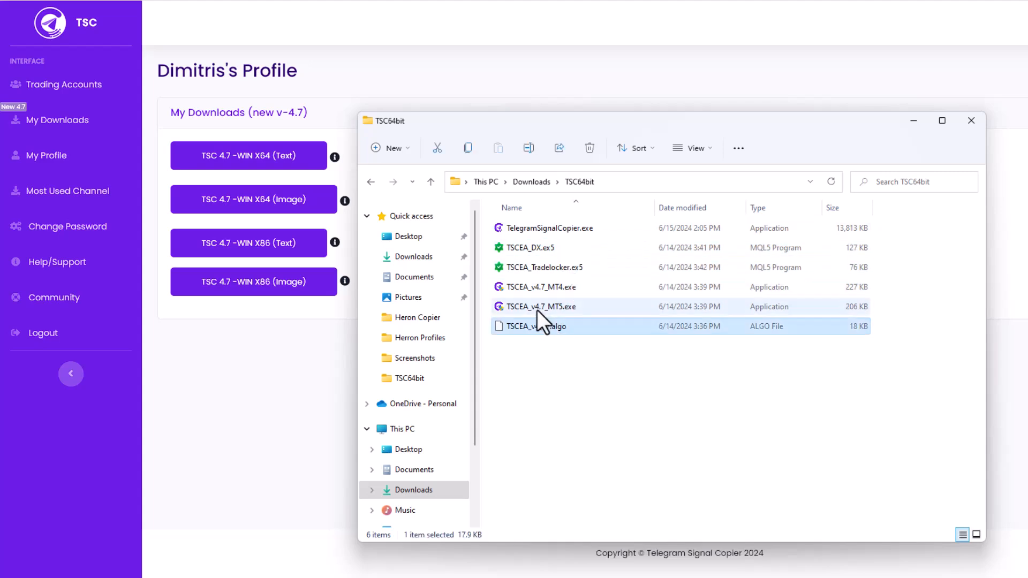
click(536, 225)
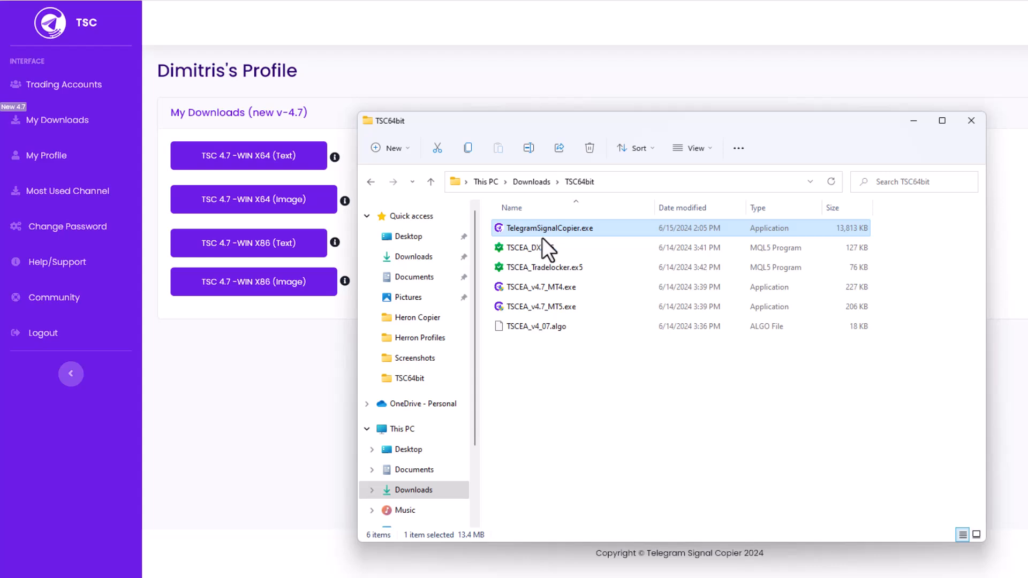
click(543, 248)
click(556, 265)
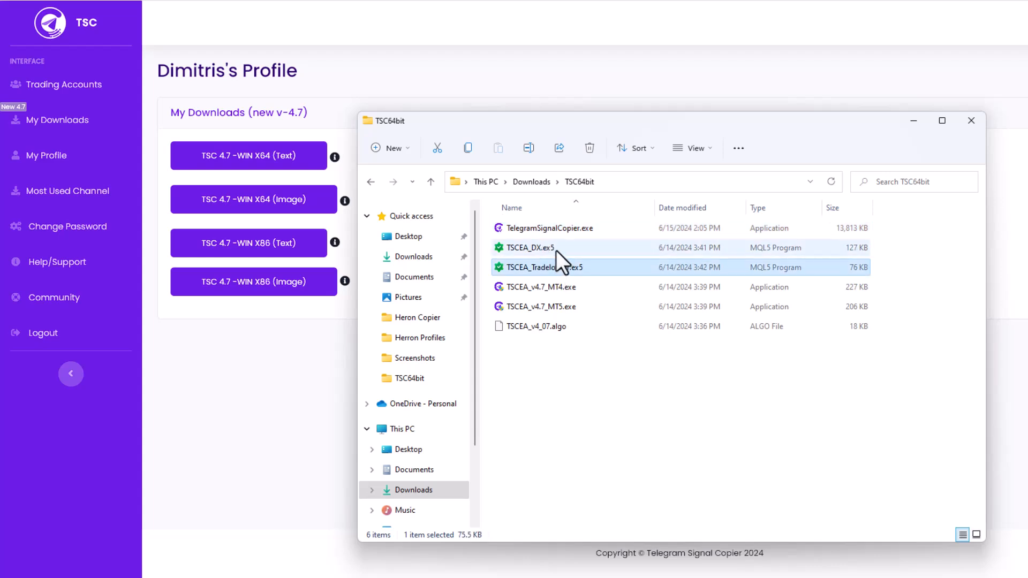
click(556, 250)
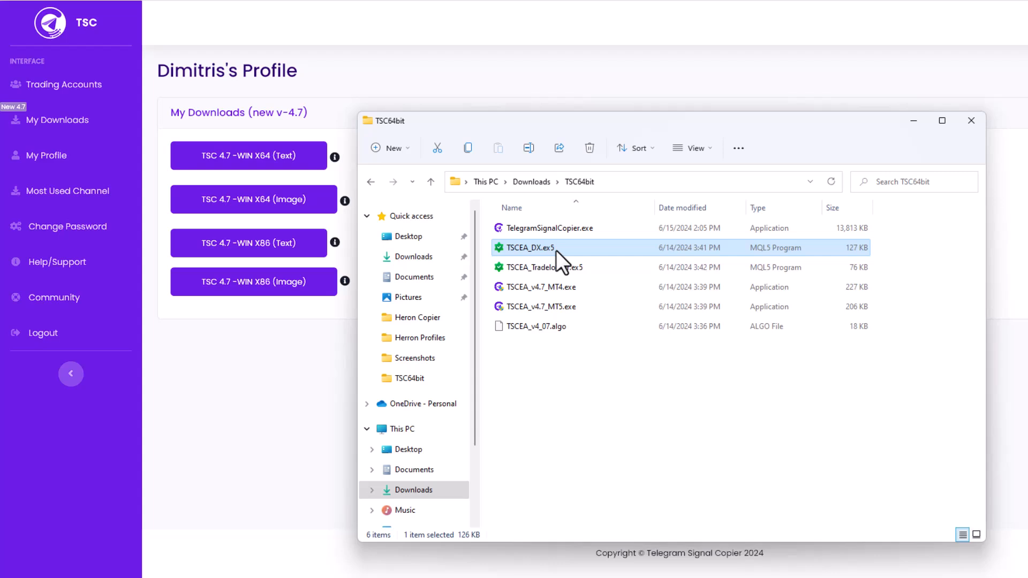
click(563, 228)
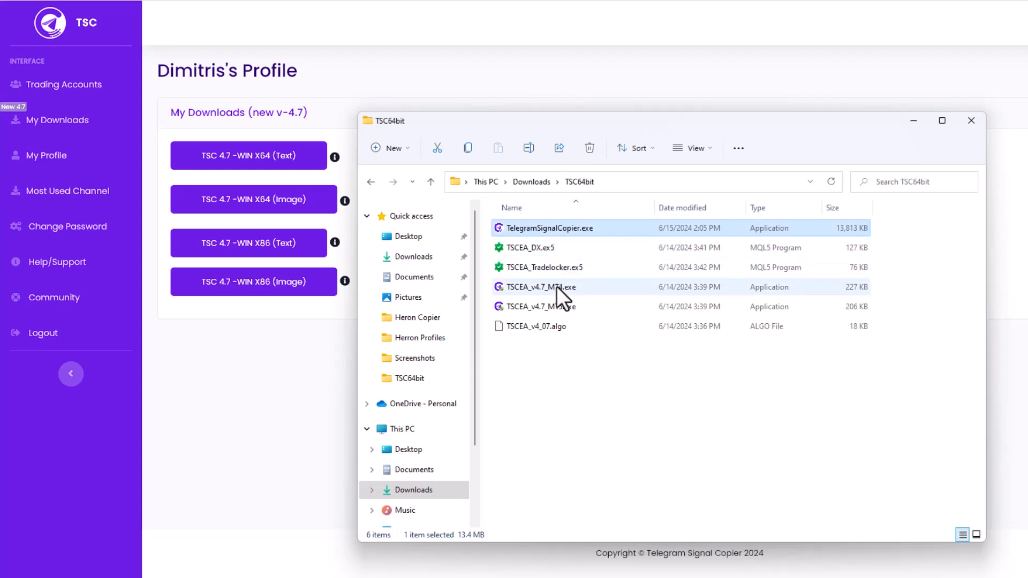
click(557, 269)
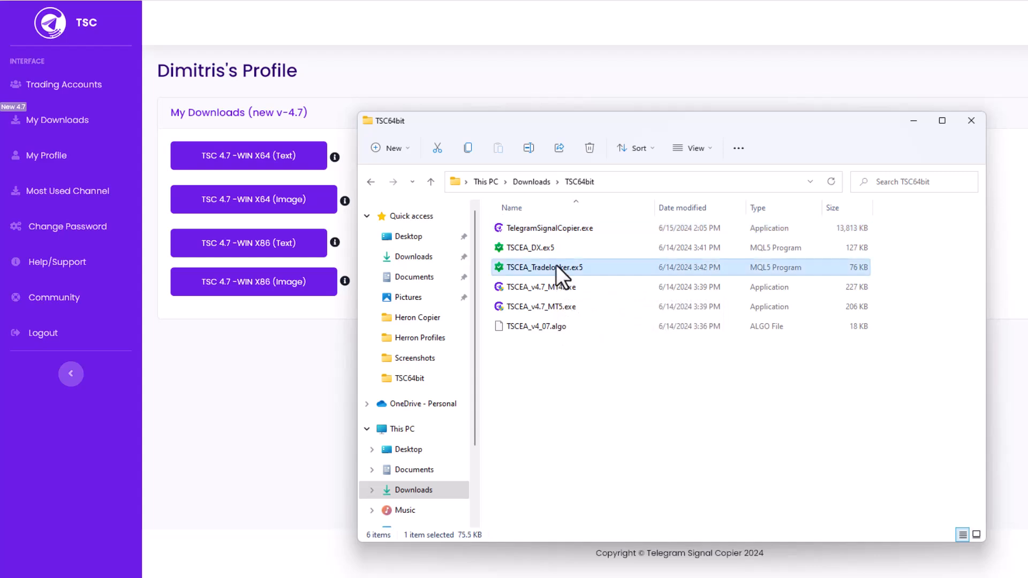
click(549, 289)
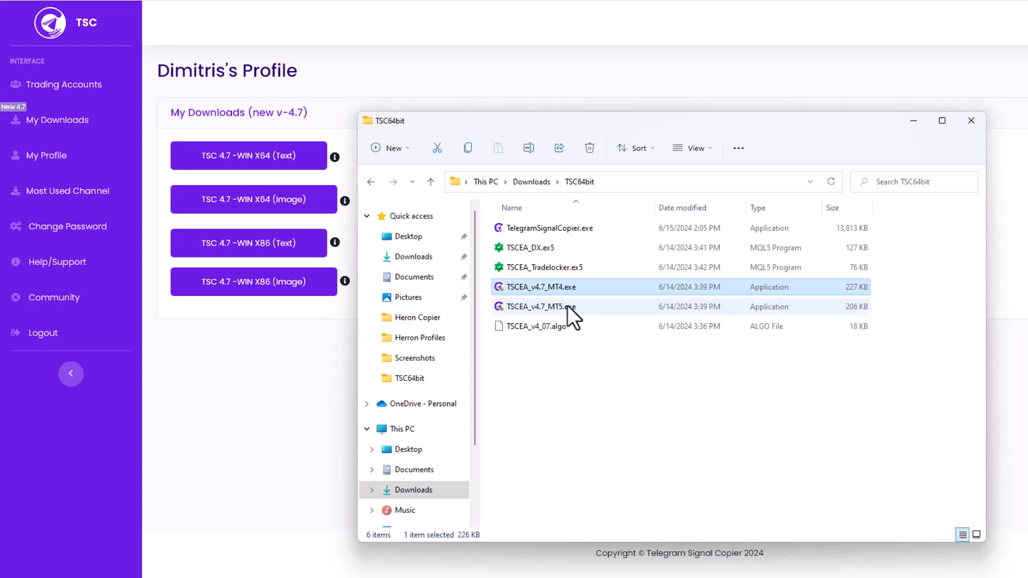
click(568, 305)
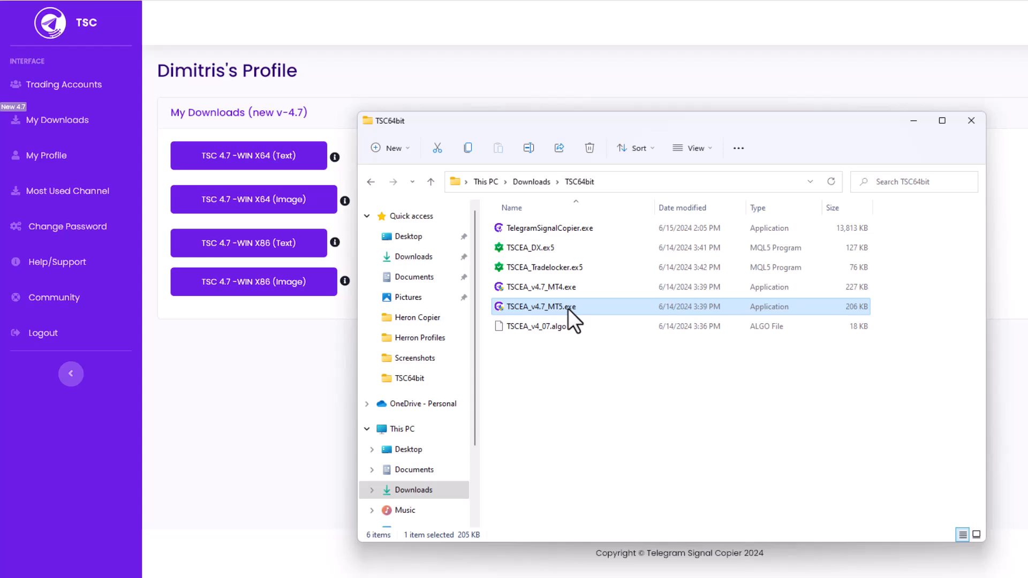
click(555, 328)
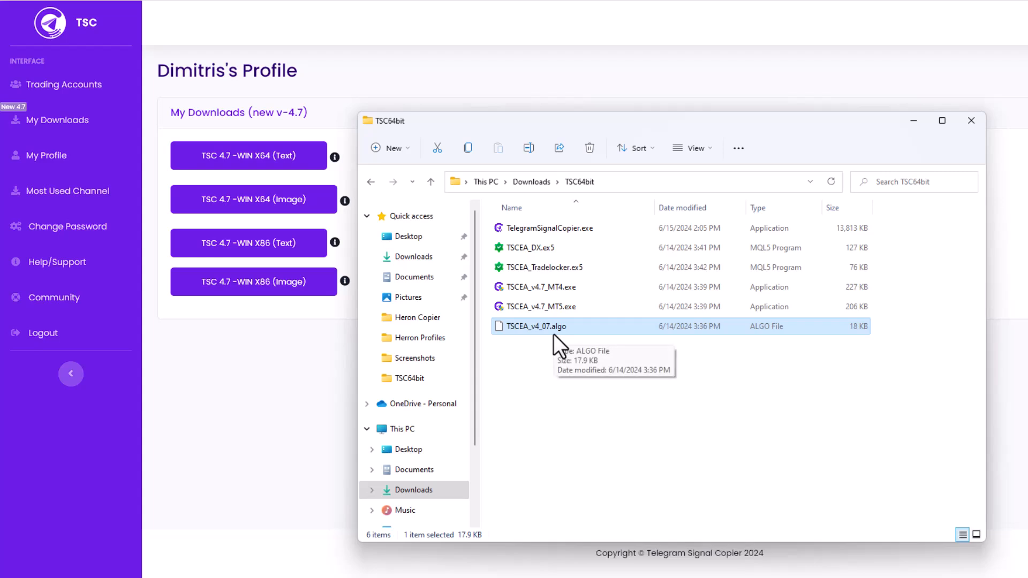
Launch TelegramSignalCopier.exe, move its window aside, and enter the Telegram phone number in international format
click(569, 229)
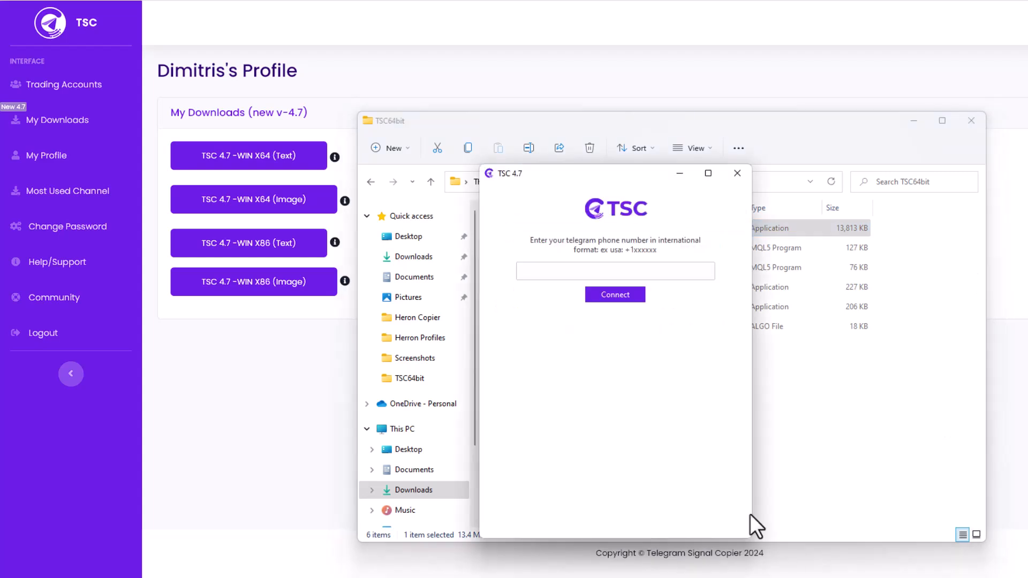
drag(571, 179, 425, 120)
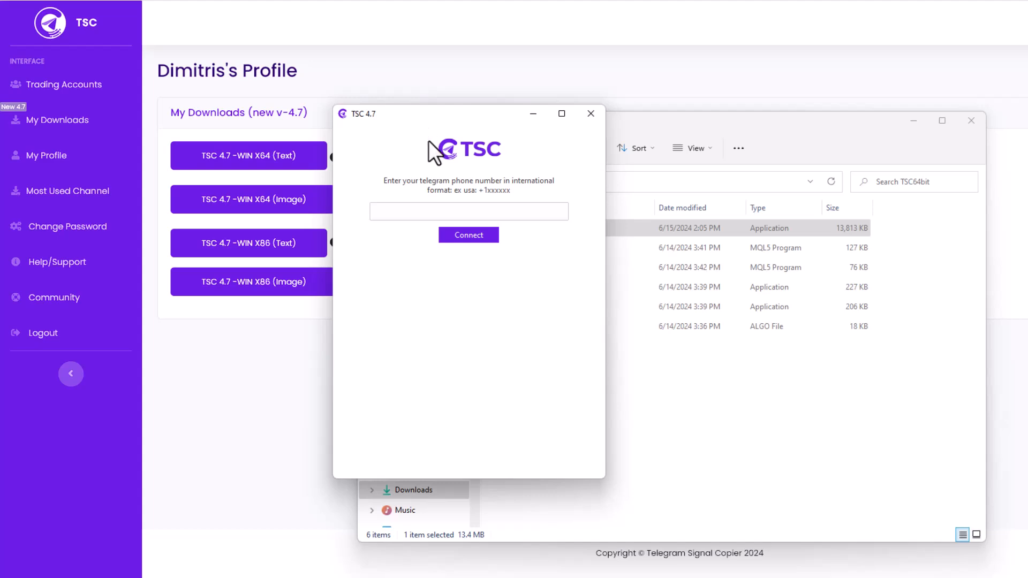
click(402, 208)
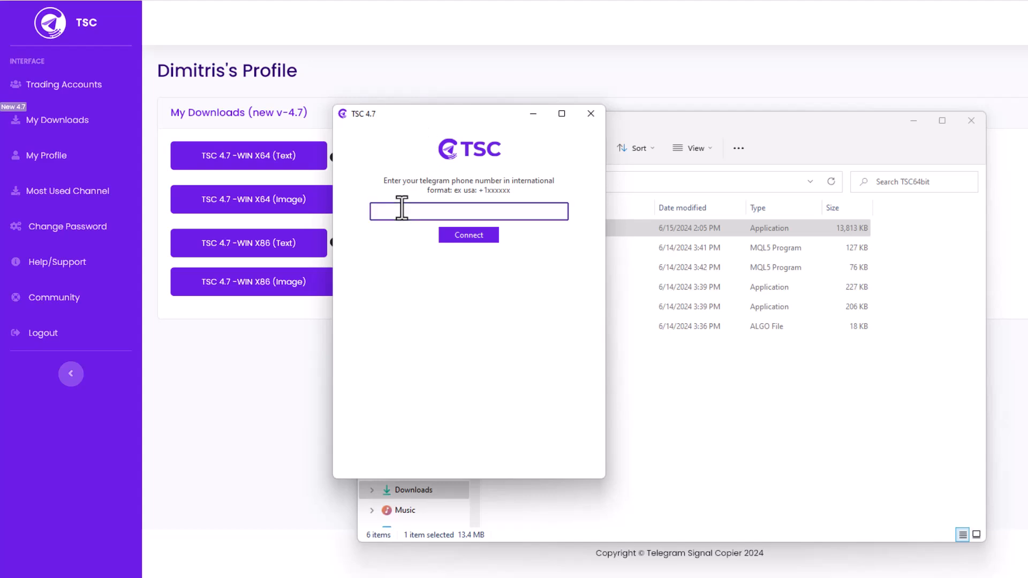
text(+30)
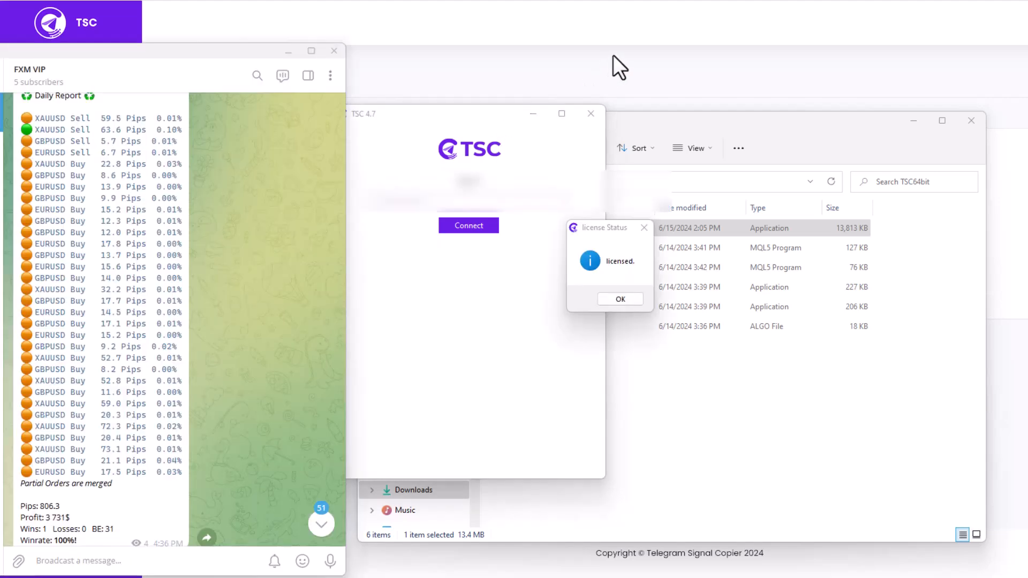
Acknowledge the license status, connect the Telegram account, and enter the verification code
click(620, 299)
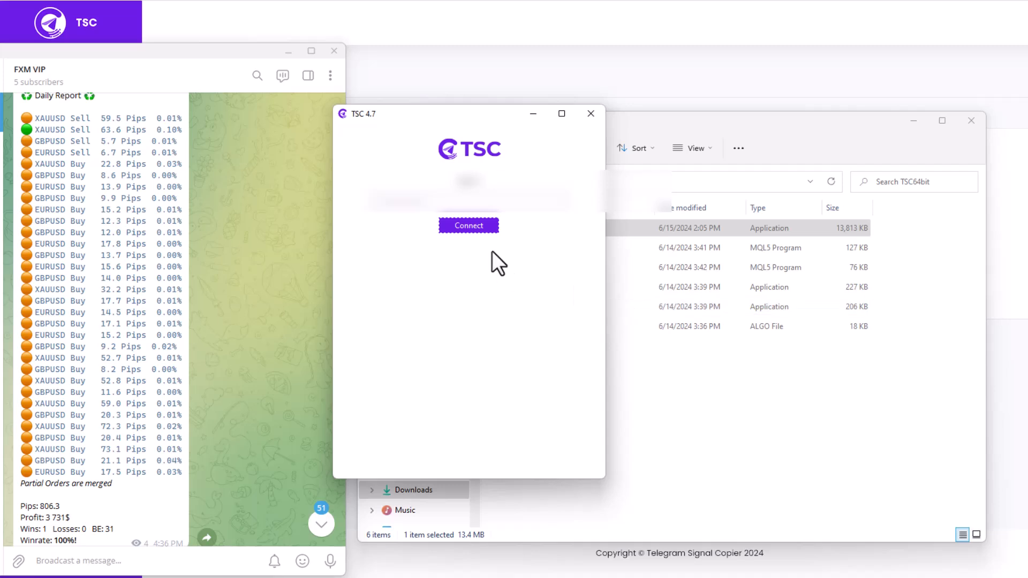
click(477, 227)
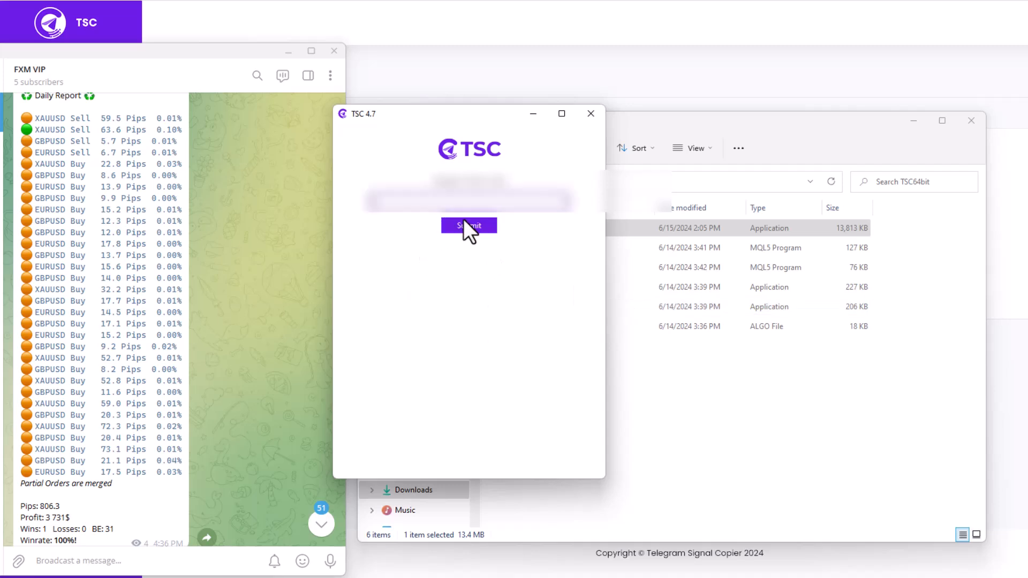
click(424, 201)
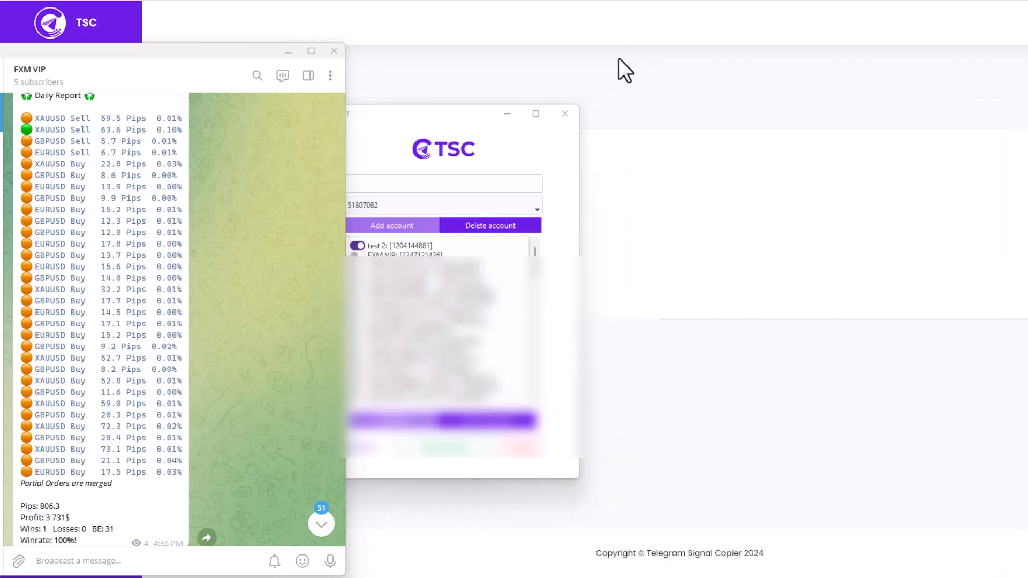
Check the trading account number in TSC against the website's Trading Accounts page, then return to TSC
drag(416, 117, 474, 123)
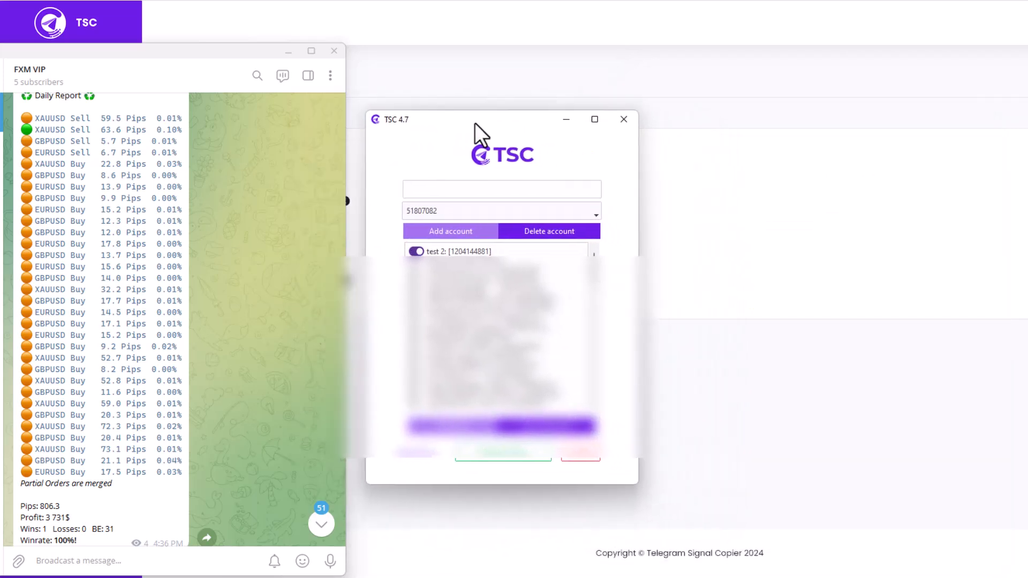
click(432, 209)
click(433, 191)
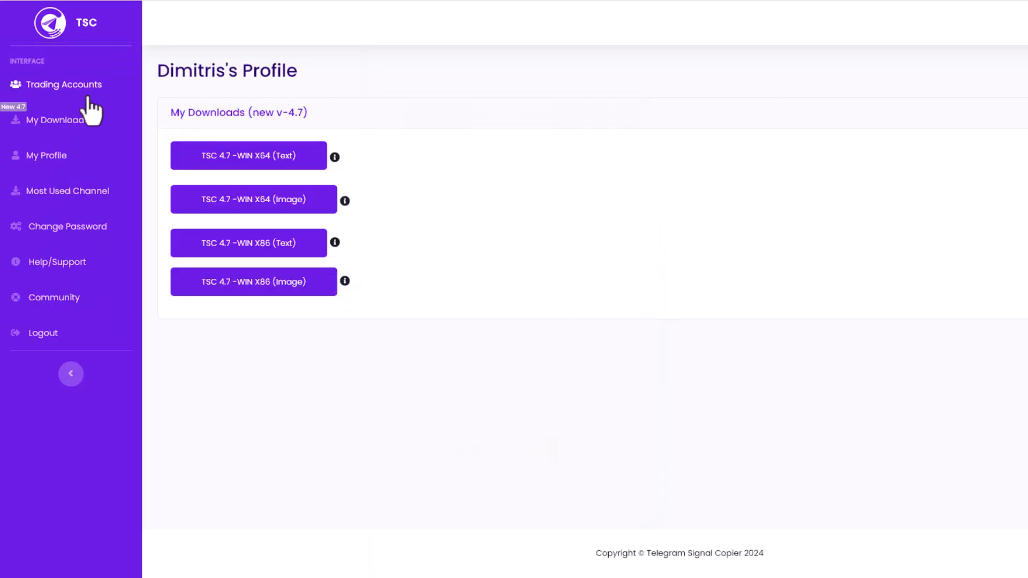
click(86, 91)
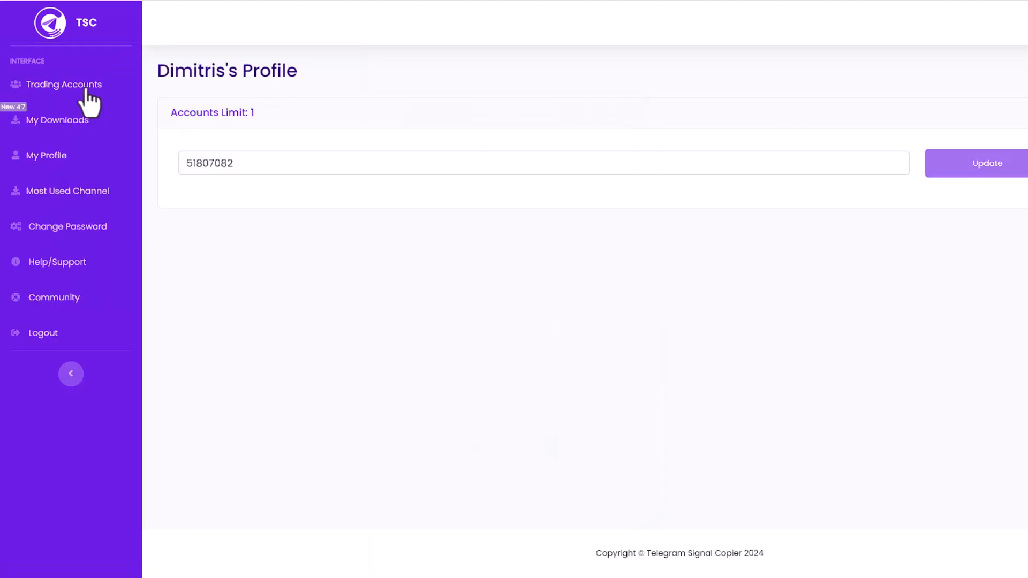
drag(233, 163, 182, 158)
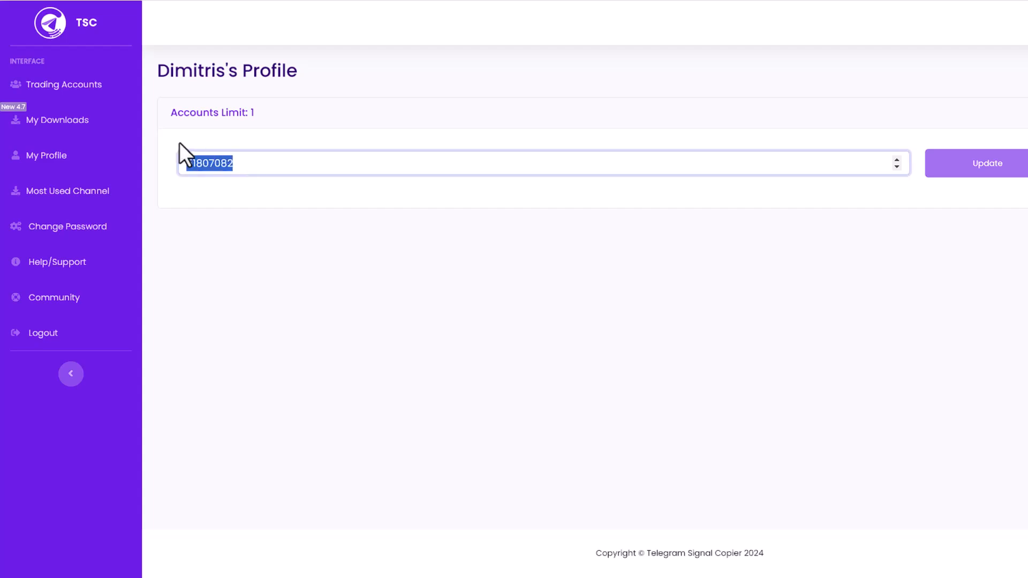
click(877, 577)
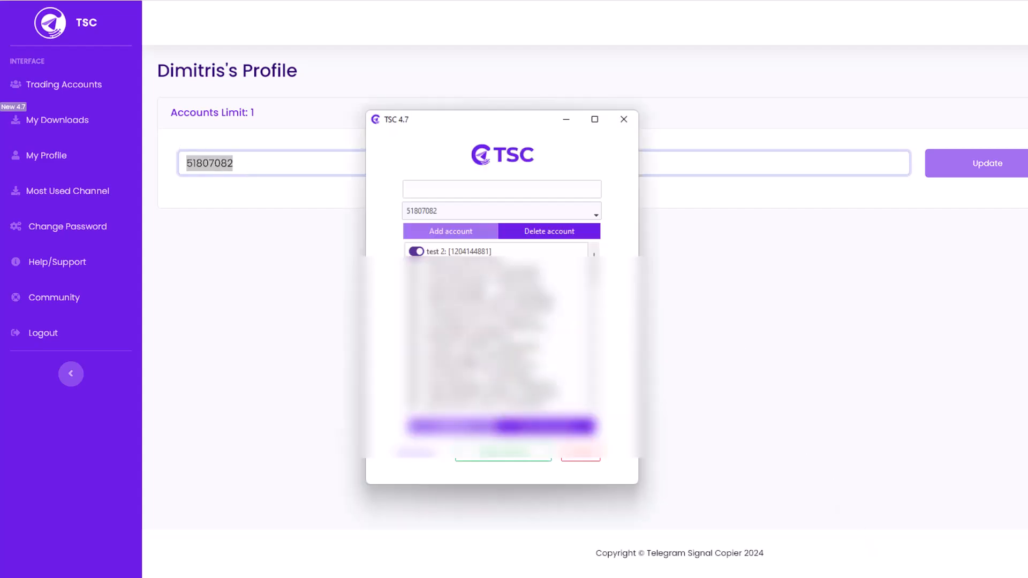
Try a sample trading account number in the empty account field and clear it without adding the account
click(442, 189)
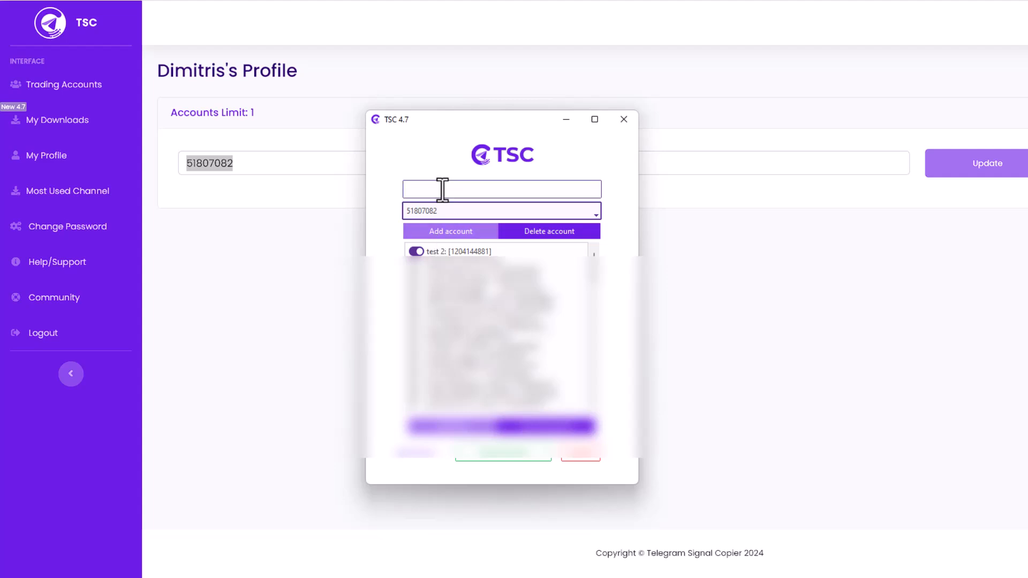
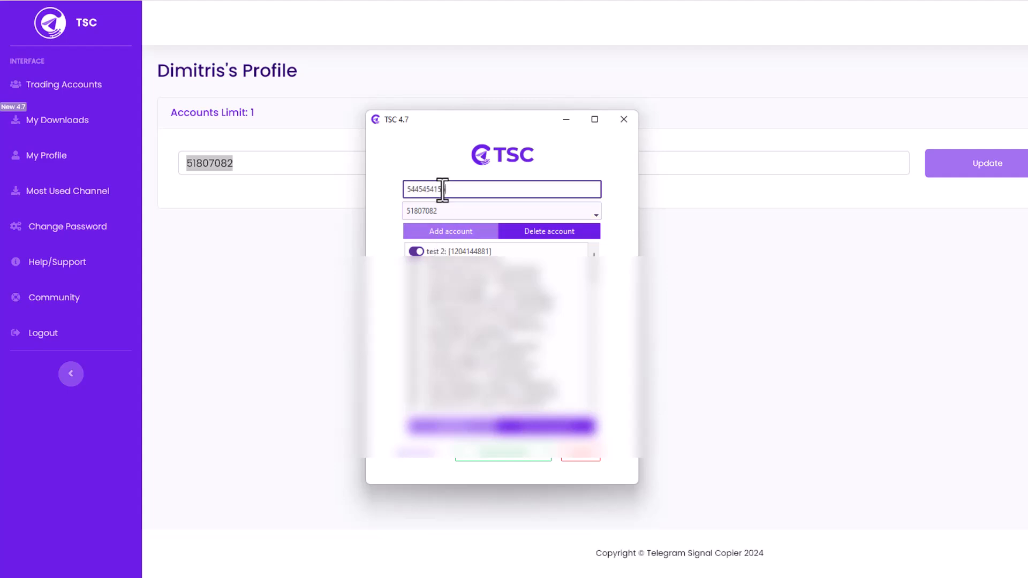
double_click(442, 188)
key(BackSpace)
Switch to the FXM VIP channel in Telegram and jump to the original XAUUSD Buy new-order message
click(412, 577)
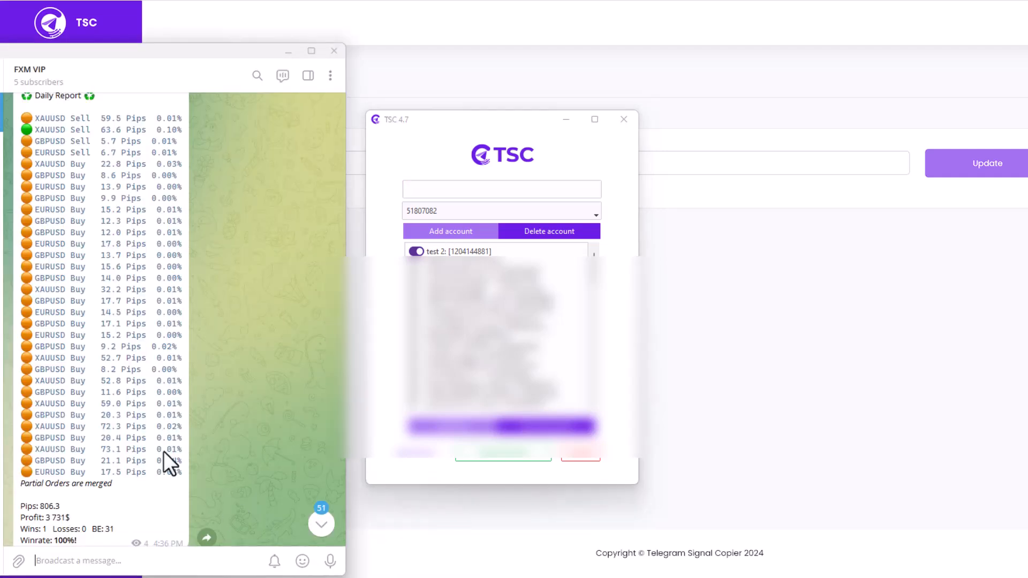
scroll(167, 351, down, 2)
scroll(167, 351, down, 3)
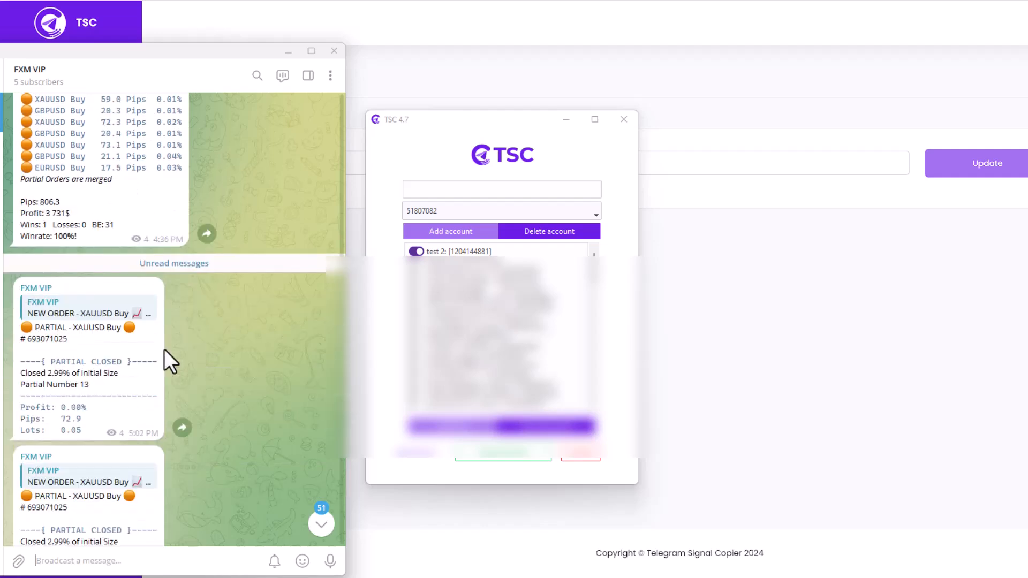
click(102, 315)
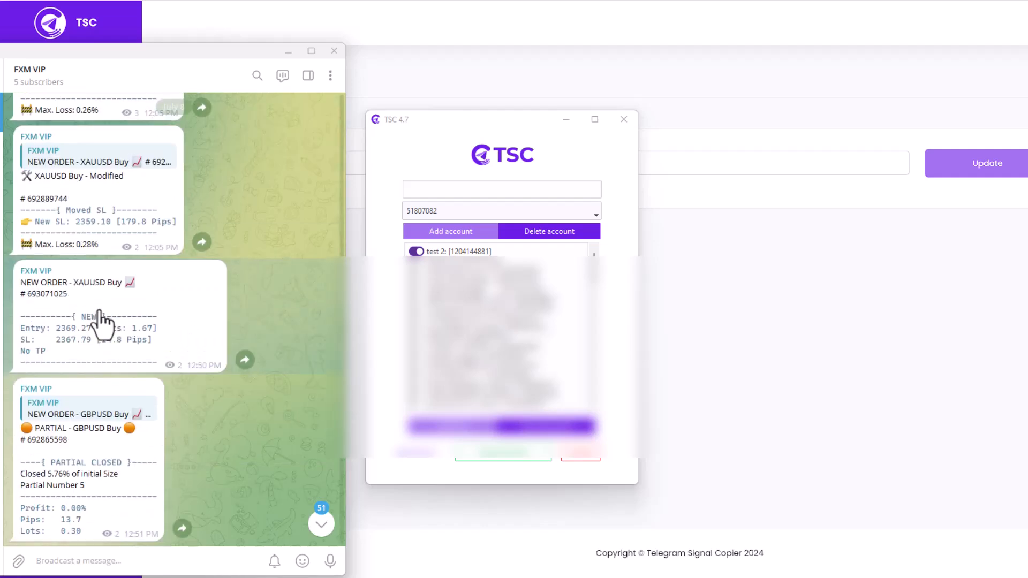
Examine the new XAUUSD Buy signal's order type, symbol, entry, stop loss and take profit wording
double_click(37, 329)
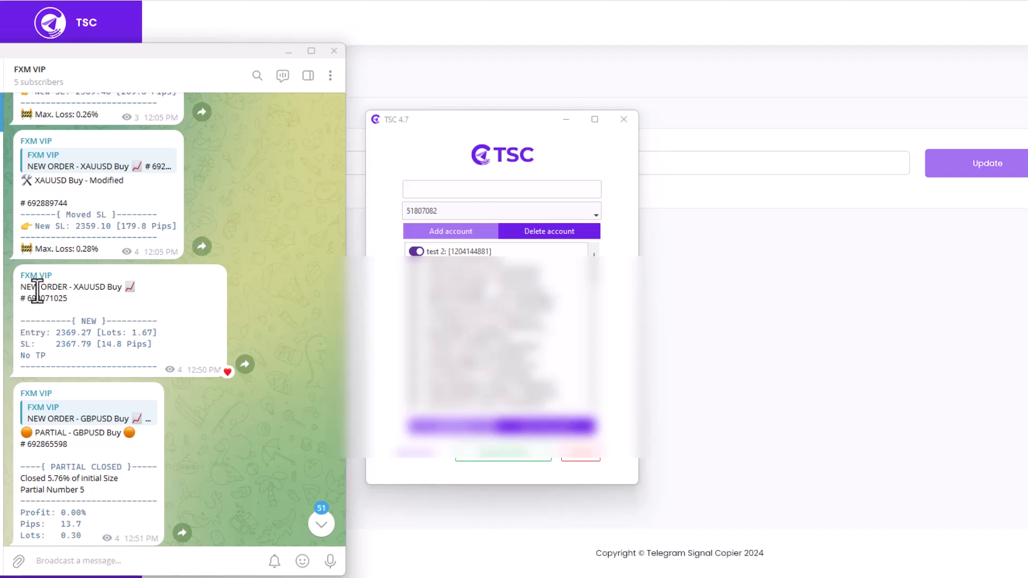
drag(31, 287, 113, 291)
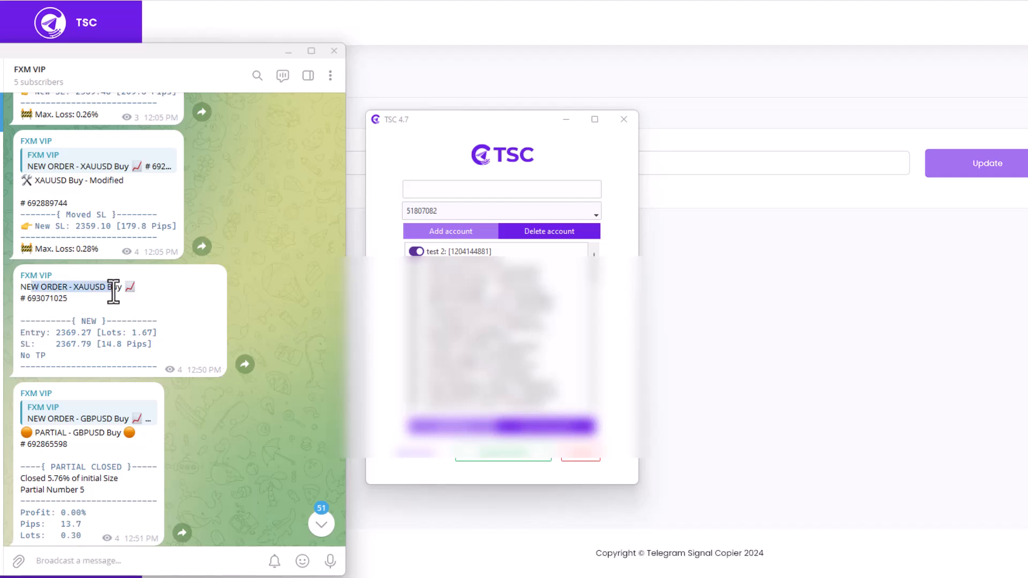
click(115, 290)
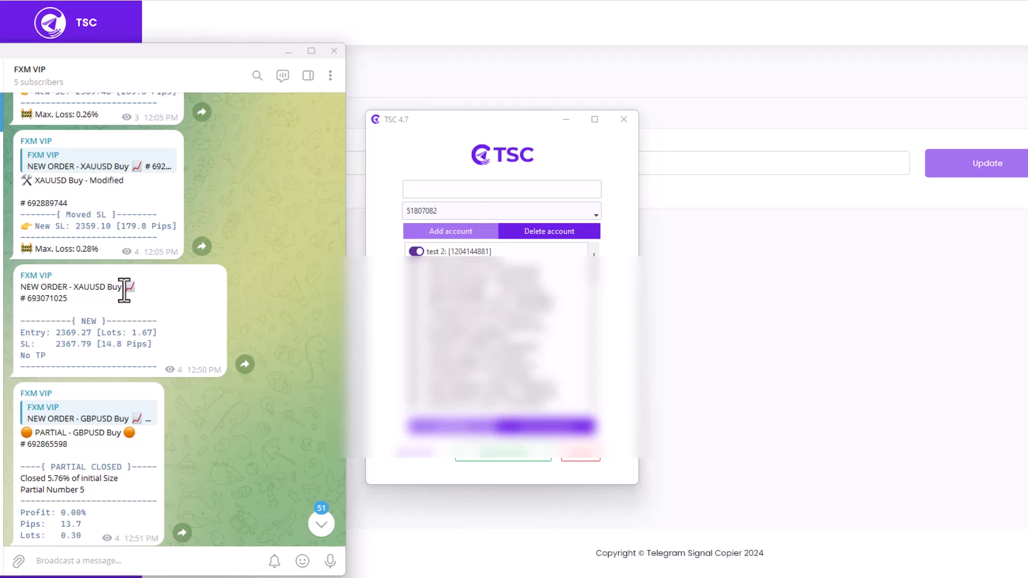
drag(124, 290, 99, 289)
drag(30, 335, 101, 335)
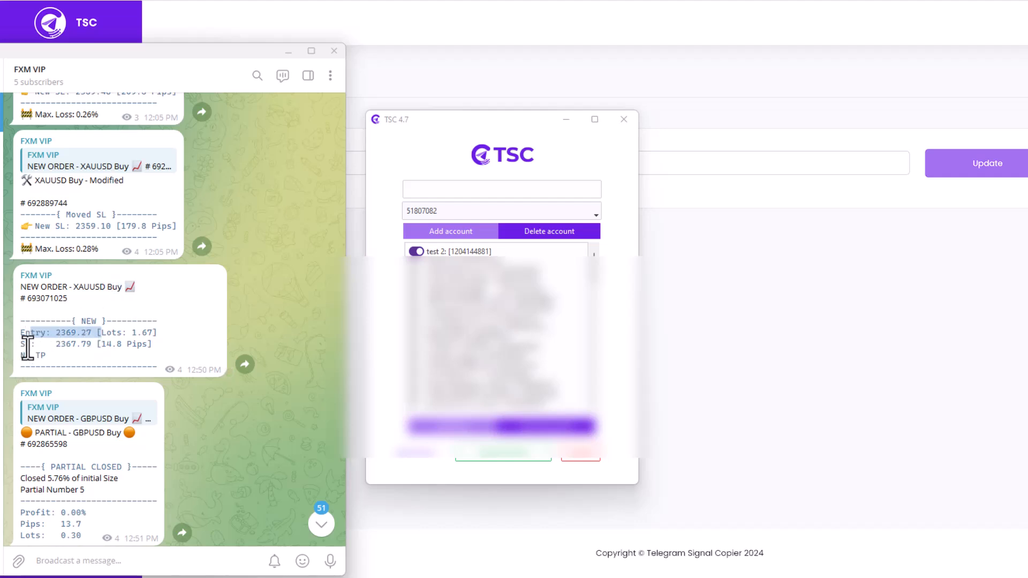
drag(25, 346, 64, 360)
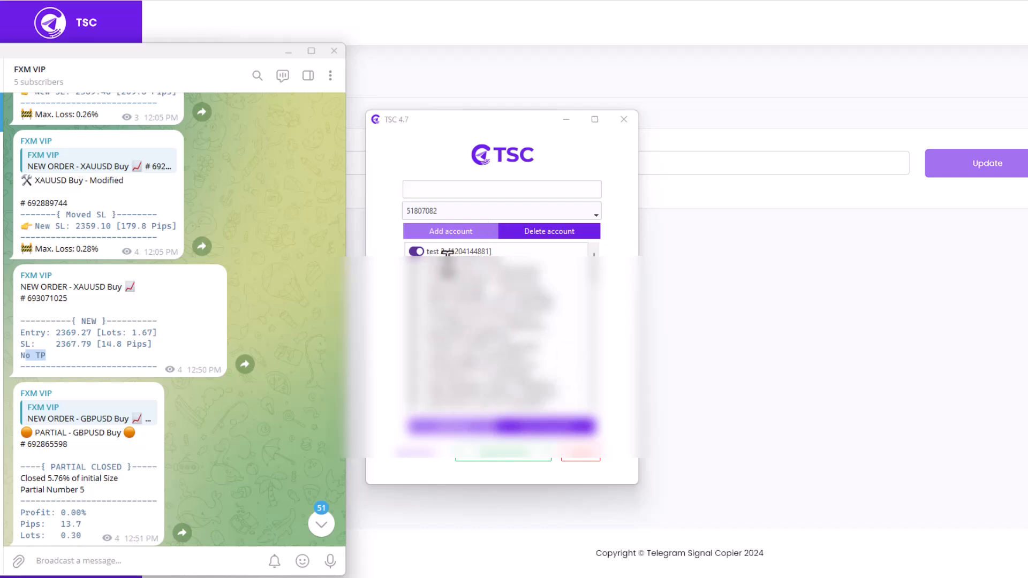
Switch the test 2 channel off and back on in TSC to open its keyword configuration window, and reposition the window
click(417, 250)
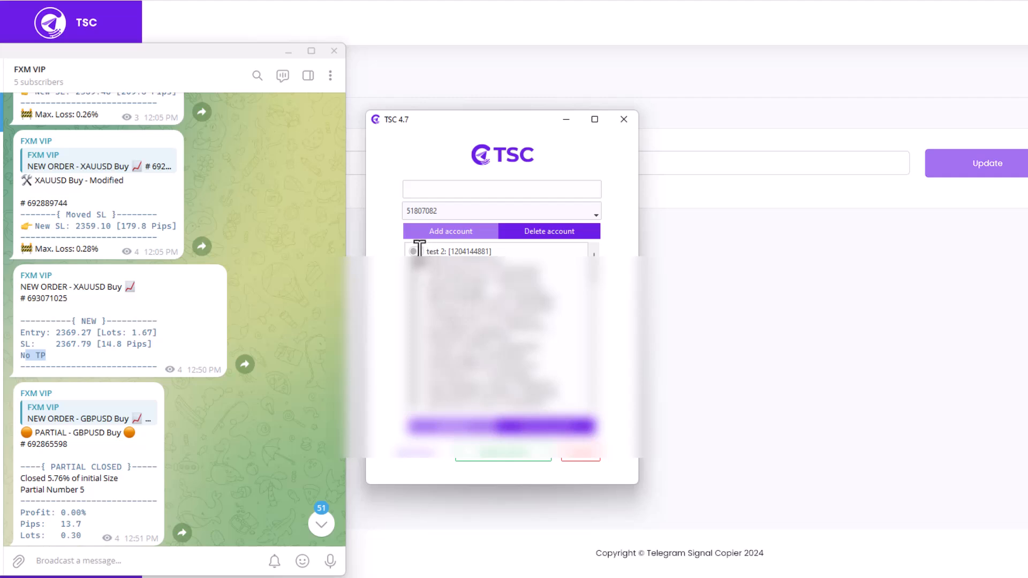
double_click(419, 251)
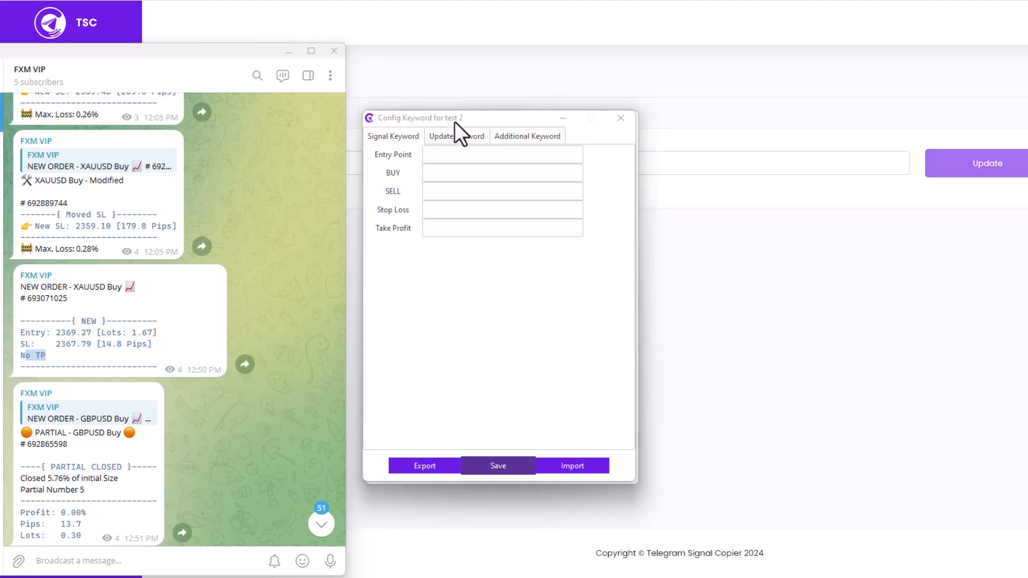
mouse_move(455, 121)
mouse_down()
mouse_move(482, 146)
mouse_move(462, 127)
mouse_up()
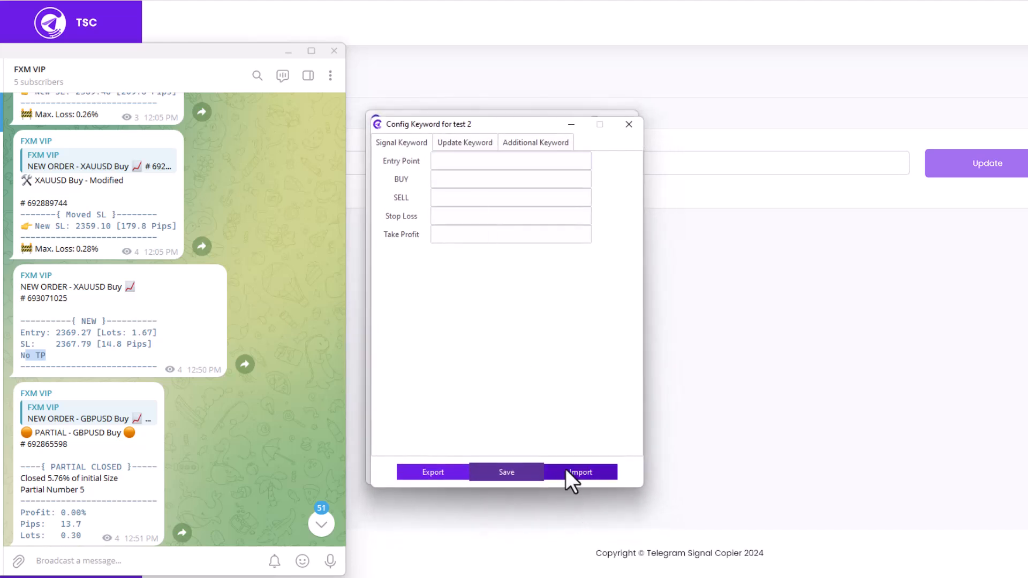
Look through the update and additional keyword settings for test 2, and return to its signal keywords
click(467, 145)
click(511, 147)
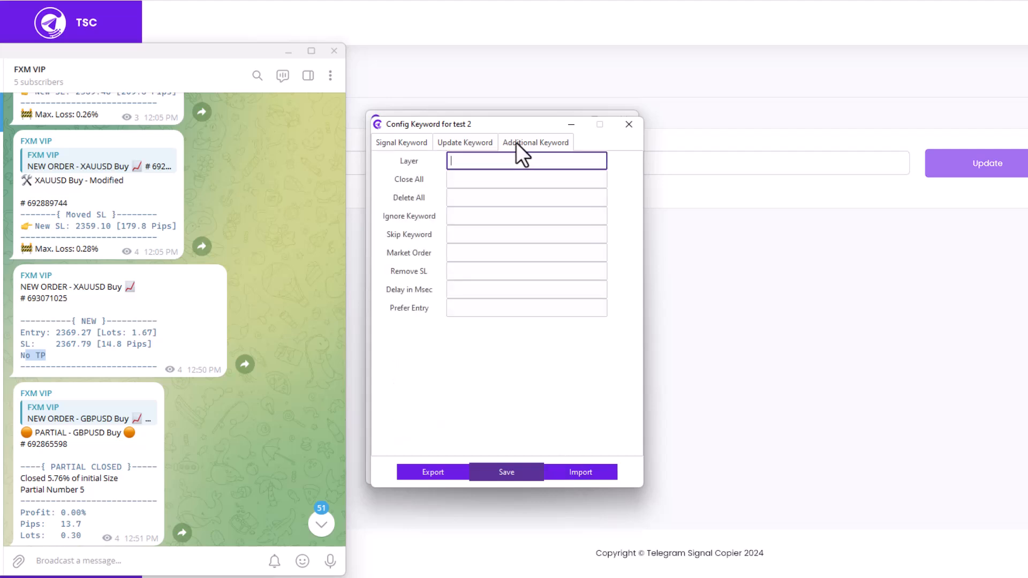
click(406, 140)
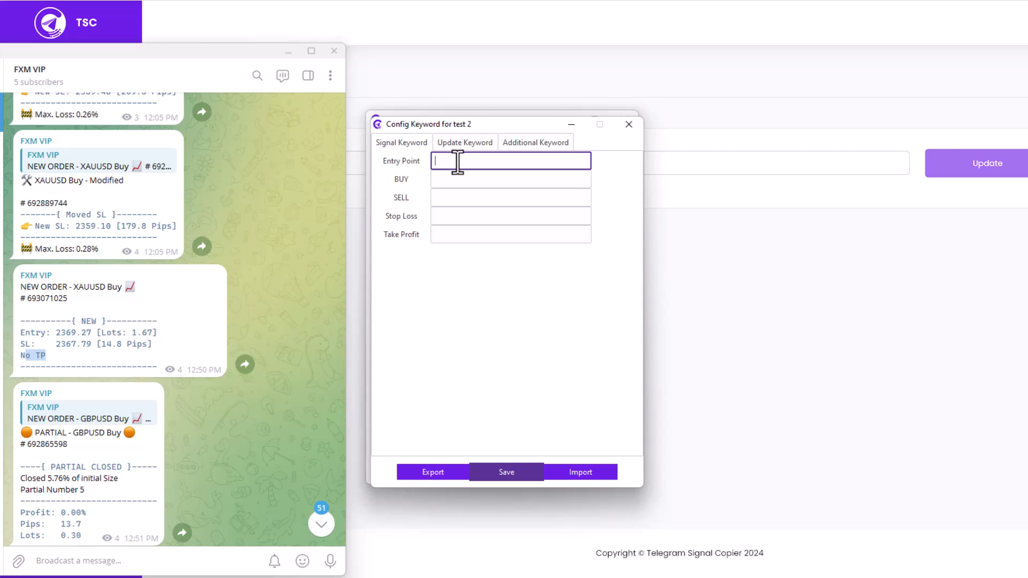
Try Open, Enter and New in turn as the Entry Point keyword, clearing each one
text(Entry)
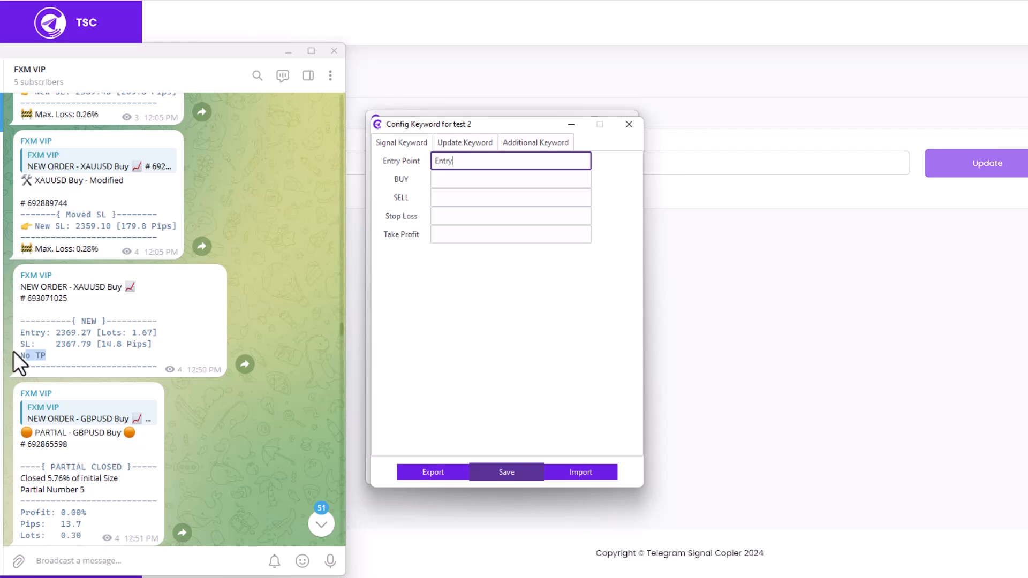
Set the Entry Point keyword to Entry and compare it with the entry label in the XAUUSD Buy message
double_click(29, 332)
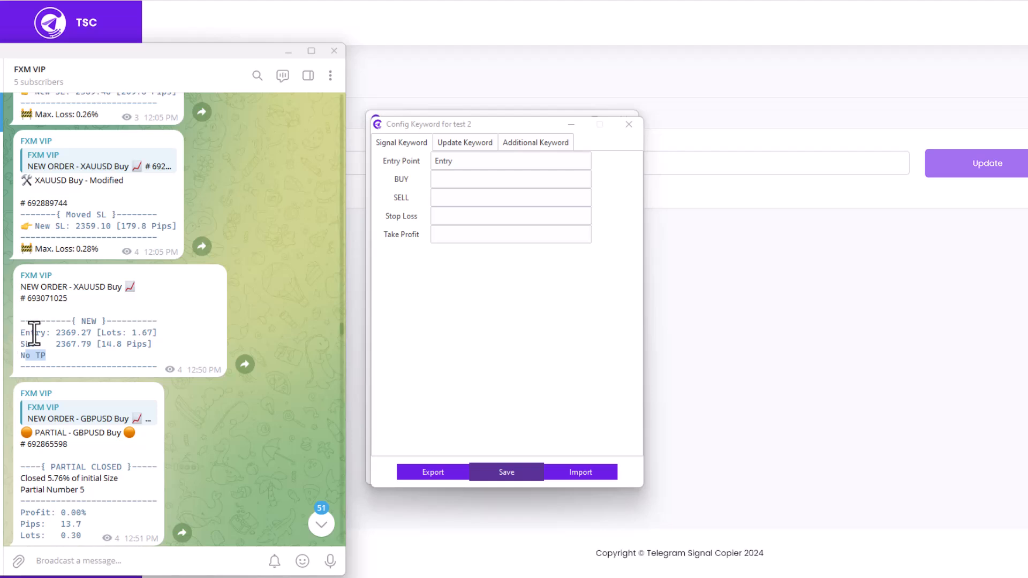
triple_click(34, 334)
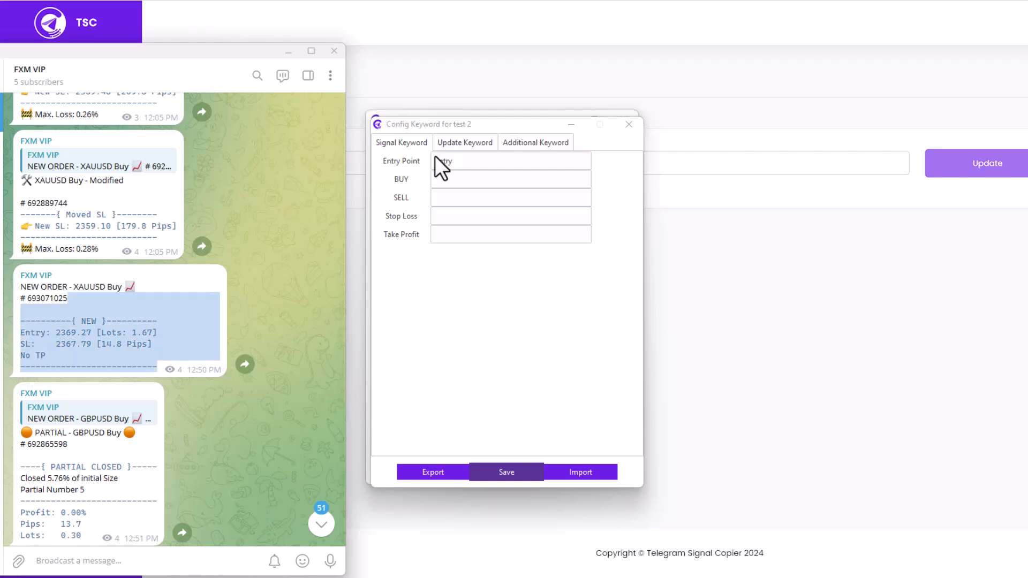
click(34, 343)
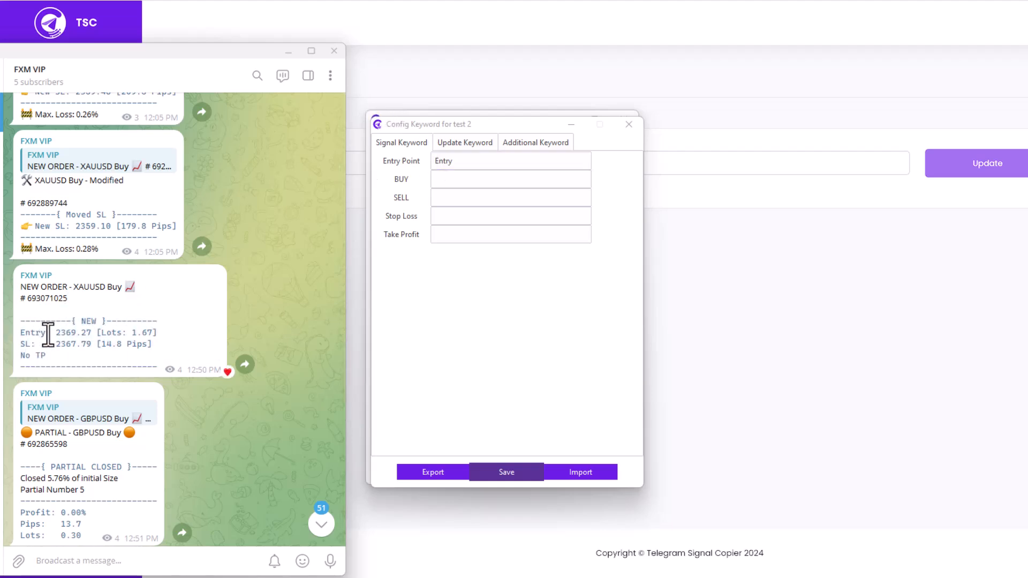
Try @ and a comma-separated list of Entry, Open and @ as the Entry Point keyword, and restore it to Entry
click(461, 167)
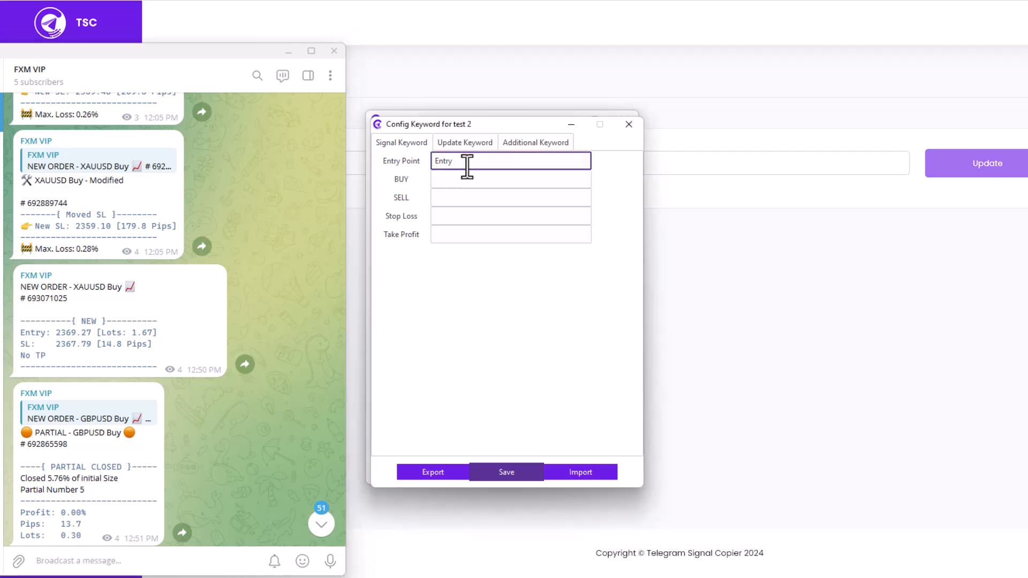
key(BackSpace)
key(BackSpace)
key(BackSpace)
key(BackSpace)
key(BackSpace)
text(@)
key(BackSpace)
text(Entry)
text(, Open, @)
key(BackSpace)
key(BackSpace)
key(BackSpace)
key(BackSpace)
key(BackSpace)
key(BackSpace)
key(BackSpace)
key(BackSpace)
key(BackSpace)
key(BackSpace)
key(BackSpace)
key(BackSpace)
key(BackSpace)
key(BackSpace)
text(Entry)
Try Long as the BUY keyword and a matching short-position keyword for SELL, and clear both fields
click(459, 179)
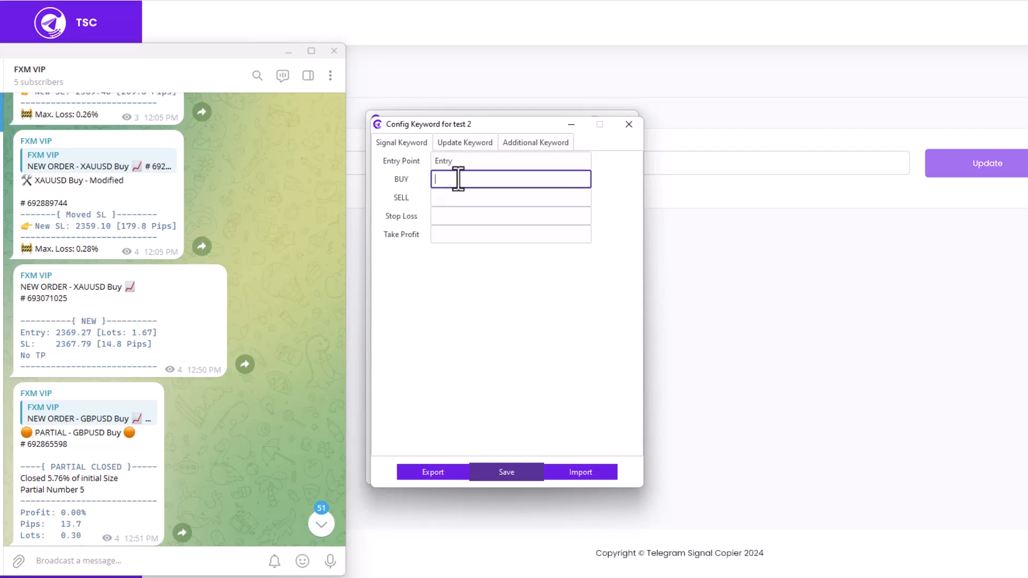
click(459, 197)
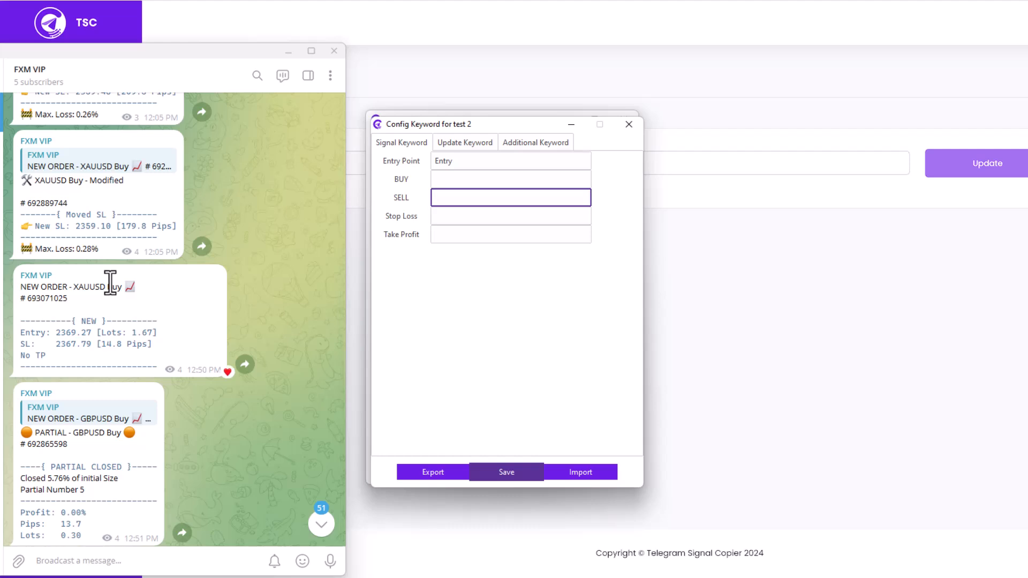
click(460, 180)
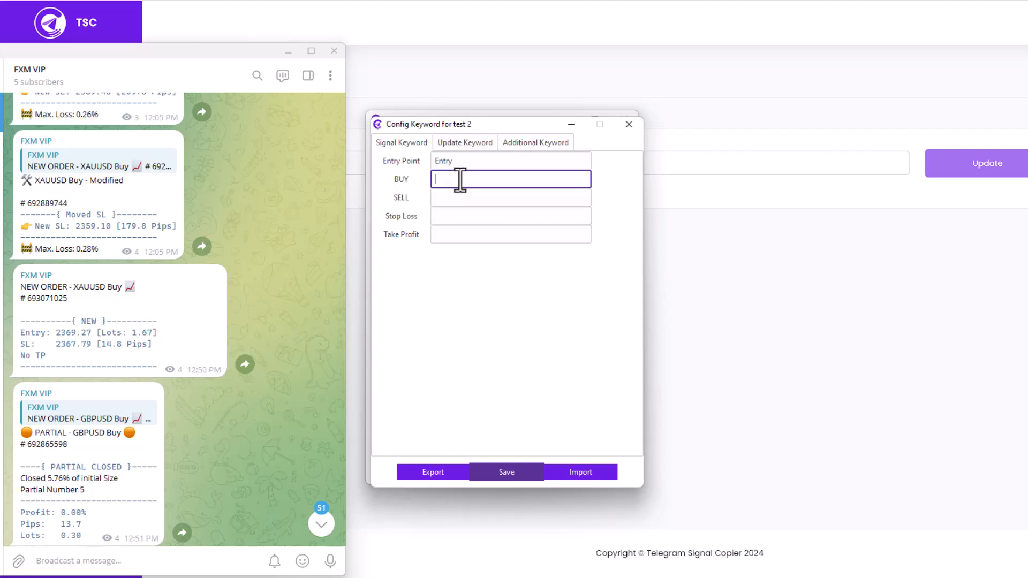
text(Long)
key(Tab)
text(Shor)
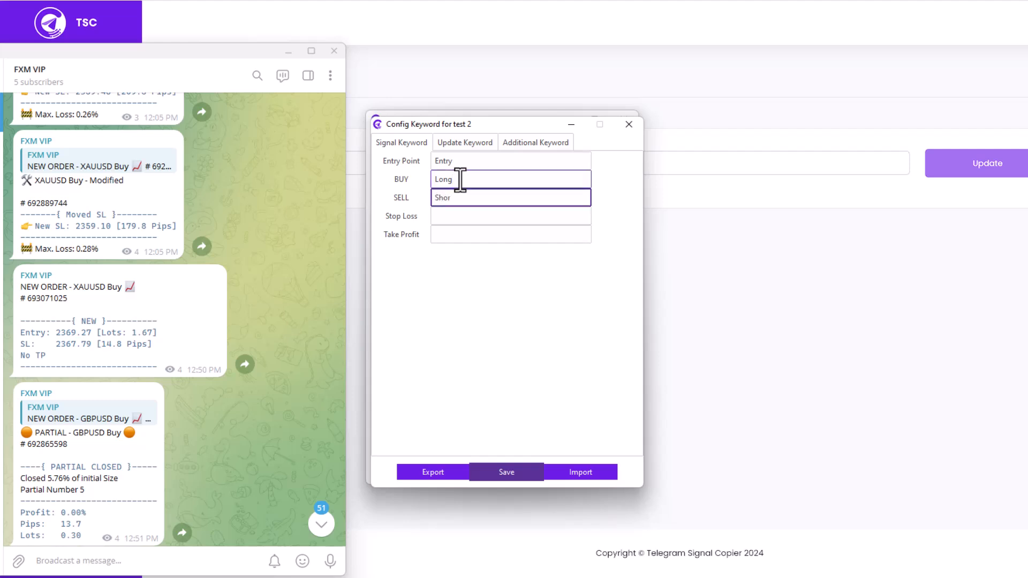
key(BackSpace)
key(BackSpace)
key(BackSpace)
key(BackSpace)
key(BackSpace)
double_click(461, 179)
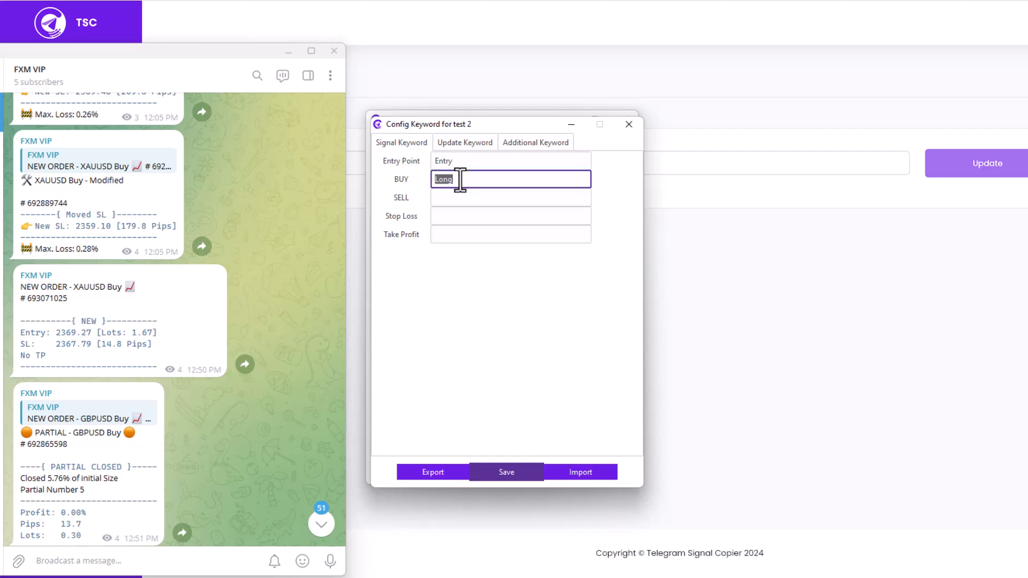
key(BackSpace)
Check the stop loss label in the XAUUSD Buy message and enter SL as the Stop Loss keyword
click(464, 219)
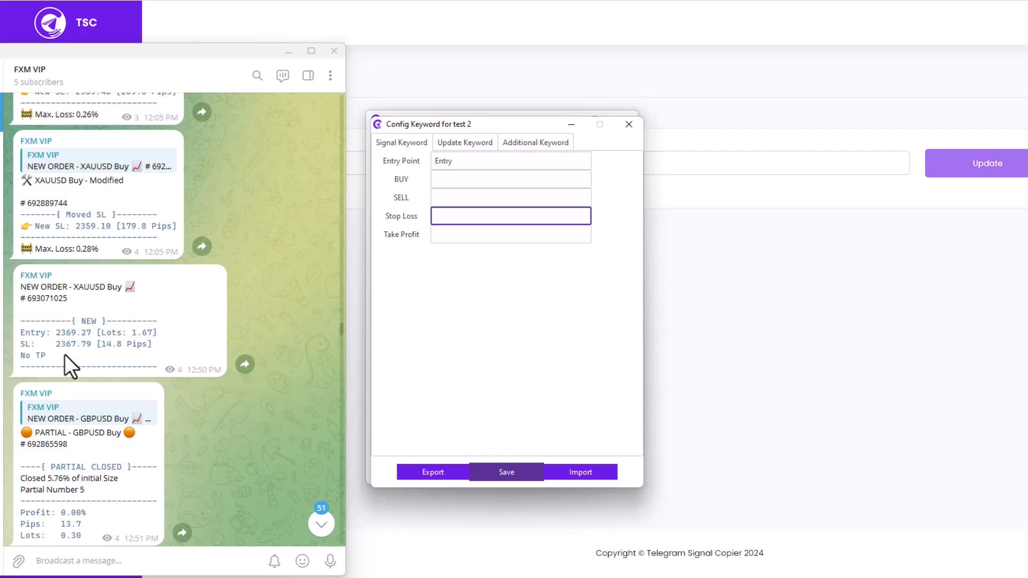
double_click(21, 349)
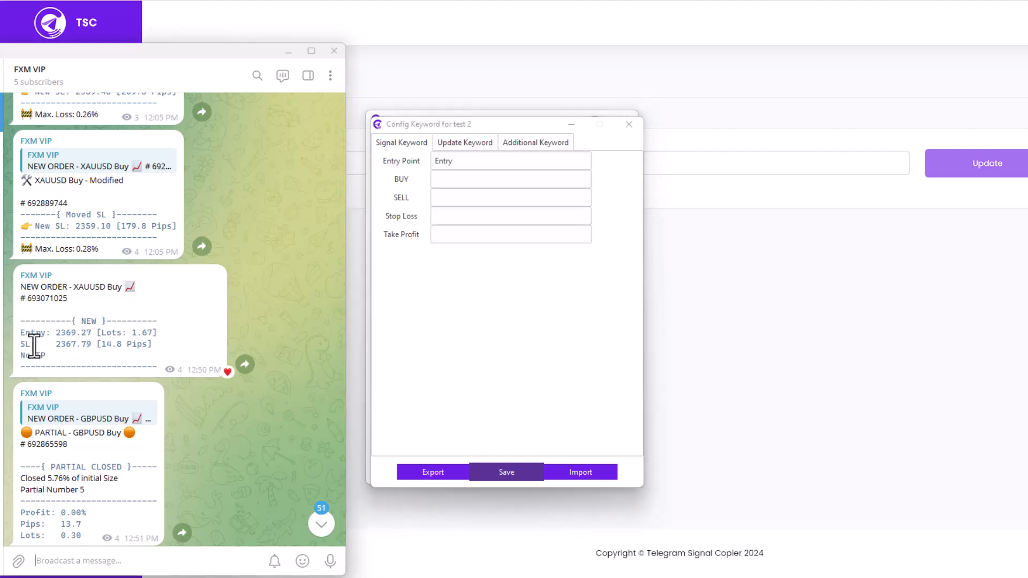
double_click(27, 350)
click(445, 214)
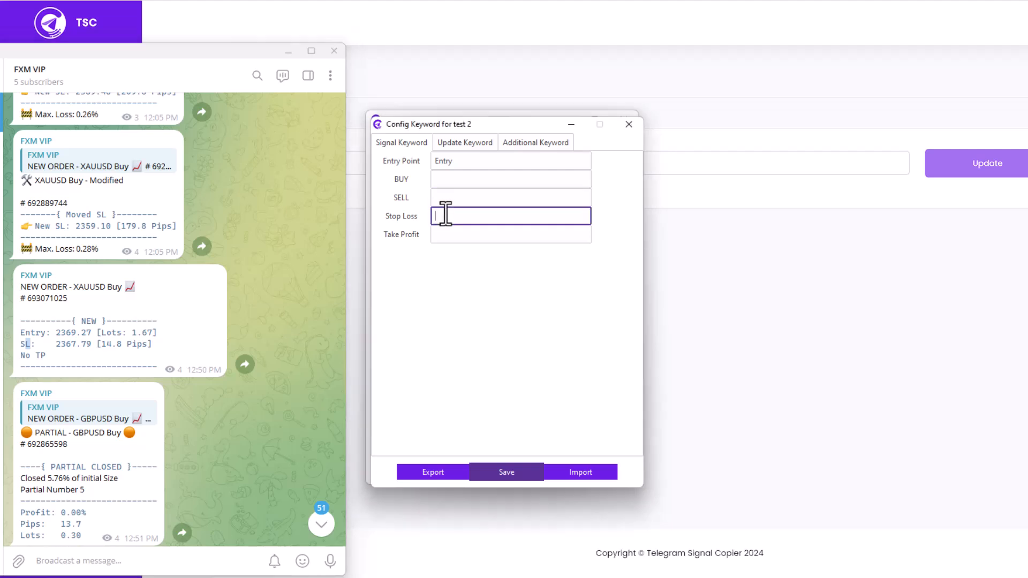
text(SL)
Try spelled-out stop loss variants, separated by a comma, as the Stop Loss keyword
key(BackSpace)
key(BackSpace)
text(Stop Los)
key(BackSpace)
key(BackSpace)
key(BackSpace)
key(BackSpace)
key(BackSpace)
key(BackSpace)
key(BackSpace)
text(toploss,stoploss)
Restore the Stop Loss keyword to SL and set the Take Profit keyword to TP
key(BackSpace)
key(BackSpace)
key(BackSpace)
key(BackSpace)
key(BackSpace)
key(BackSpace)
key(BackSpace)
key(BackSpace)
key(BackSpace)
key(BackSpace)
key(BackSpace)
key(BackSpace)
key(BackSpace)
key(BackSpace)
key(BackSpace)
key(BackSpace)
key(BackSpace)
text(SL)
click(445, 235)
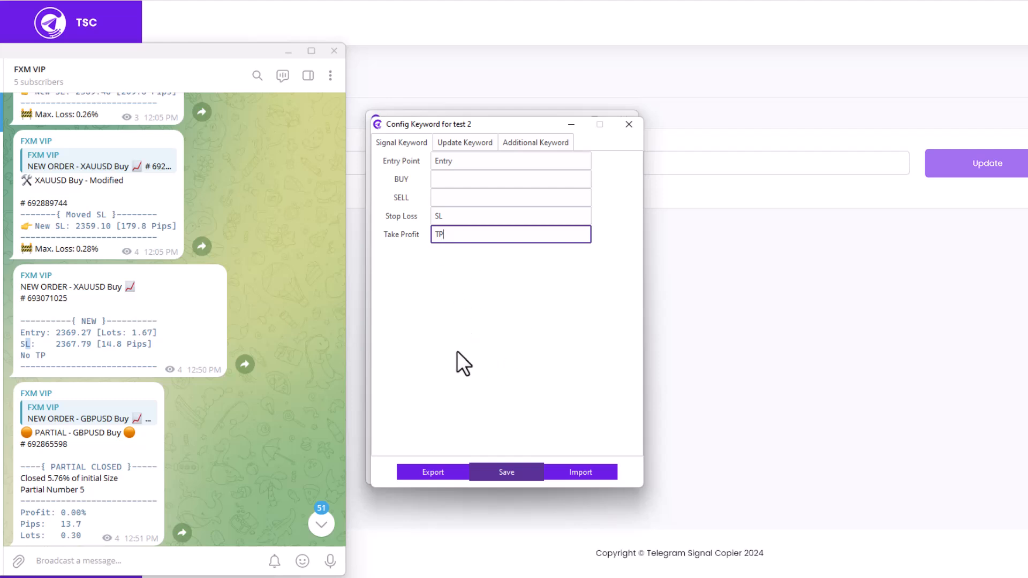
Set the Delete update keywords to "Delete,Remove"
click(460, 142)
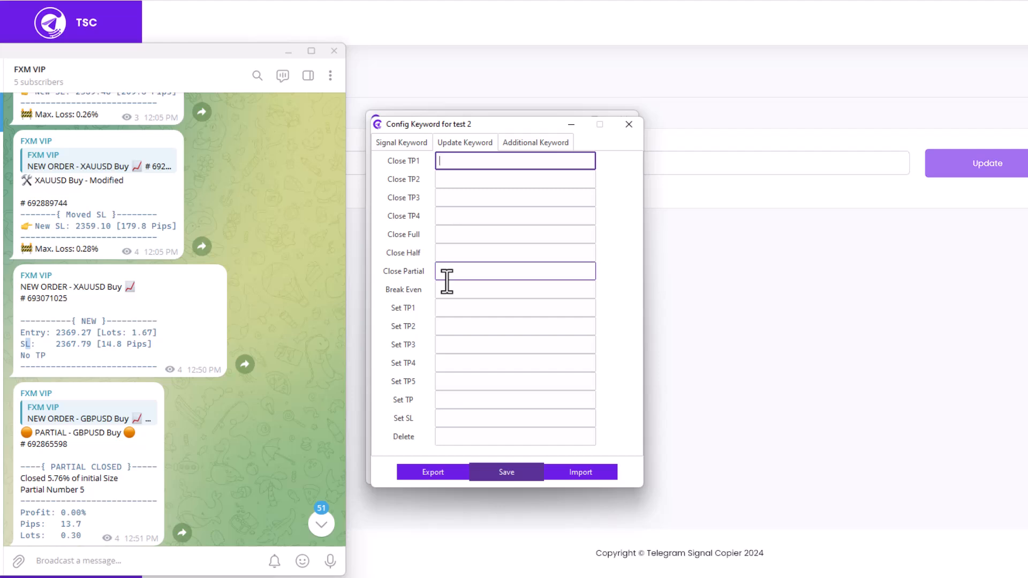
click(478, 436)
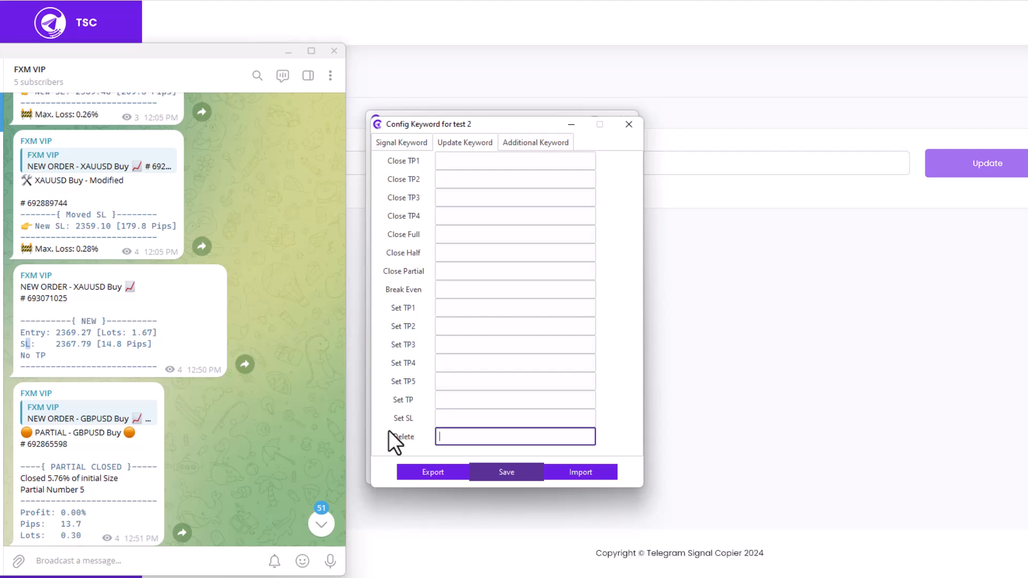
text(Delete,Remove)
click(463, 169)
Set the Close All keyword in the additional keywords to "Close All"
click(521, 144)
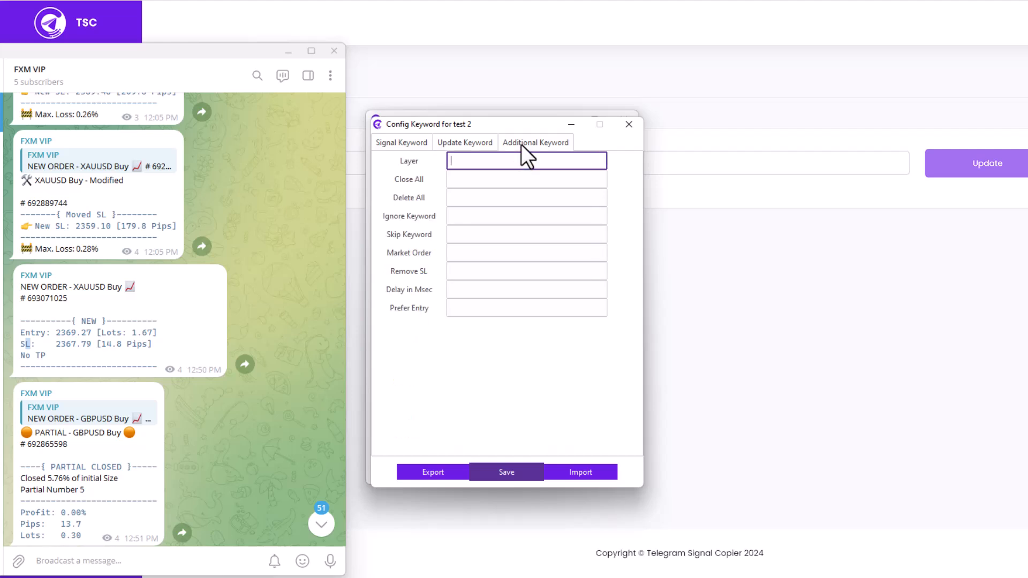
click(463, 180)
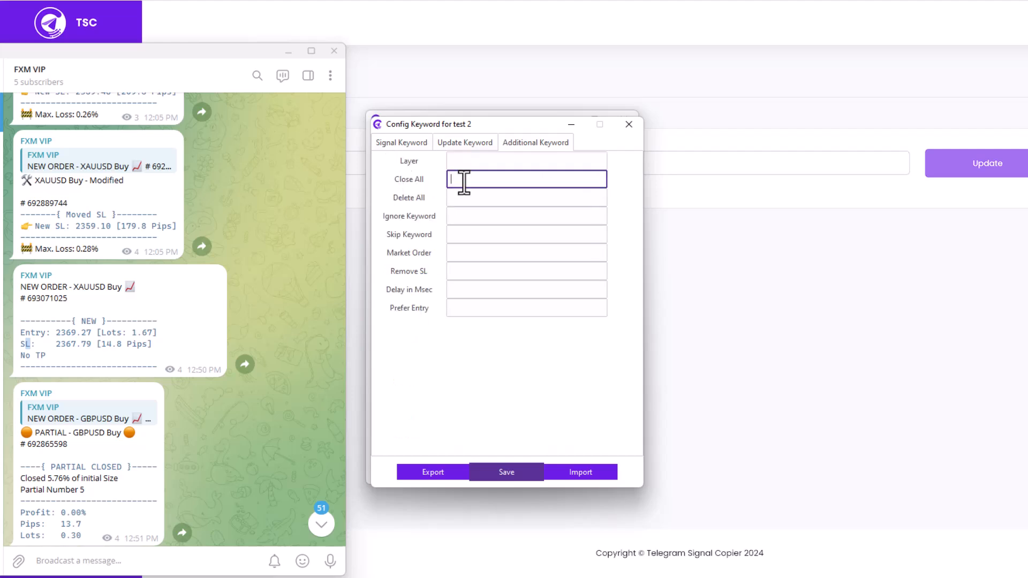
text(Close All,)
key(BackSpace)
Bring the keyword configuration window back to the front and set the Delete All keyword to "Delete All"
click(497, 199)
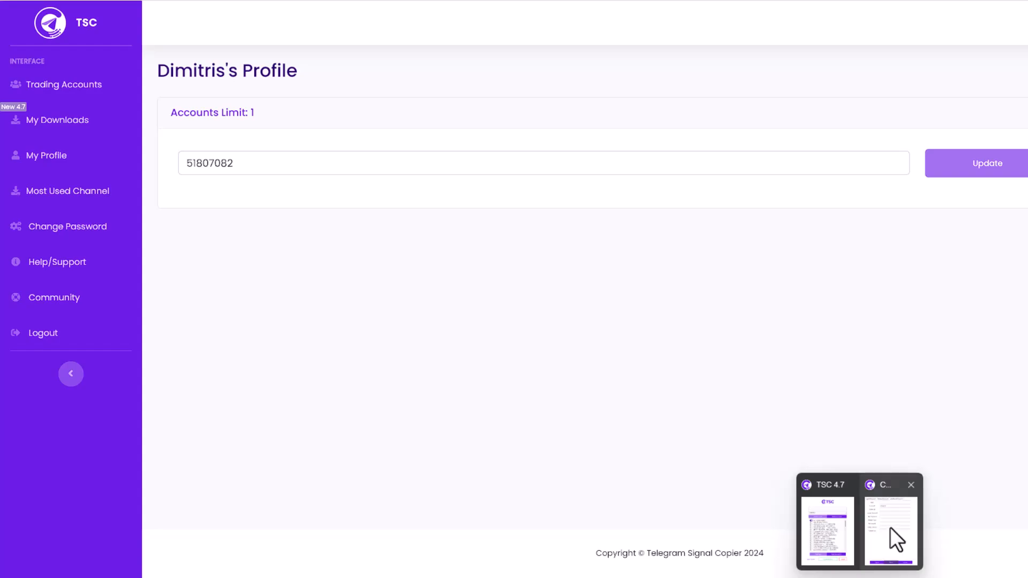
click(890, 526)
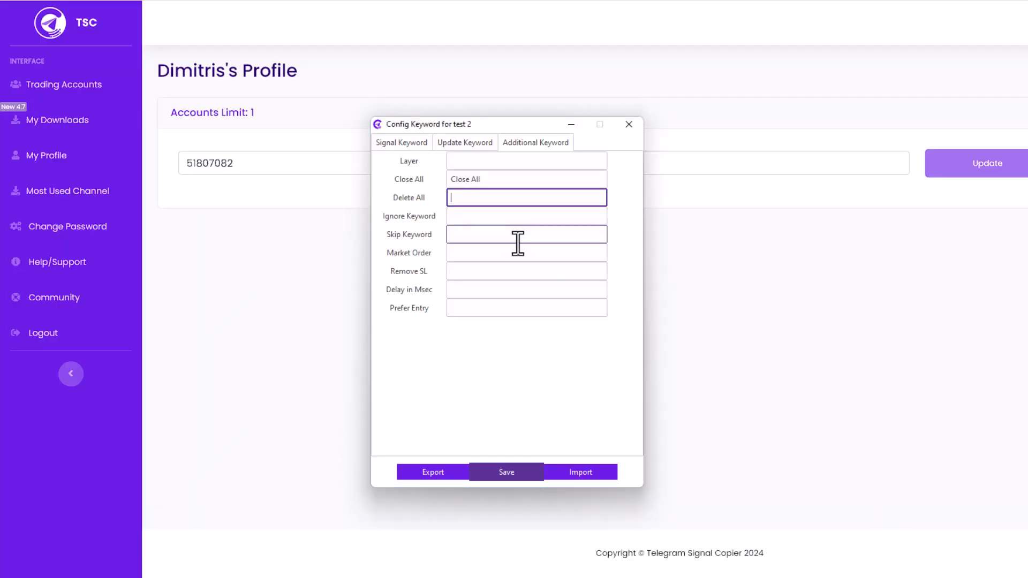
text(Delete All)
Look over the Skip Keyword, Market Order and Remove SL fields, and return to the signal keywords
click(517, 238)
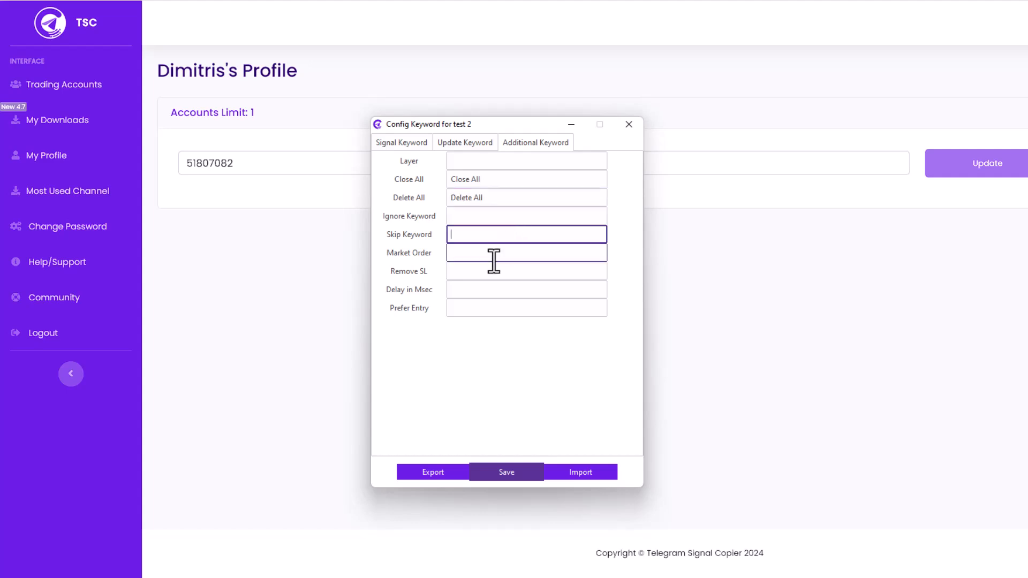
click(493, 256)
click(490, 271)
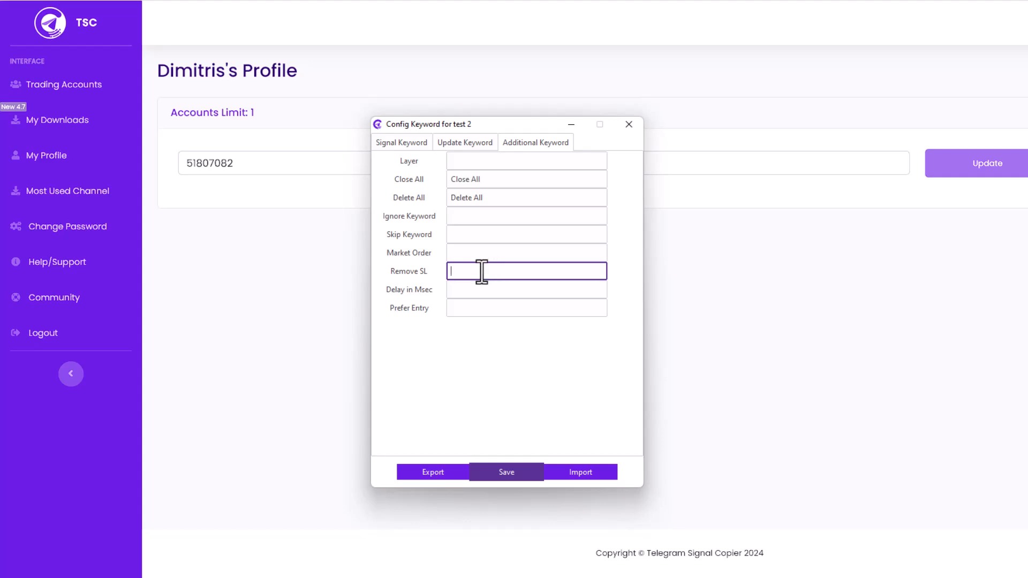
click(393, 140)
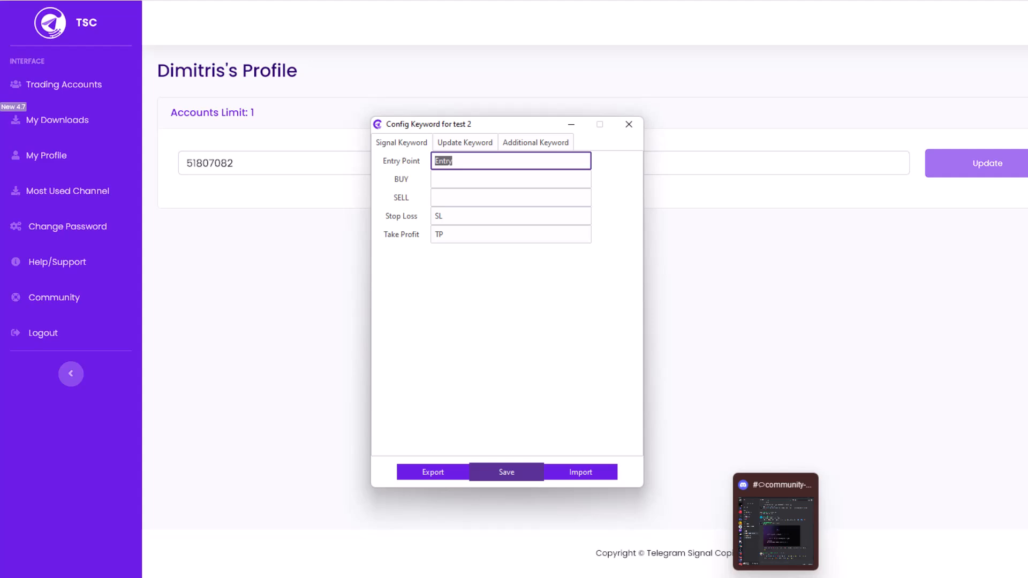
Switch to Telegram and examine the original GBPUSD Buy order and the wording of the modification and partial-close messages following it
click(776, 577)
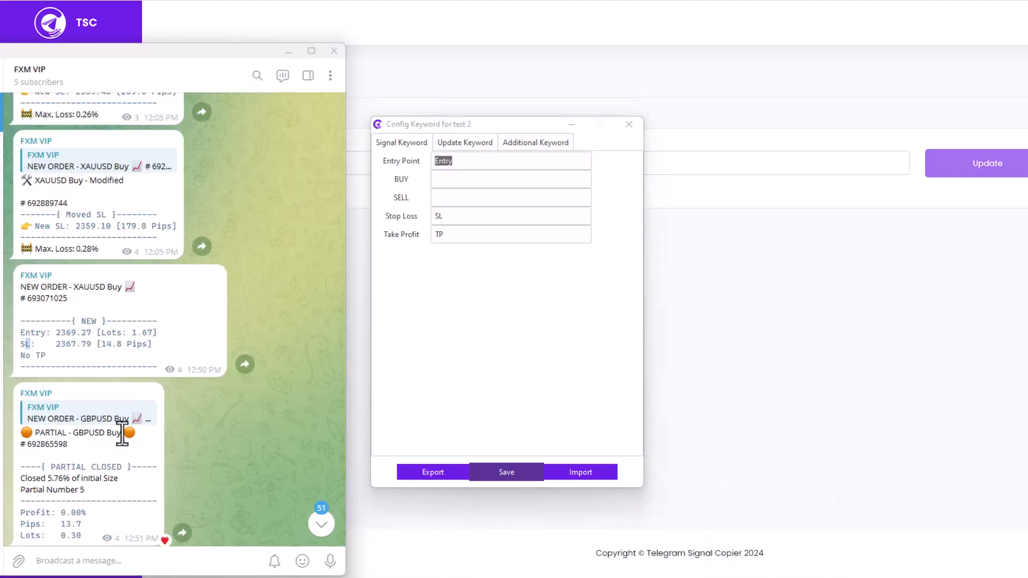
scroll(91, 431, down, 1)
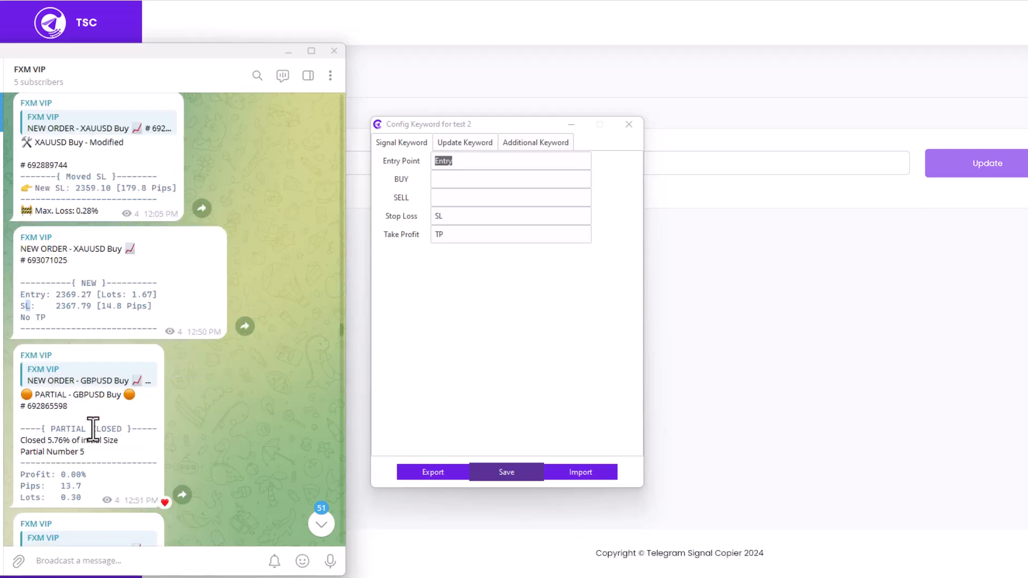
click(49, 381)
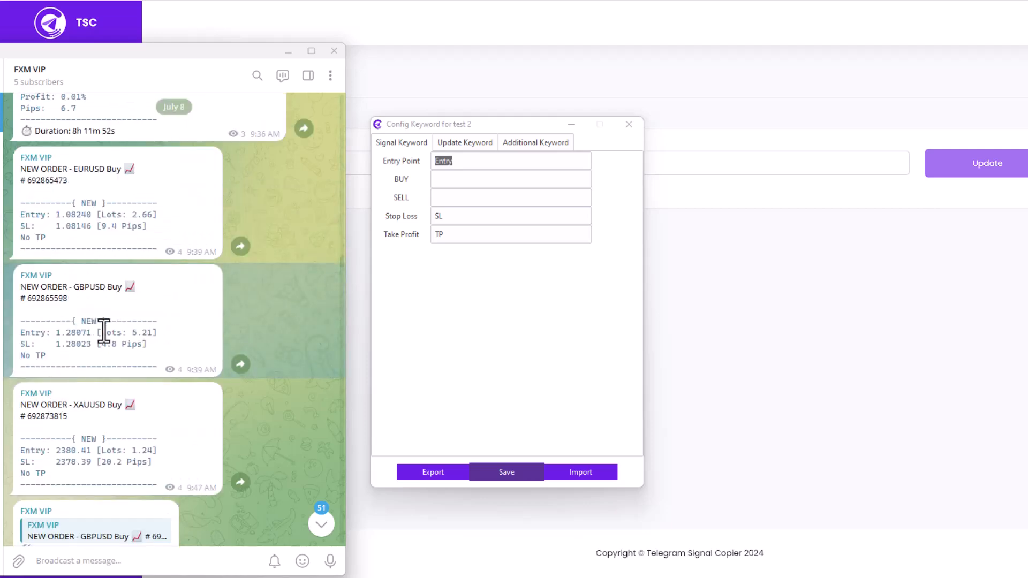
drag(113, 332, 138, 345)
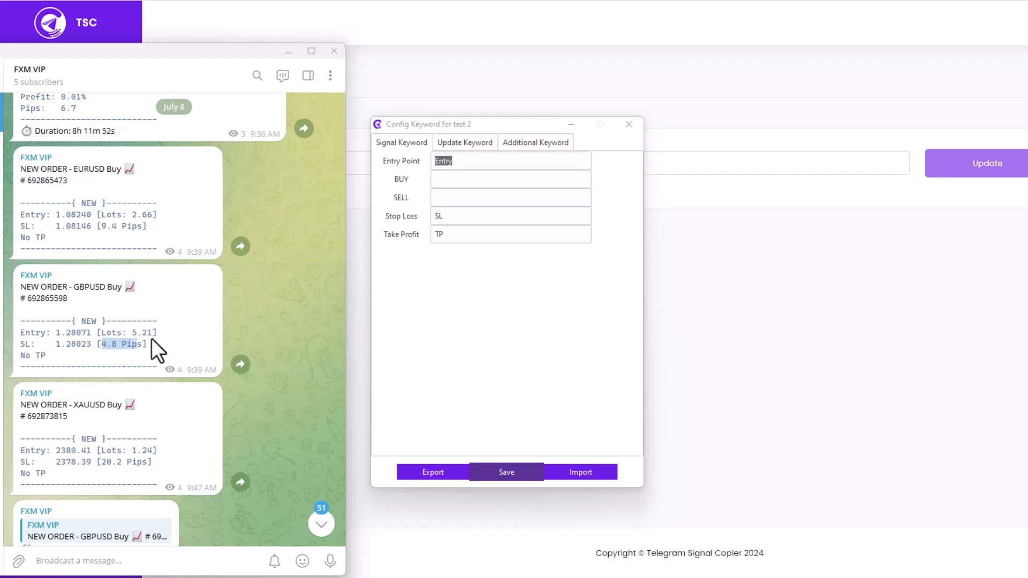
drag(52, 337, 86, 346)
scroll(88, 360, down, 3)
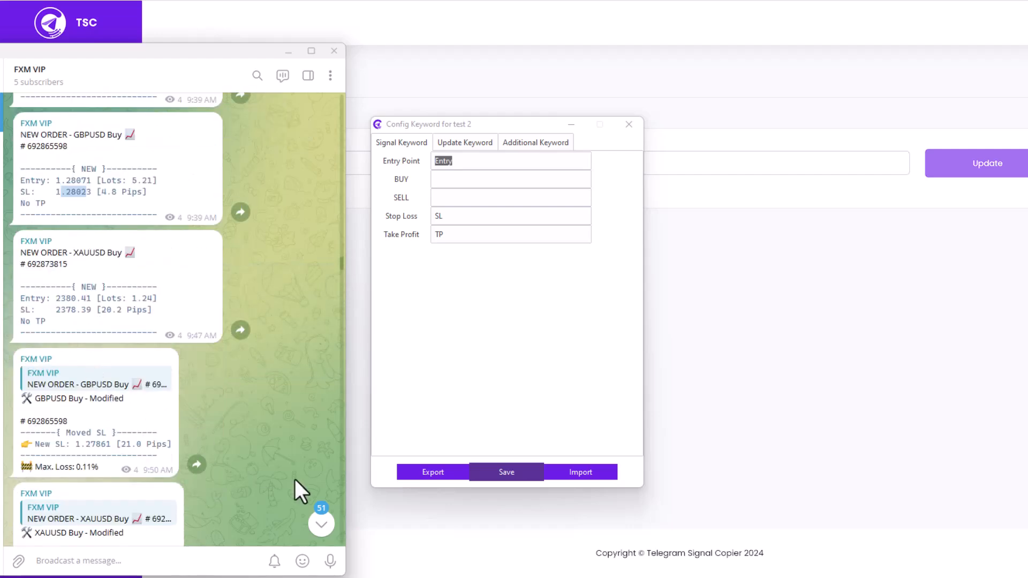
scroll(295, 478, down, 10)
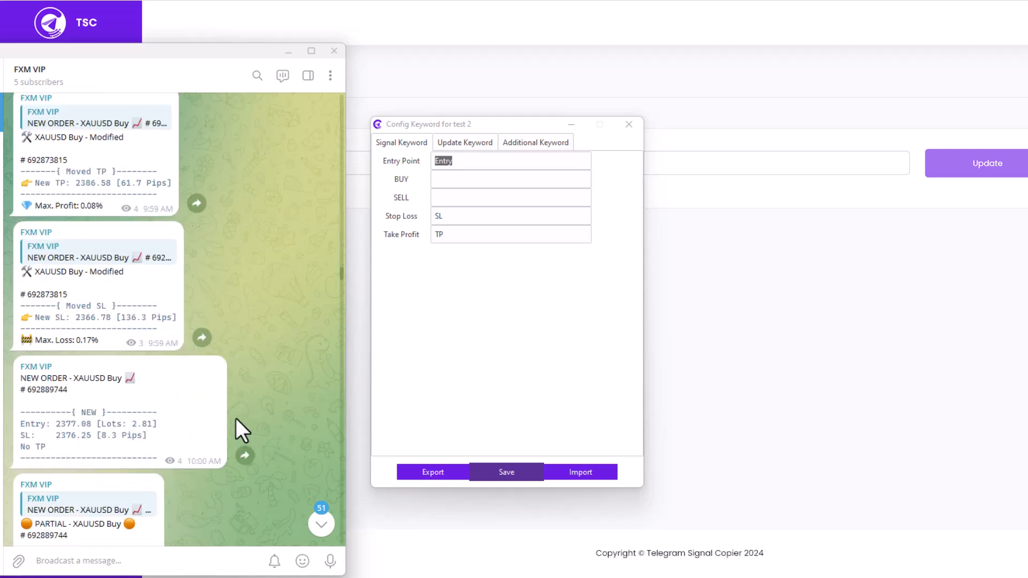
scroll(226, 419, down, 10)
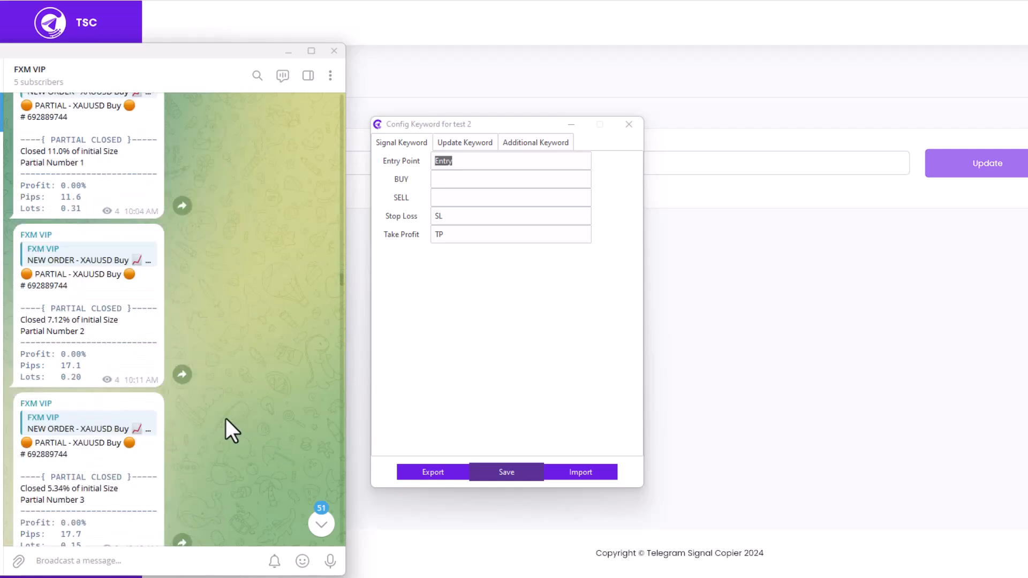
scroll(225, 419, down, 5)
Return to the keyword configuration window, look over the Close Partial and Break Even update keywords, and go back to the signal keywords
click(465, 307)
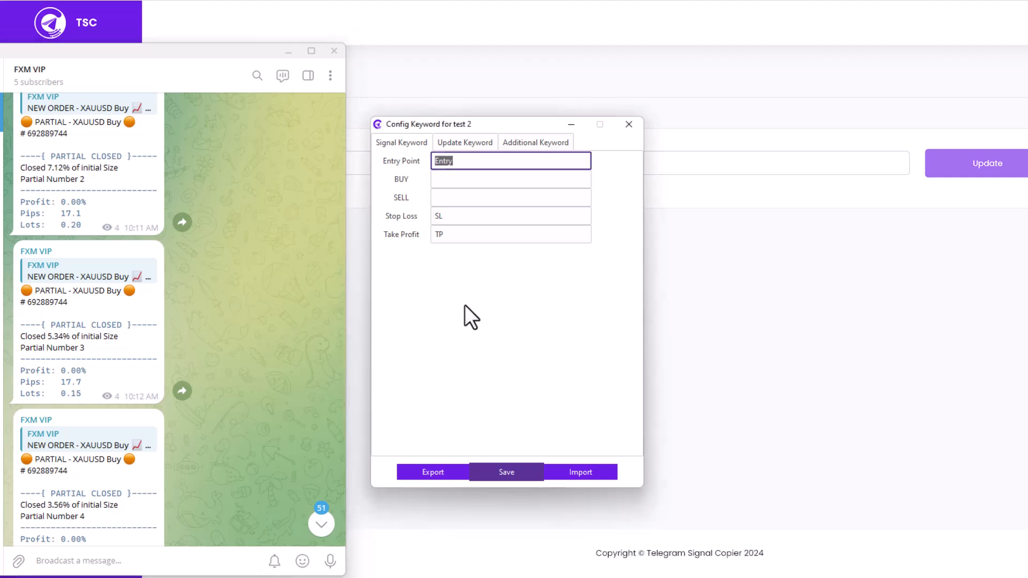
click(480, 144)
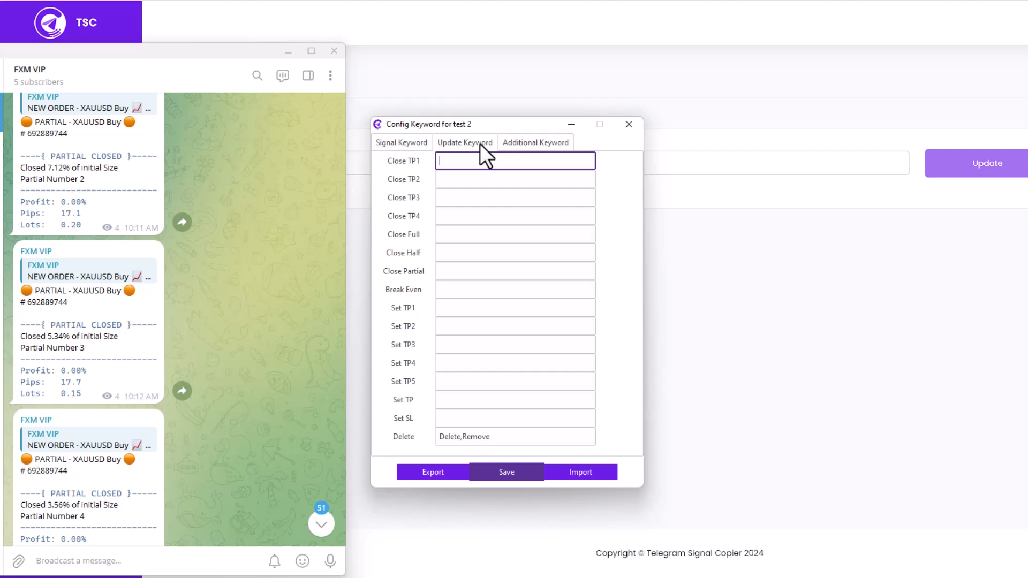
click(453, 270)
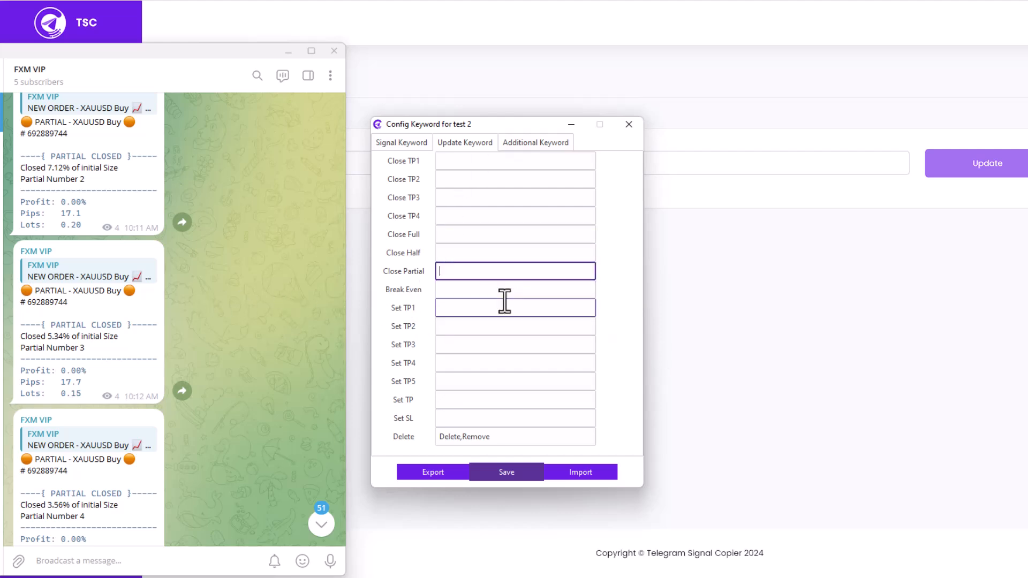
click(475, 289)
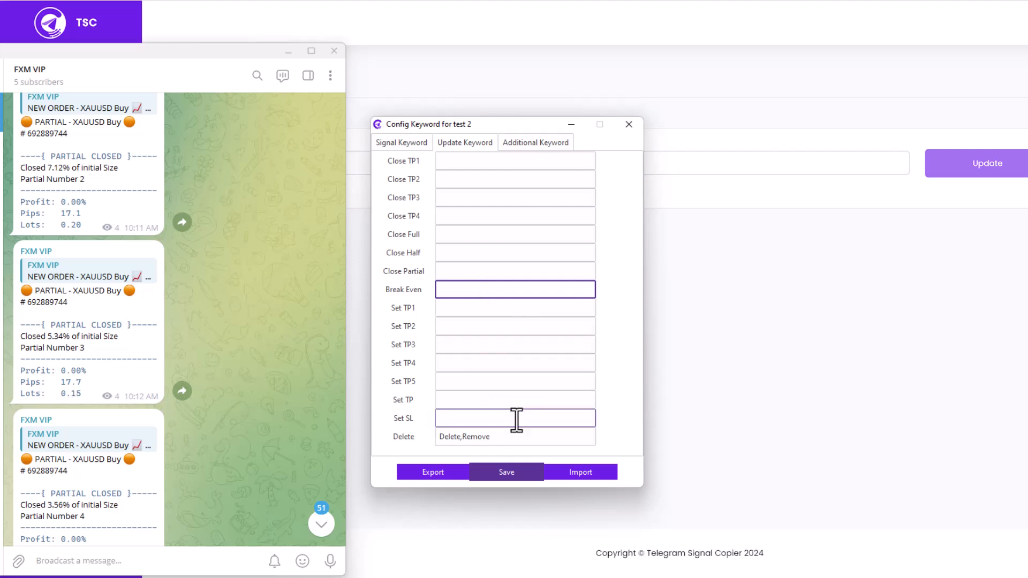
click(406, 142)
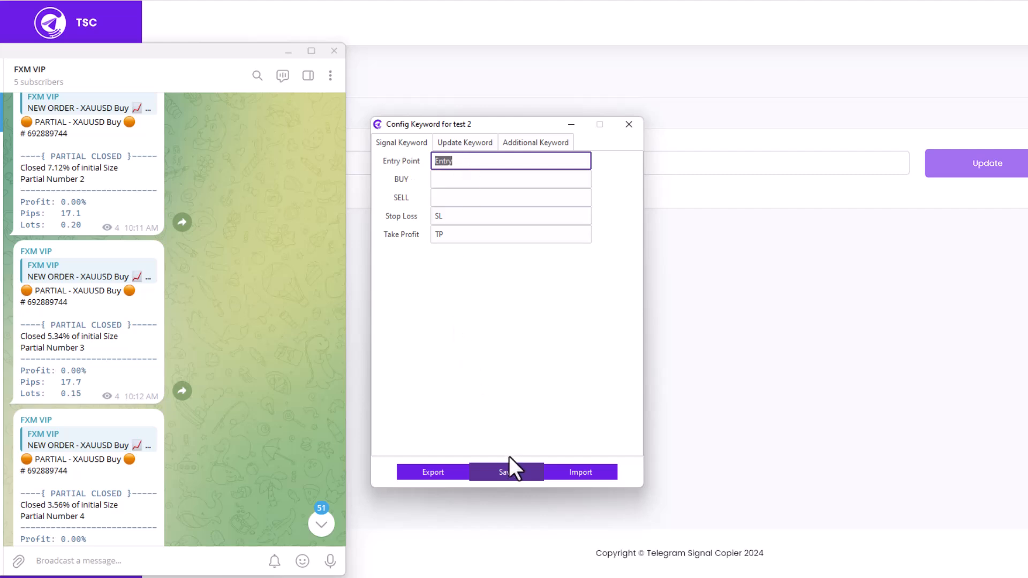
Save the test 2 keywords and export them to Downloads as test.dat, replacing the existing file
click(500, 471)
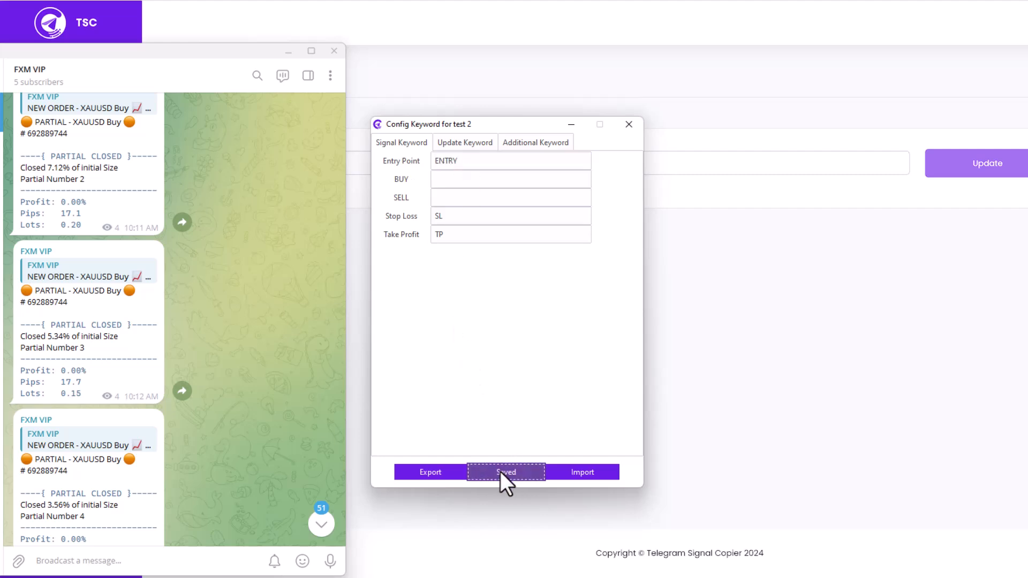
click(432, 473)
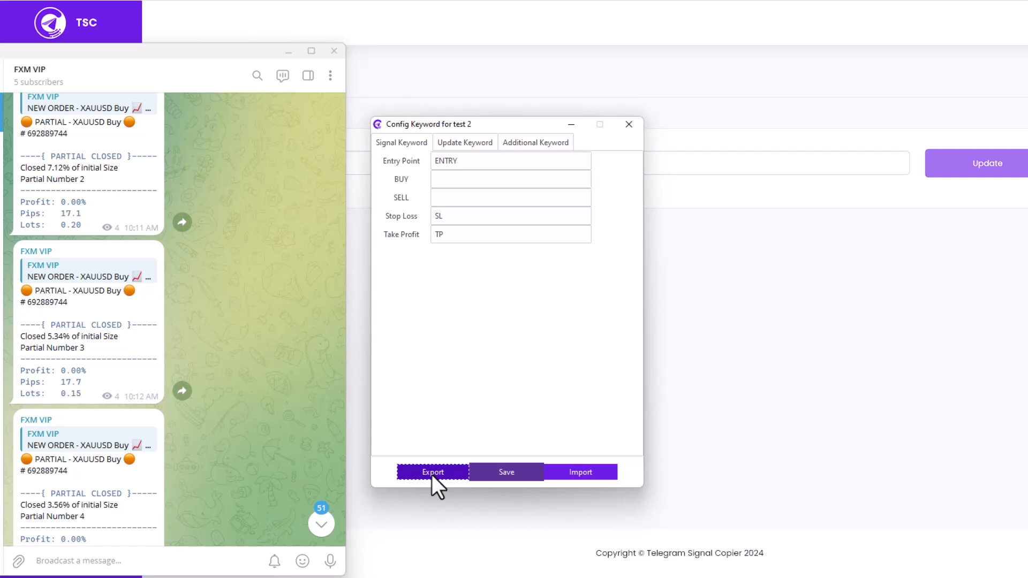
click(523, 381)
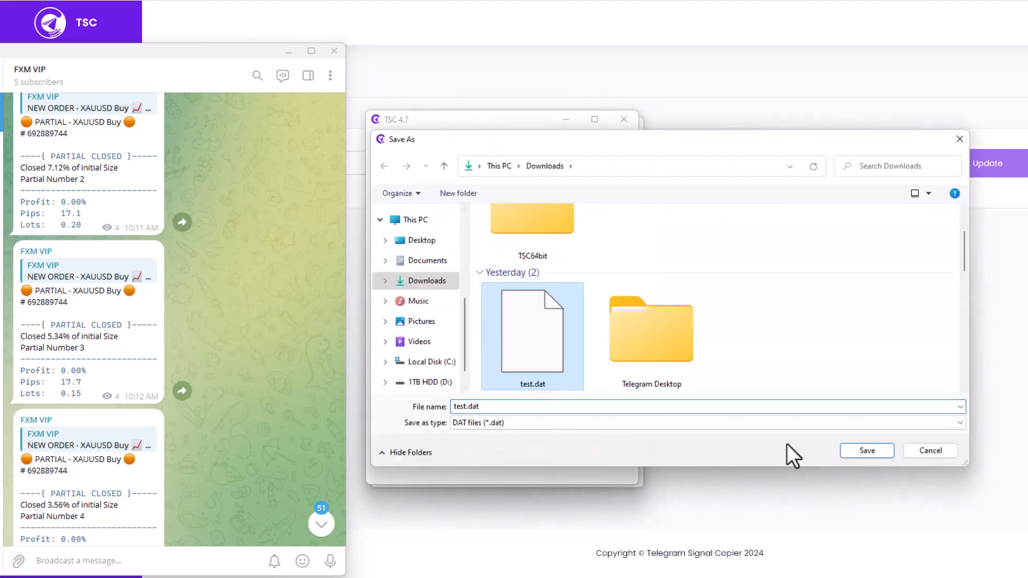
click(870, 453)
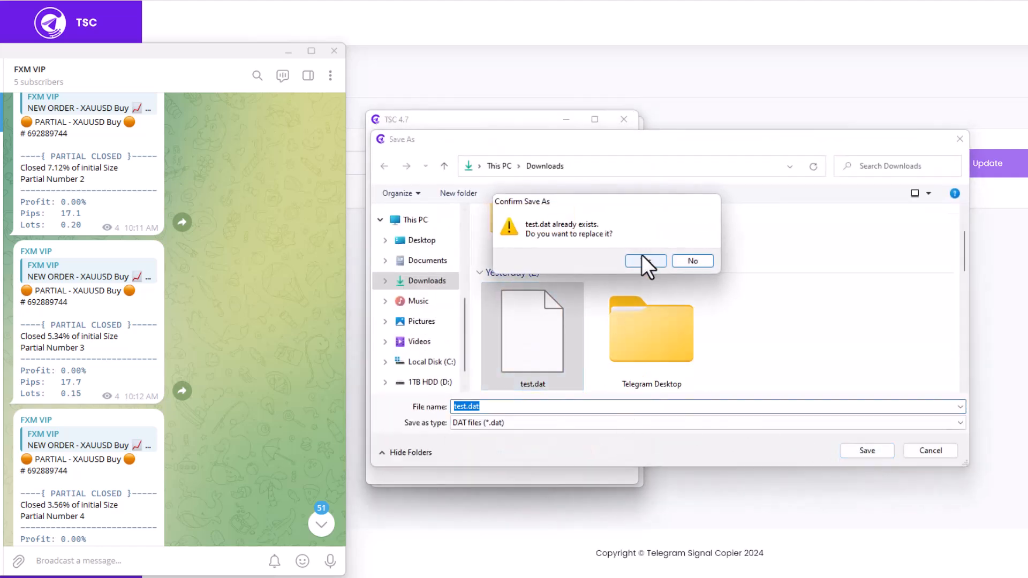
click(642, 259)
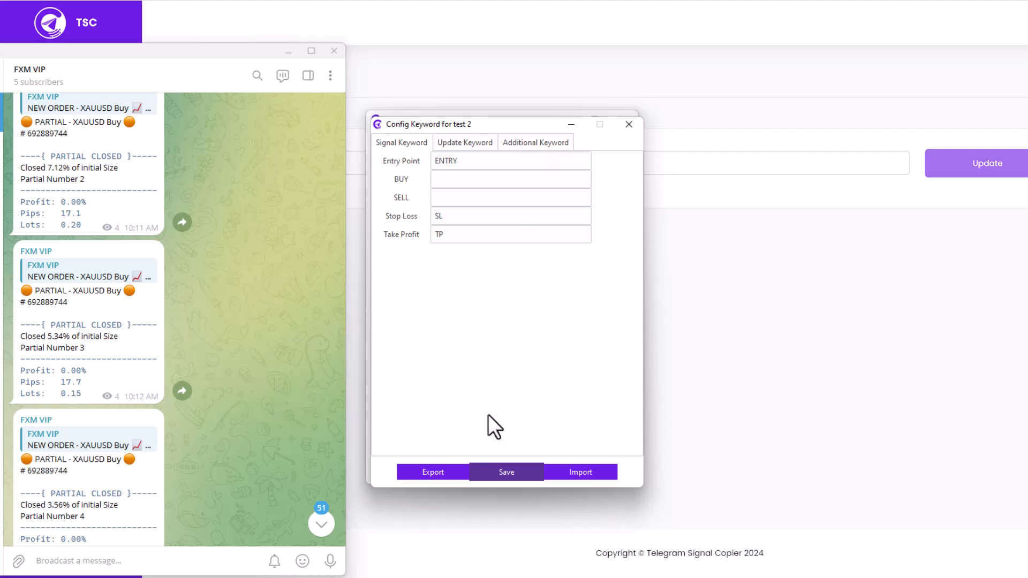
Save the test 2 keyword configuration once more and close its window
click(444, 177)
click(506, 473)
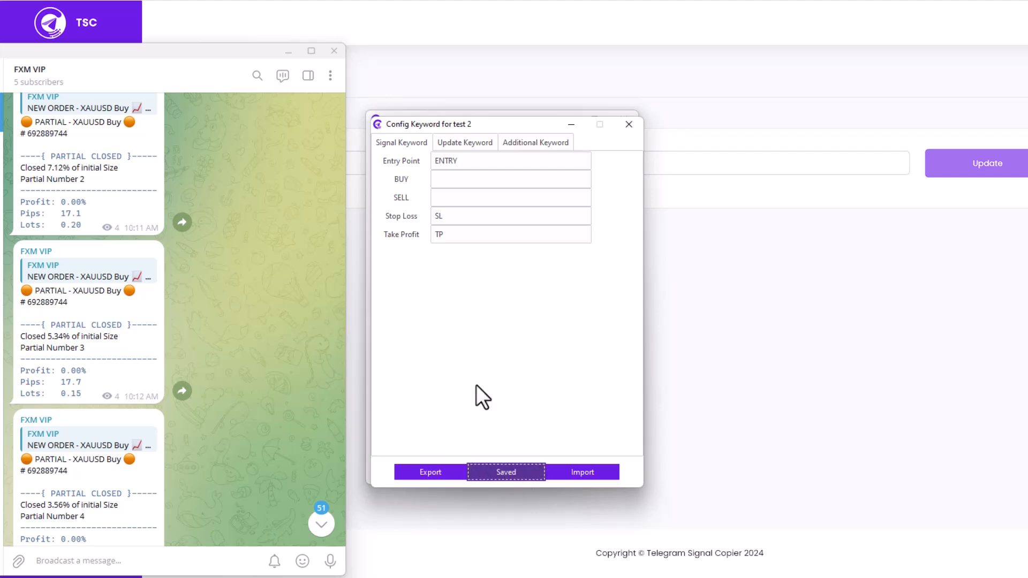
click(631, 127)
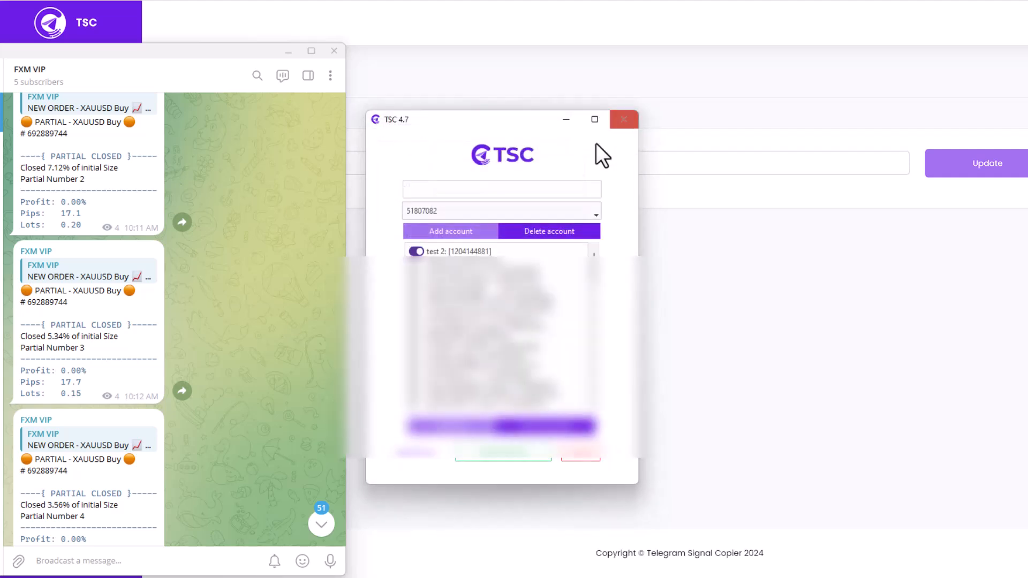
Disable and re-enable the test 2 channel, and close the keyword configuration that opens for it
click(442, 251)
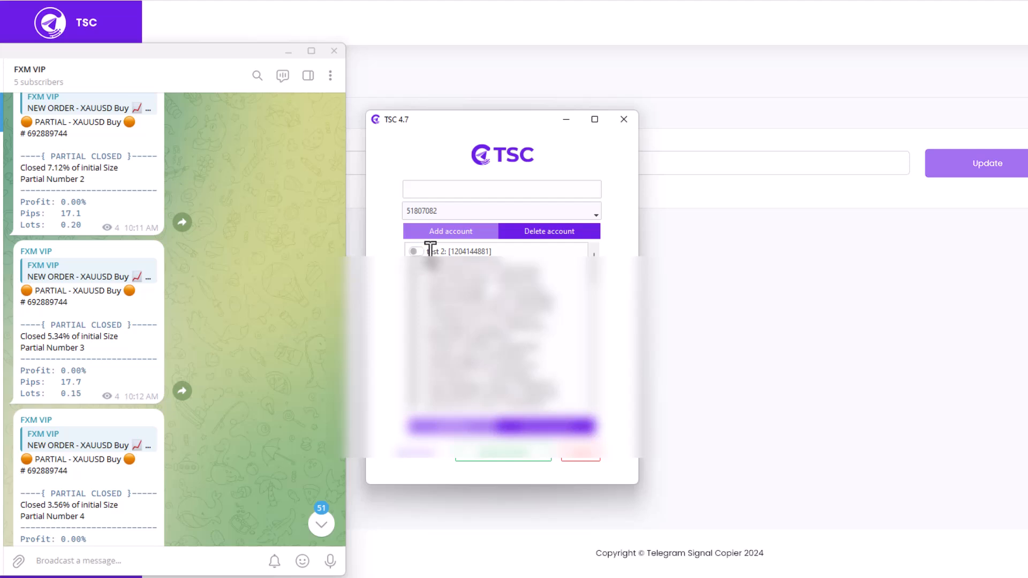
double_click(438, 249)
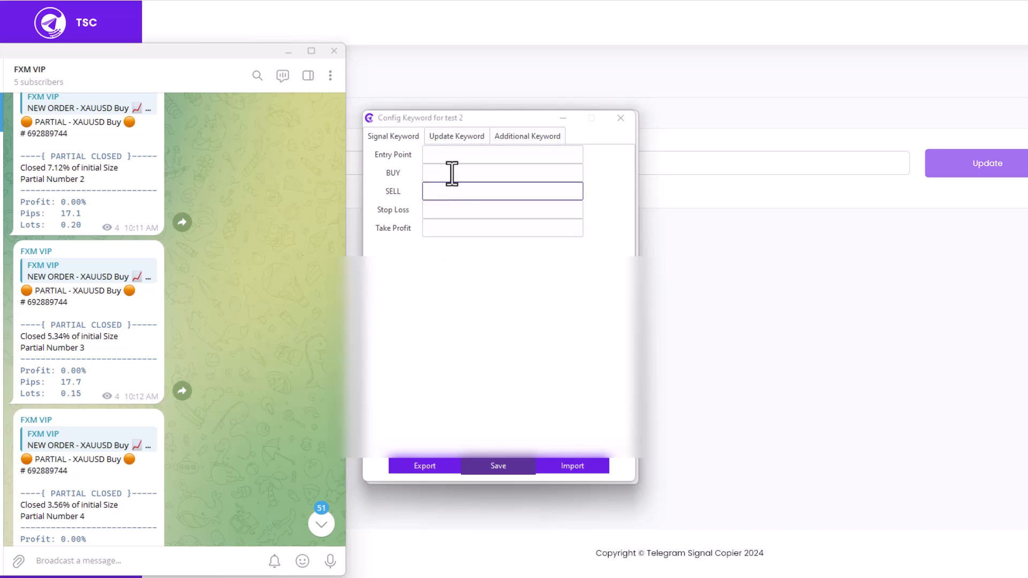
click(614, 121)
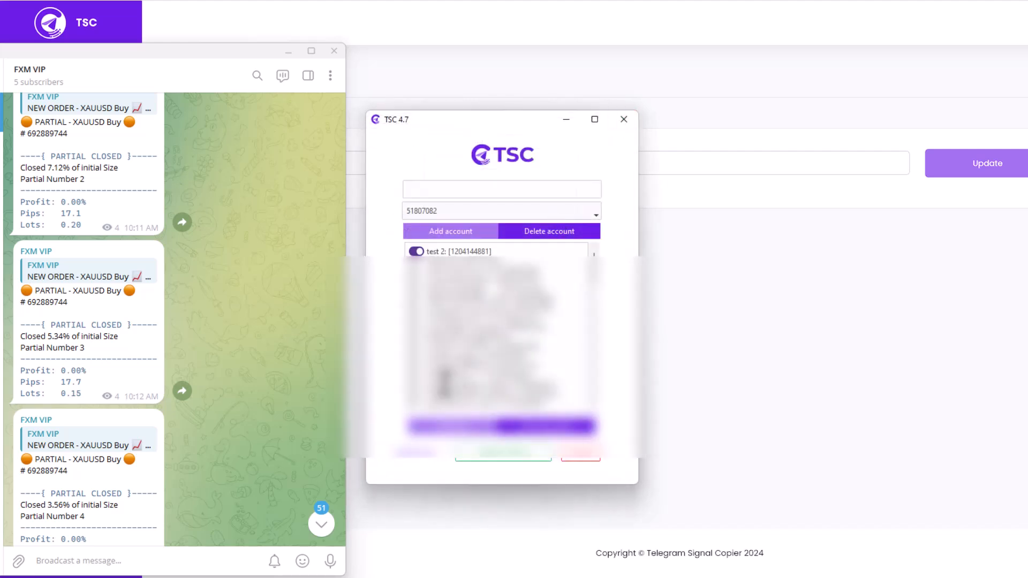
Edit the test 2 channel's keywords and import the exported test.dat file from Downloads
right_click(418, 248)
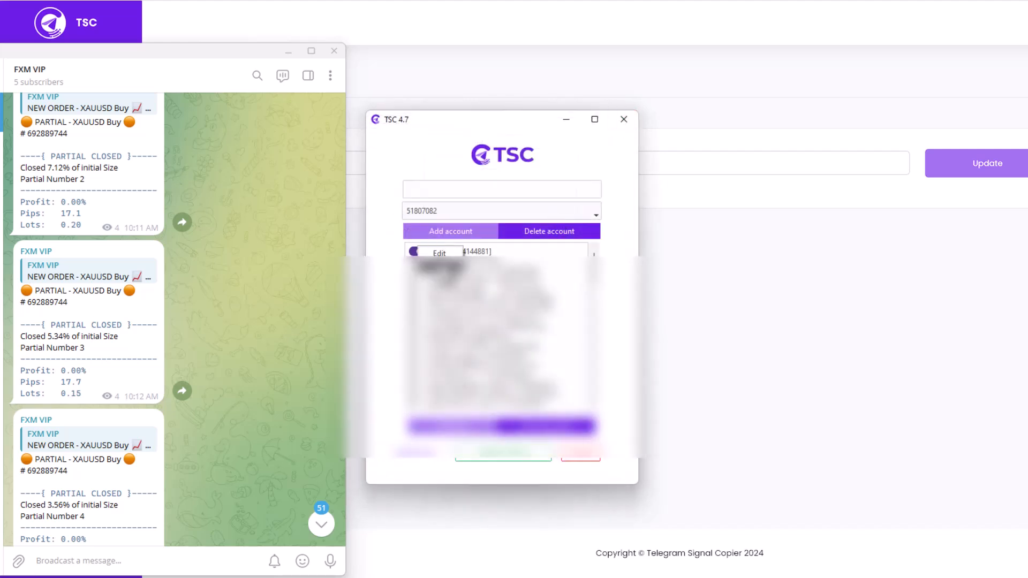
click(443, 253)
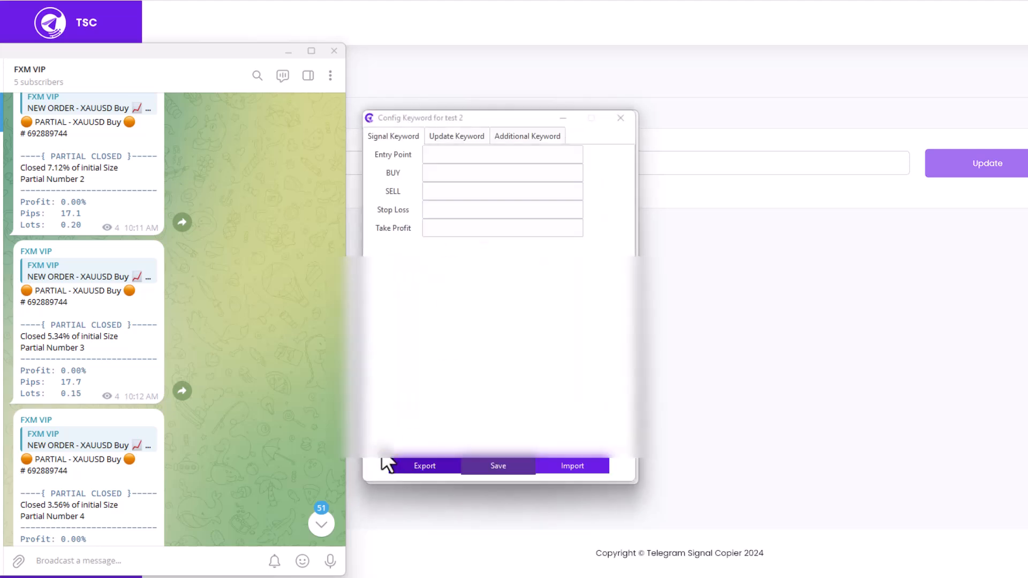
click(574, 466)
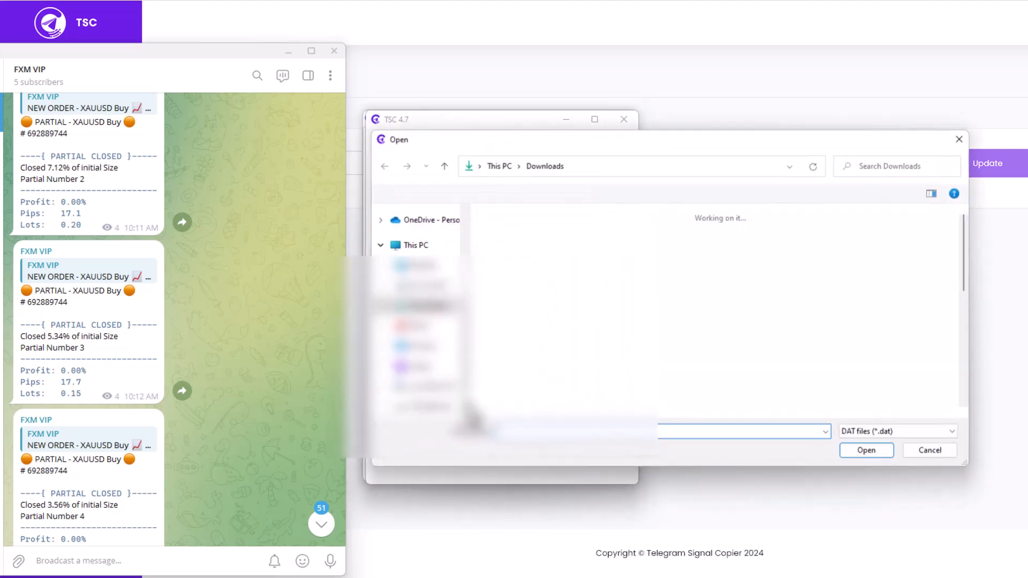
click(533, 278)
click(857, 451)
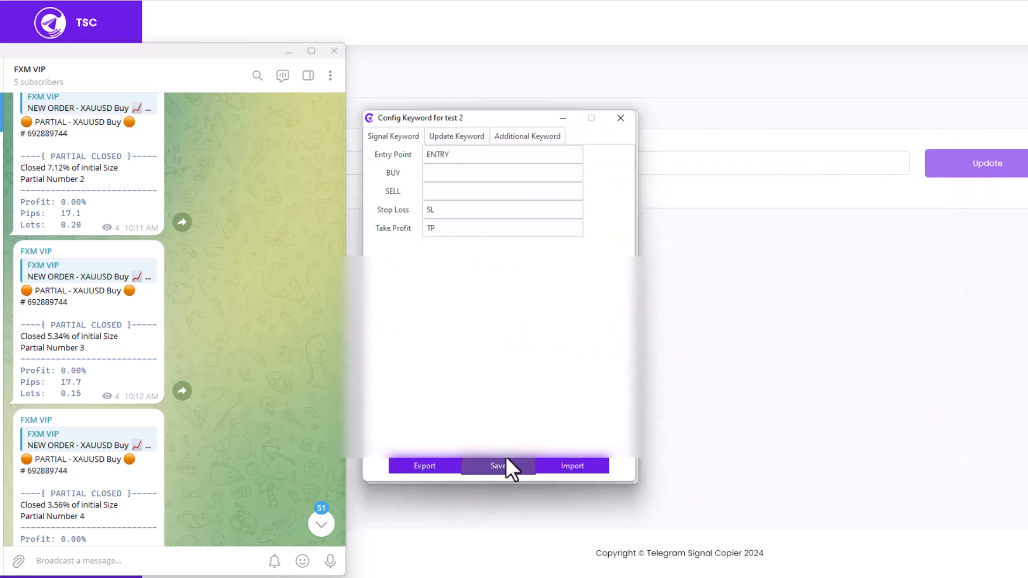
Check the imported additional, signal and update keywords, close the configuration, and reopen it briefly to check the test 2 keywords again
click(458, 136)
click(510, 135)
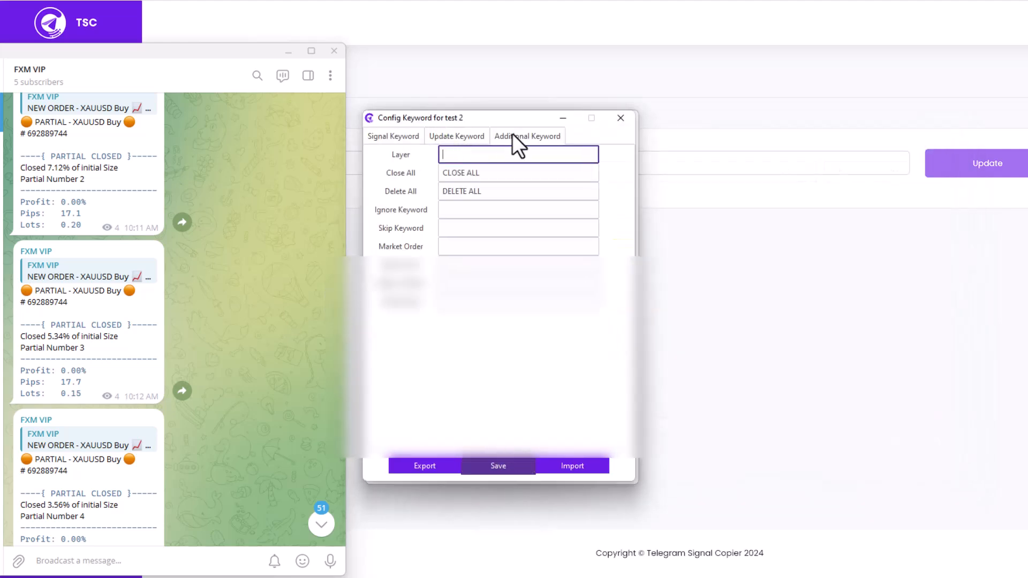
click(397, 135)
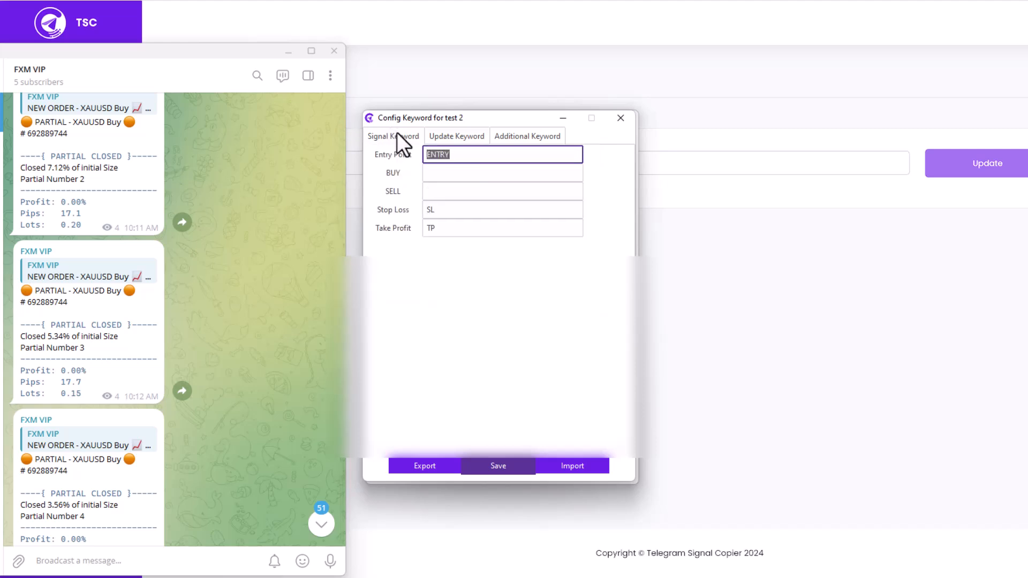
click(470, 136)
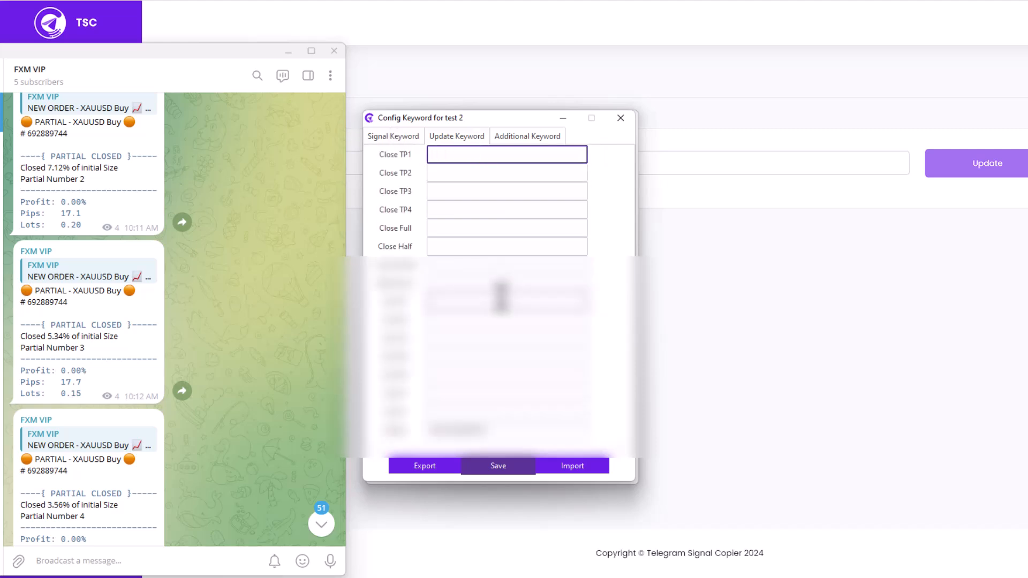
click(621, 118)
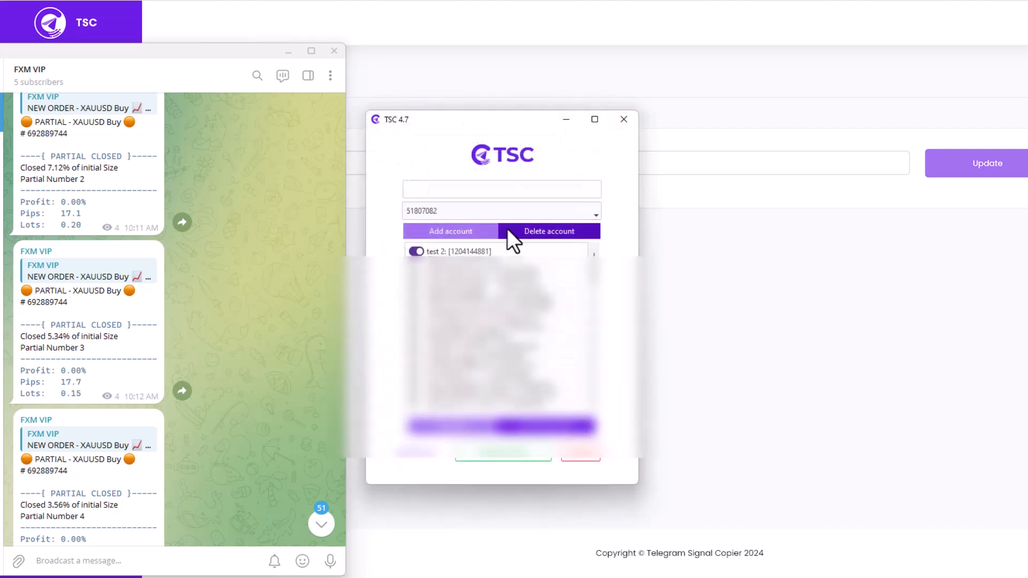
double_click(438, 250)
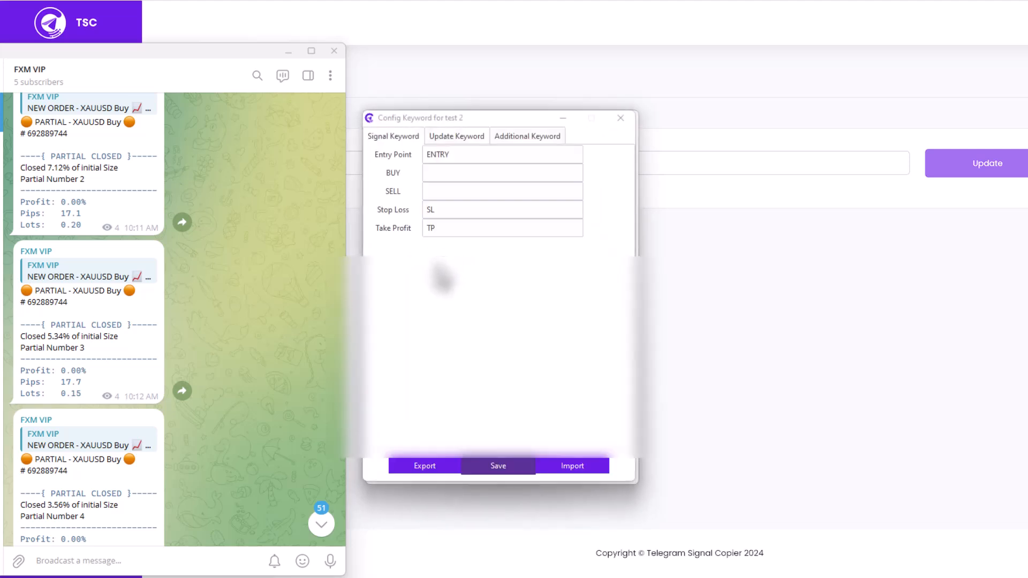
click(616, 120)
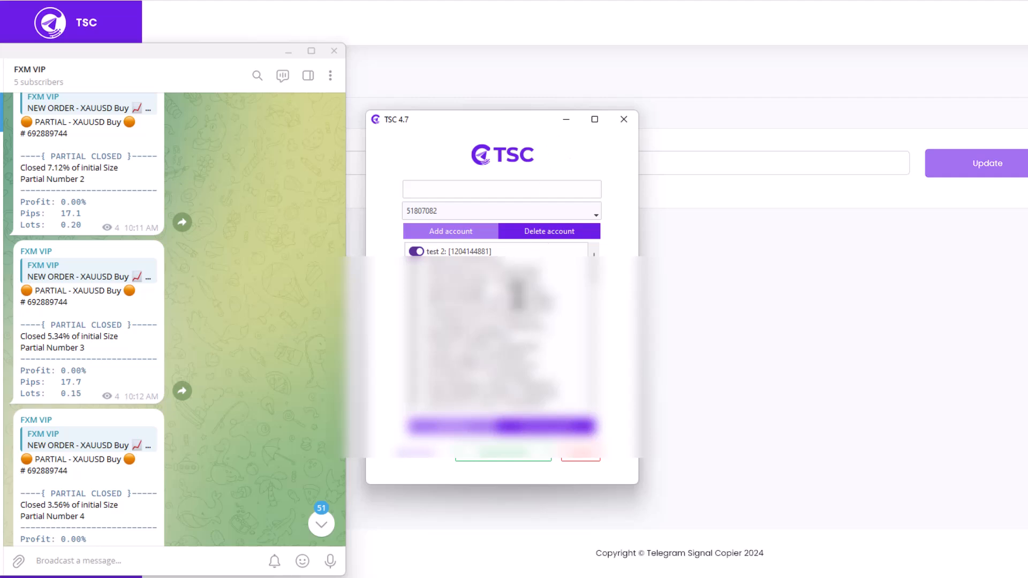
Minimize the Telegram Signal Copier and Telegram windows and switch to the ICMarketsSC-Demo MetaTrader 5 terminal
click(559, 123)
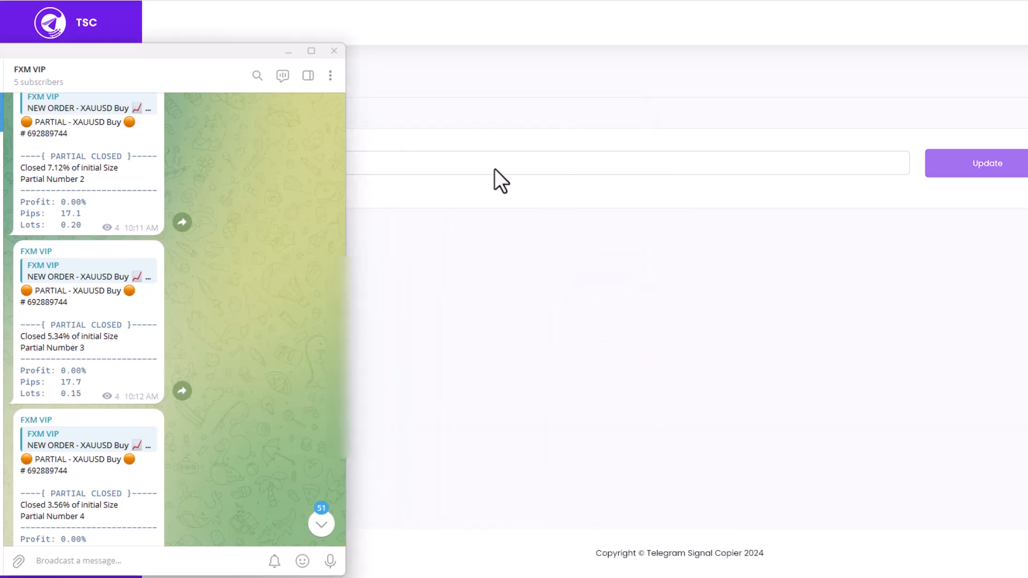
click(284, 51)
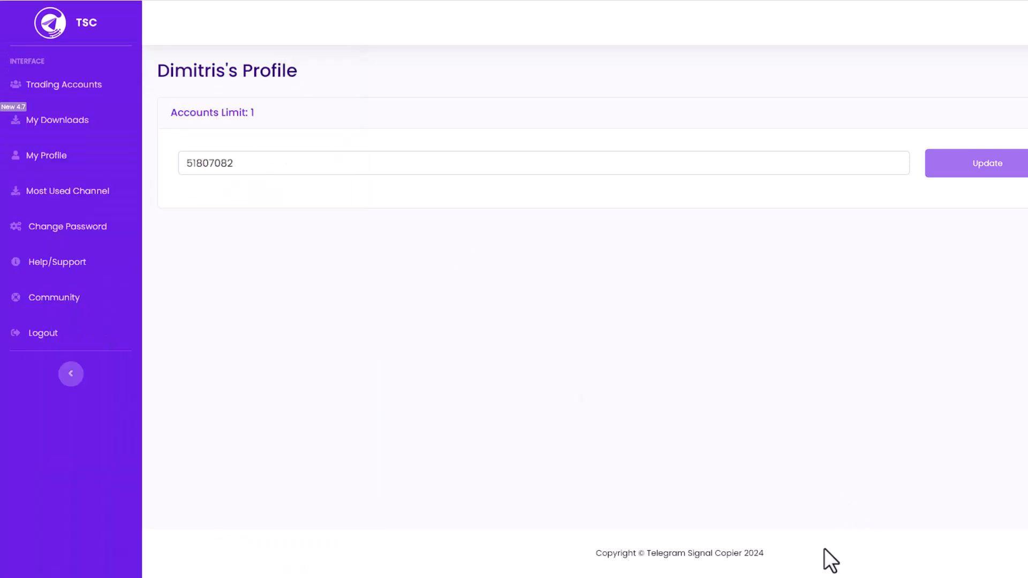
mouse_move(664, 577)
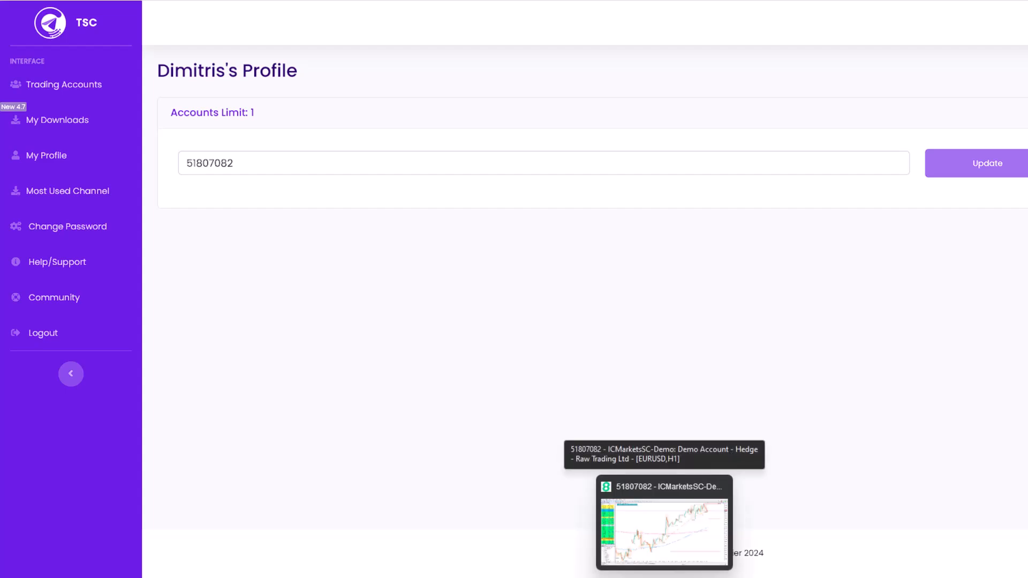
click(664, 530)
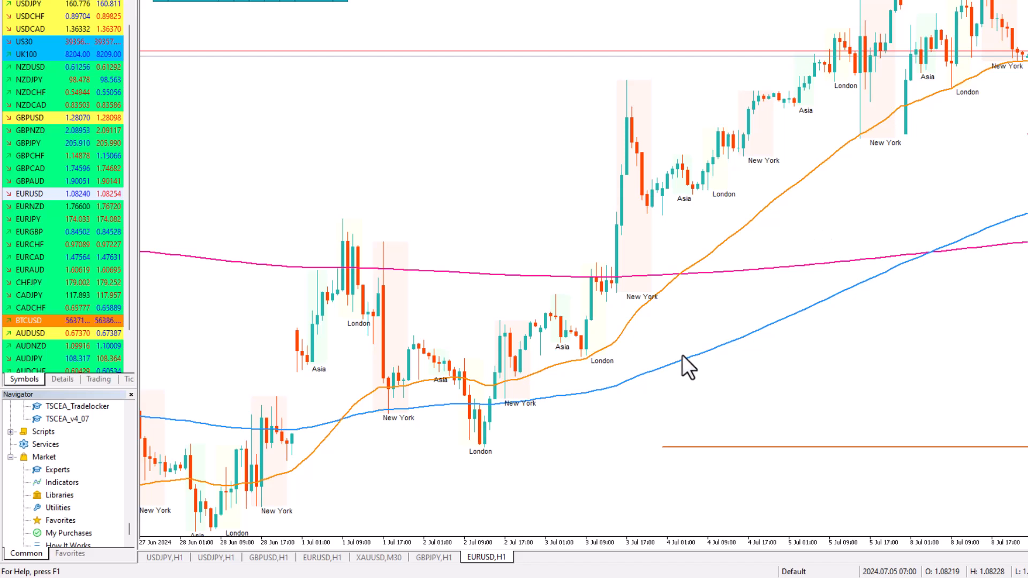
Switch to the TSC64bit folder in File Explorer, run TSCEA_v4.7_MT5.exe and allow it to make changes to the computer
mouse_move(682, 355)
mouse_move(469, 577)
click(469, 533)
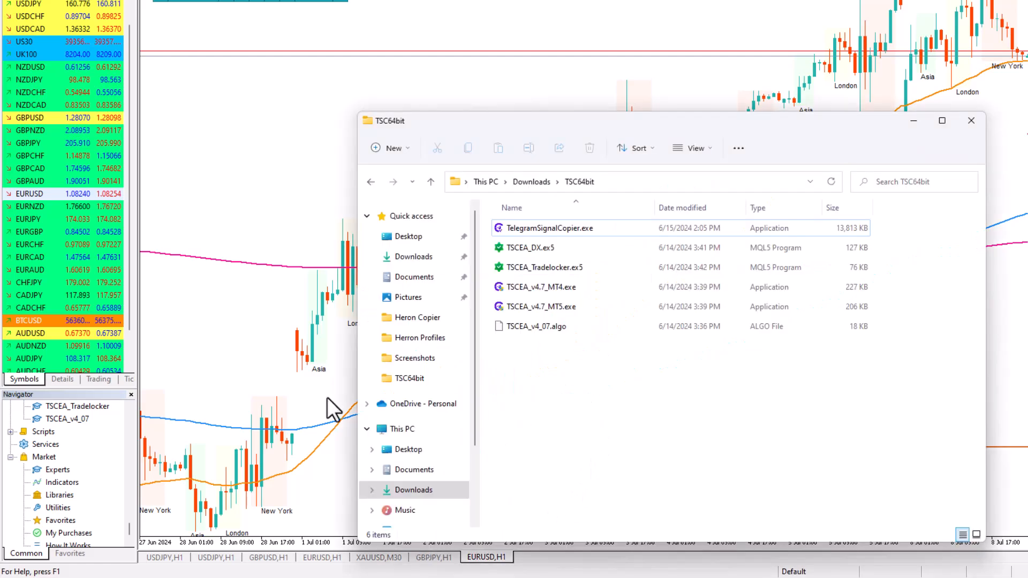
click(561, 307)
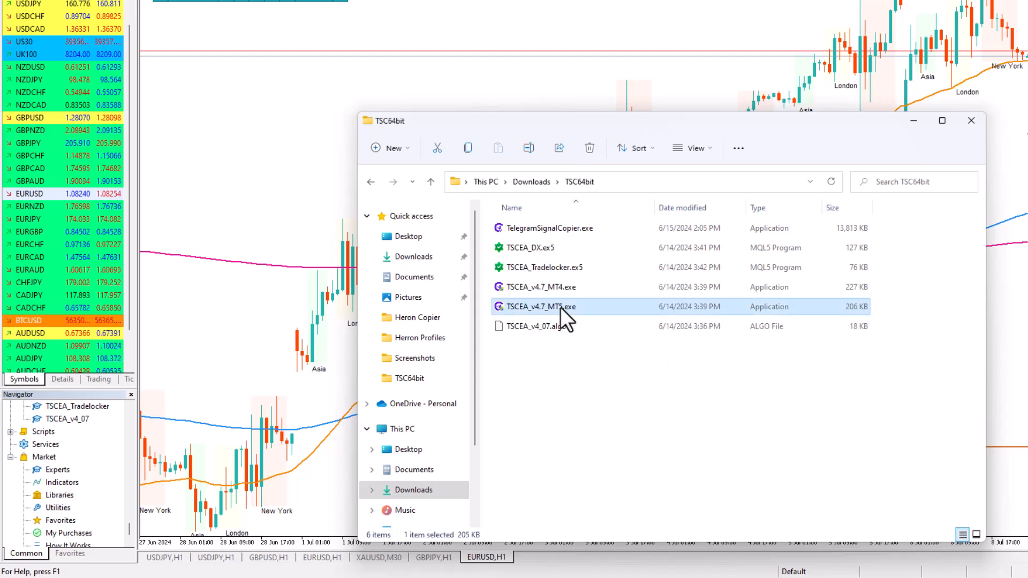
double_click(561, 307)
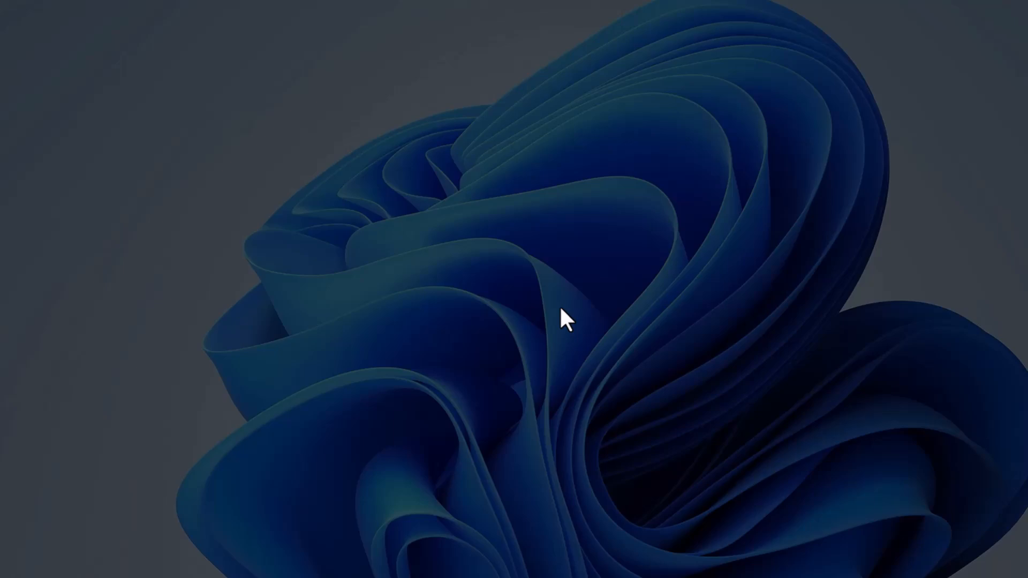
click(540, 364)
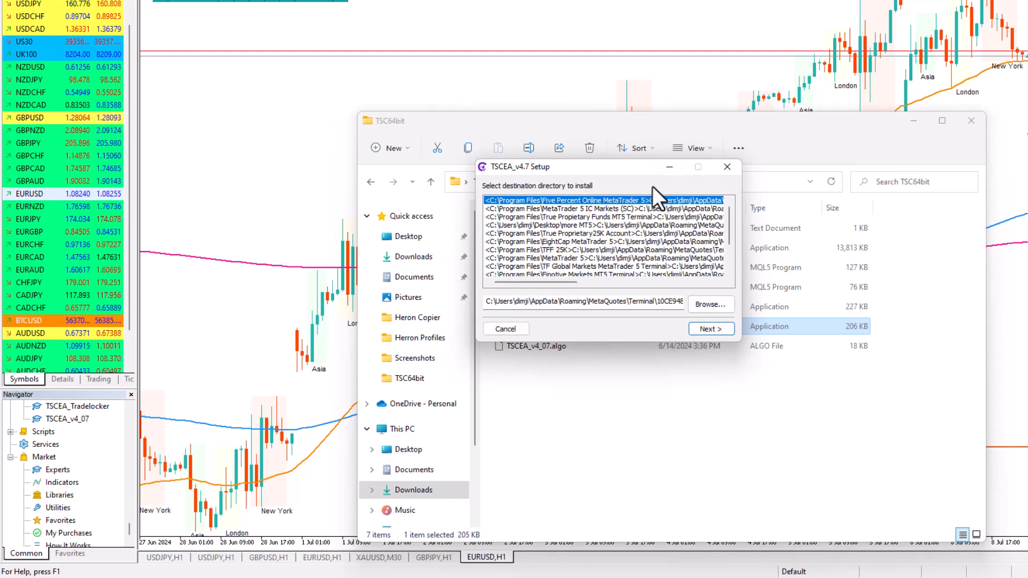
Install the TSCEA v4.7 expert advisor into the MetaTrader 5 IC Markets (SC) directory and close the finished setup
scroll(634, 259, down, 3)
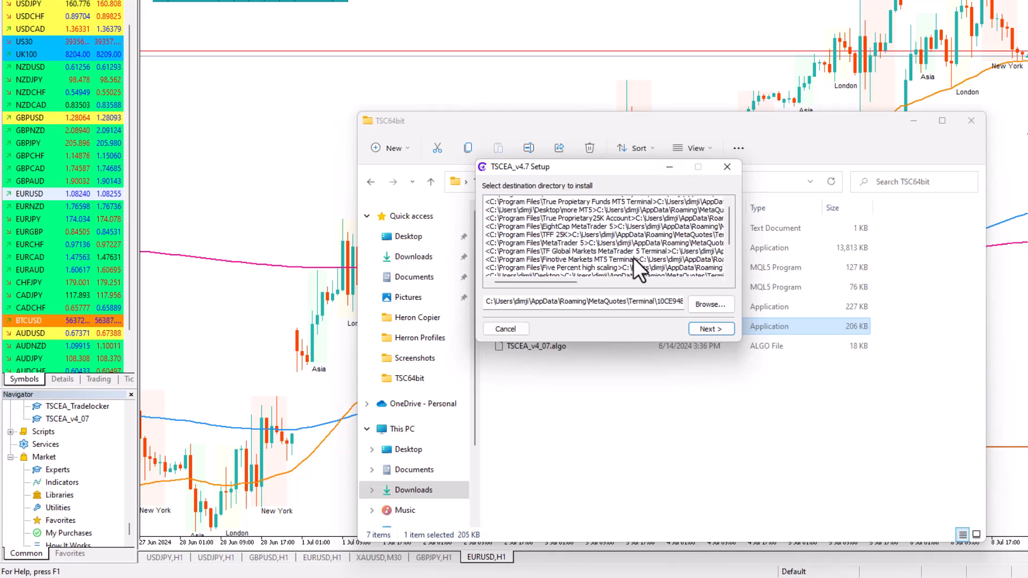
scroll(634, 258, up, 2)
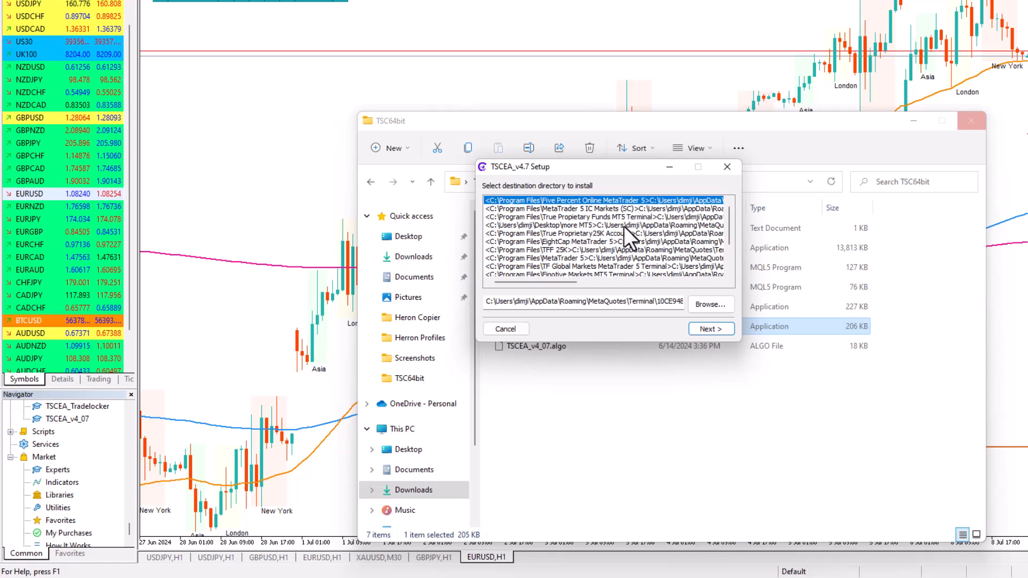
click(545, 209)
click(549, 201)
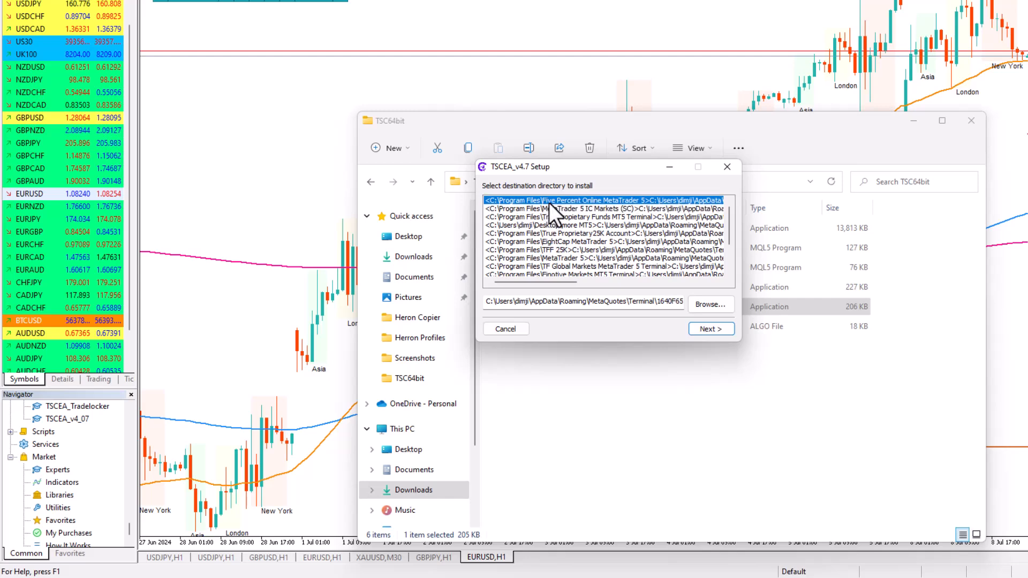
click(558, 208)
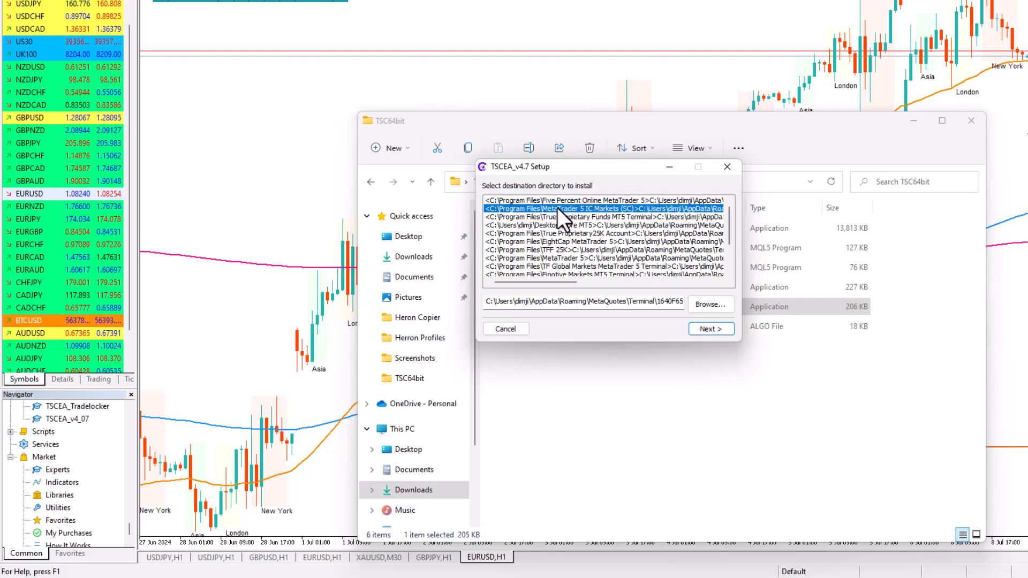
click(700, 329)
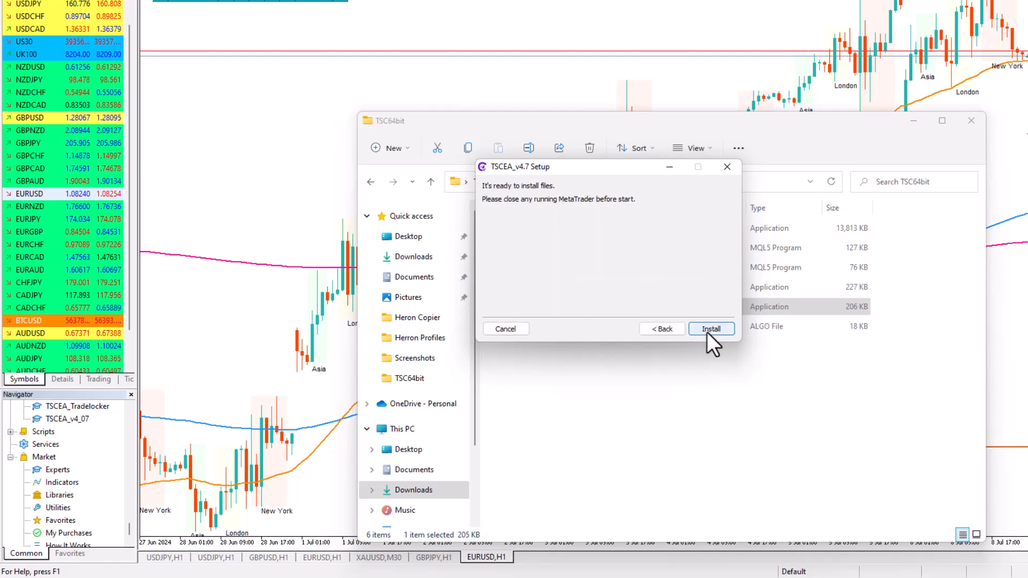
click(707, 331)
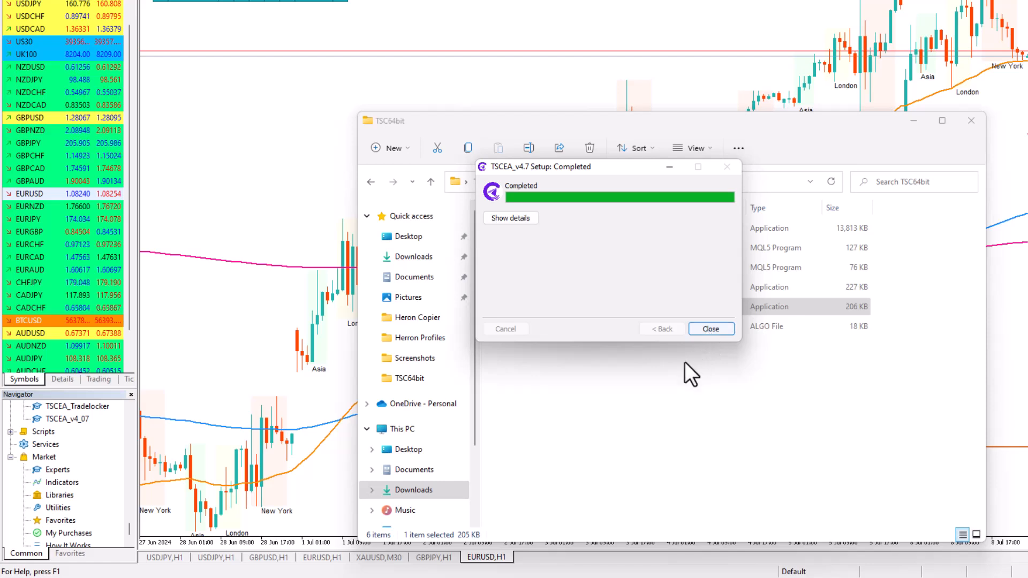
click(710, 330)
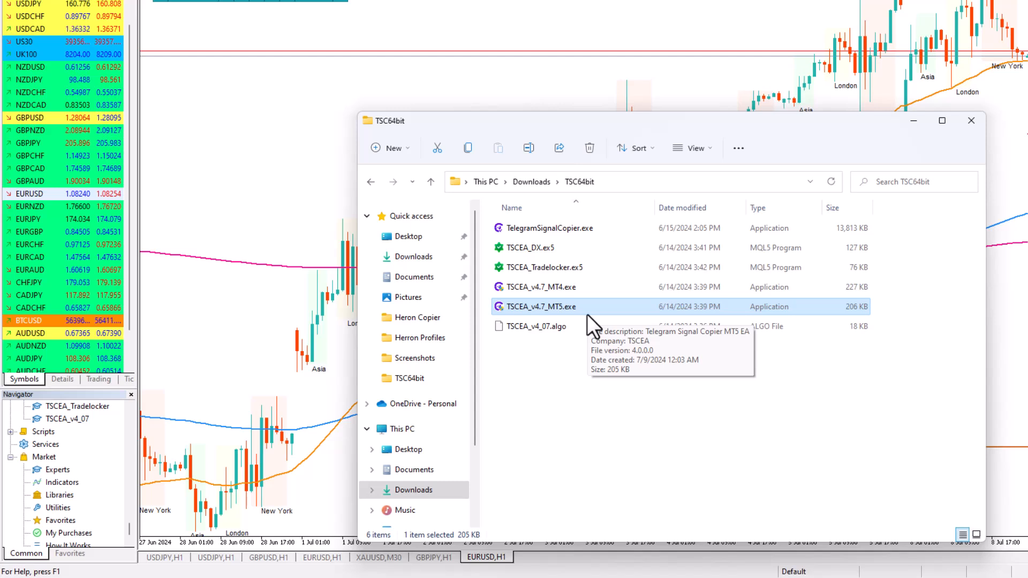
Look over the installer files in the TSC64bit folder and copy TSCEA_Tradelocker.ex5
mouse_move(597, 295)
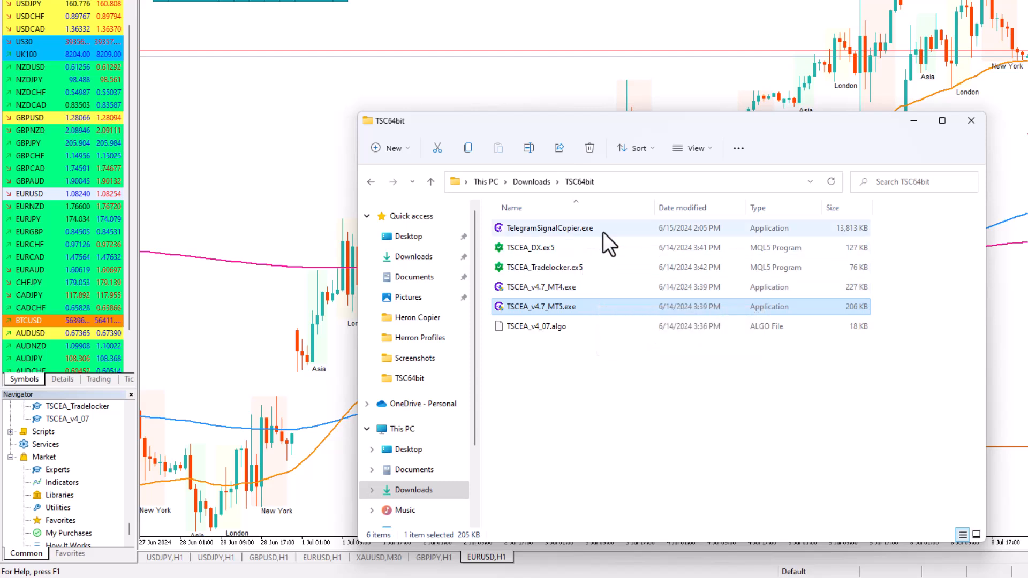
mouse_move(567, 231)
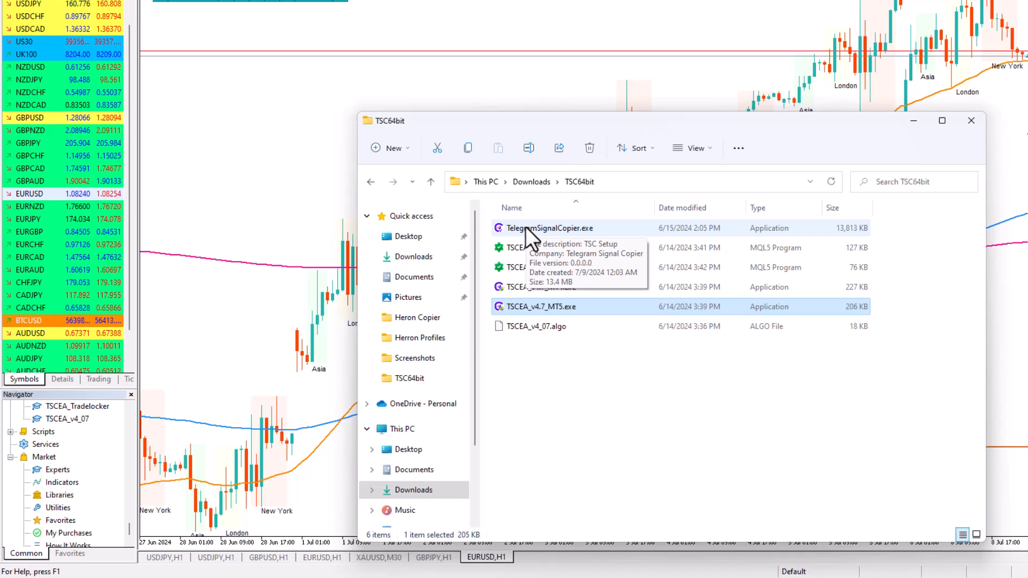
click(545, 400)
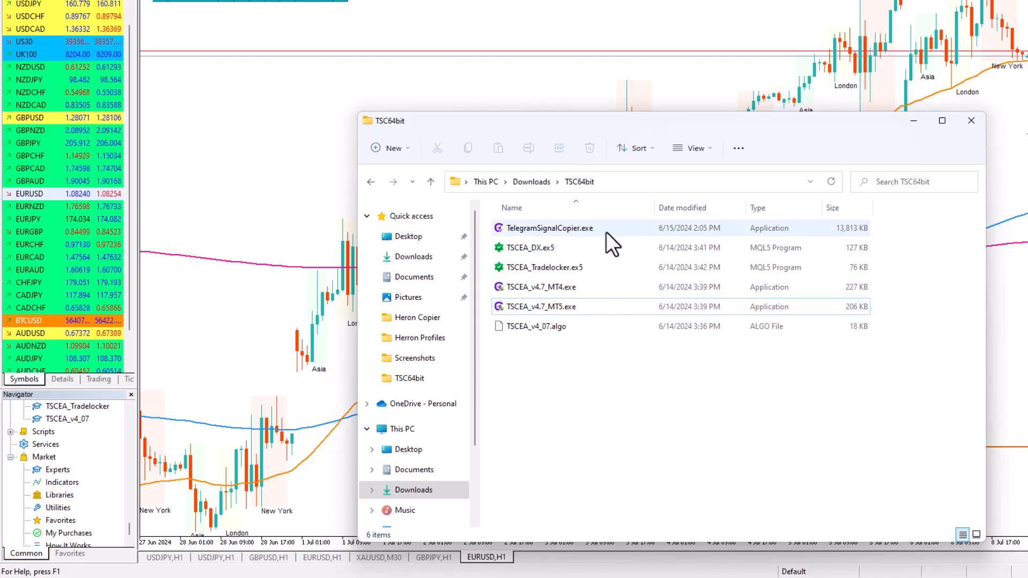
click(561, 310)
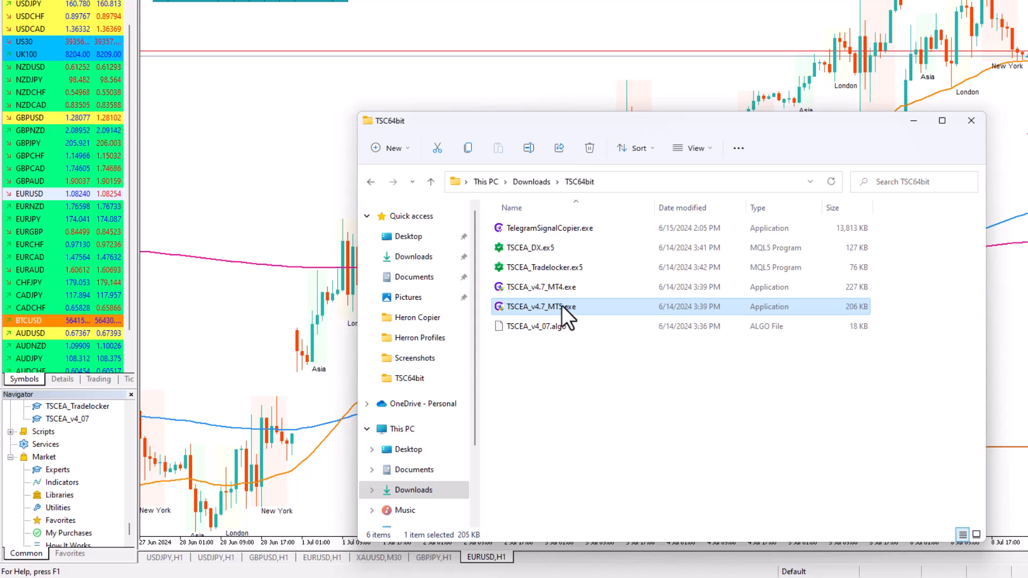
click(564, 267)
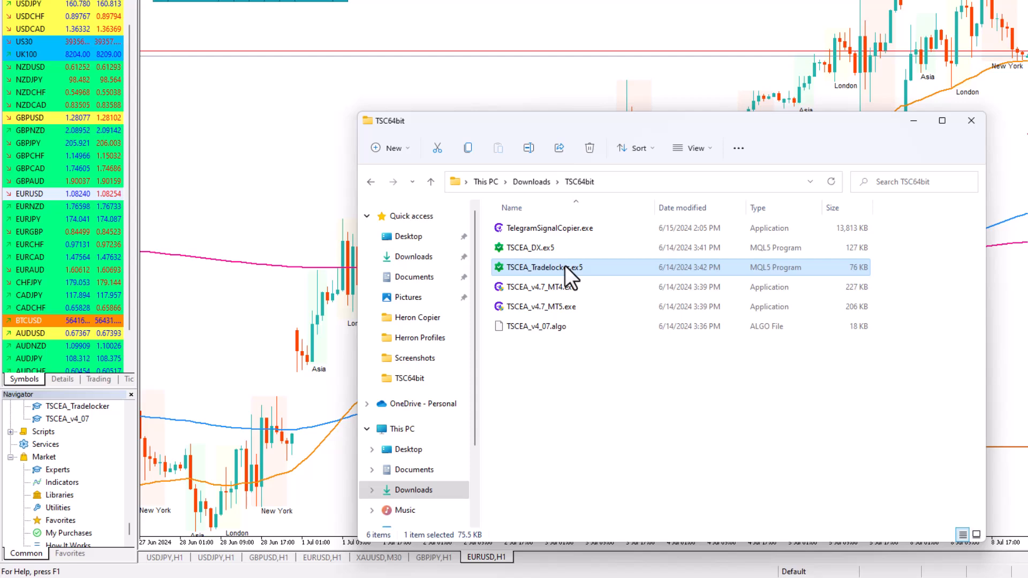
key(ctrl+c)
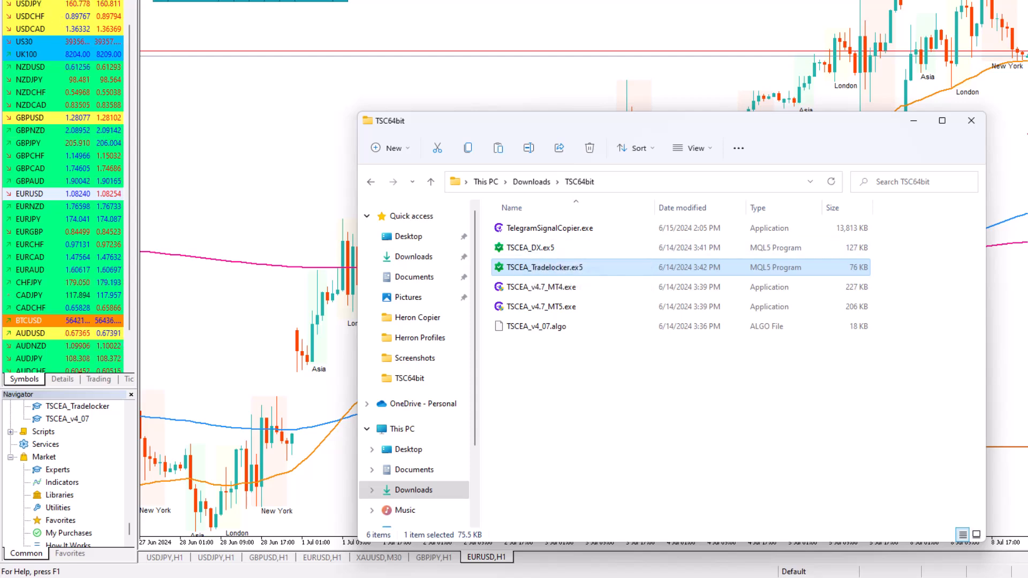
Open the terminal's data folder, check the expert advisor files in MQL5\Experts, and close the folder window
click(22, 0)
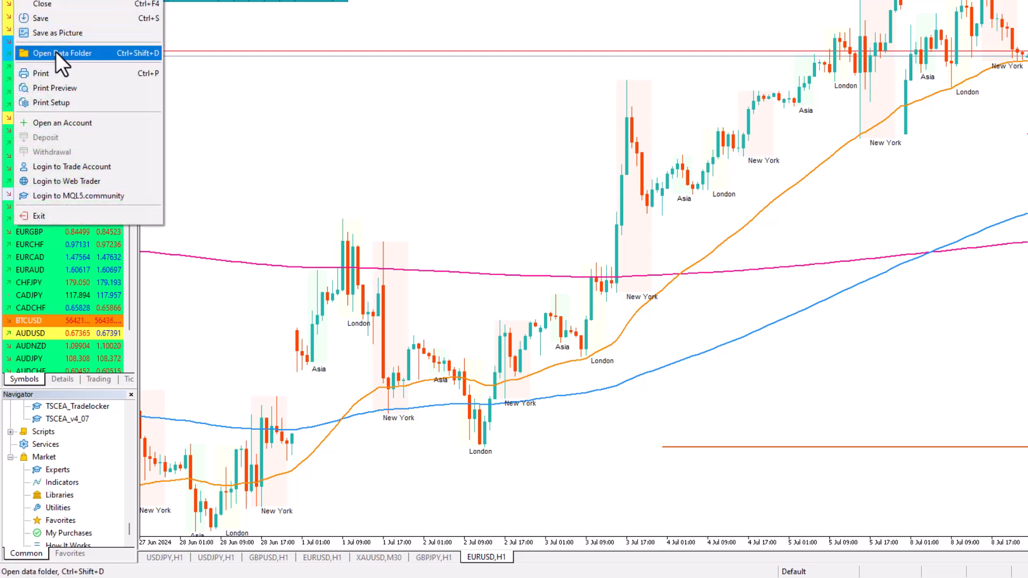
click(56, 51)
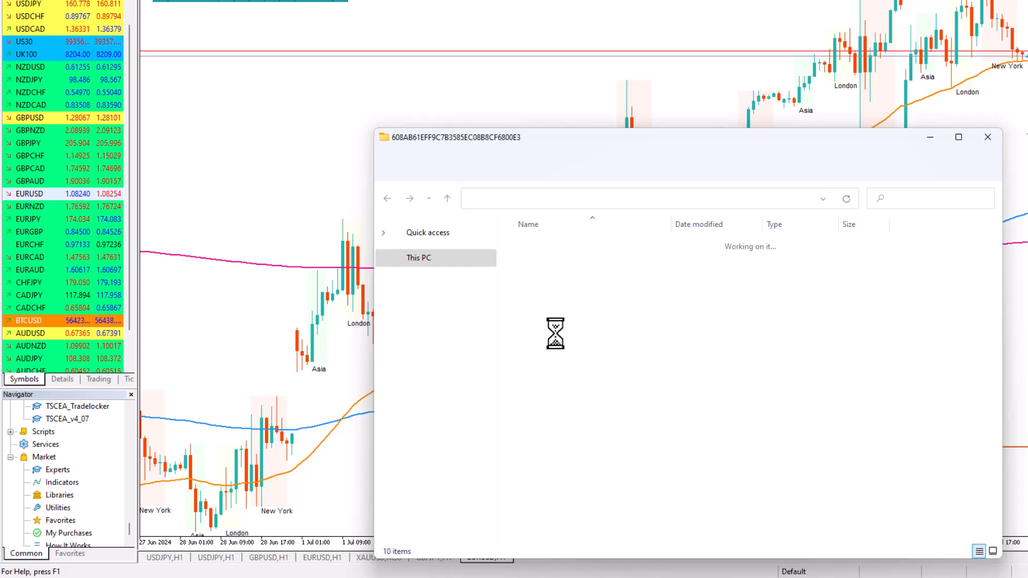
click(556, 328)
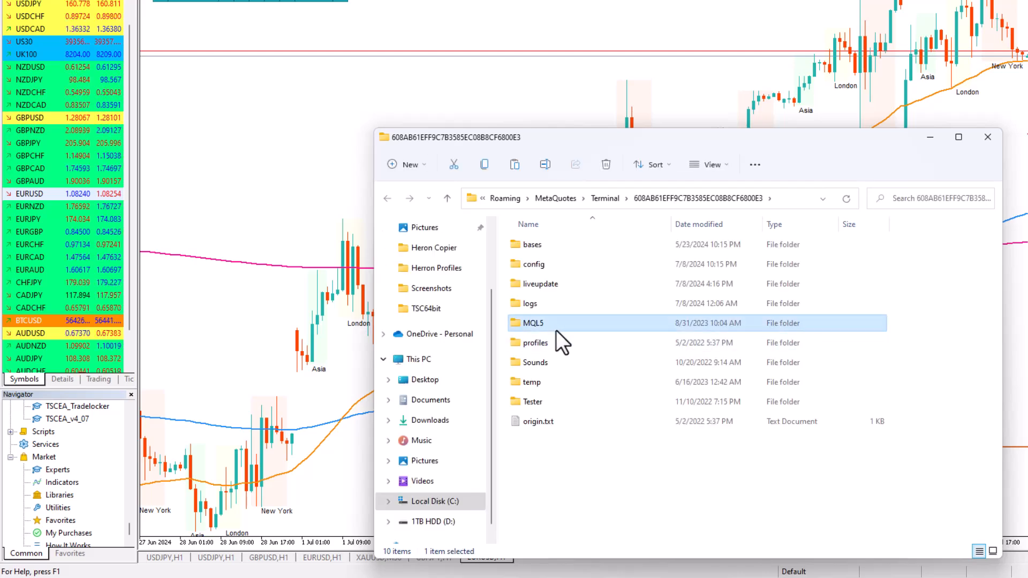
double_click(556, 329)
click(538, 250)
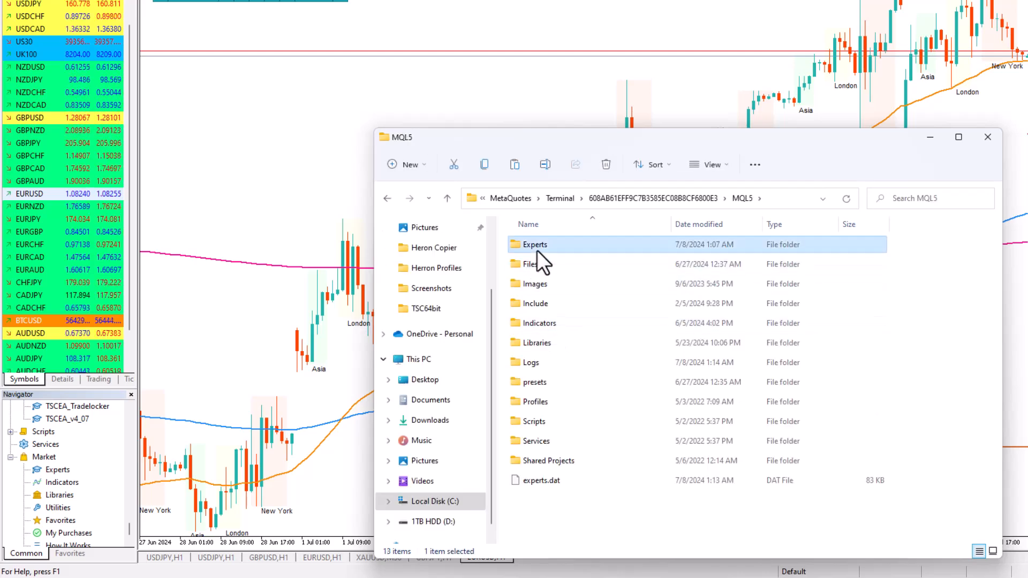
double_click(538, 249)
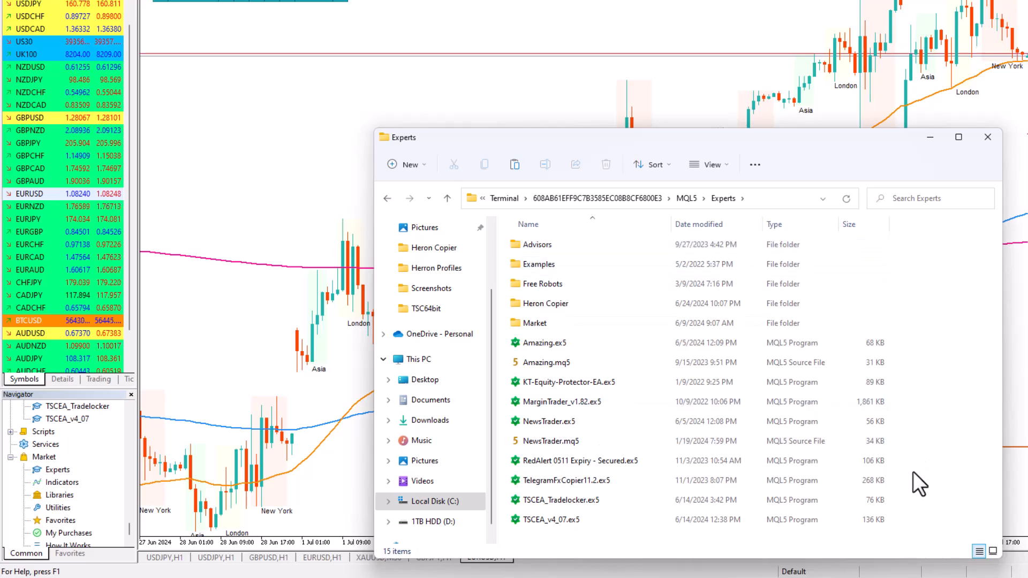
click(989, 139)
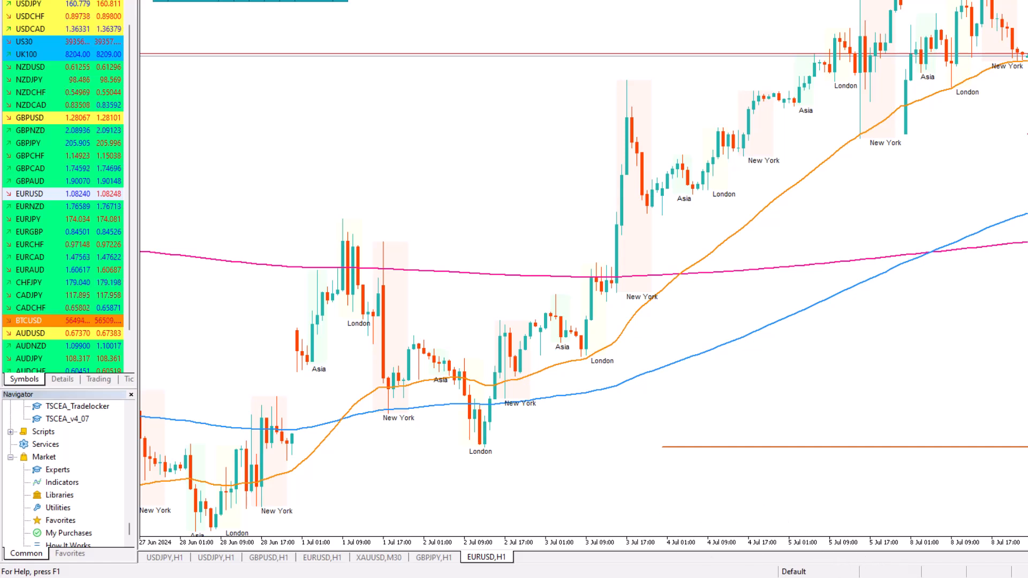
Open the terminal's Expert Advisors options and check the algorithmic trading, DLL import and allowed WebRequest URL settings
mouse_move(860, 577)
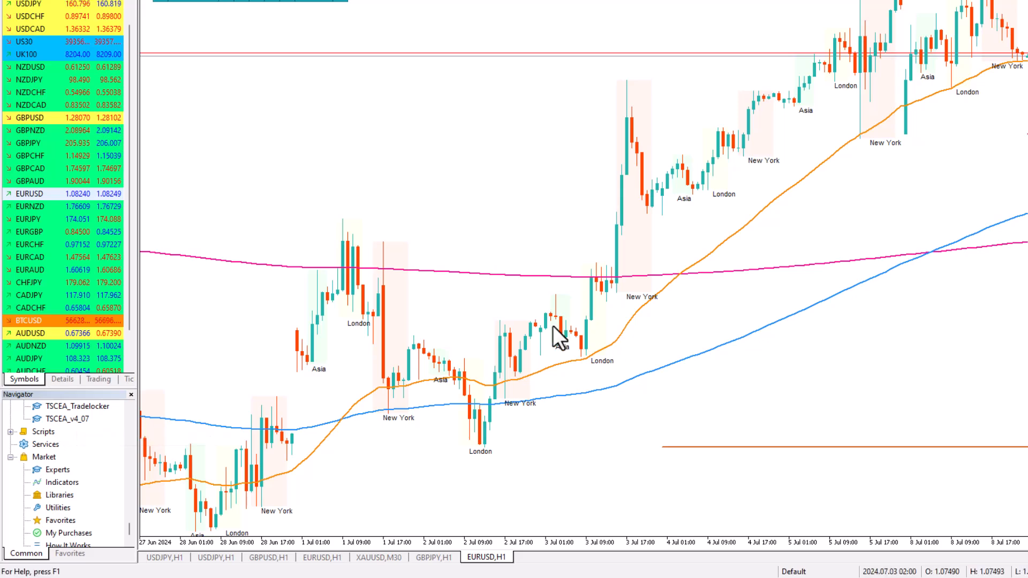
key(alt+t)
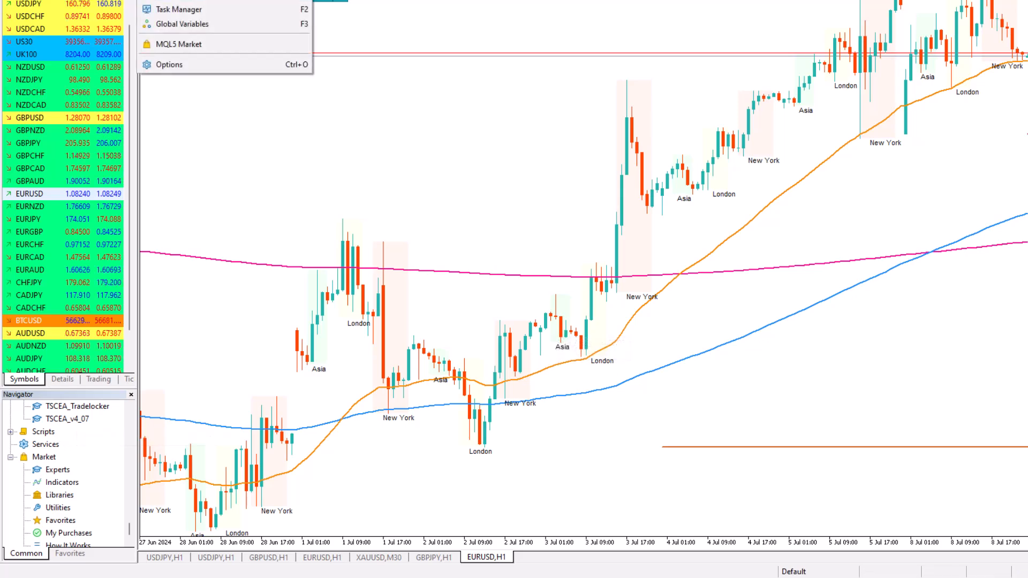
click(191, 66)
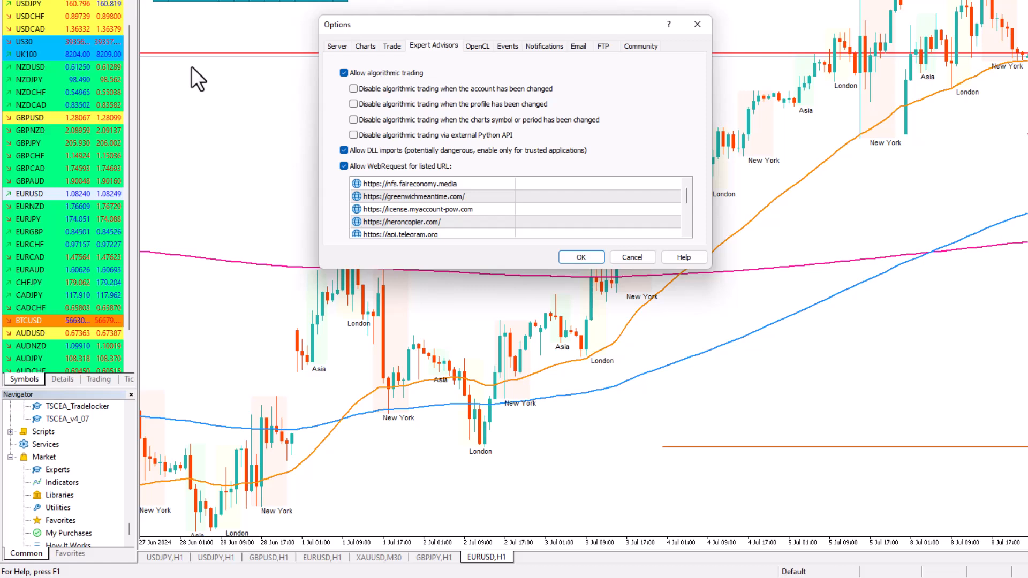
scroll(429, 211, down, 5)
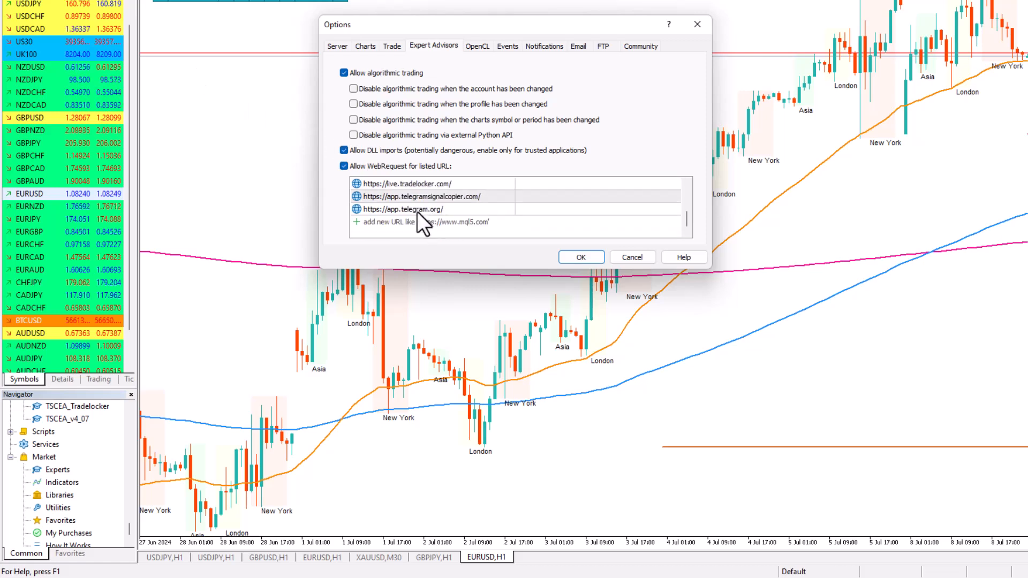
click(416, 195)
click(416, 195)
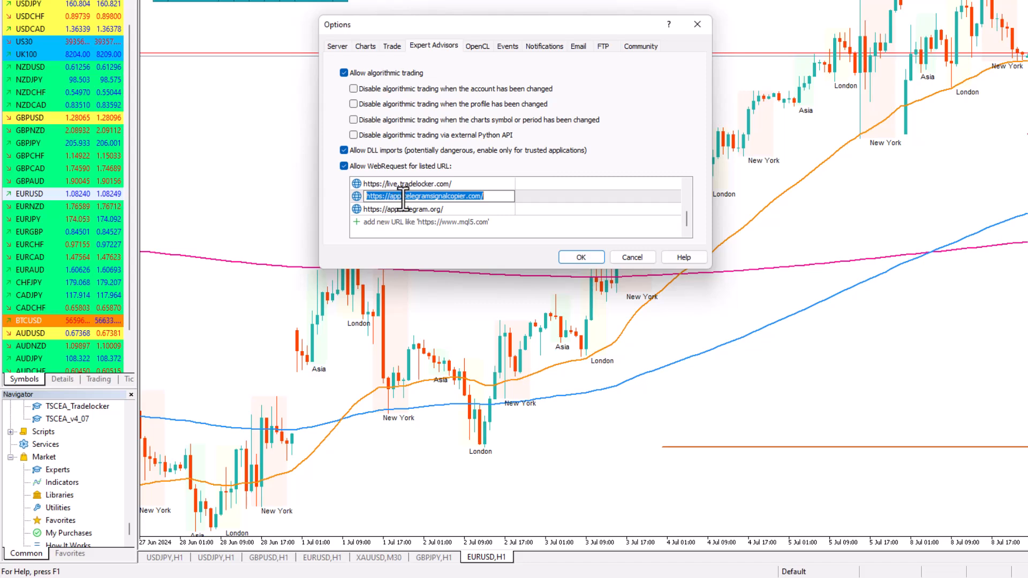
click(409, 196)
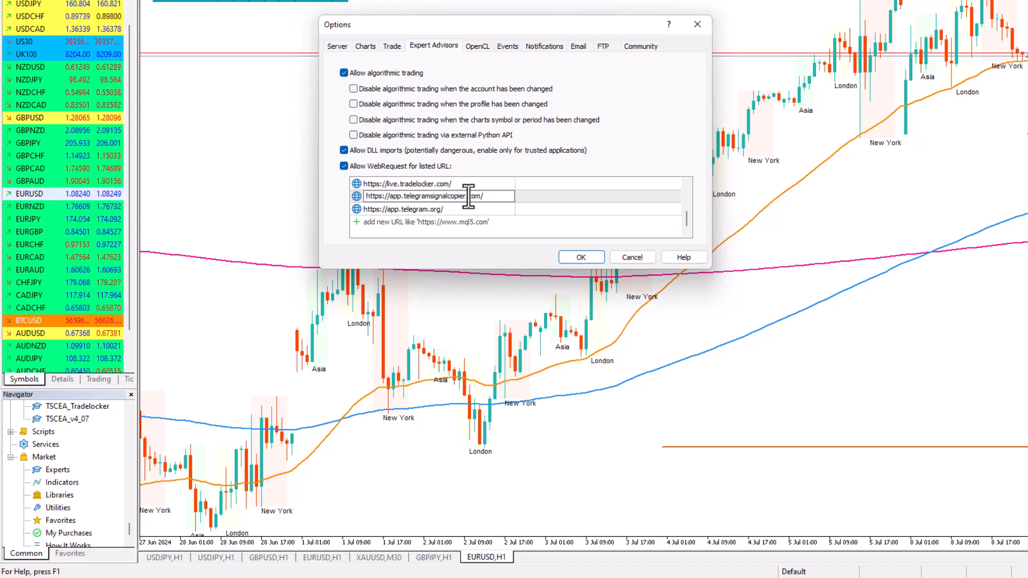
drag(469, 197, 390, 197)
click(490, 198)
click(403, 196)
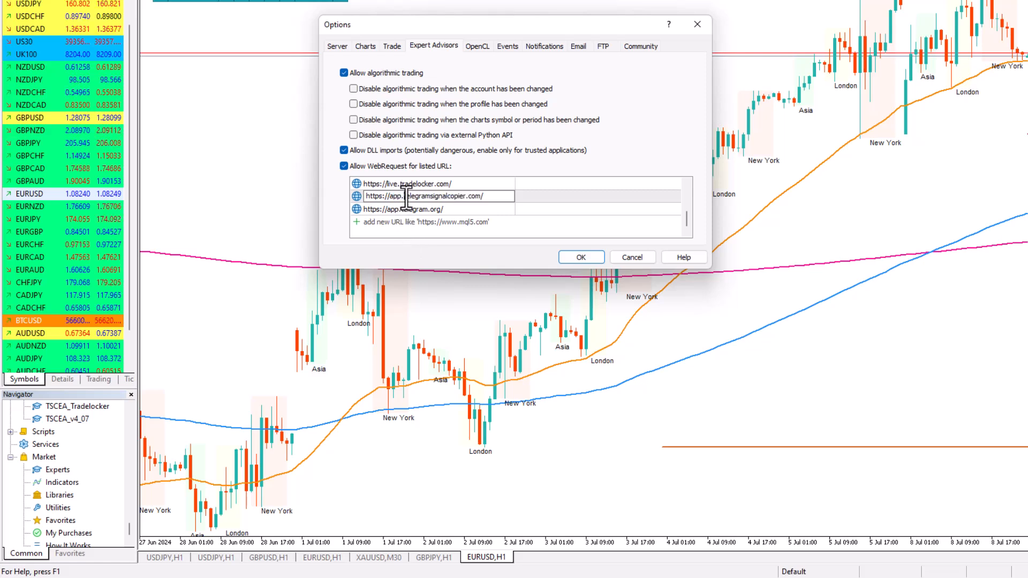
drag(405, 197, 489, 196)
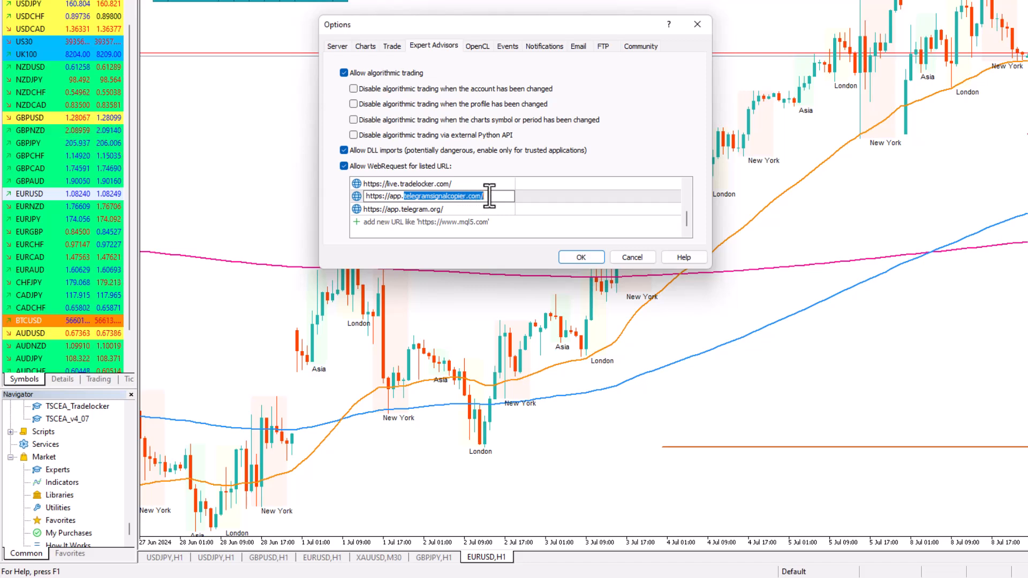
click(459, 229)
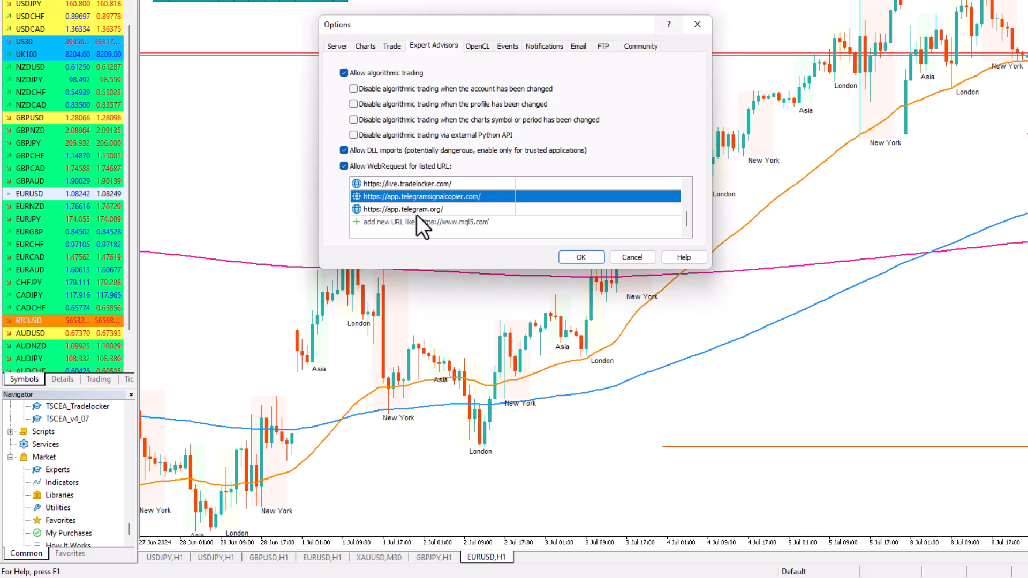
click(628, 259)
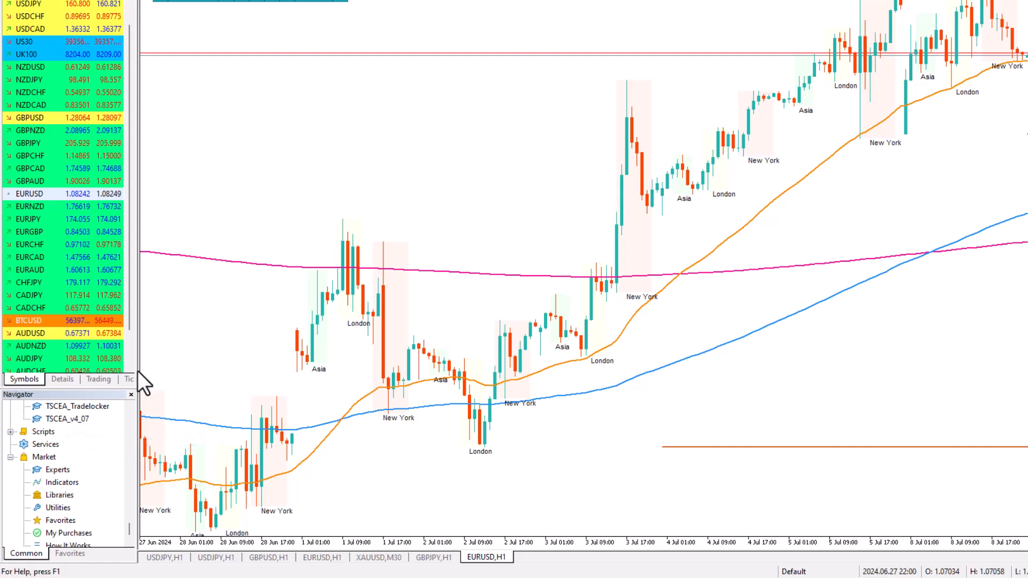
Try to attach TSCEA_v4_07 to the EURUSD,H1 chart, declining to replace Trade Assistant MT5
click(76, 419)
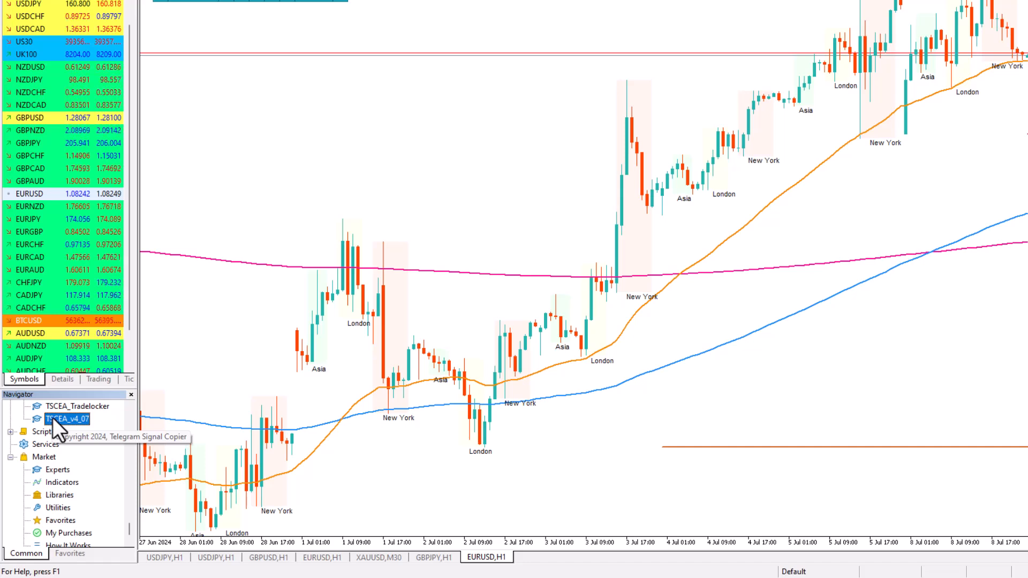
drag(52, 418, 750, 311)
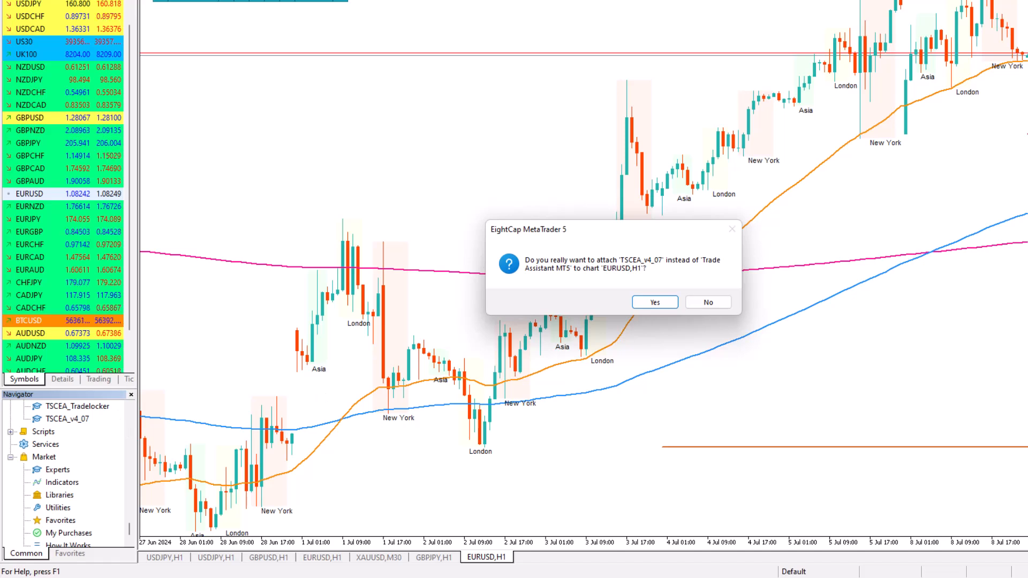
click(711, 301)
Locate TSCEA_v4_07 among the Navigator's expert advisors and return from the Market page to the EURUSD,H1 chart
right_click(50, 422)
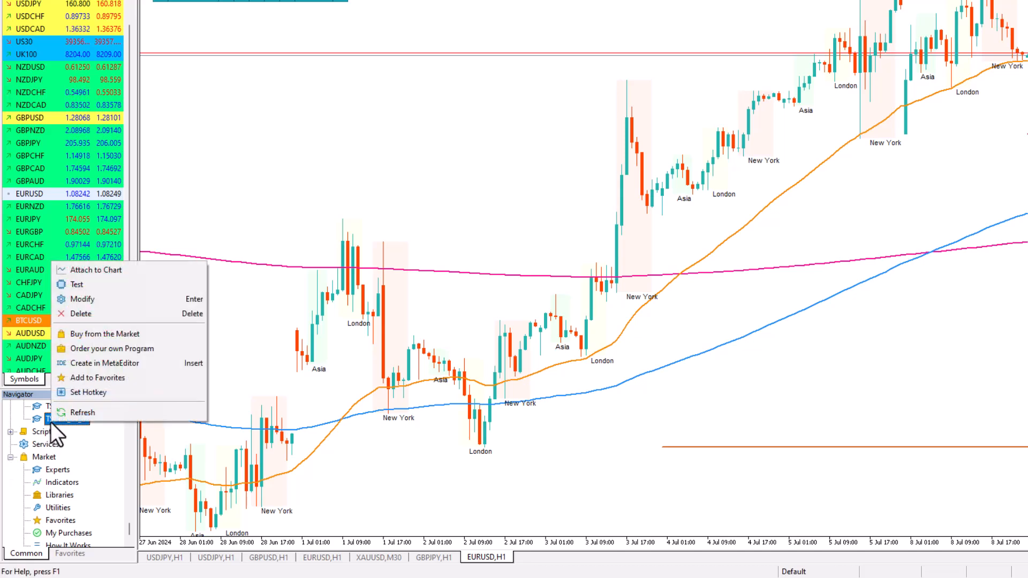
click(49, 458)
scroll(43, 466, up, 2)
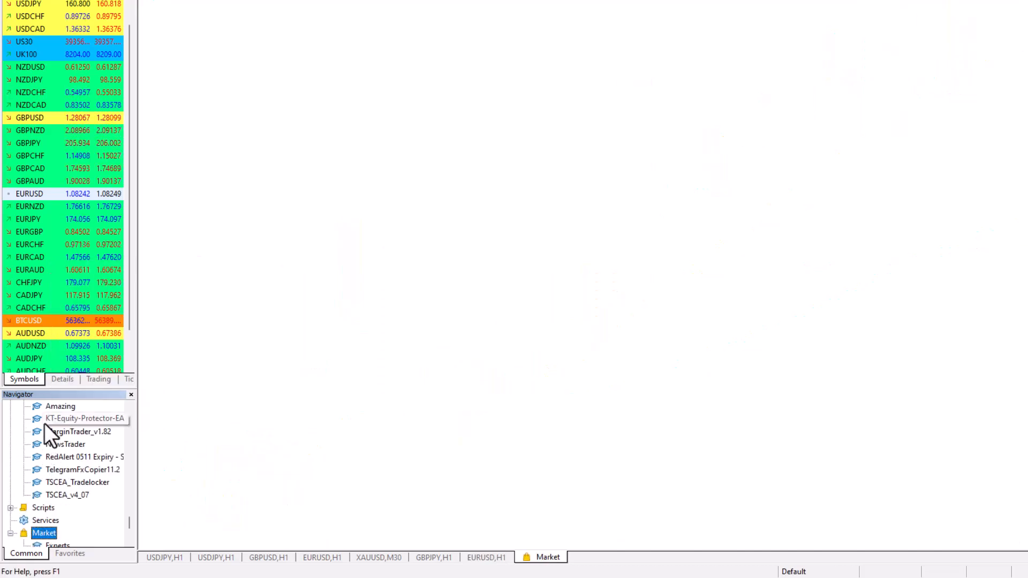
click(55, 493)
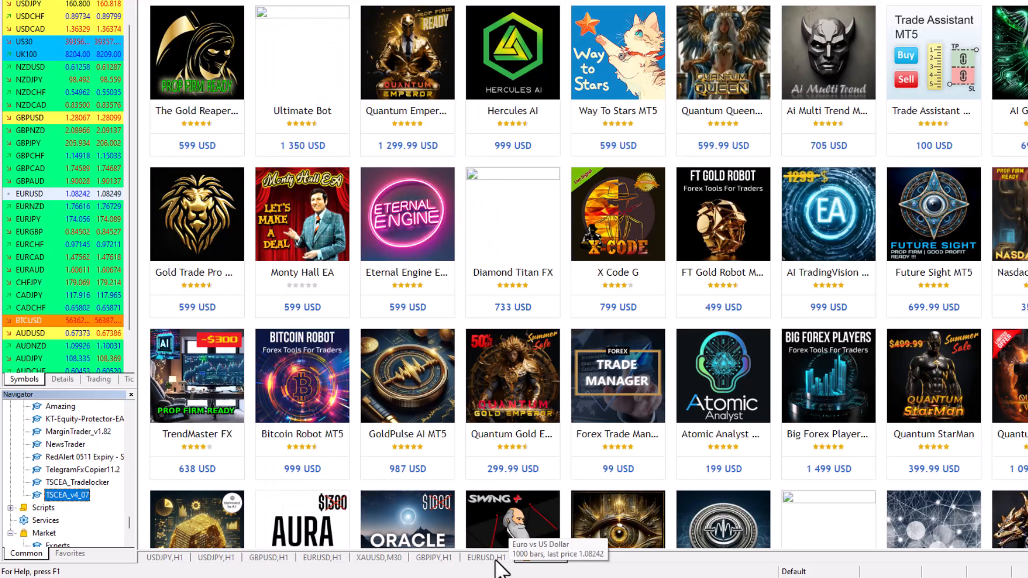
click(500, 557)
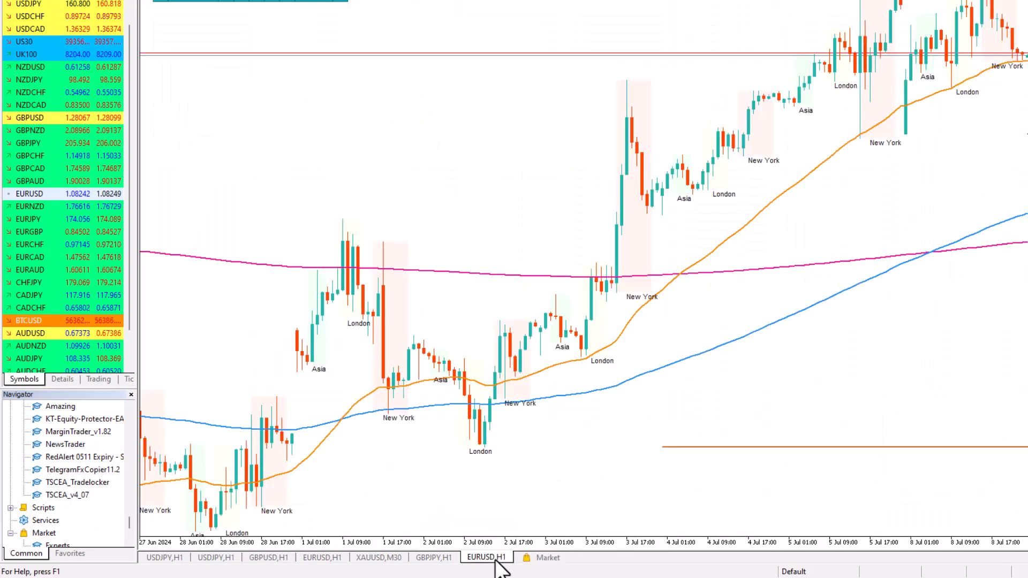
Close the Market page and refresh the Navigator's list of programs
right_click(530, 557)
click(577, 449)
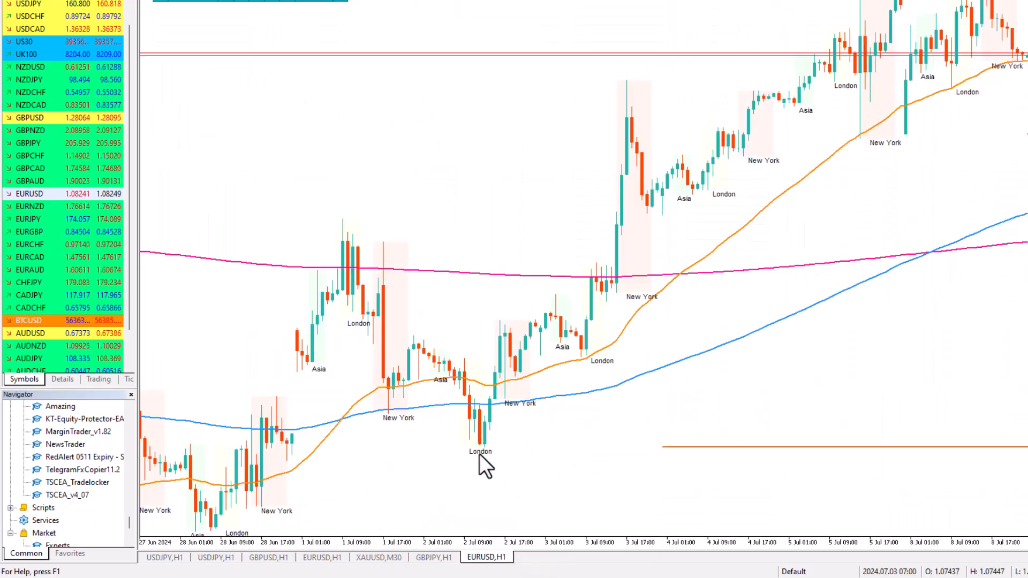
scroll(65, 480, down, 2)
right_click(78, 453)
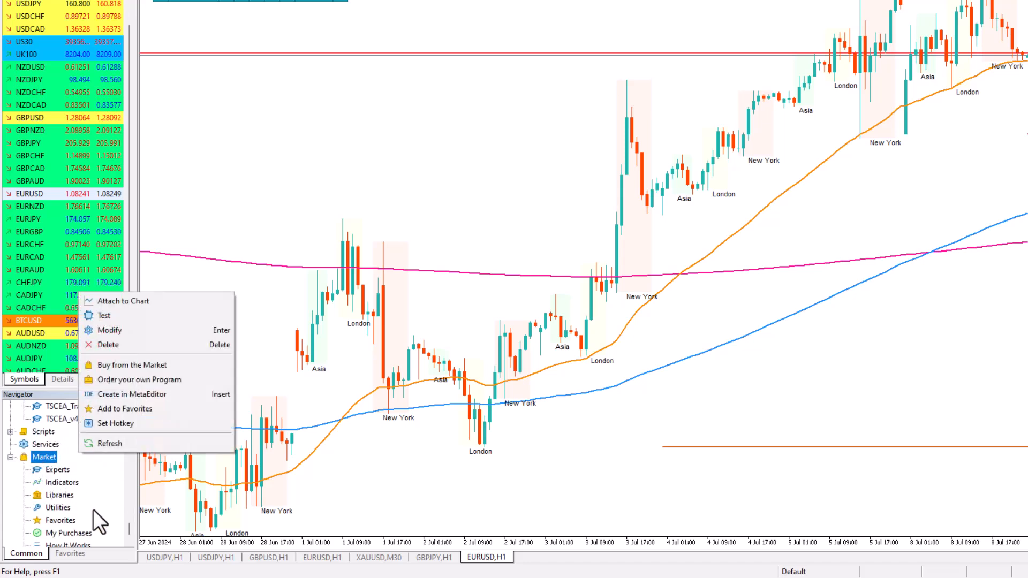
click(111, 445)
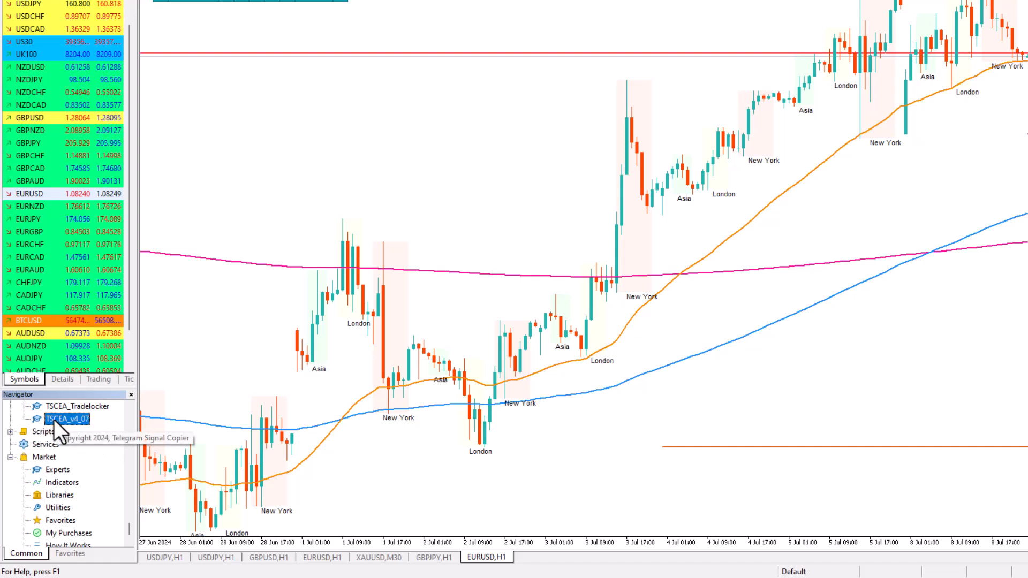
drag(54, 419, 643, 364)
click(655, 302)
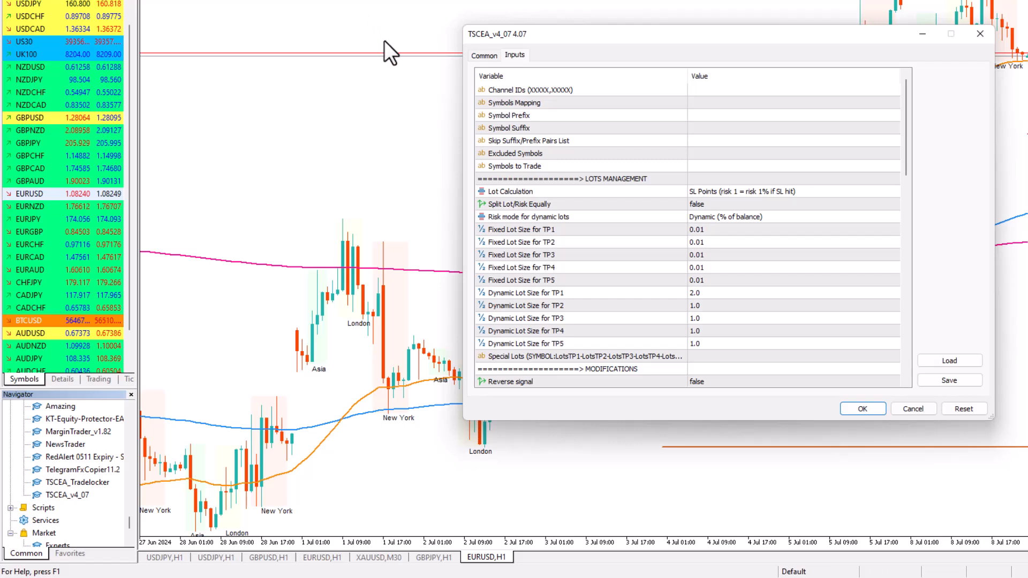
click(382, 47)
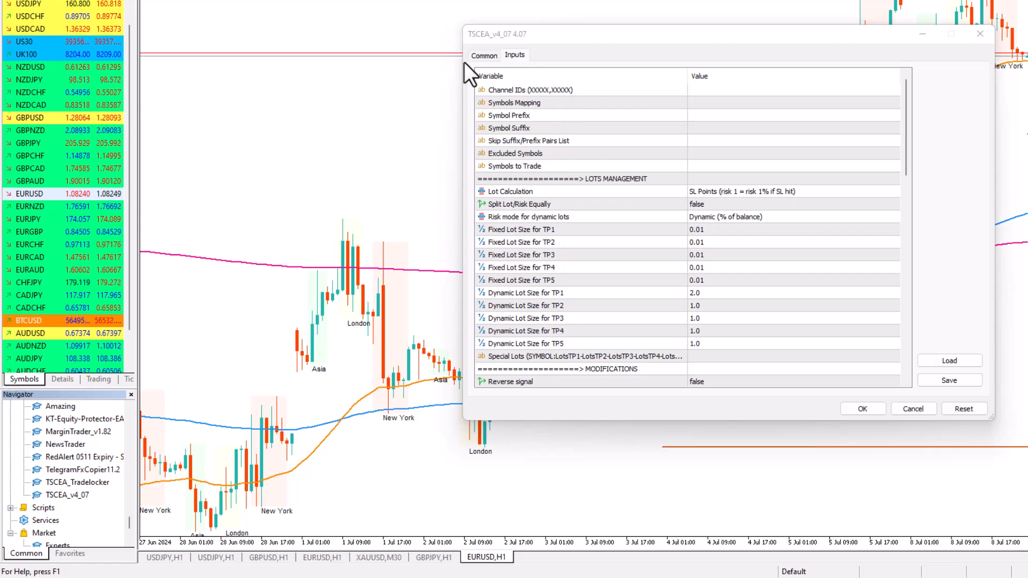
click(483, 55)
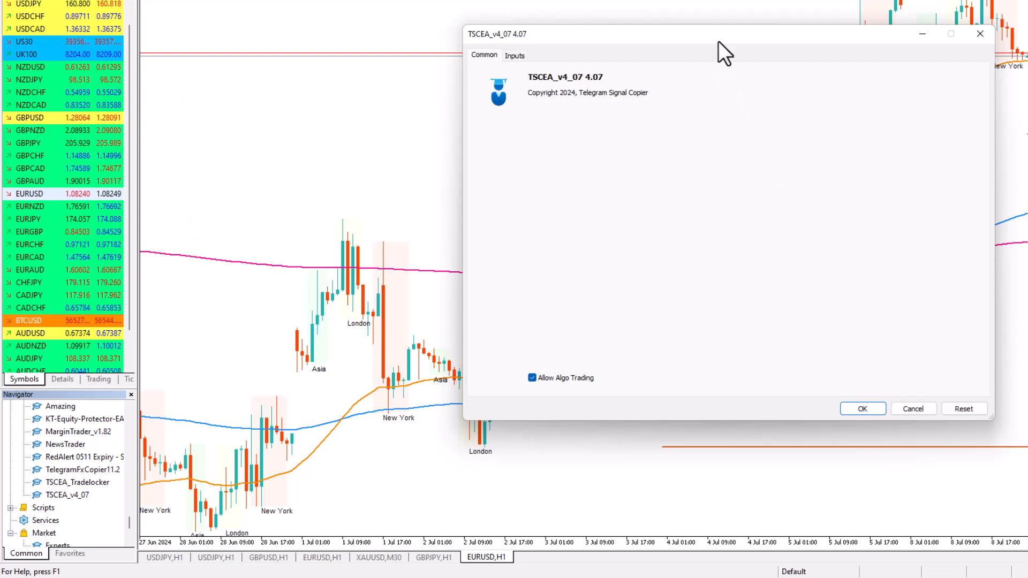
drag(718, 41, 726, 129)
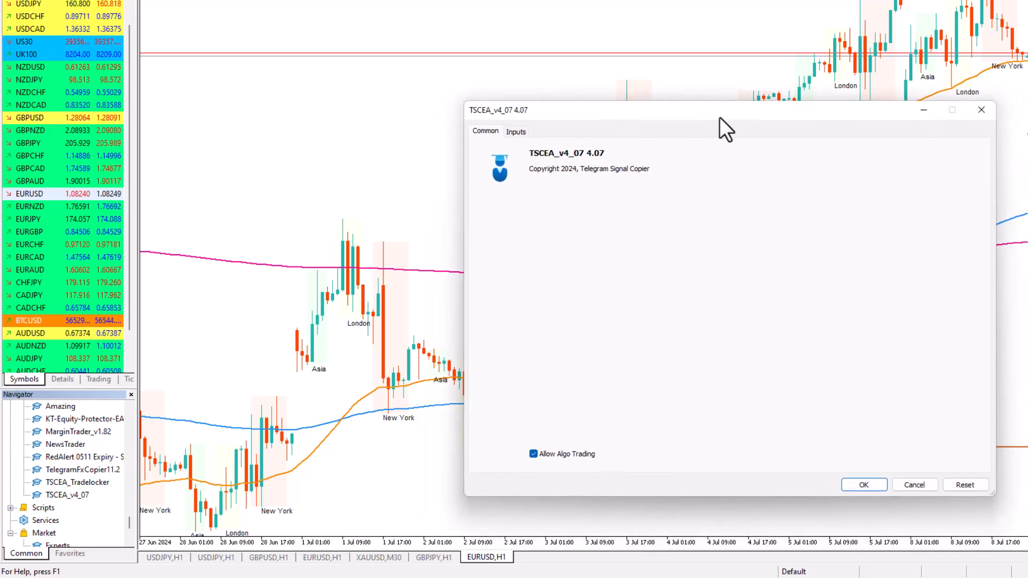
click(980, 110)
click(1023, 2)
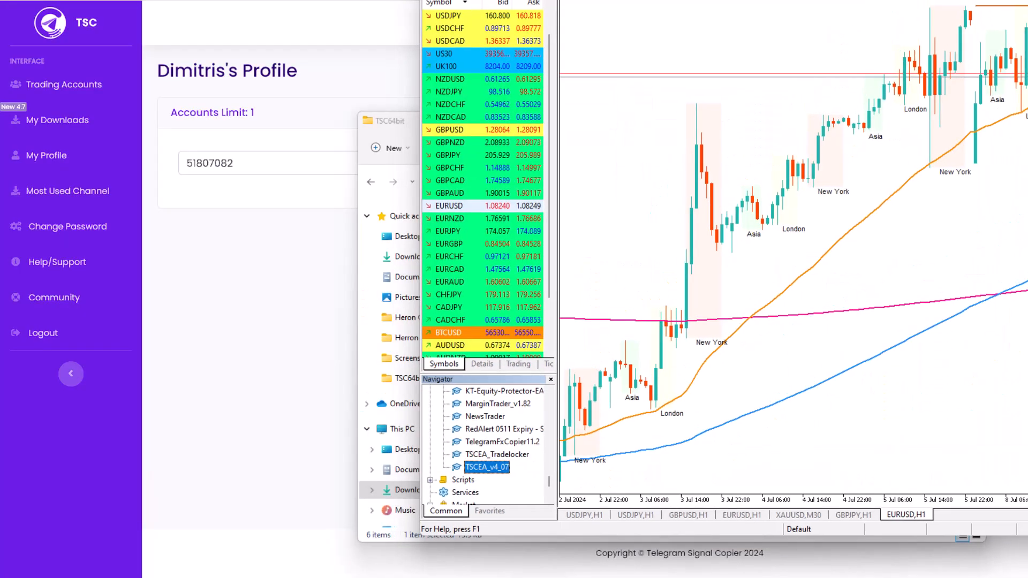
drag(803, 1, 799, 33)
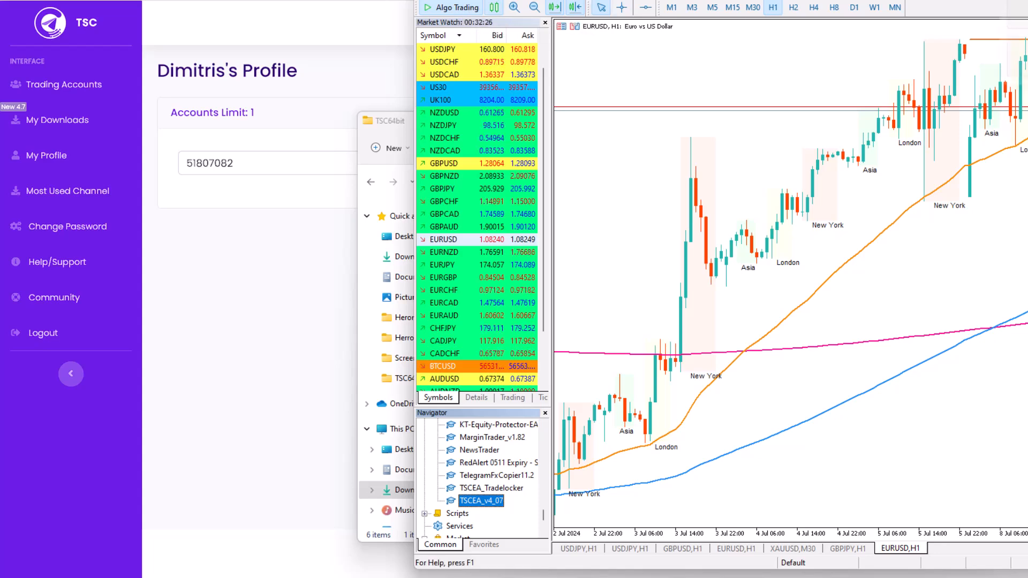
double_click(998, 2)
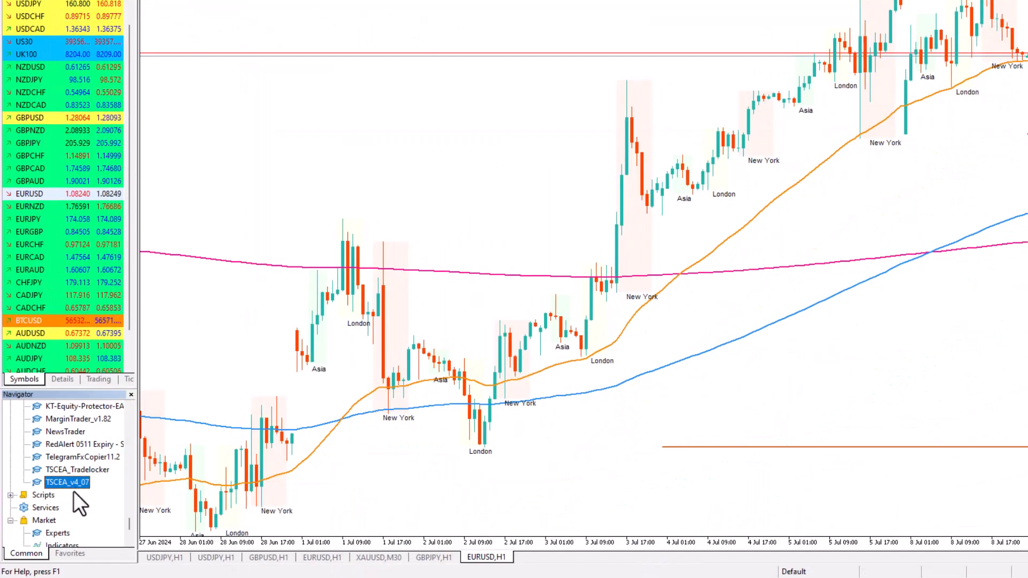
Apply TSCEA_v4_07 to the EURUSD,H1 chart to open its settings, and review its algo trading permission and full list of inputs
drag(65, 483, 728, 396)
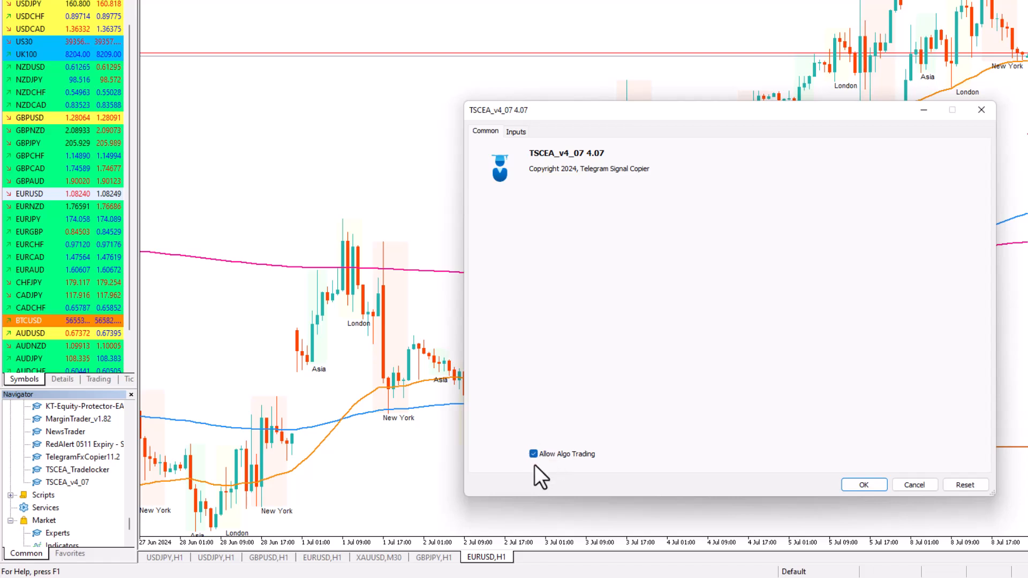
click(519, 130)
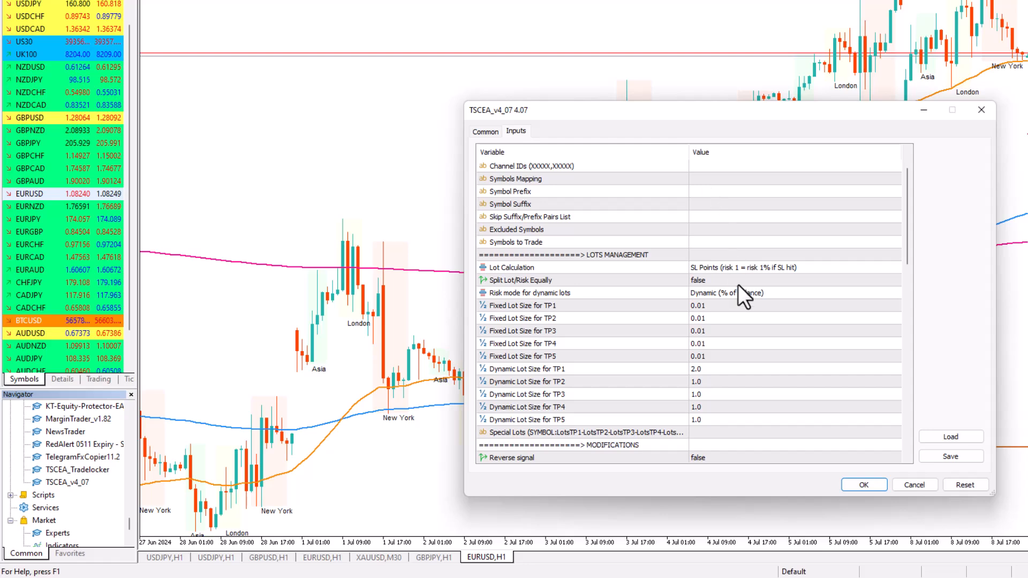
scroll(739, 289, down, 9)
scroll(744, 319, down, 7)
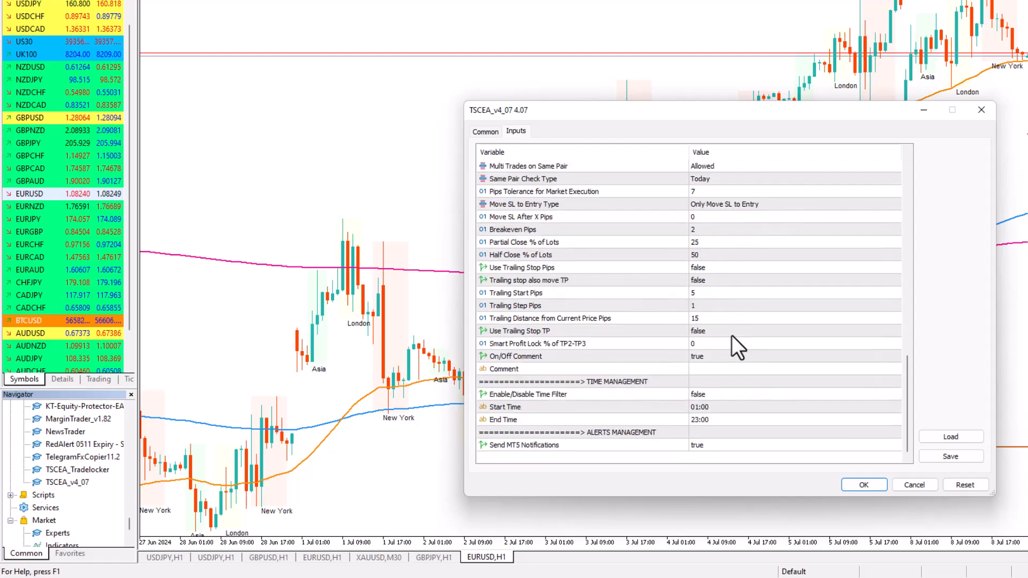
scroll(710, 433, up, 12)
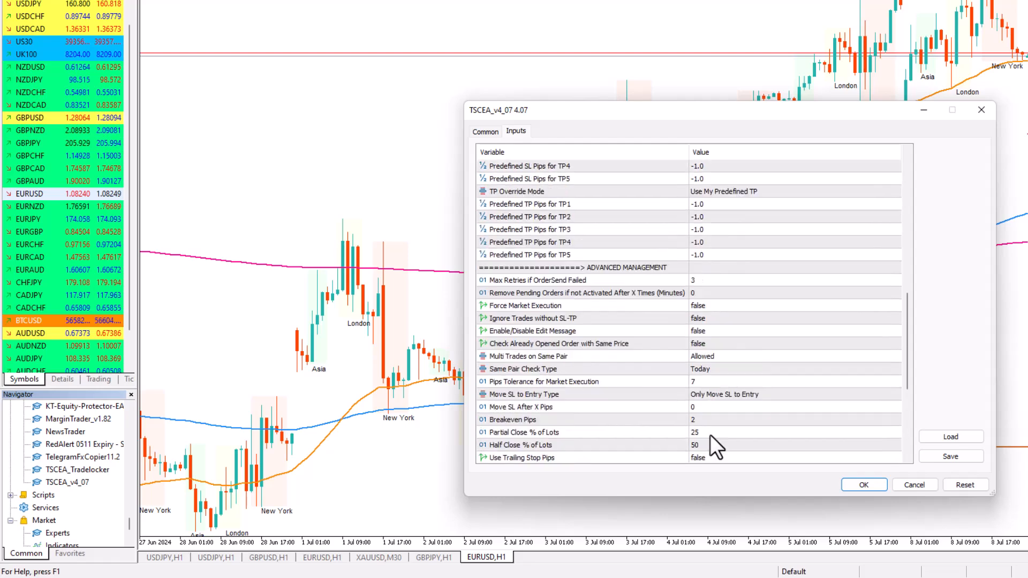
scroll(710, 434, up, 4)
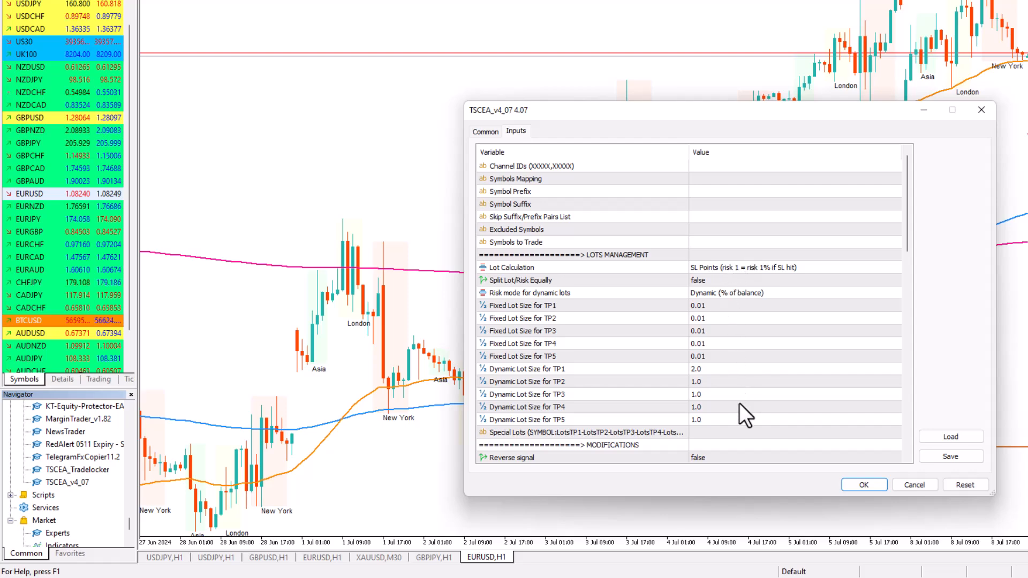
Try to load the sessions.set preset from the presets folder into TSCEA_v4_07's inputs
click(942, 440)
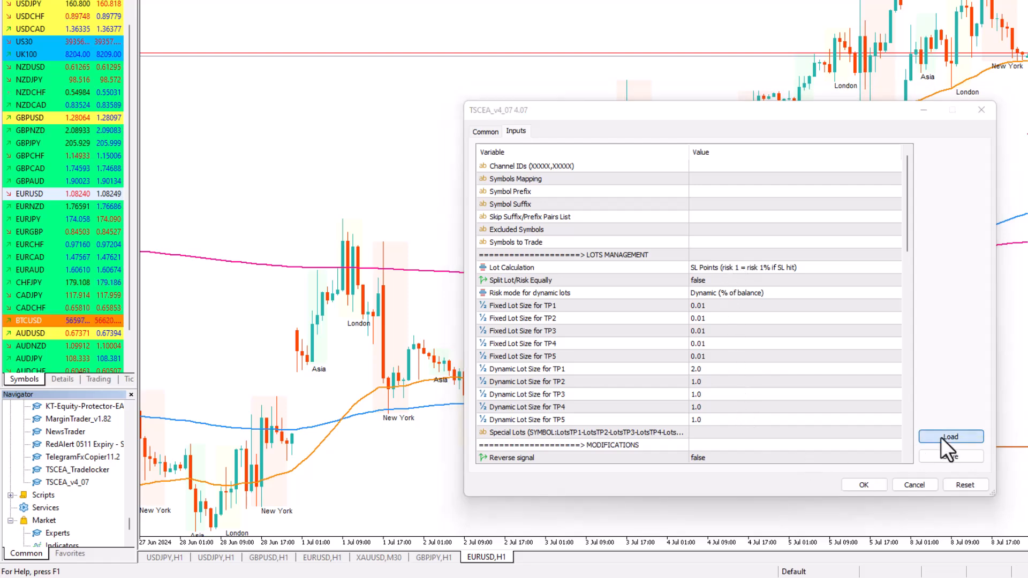
key(Escape)
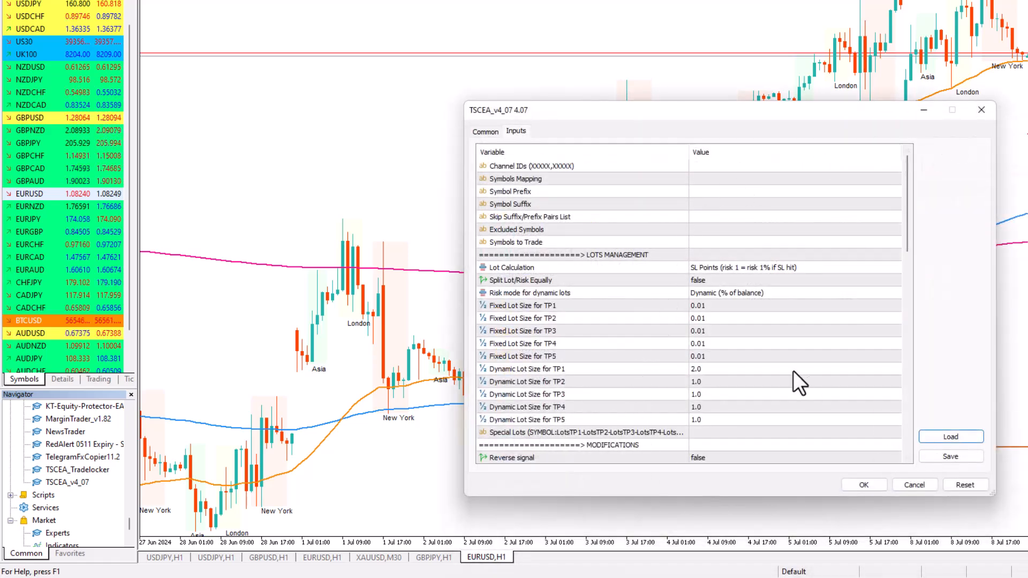
click(935, 435)
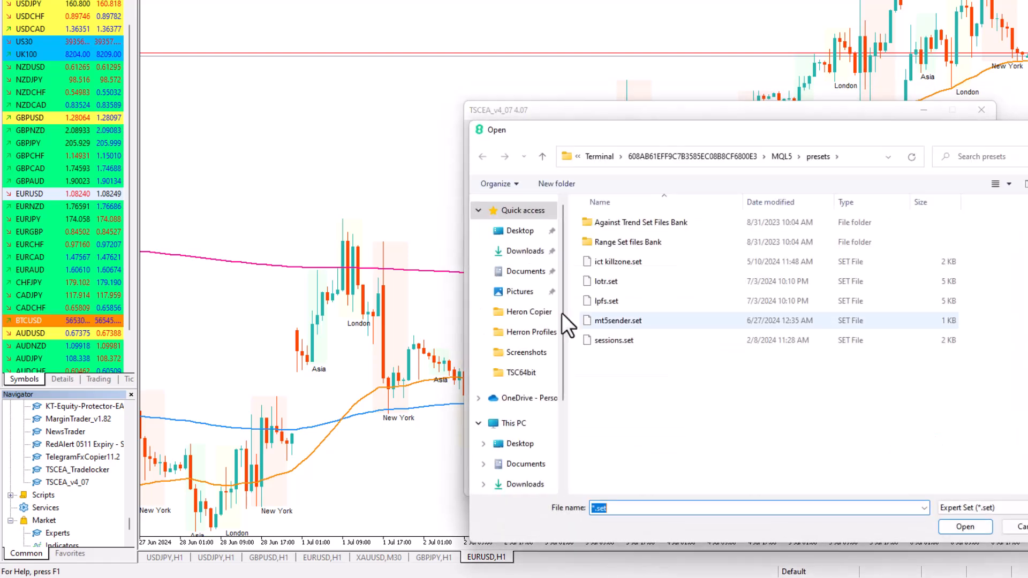
click(610, 340)
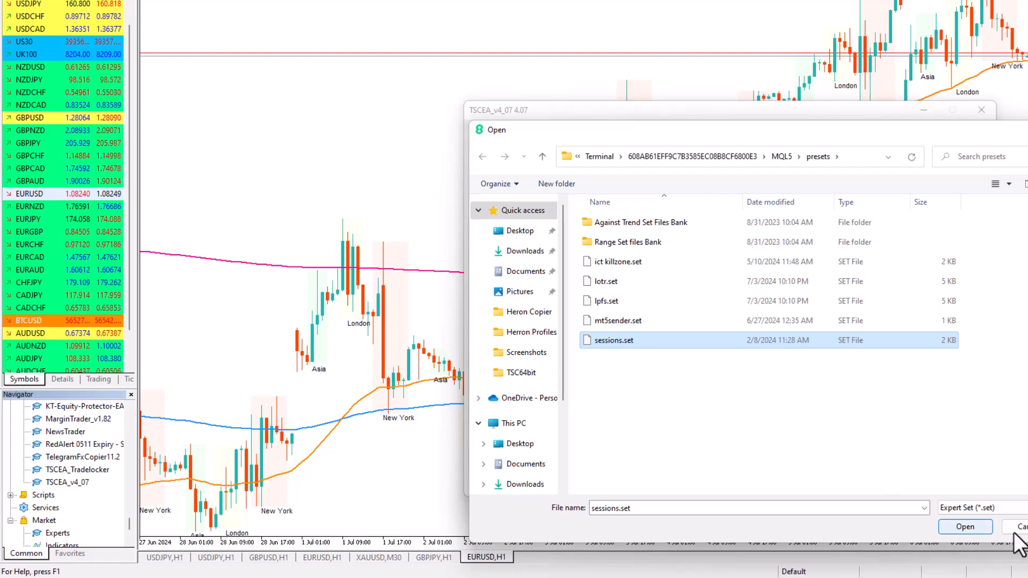
click(954, 529)
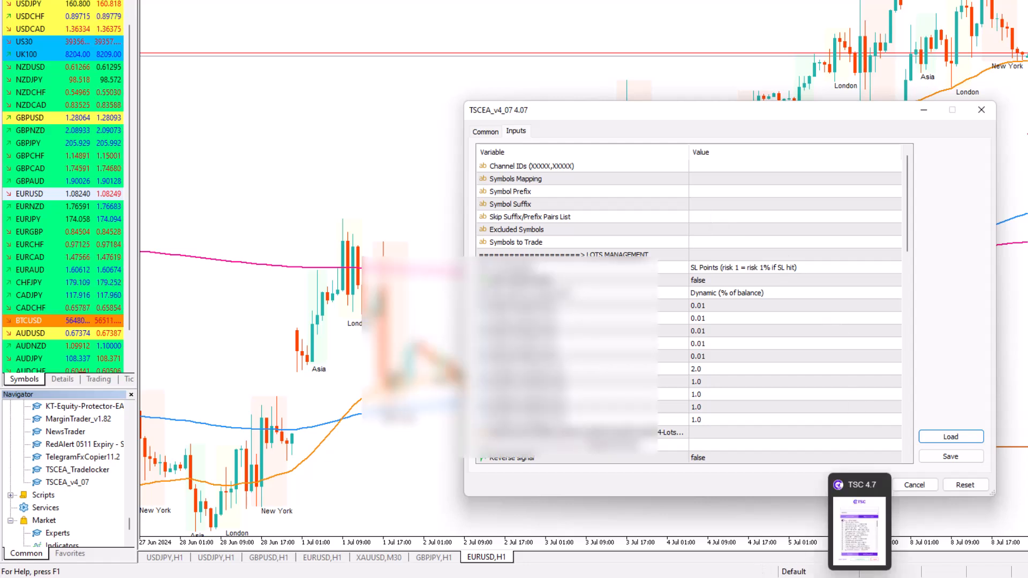
Look up the test 2 channel's ID in TSC 4.7 and paste it as TSCEA_v4_07's Channel IDs value
click(859, 577)
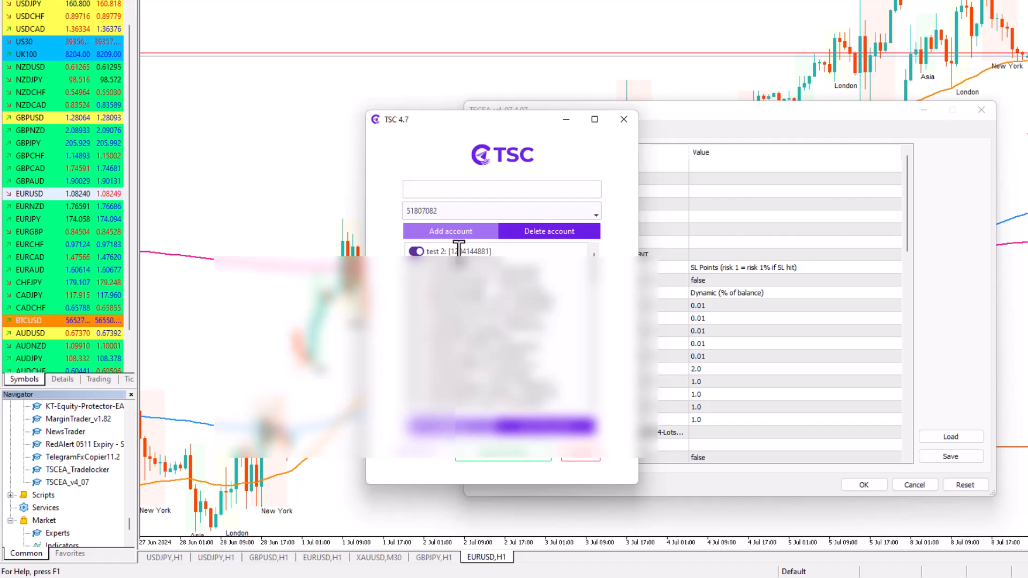
drag(460, 119, 271, 110)
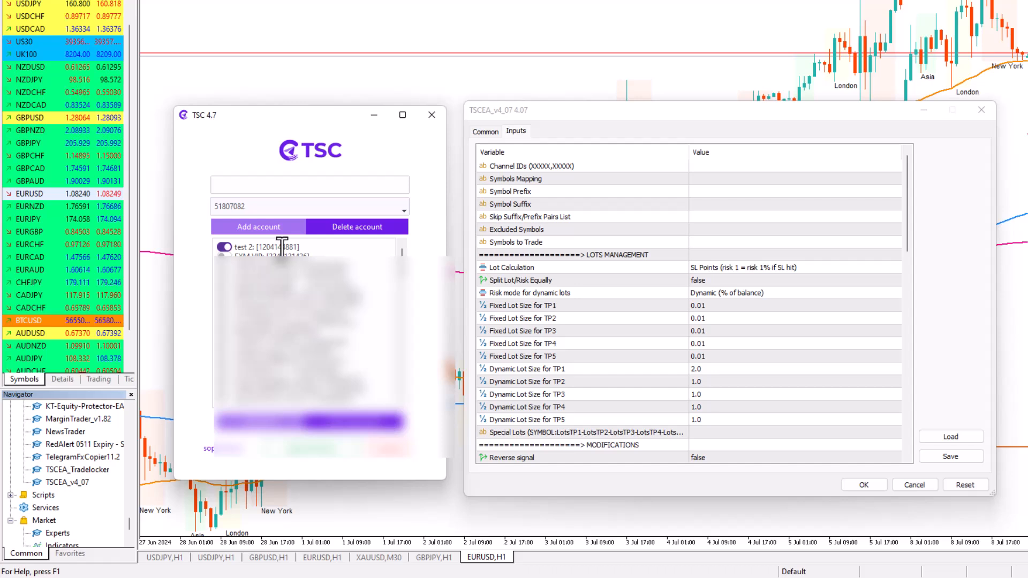
click(734, 166)
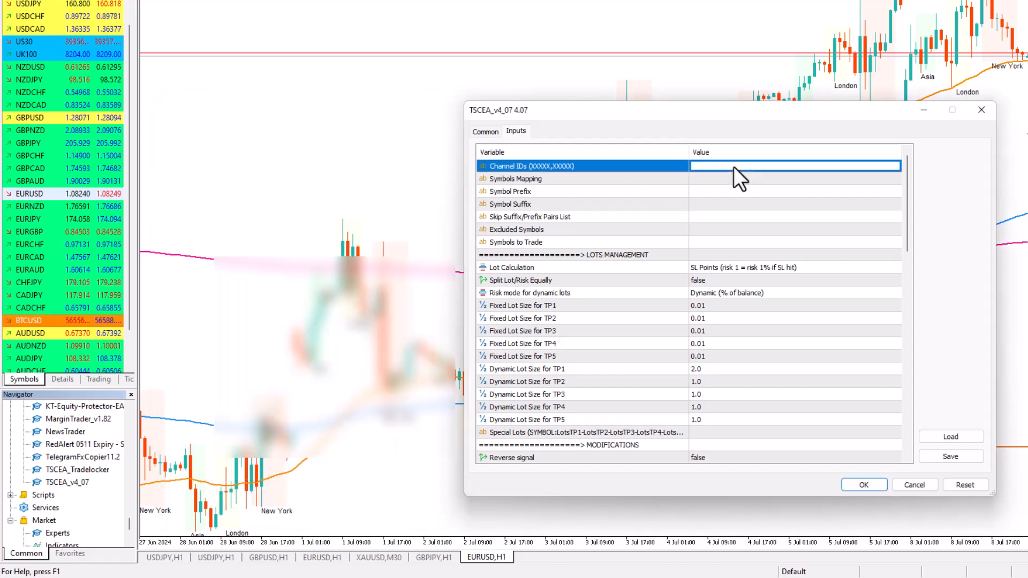
click(735, 166)
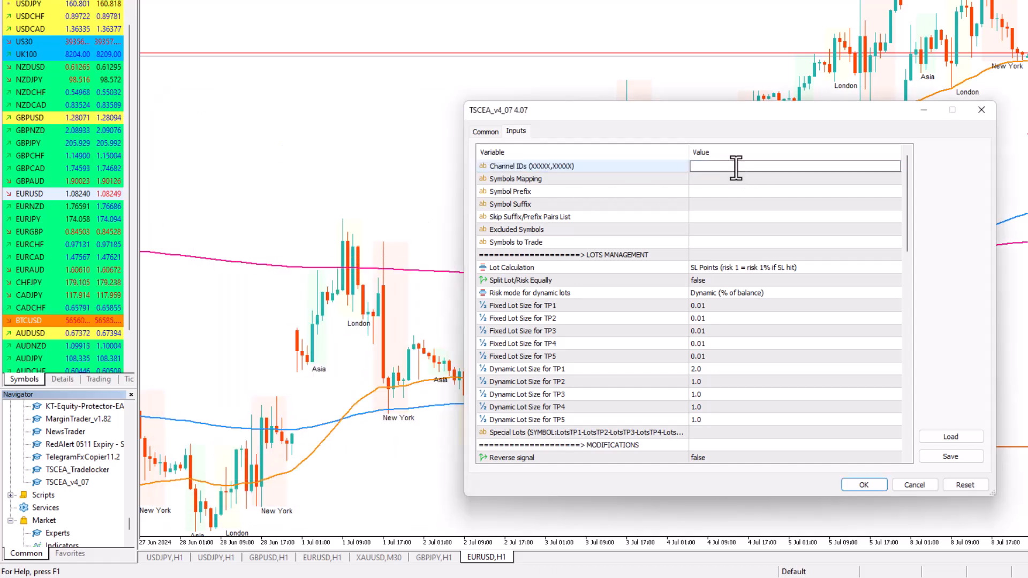
key(ctrl+v)
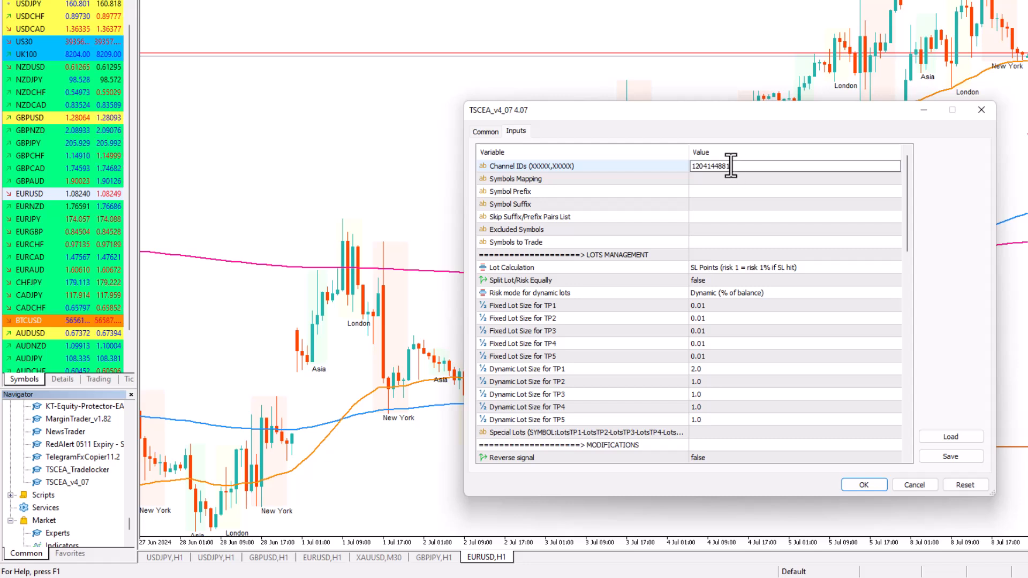
click(724, 180)
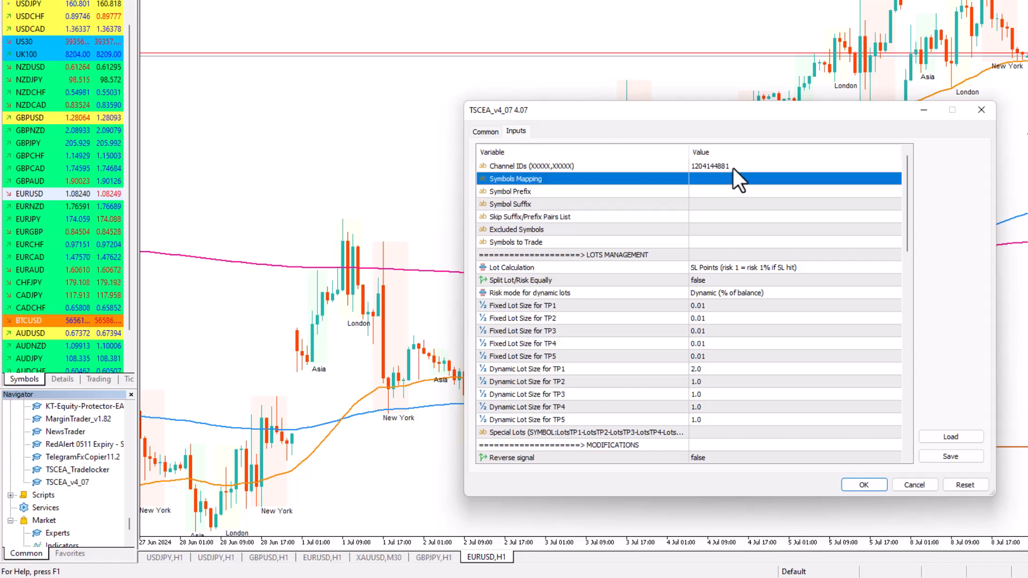
Try adding a comma after the channel ID in the Channel IDs value to separate further channels
click(733, 169)
click(734, 168)
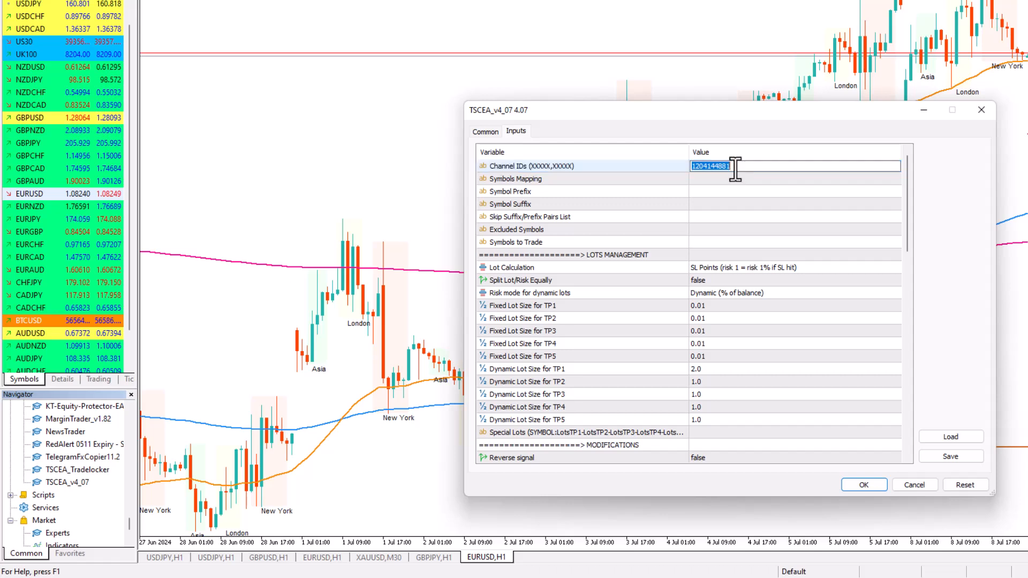
click(733, 167)
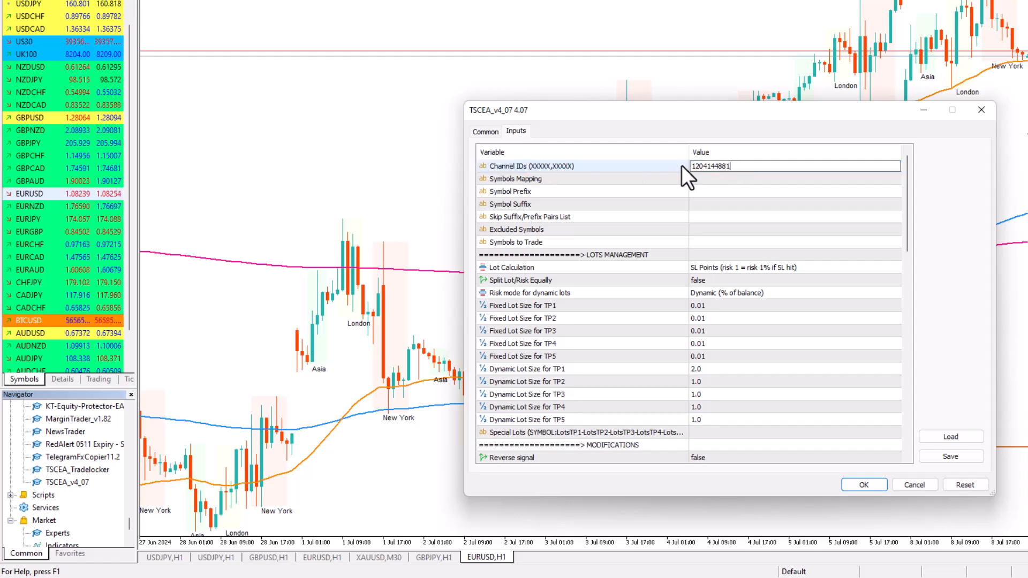
text(,)
click(715, 188)
click(715, 177)
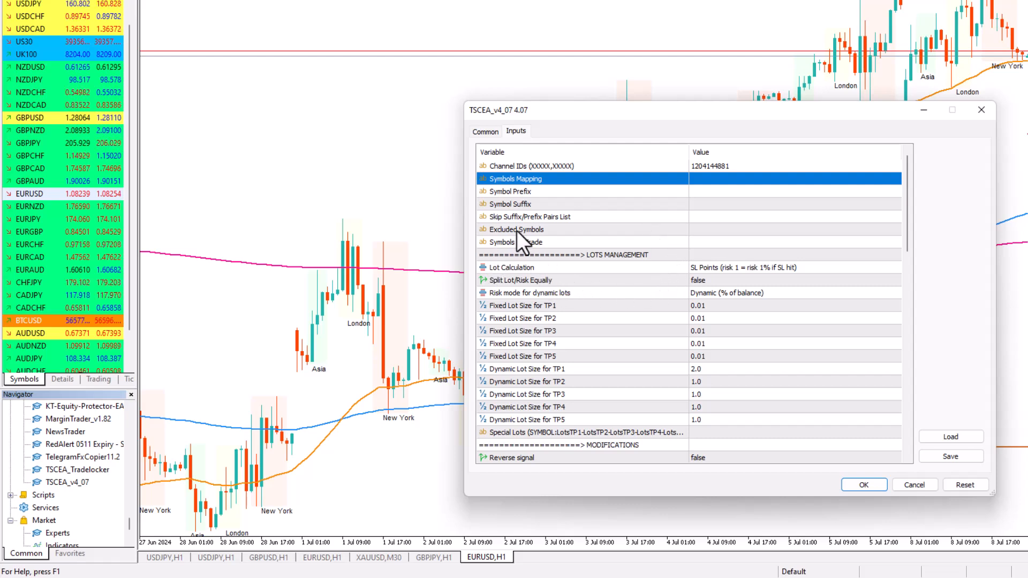
Go through the Symbols Mapping, Symbol Prefix, Symbol Suffix, Skip Suffix/Prefix Pairs List, Excluded Symbols and Symbols to Trade inputs
click(560, 196)
click(558, 207)
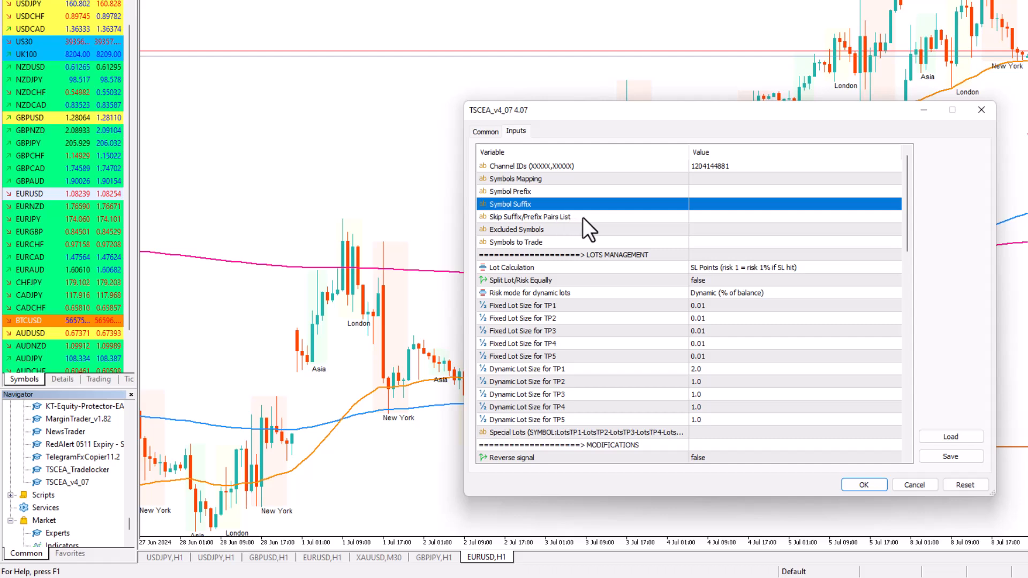
click(583, 218)
click(578, 231)
click(574, 240)
click(578, 234)
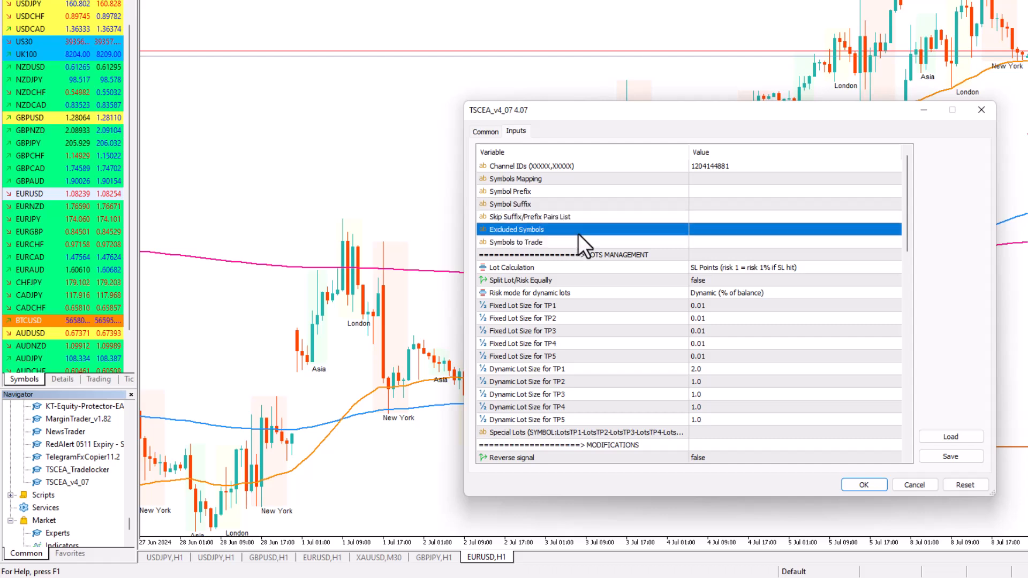
click(586, 219)
click(595, 207)
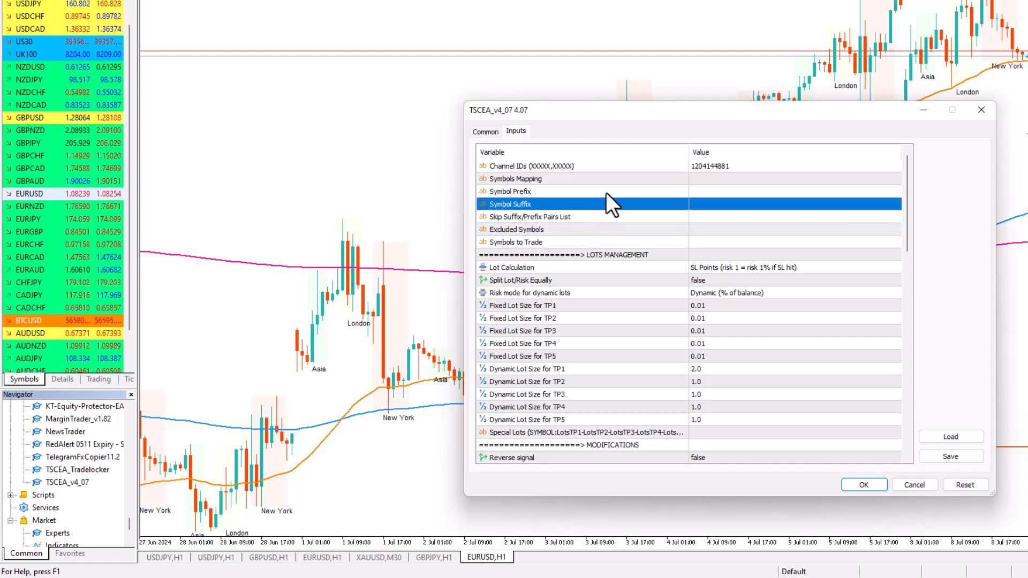
click(607, 192)
click(612, 180)
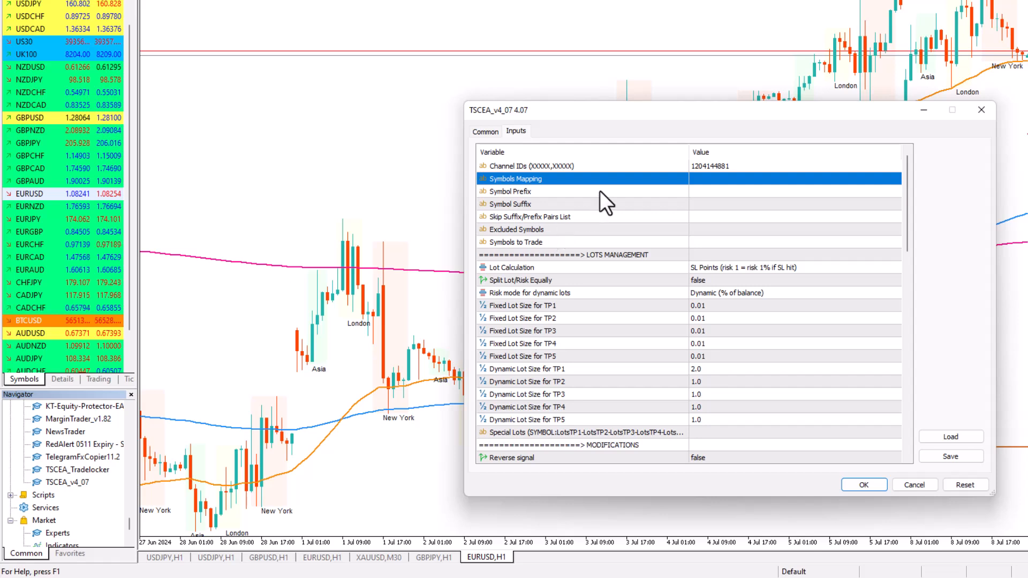
Enter eurusd.mini as the Symbol Prefix value in TSCEA_v4_07's inputs
double_click(700, 196)
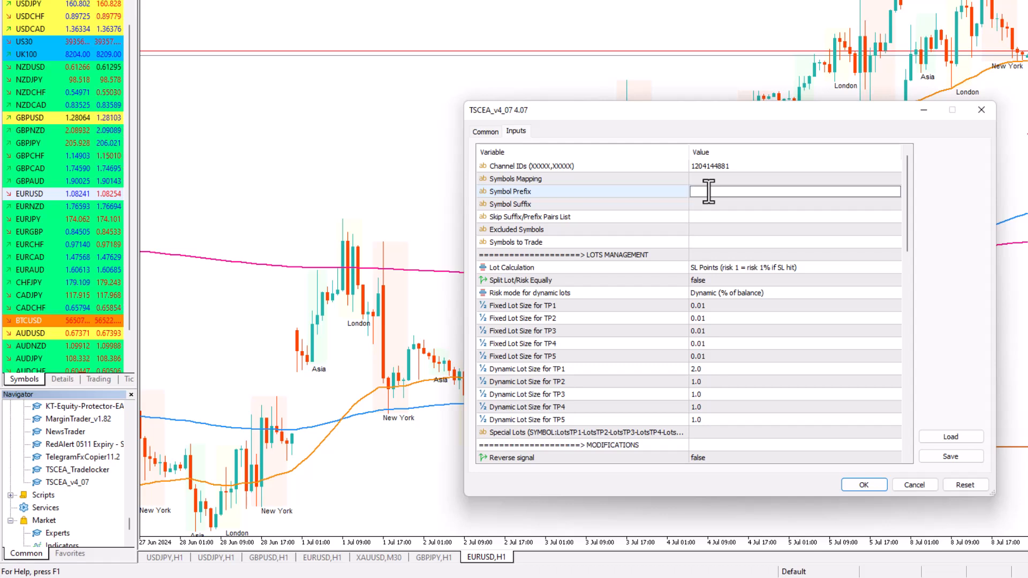
text(eurusd.mini)
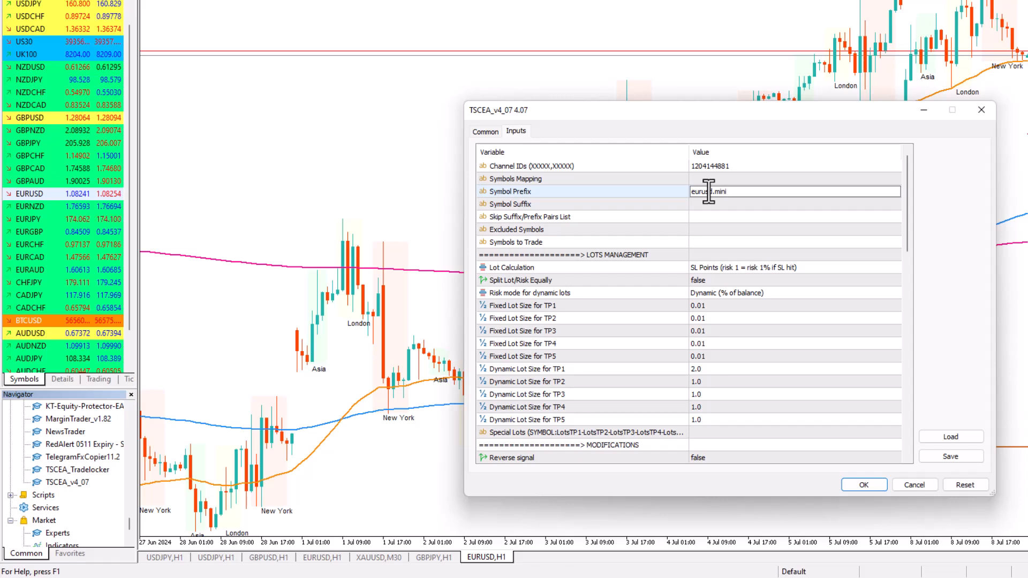
Try eurusd.s and eurusd.PRO as example values for TSCEA_v4_07's Symbol Prefix input
key(BackSpace)
key(BackSpace)
key(BackSpace)
key(BackSpace)
text(s)
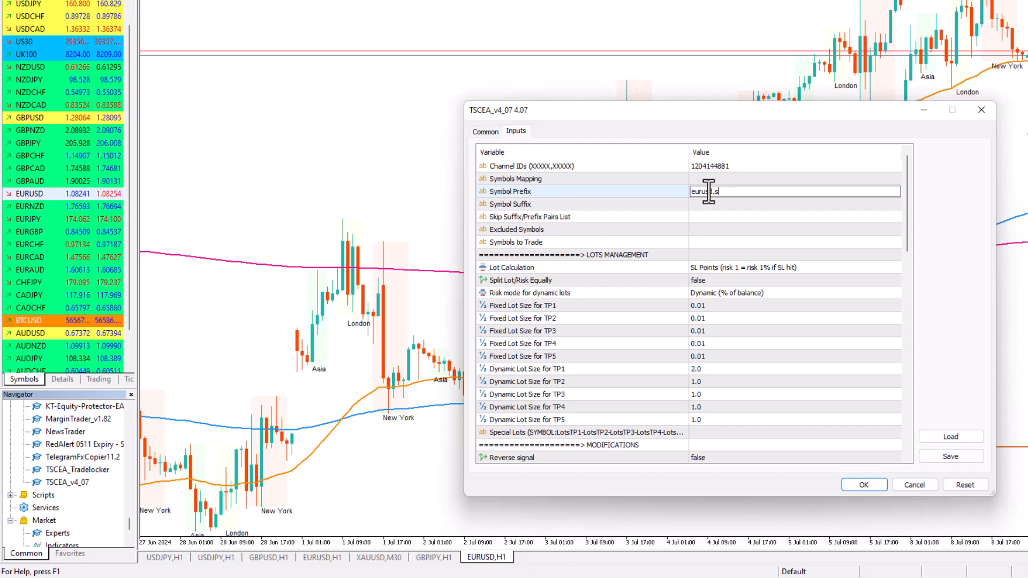
key(BackSpace)
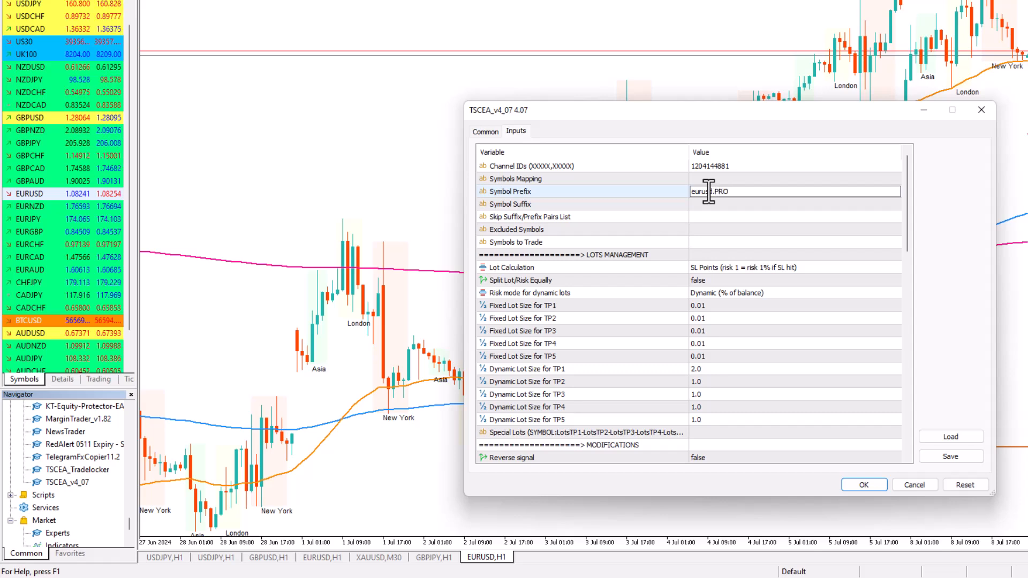
text(PR)
key(BackSpace)
key(BackSpace)
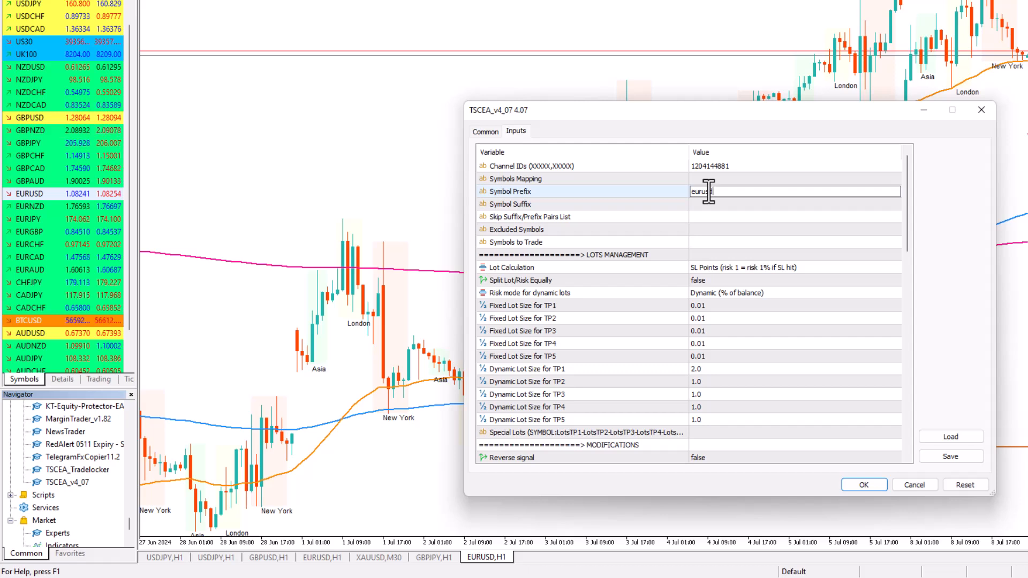
Try an example with the prefix in front of the symbol by entering m.eu as the Symbol Prefix value
key(BackSpace)
key(BackSpace)
key(BackSpace)
key(BackSpace)
key(BackSpace)
key(BackSpace)
key(BackSpace)
text(m.eu)
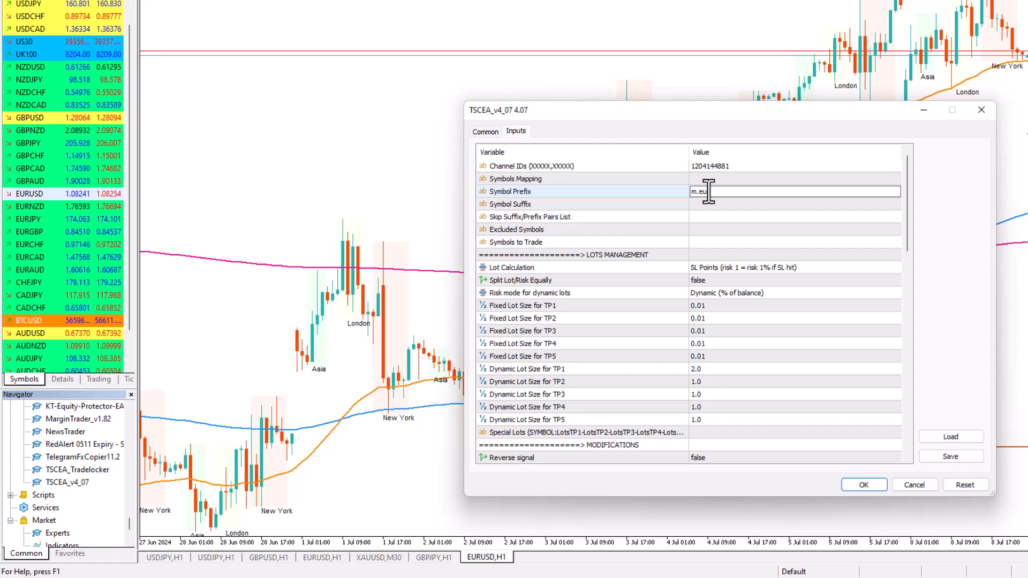
Clear the Symbol Prefix value so the input is left empty
key(BackSpace)
key(BackSpace)
key(BackSpace)
key(BackSpace)
key(BackSpace)
key(BackSpace)
click(703, 200)
click(706, 192)
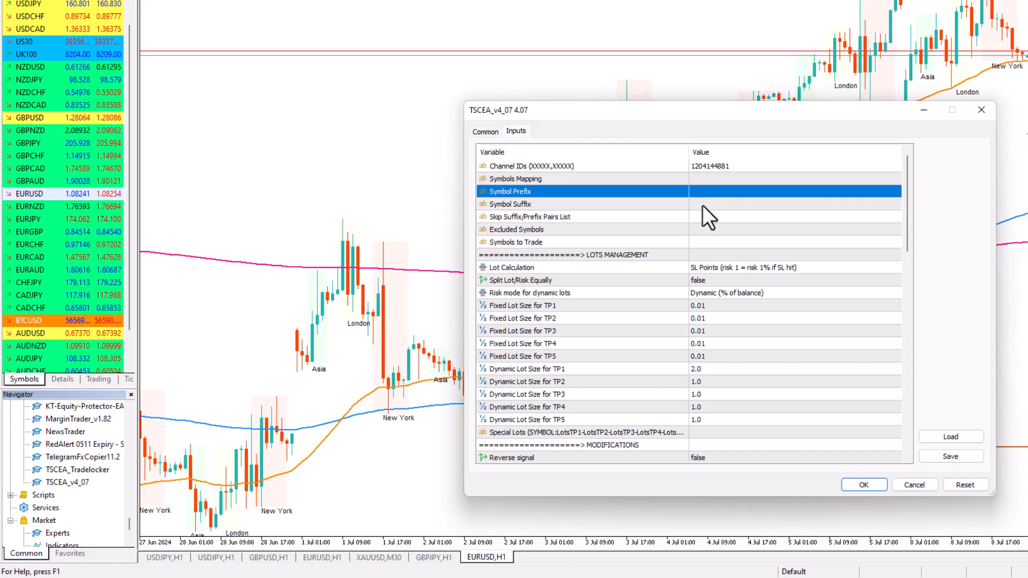
Go over the Symbol Suffix and Symbol Prefix inputs without entering a value
click(702, 205)
click(702, 205)
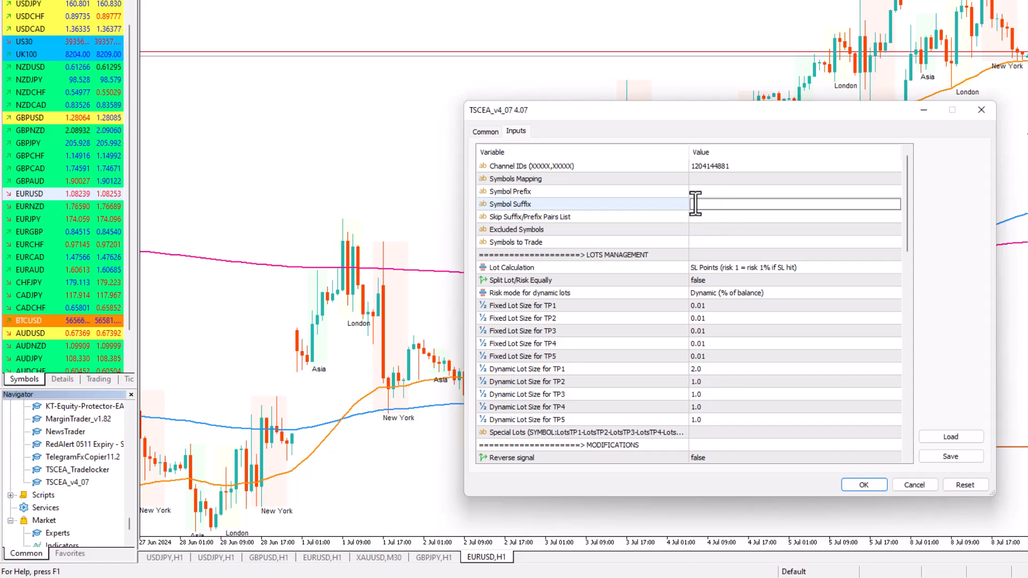
click(708, 191)
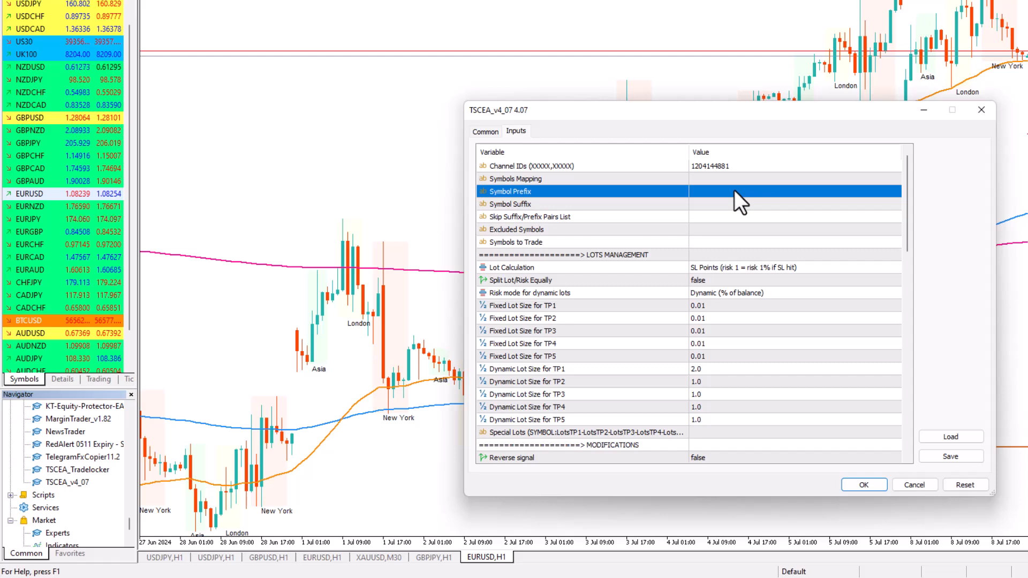
click(702, 205)
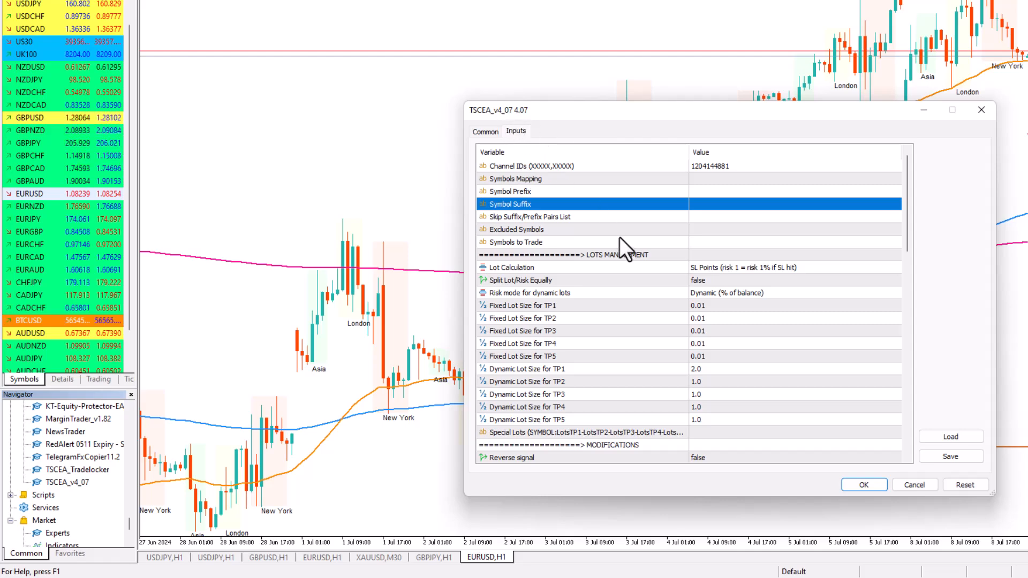
Examine the Lot Calculation choices under Lots Management, leaving SL Points (risk 1 = risk 1% if SL hit) selected
scroll(589, 246, down, 2)
scroll(589, 246, up, 2)
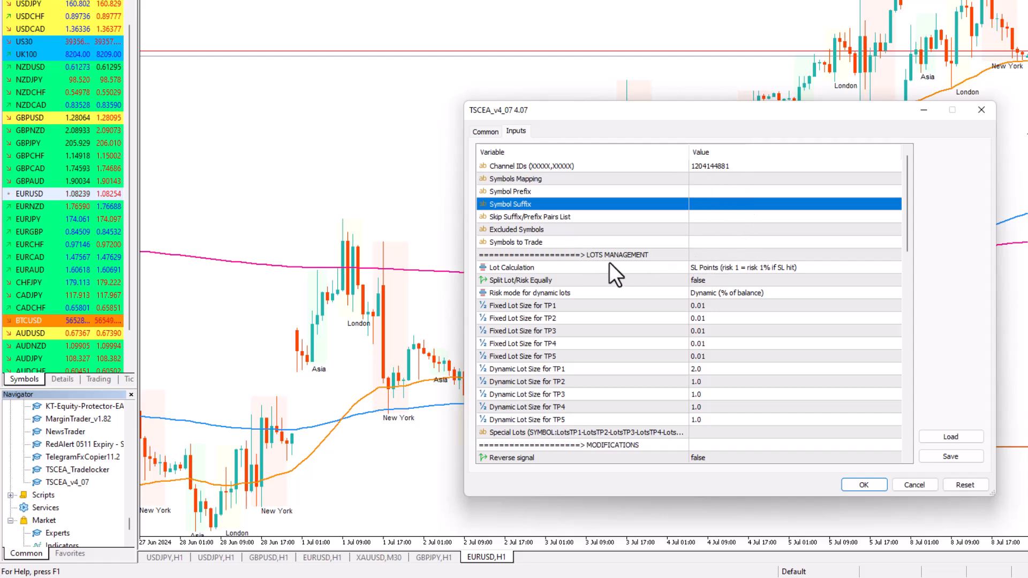
scroll(610, 263, down, 2)
click(741, 190)
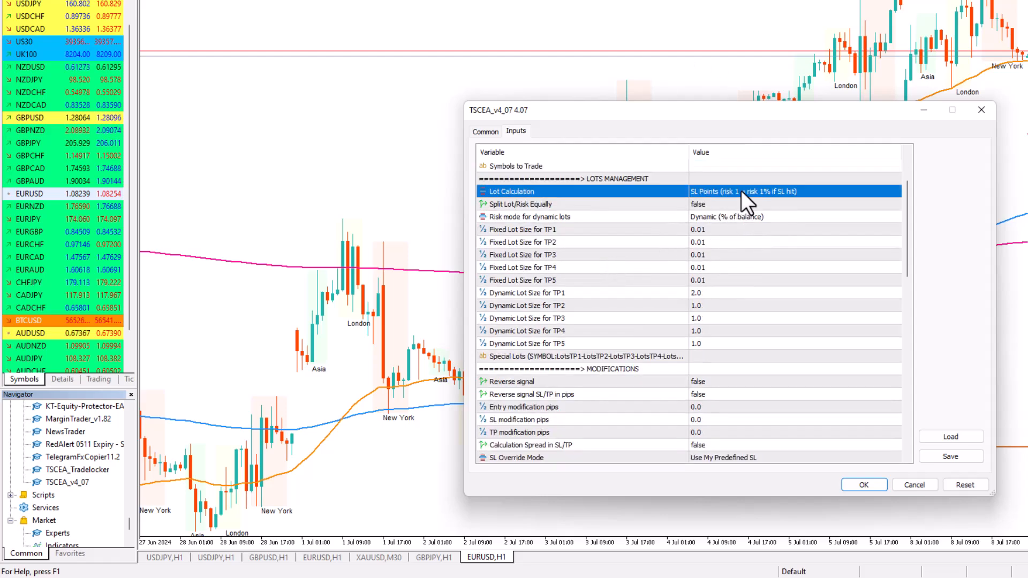
click(741, 190)
click(741, 191)
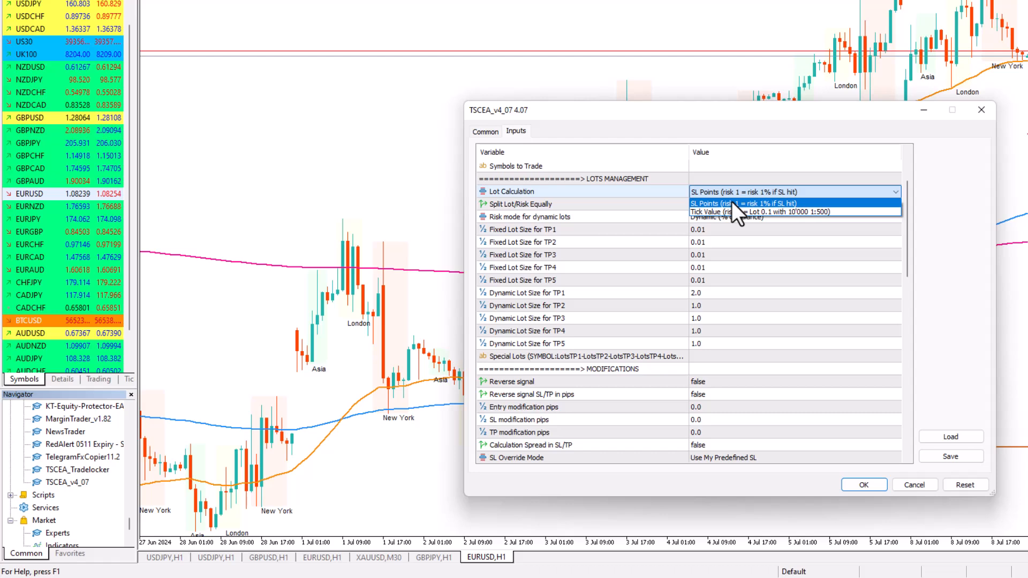
click(699, 175)
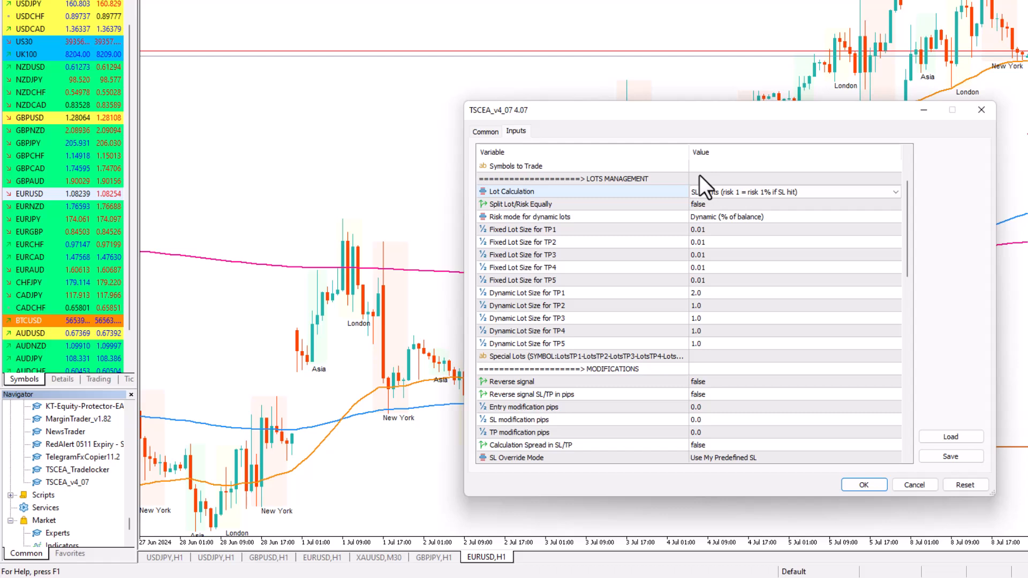
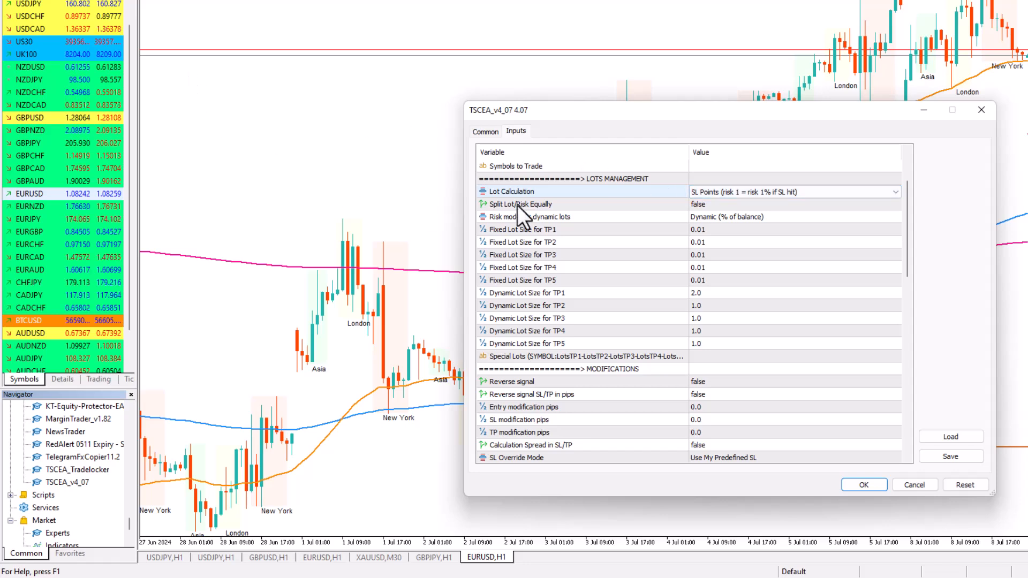
Pick SL Points (risk 1 = risk 1% if SL hit) as the Lot Calculation and keep Split Lot/Risk Equally at false
click(705, 193)
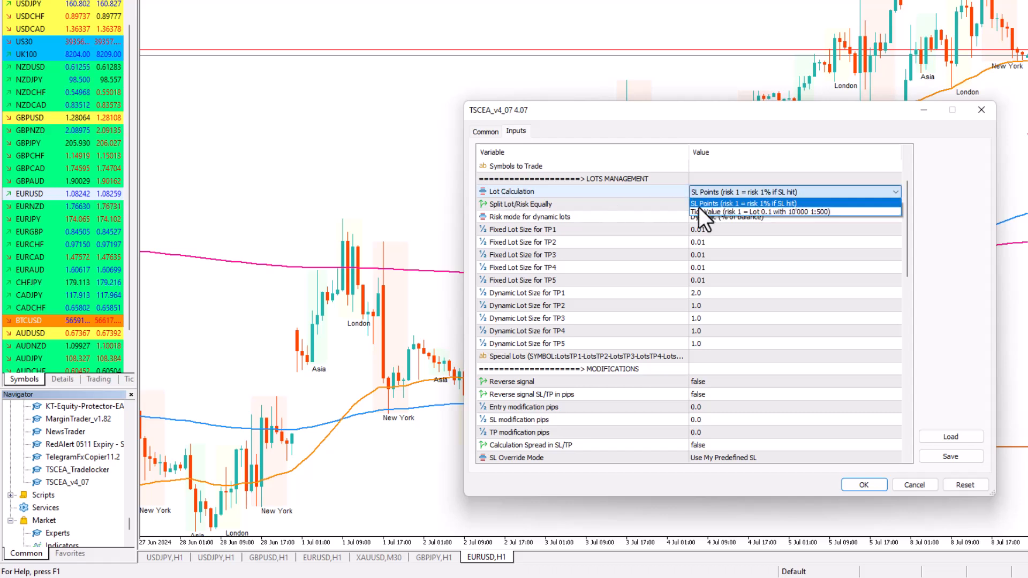
click(766, 206)
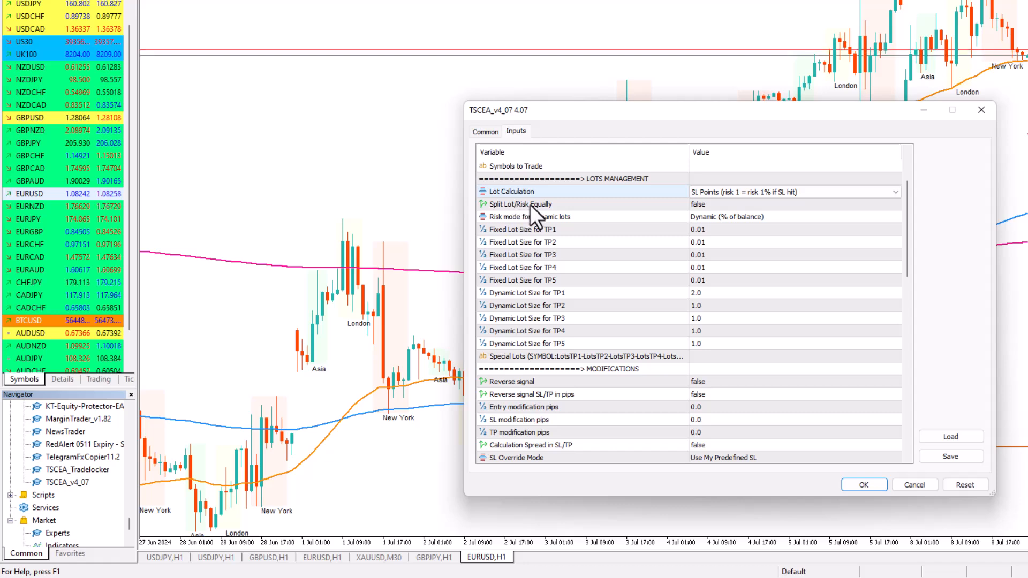
double_click(713, 204)
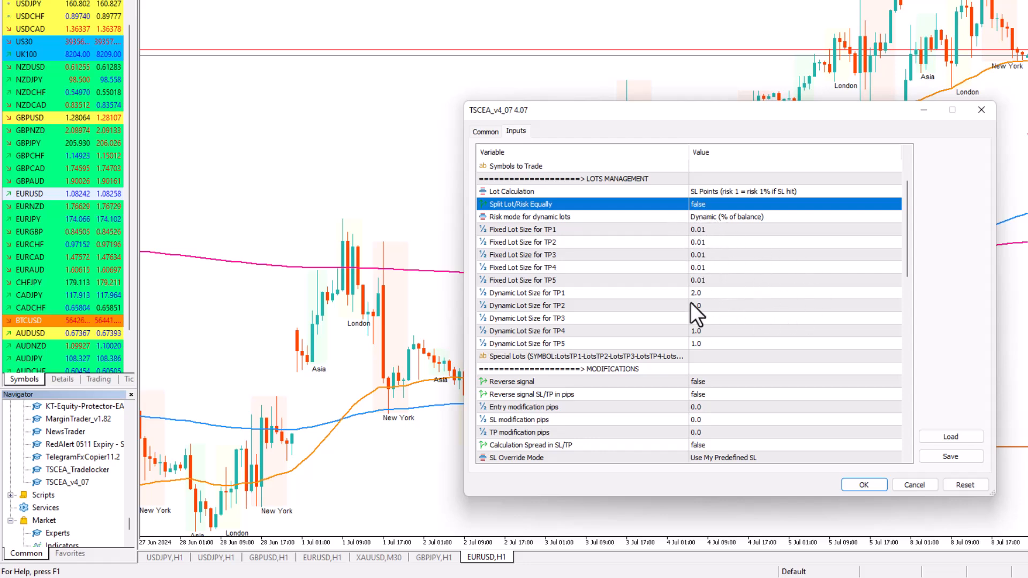
Review the choices of Risk mode for dynamic lots and pick Dynamic (% of balance)
click(712, 219)
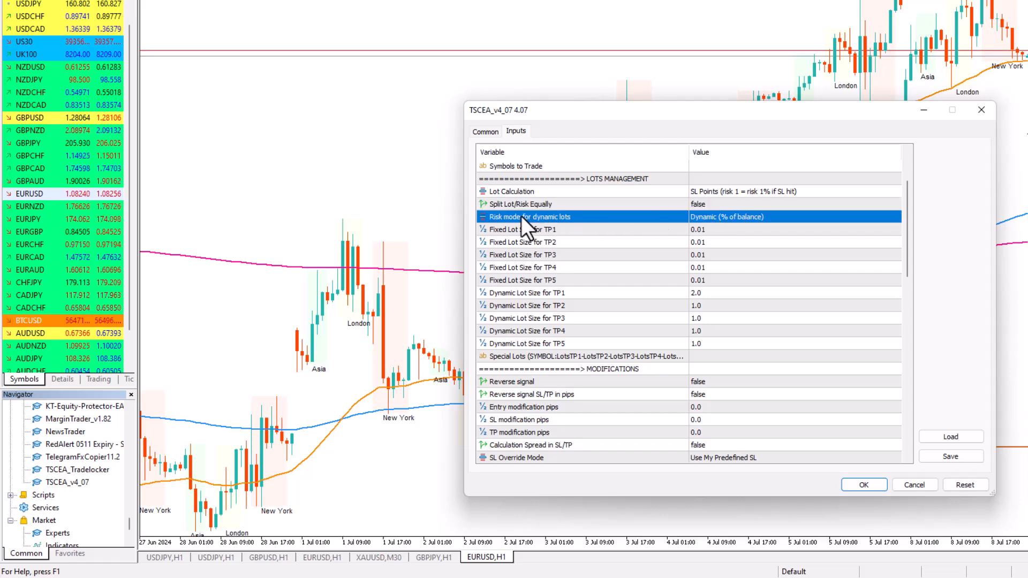
click(701, 218)
click(701, 218)
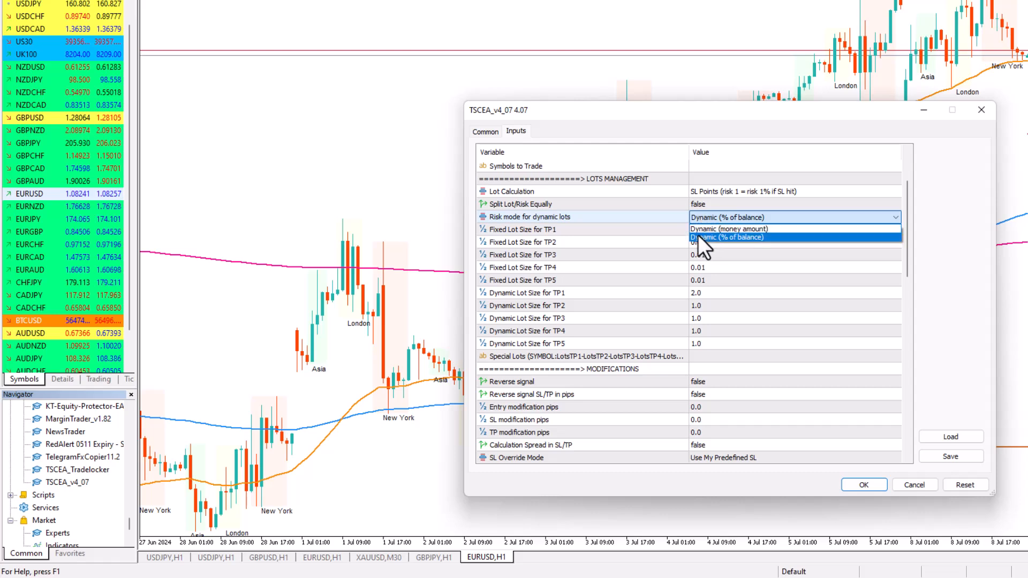
click(746, 237)
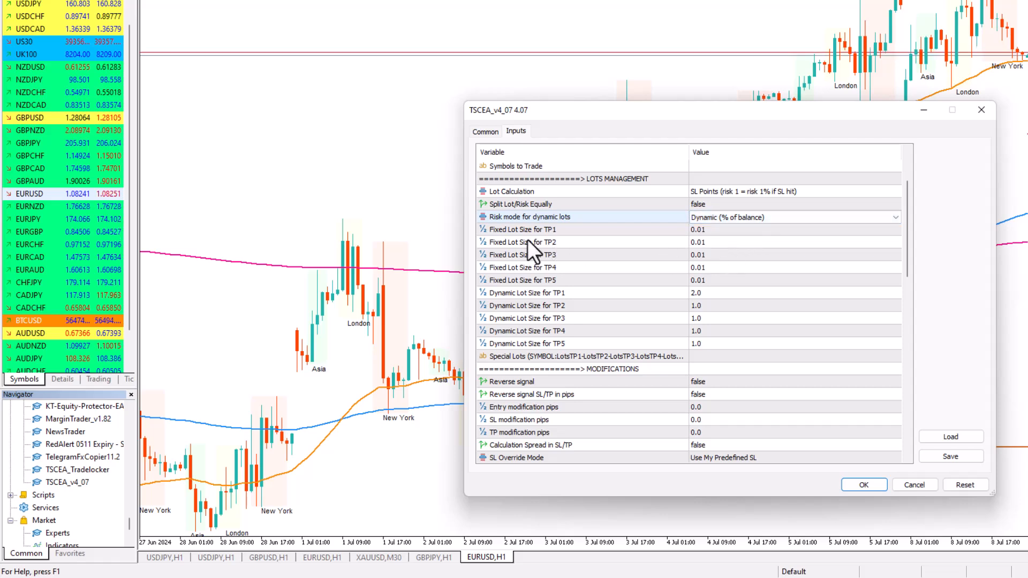
Set the Fixed Lot Size for TP1, TP2, TP3, TP4 and TP5 to 0 each
click(503, 229)
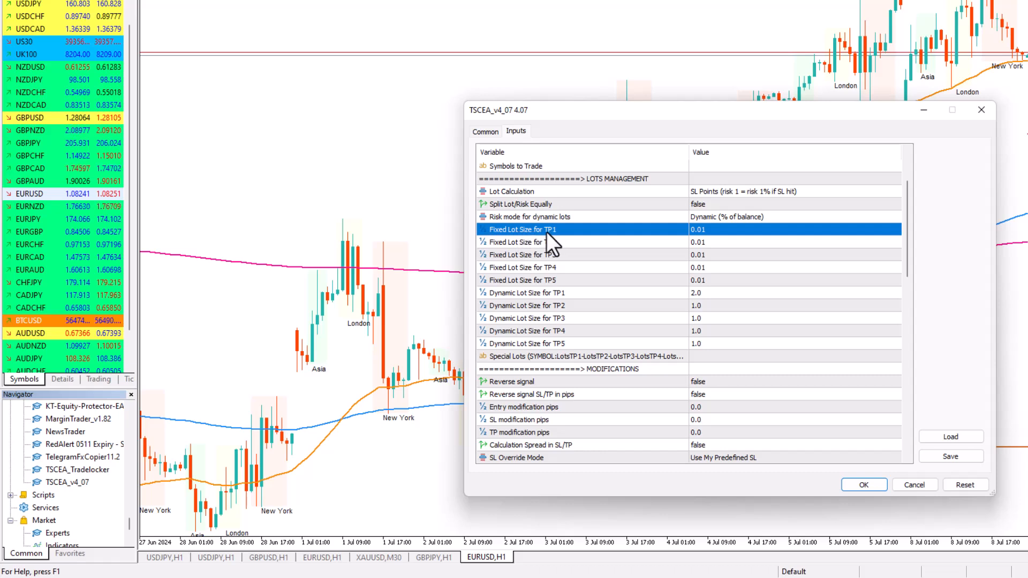
click(716, 231)
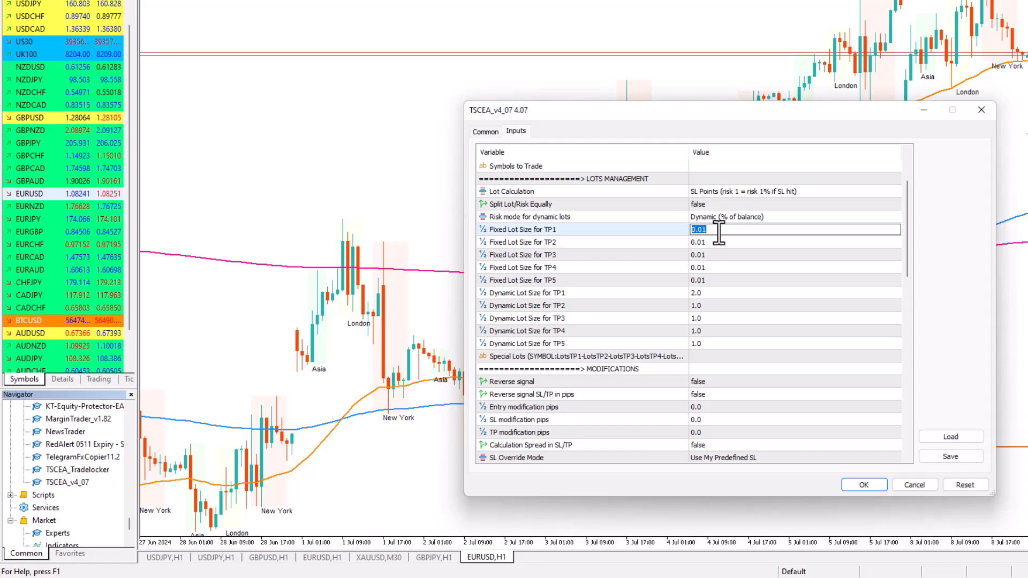
text(0.0)
click(715, 244)
text(0)
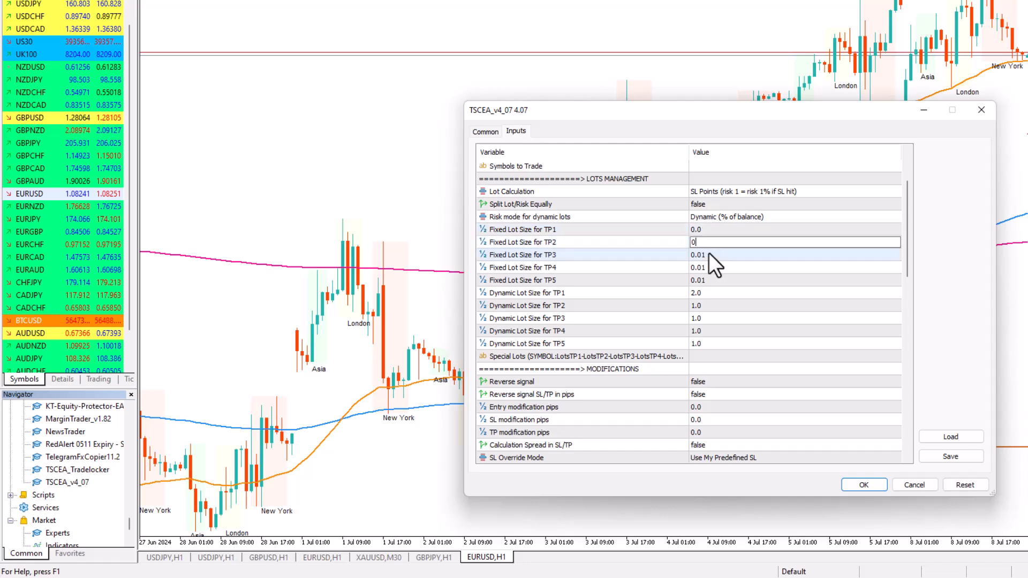
click(709, 253)
text(0)
click(700, 268)
text(0)
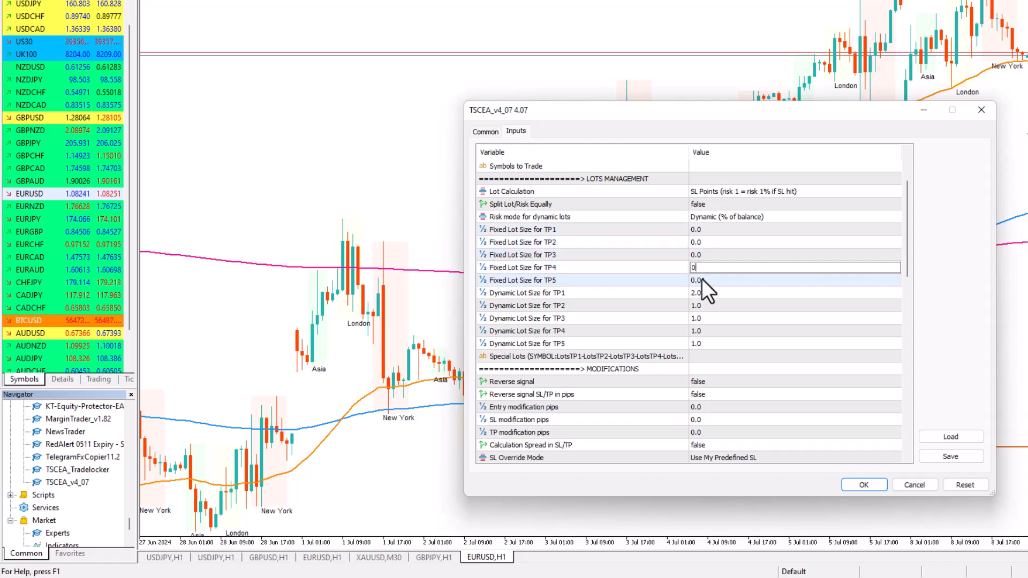
click(703, 279)
text(0)
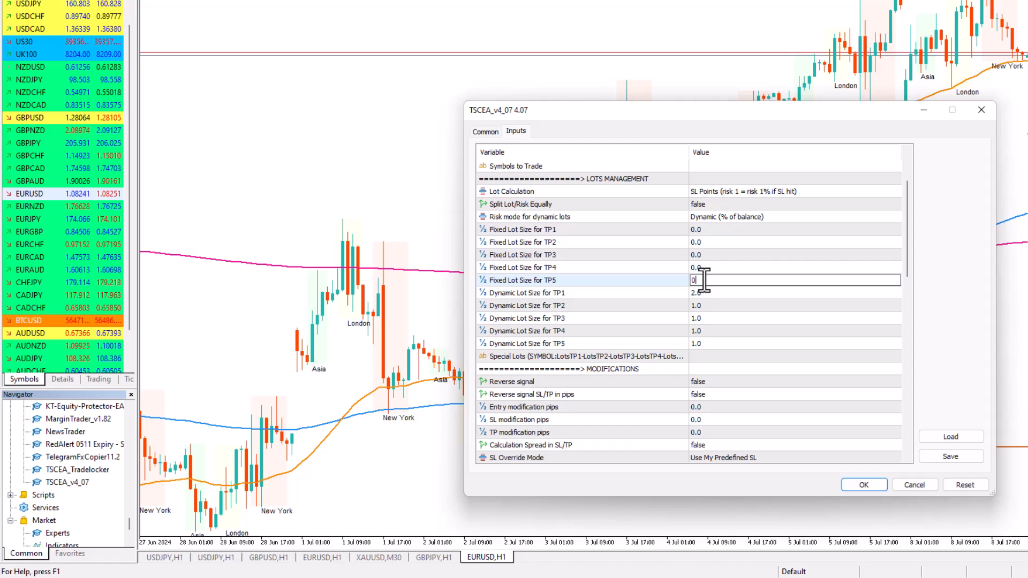
Set the Dynamic Lot Size for TP1 to 0.20
click(730, 294)
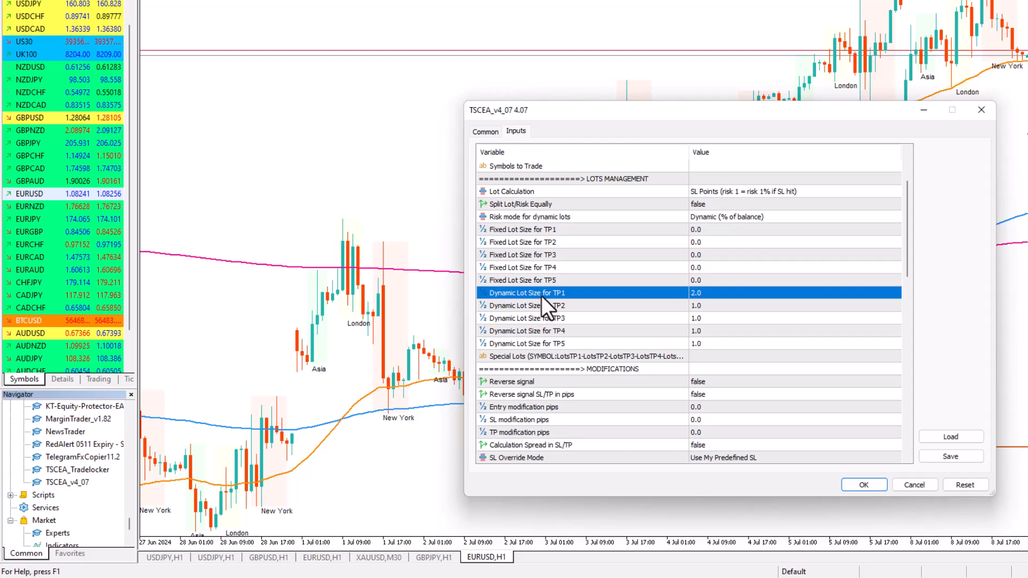
click(699, 292)
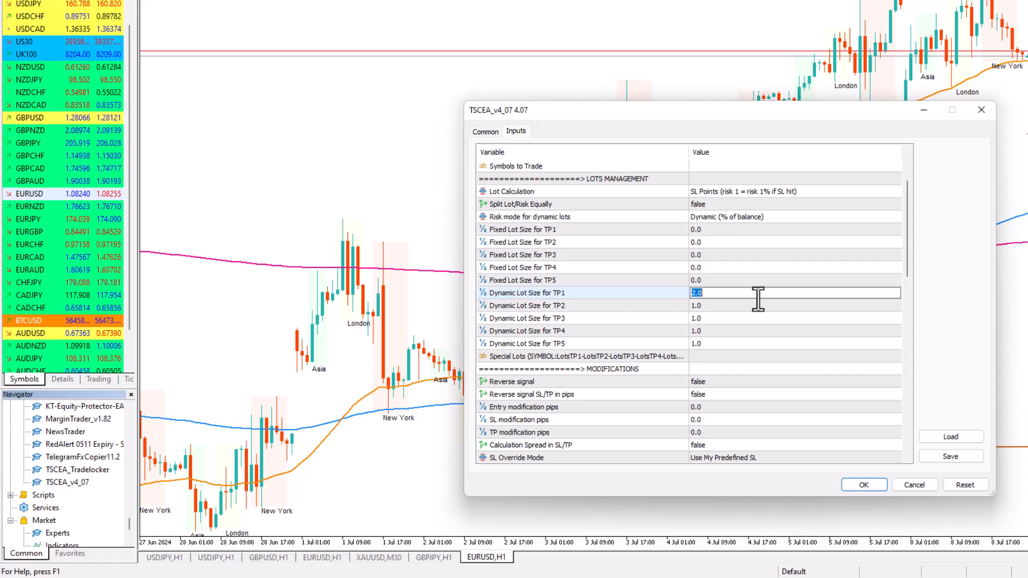
text(0.20)
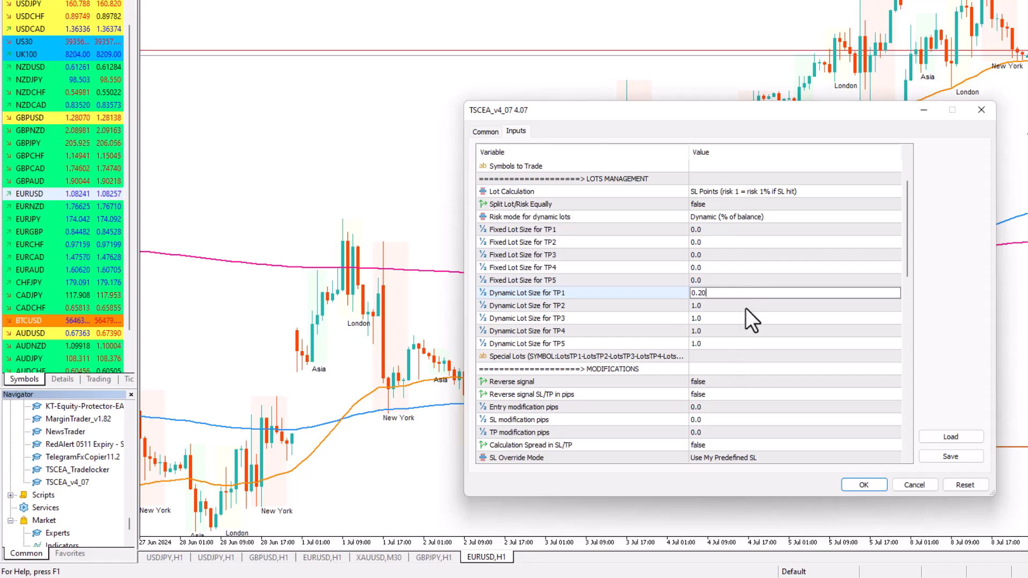
key(Return)
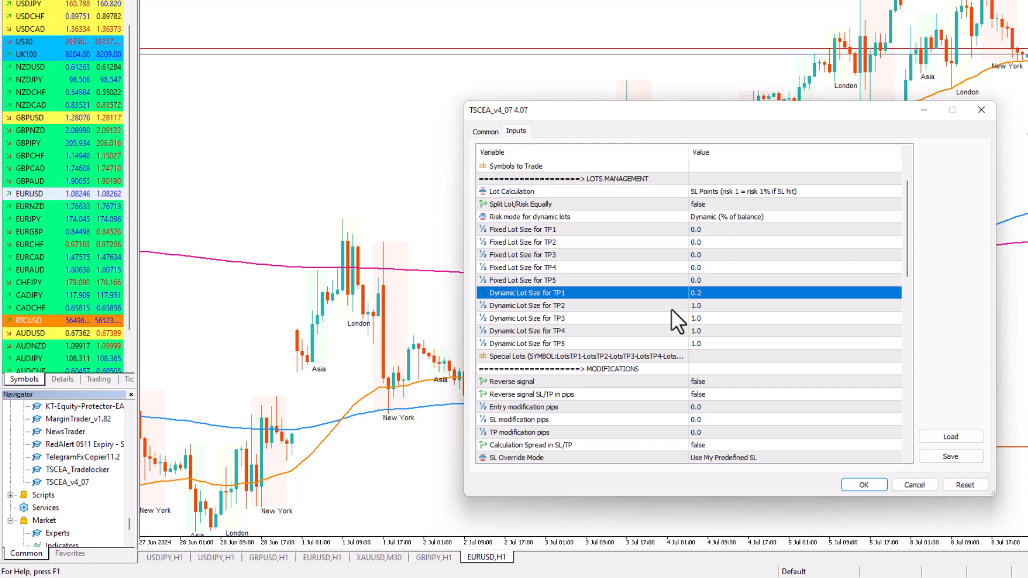
Set the Dynamic Lot Size for TP2, TP3, TP4 and TP5 to 0.20 each
double_click(699, 305)
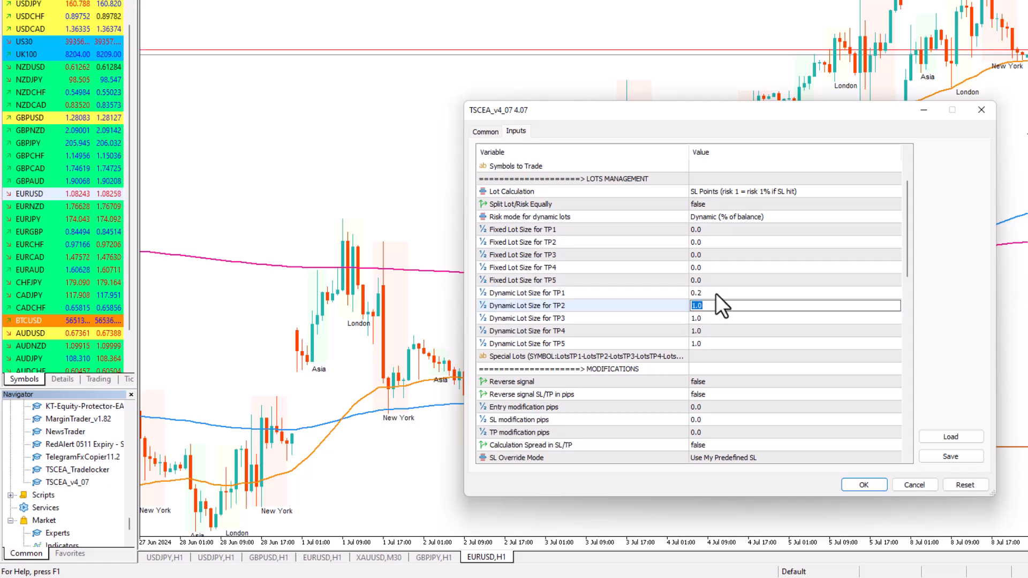
click(716, 293)
double_click(710, 305)
text(0.20)
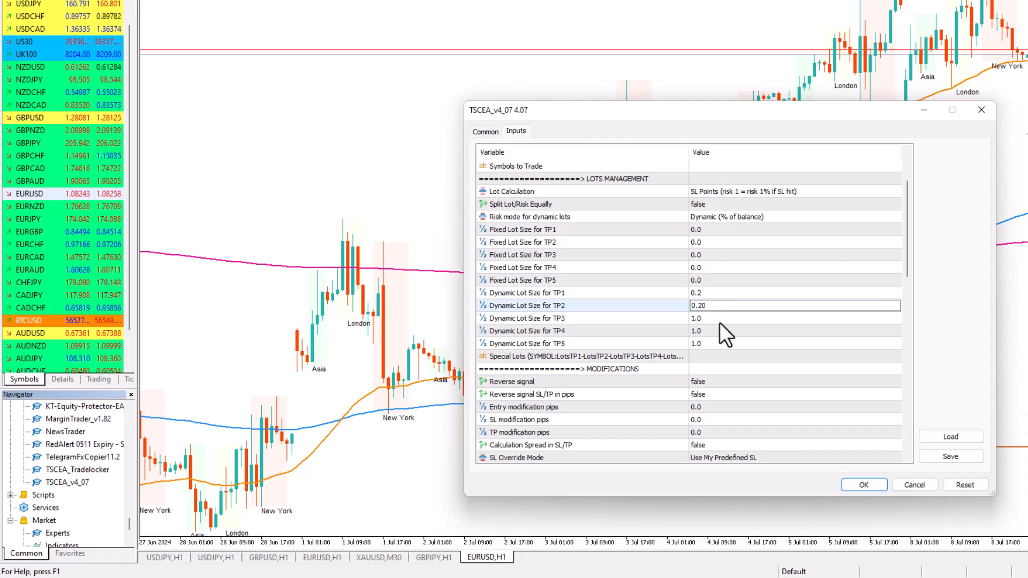
double_click(721, 316)
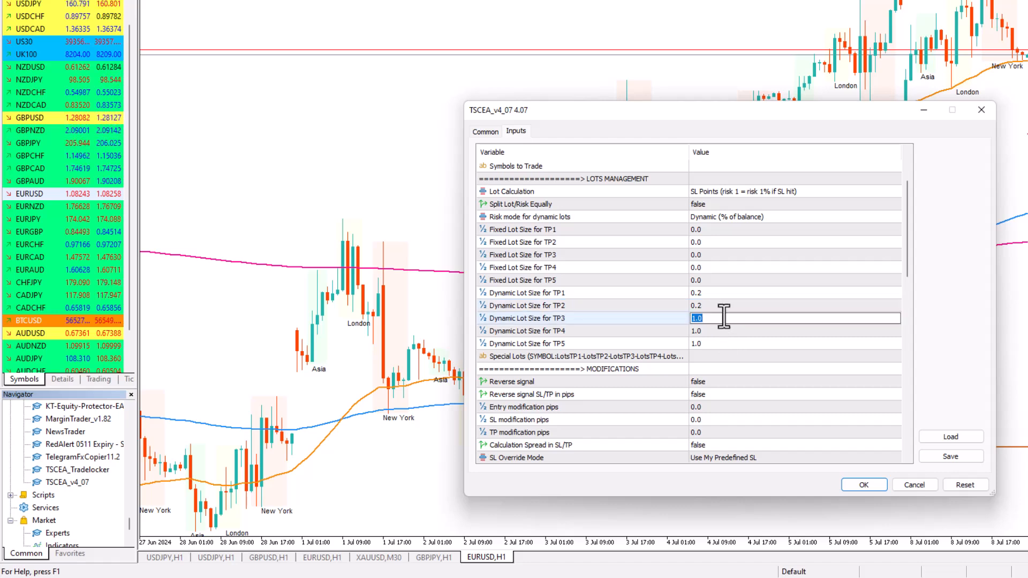
text(0.20)
double_click(732, 331)
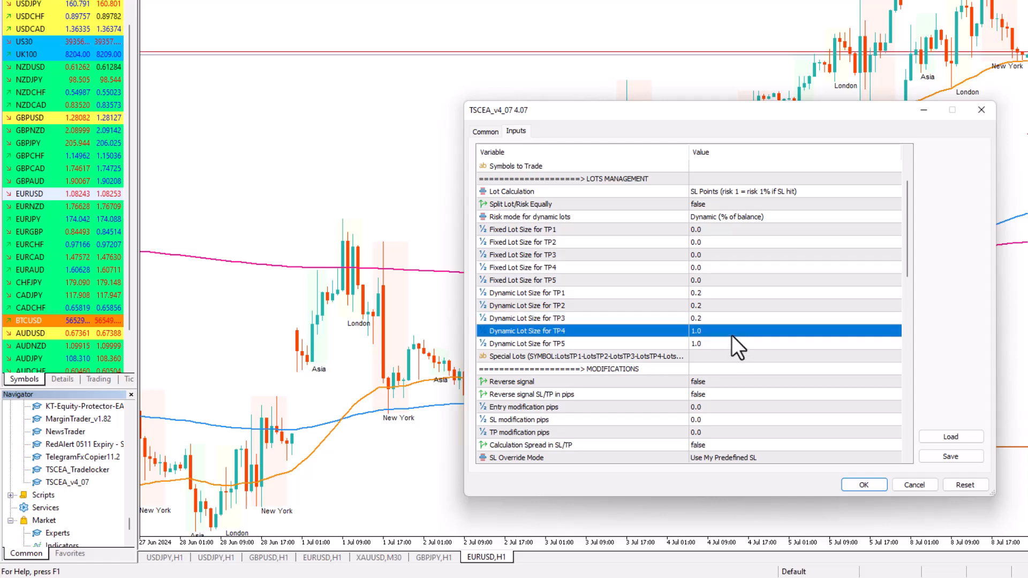
text(0.2)
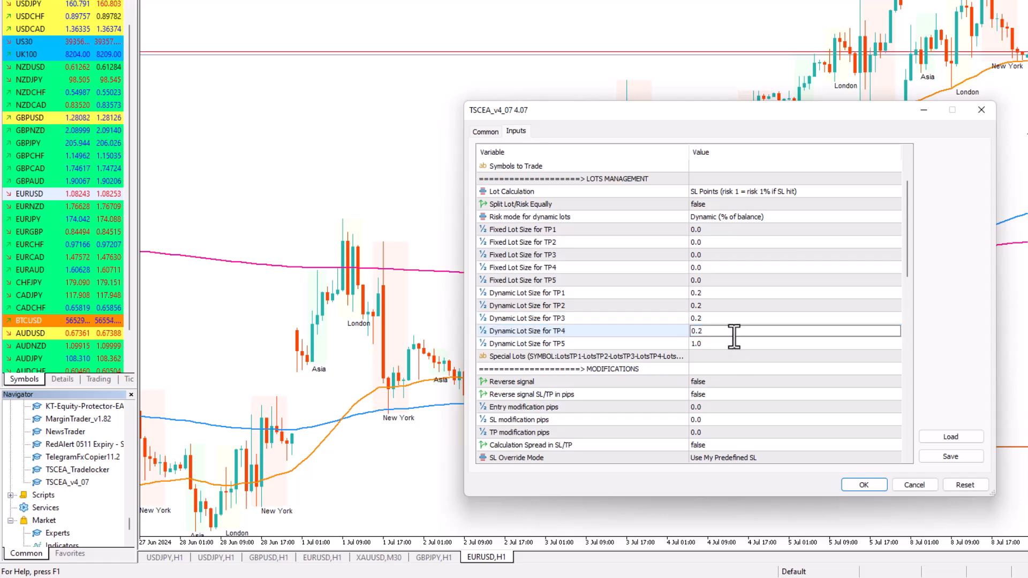
double_click(719, 341)
text(0.20)
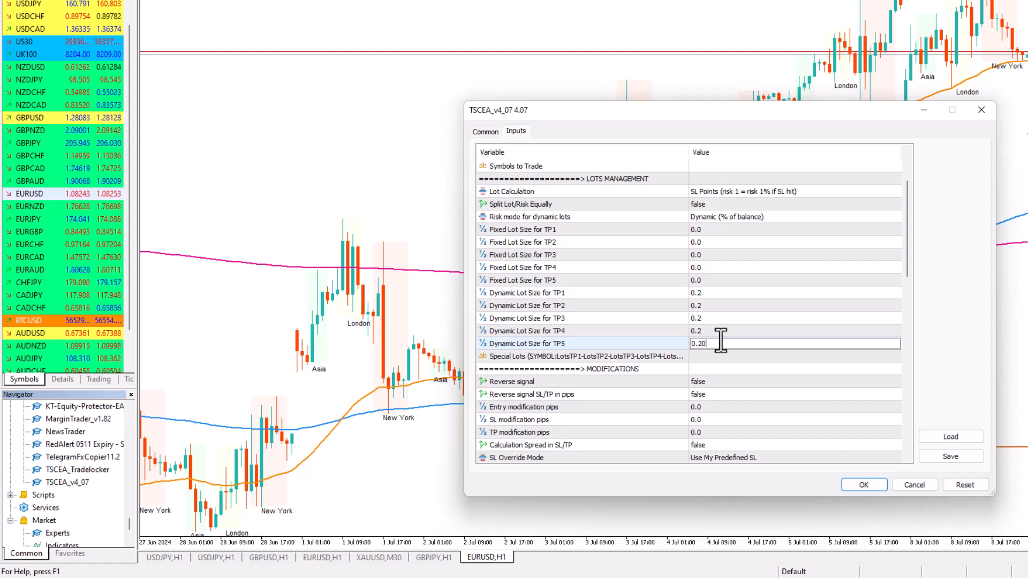
click(724, 332)
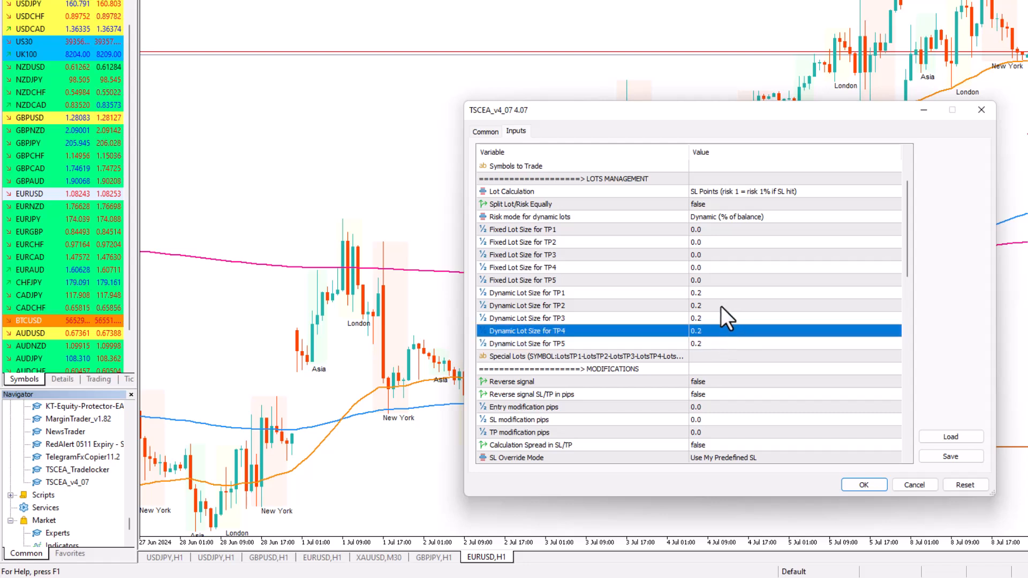
Reduce the Dynamic Lot Size for TP2 and TP3 to 0.10 each
click(722, 297)
click(714, 316)
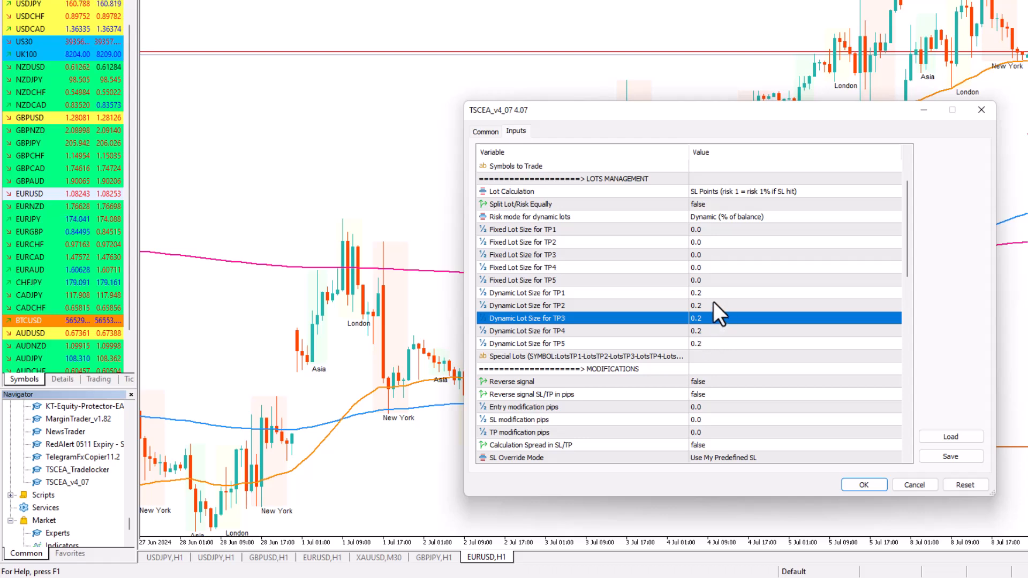
double_click(714, 303)
text(0.10)
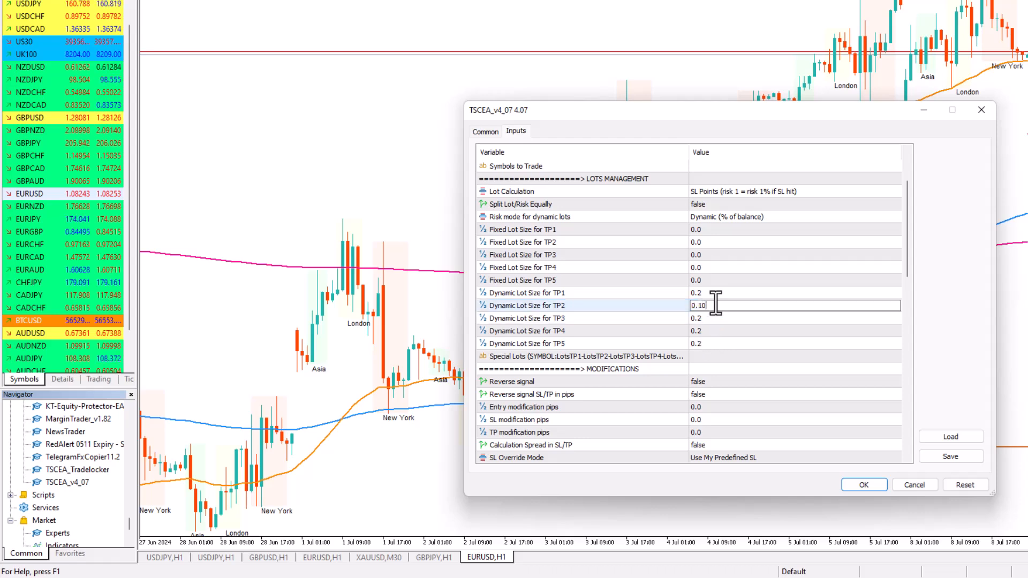
double_click(716, 320)
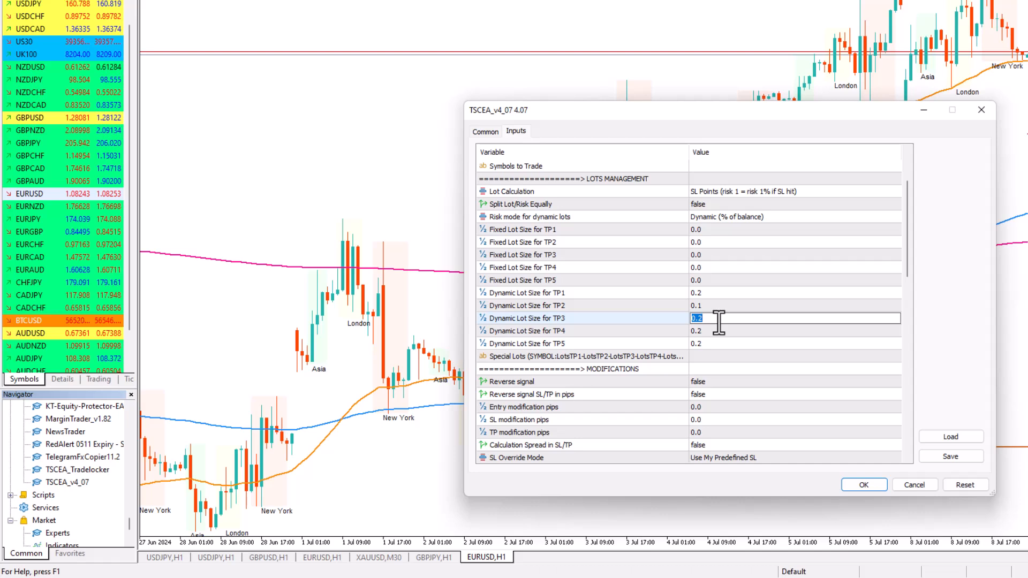
text(0.10)
click(724, 299)
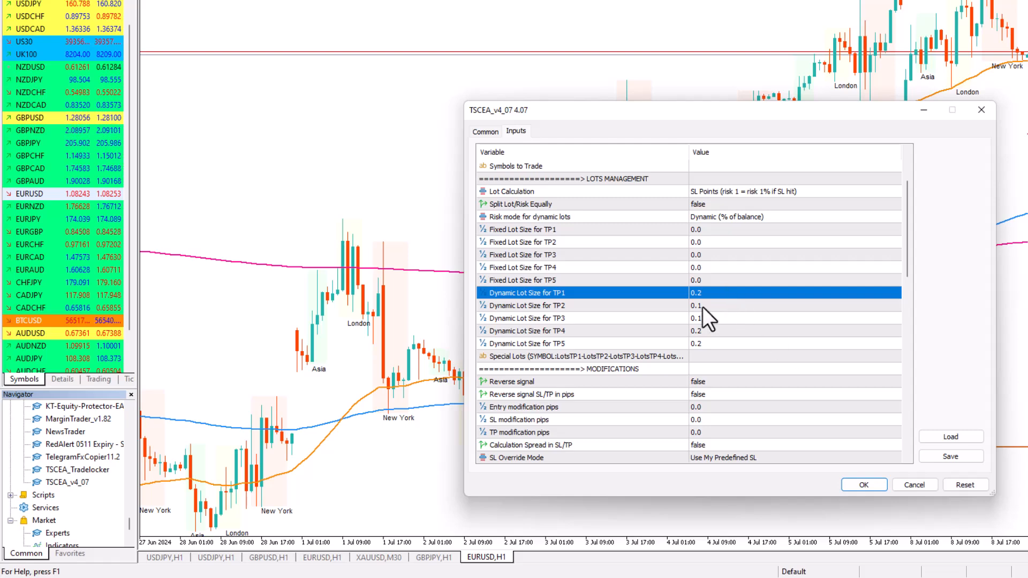
Go past the reverse signal inputs under Modifications and set Calculation Spread in SL/TP to true
scroll(703, 307, down, 1)
click(561, 344)
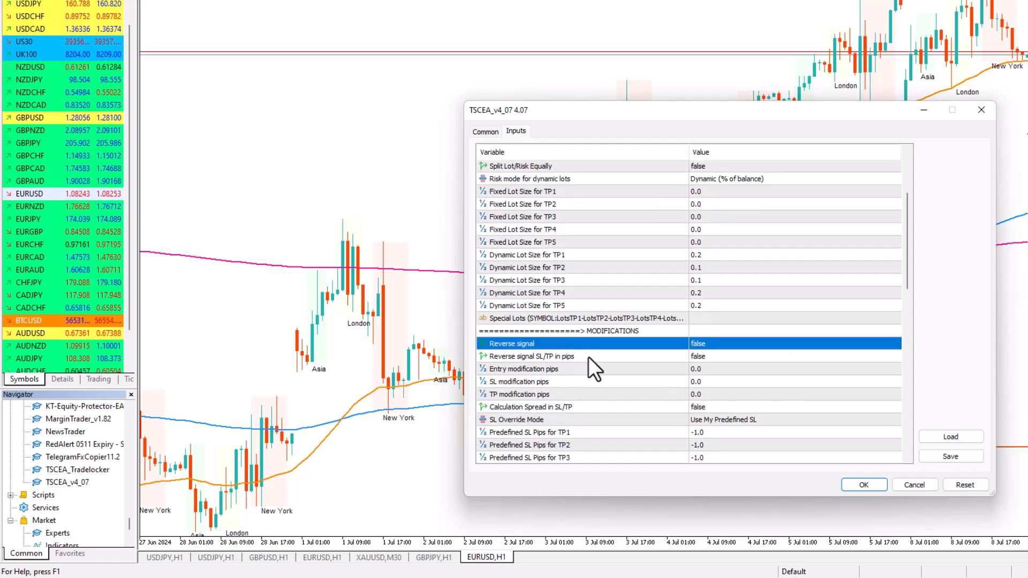
click(601, 357)
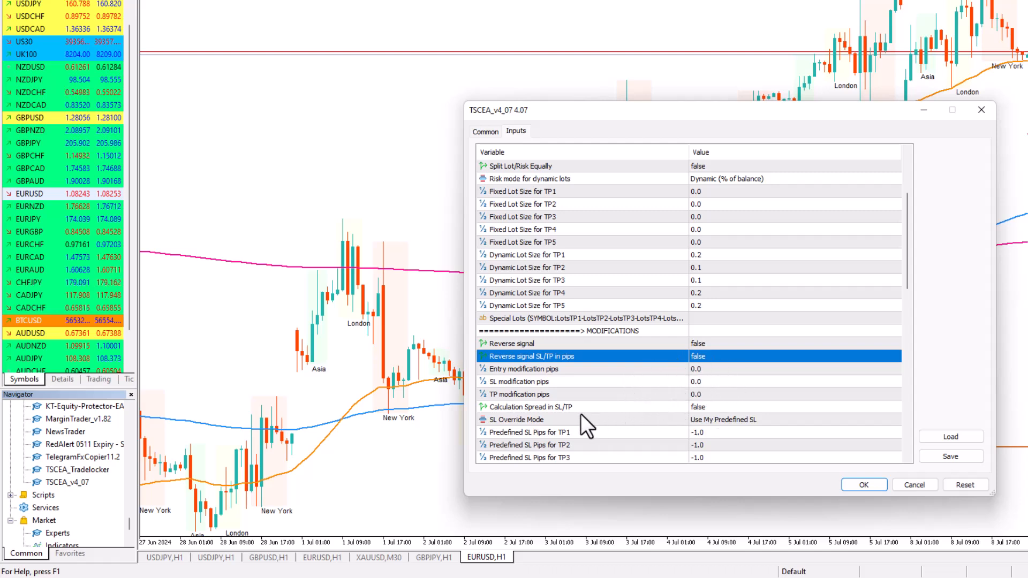
scroll(571, 409, down, 1)
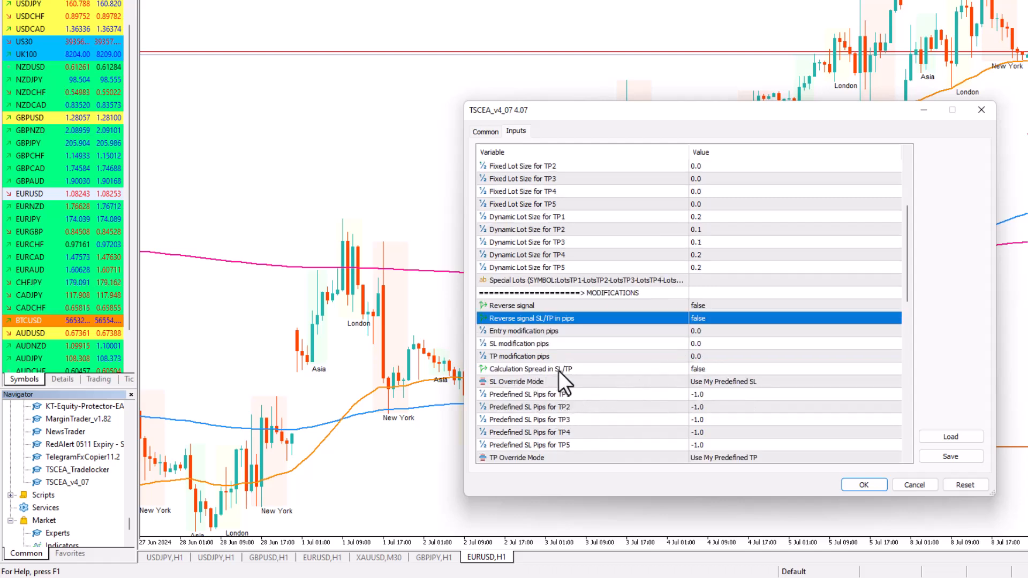
double_click(706, 369)
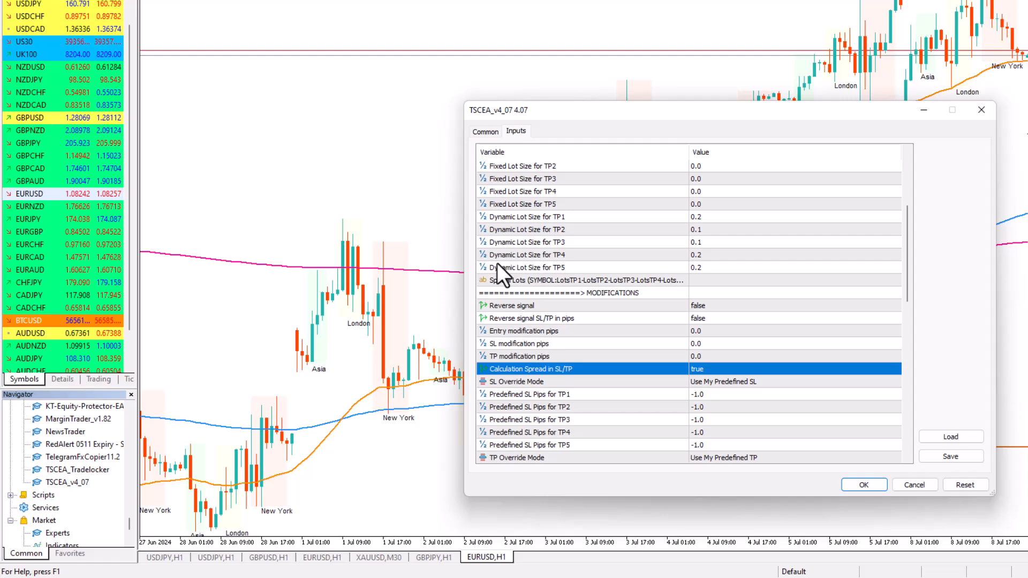
Switch to the FXM VIP channel in Telegram and go from a XAUUSD partial close message to its original new order message
key(alt+Tab)
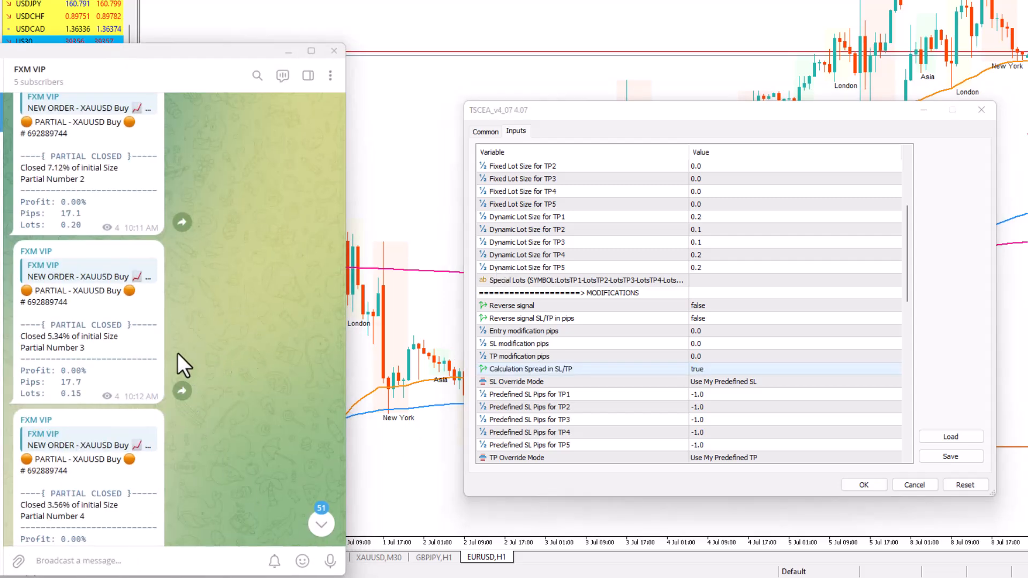
scroll(99, 309, down, 5)
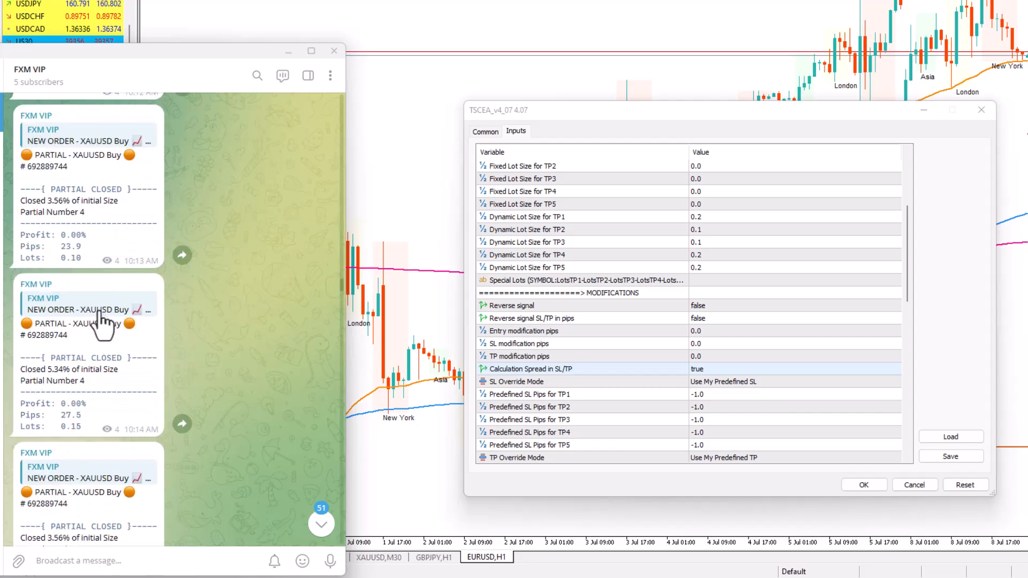
scroll(99, 309, down, 10)
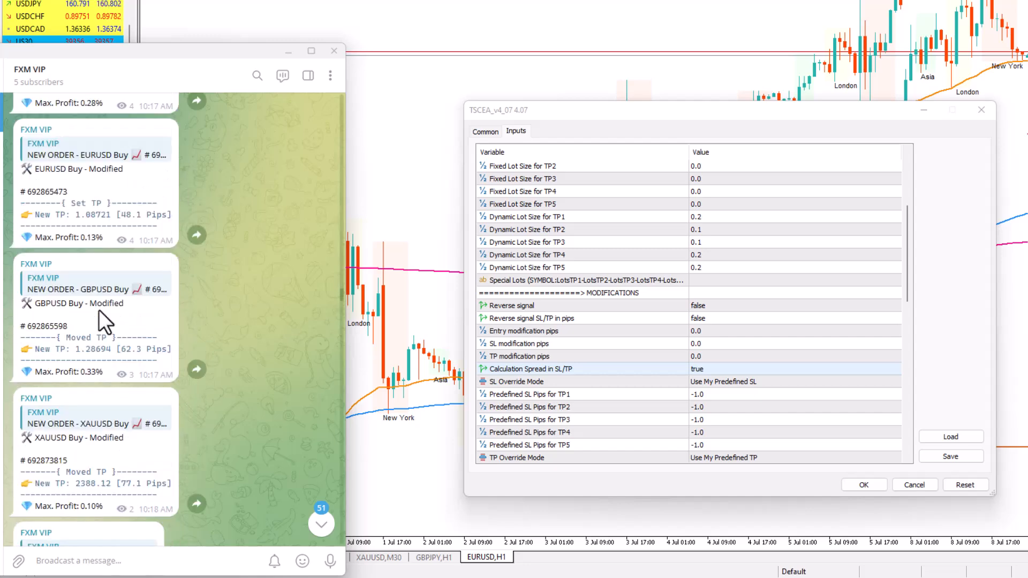
scroll(98, 309, down, 3)
scroll(125, 278, down, 4)
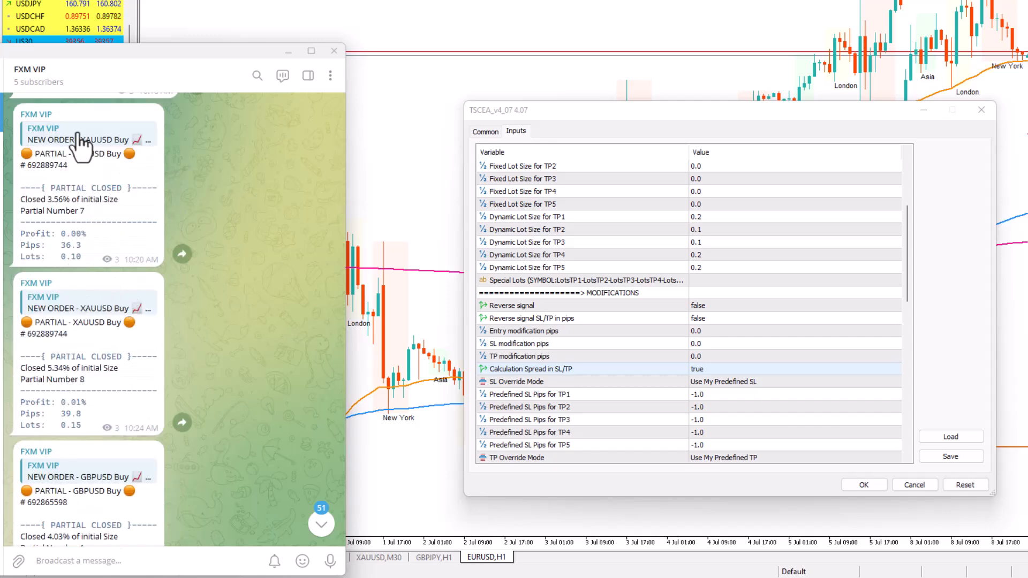
click(68, 144)
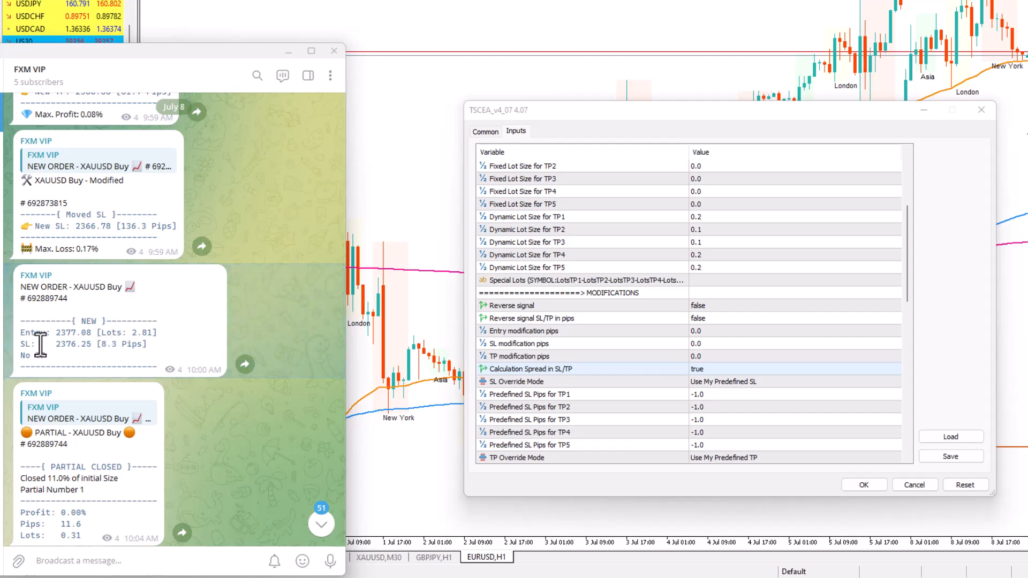
Find the XAUUSD and GBPUSD new order messages in the FXM VIP channel and highlight the stop-loss pips in each
drag(102, 347, 118, 346)
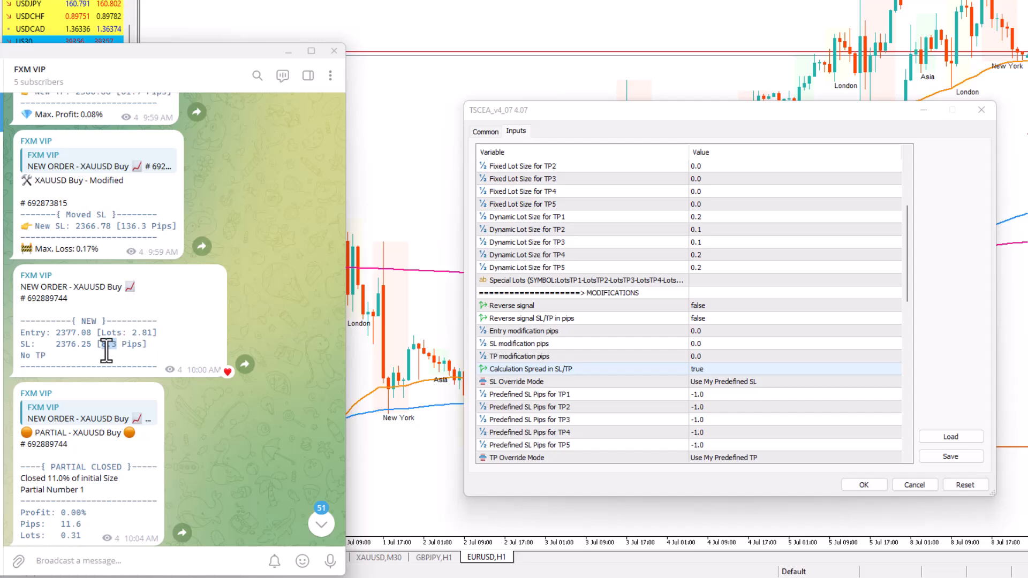
scroll(105, 349, down, 10)
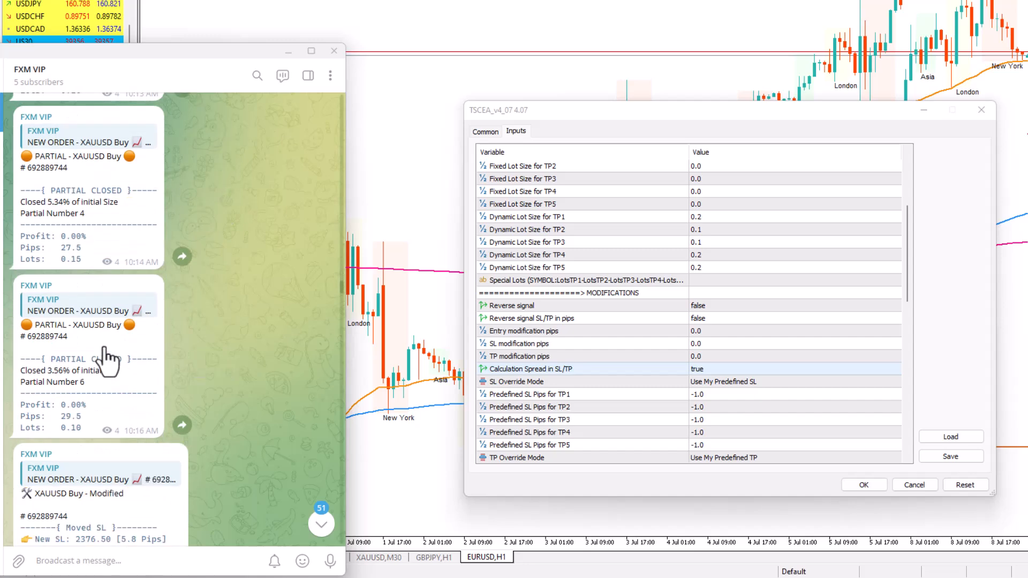
scroll(106, 350, down, 8)
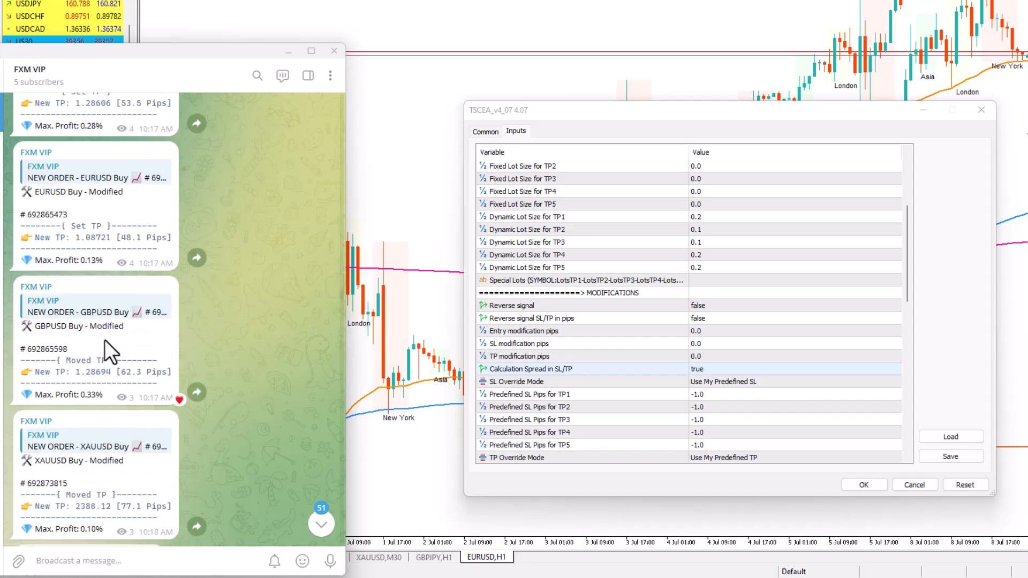
scroll(105, 342, up, 6)
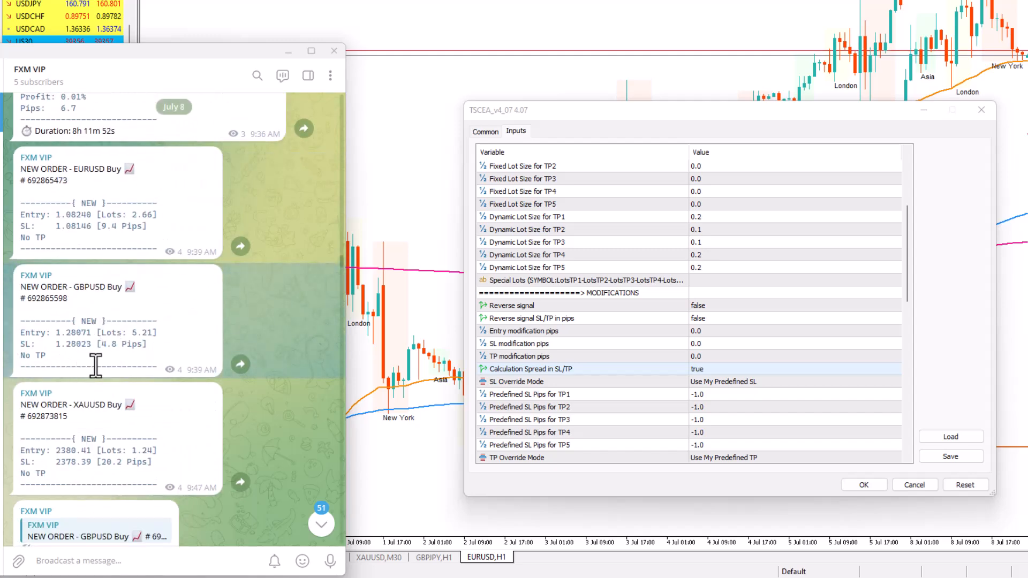
double_click(106, 349)
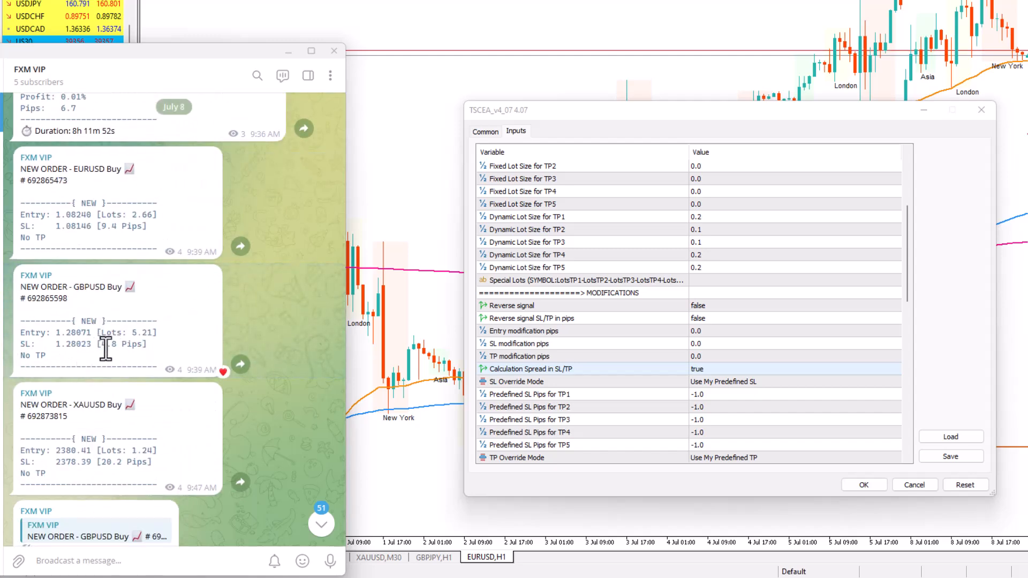
drag(105, 350, 116, 350)
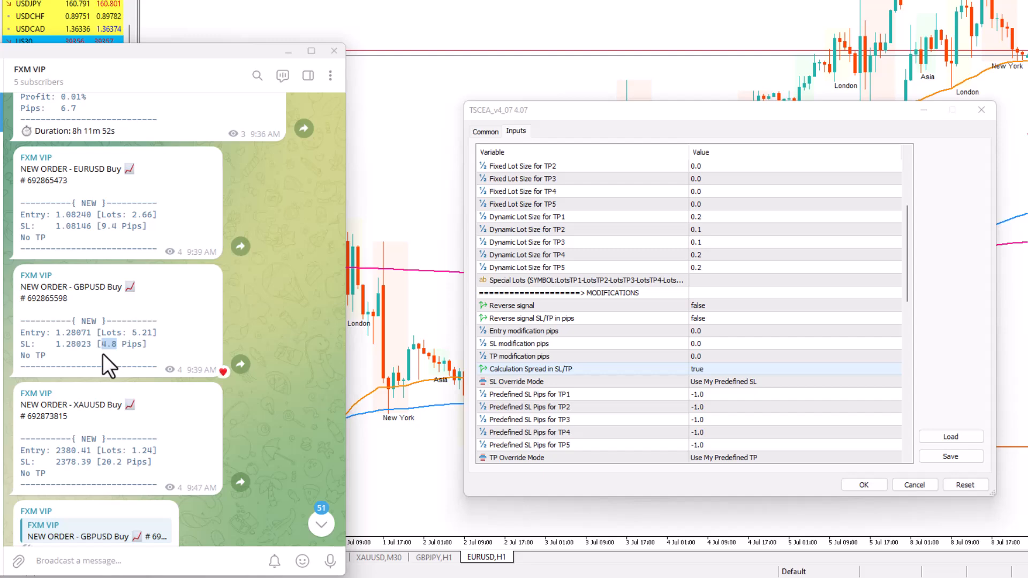
Review the moved SL and partial close messages up to EURUSD Partial Number 4 and highlight its pips value
scroll(102, 353, down, 5)
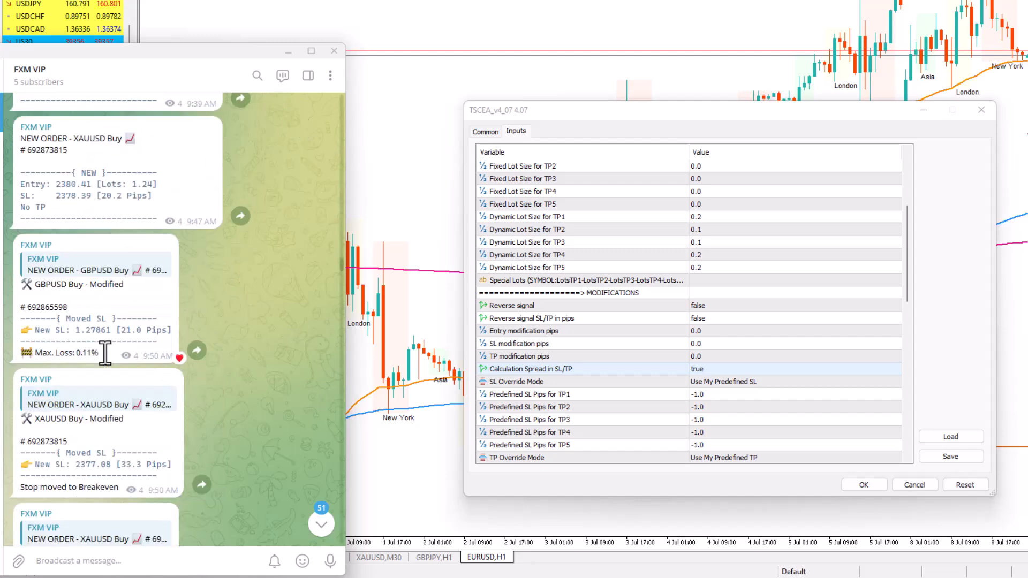
scroll(104, 350, down, 7)
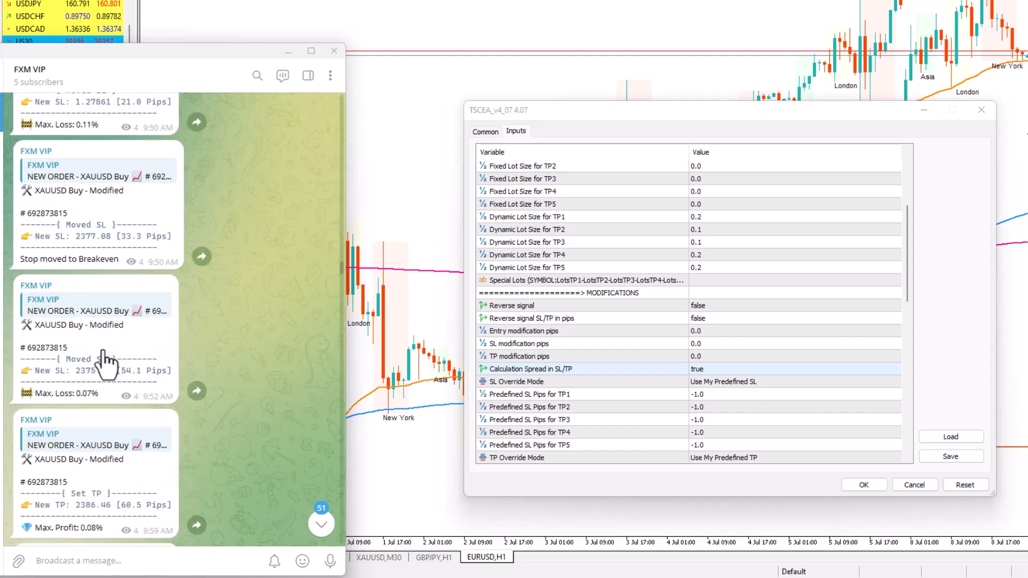
scroll(106, 350, down, 8)
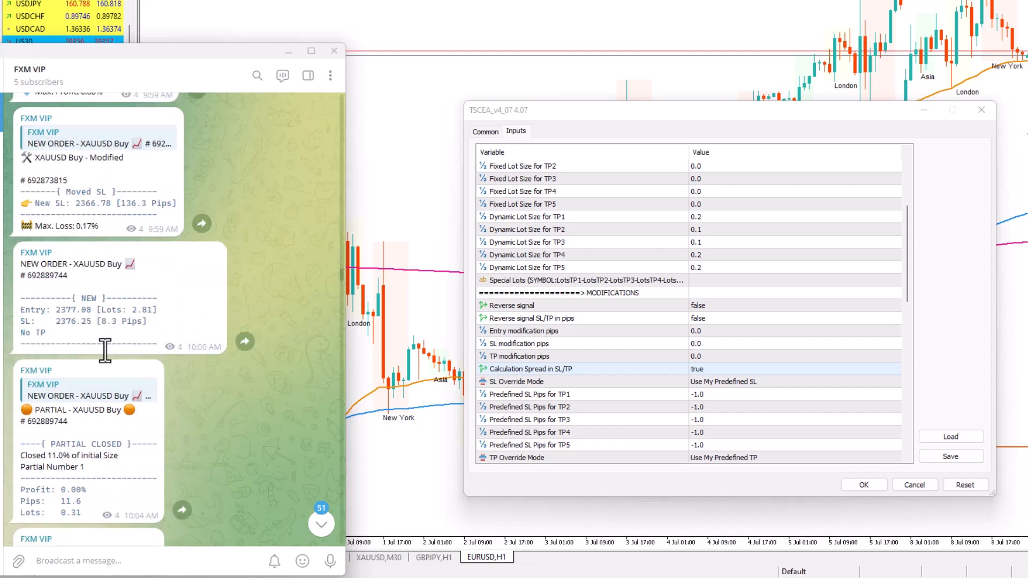
double_click(152, 357)
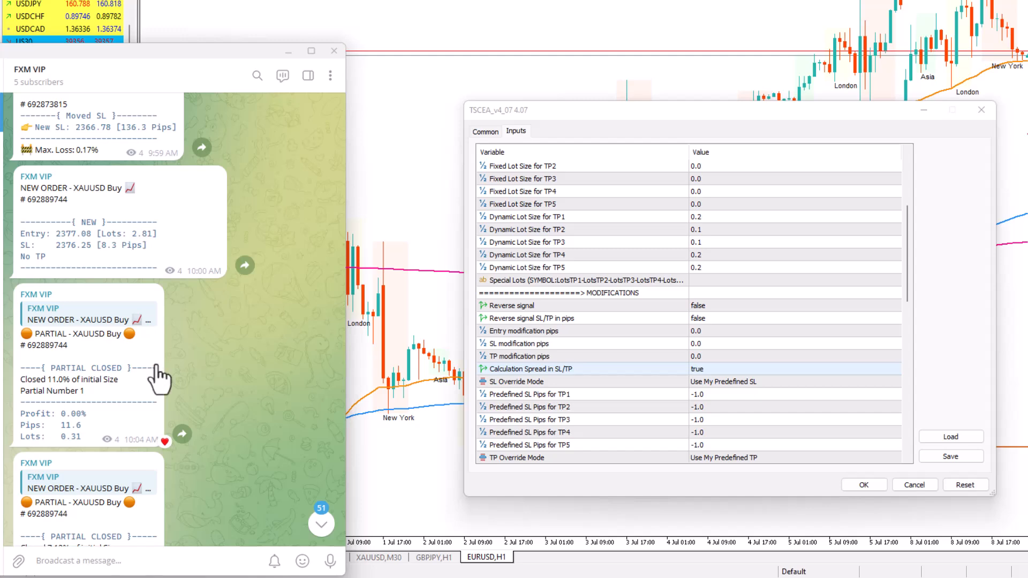
scroll(92, 341, down, 6)
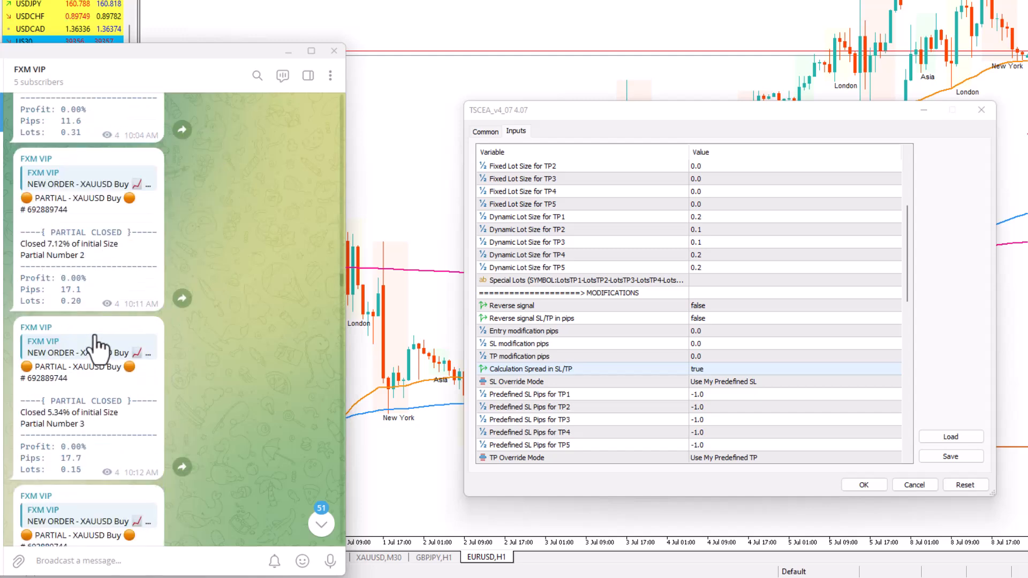
scroll(132, 245, down, 10)
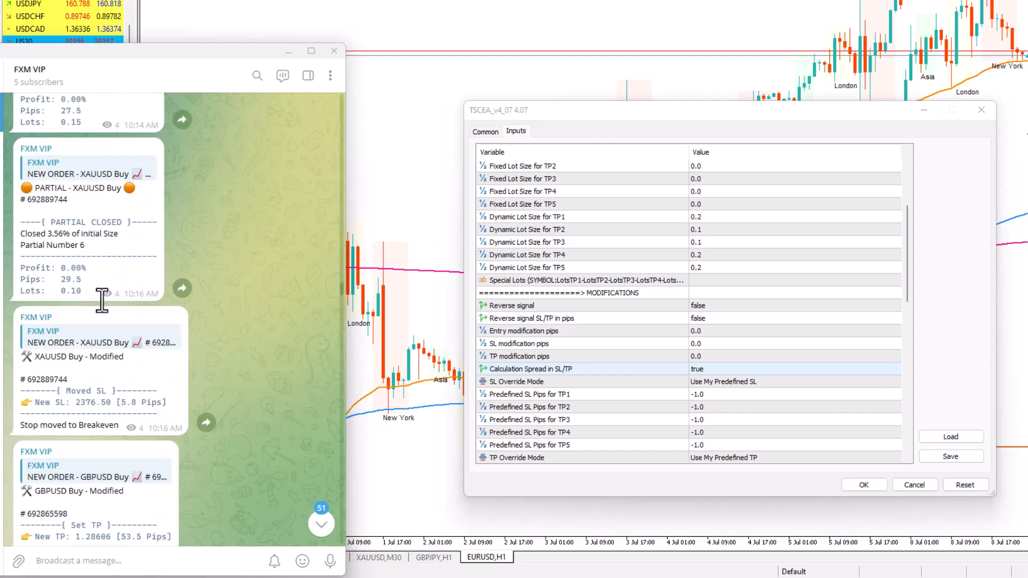
scroll(105, 313, down, 7)
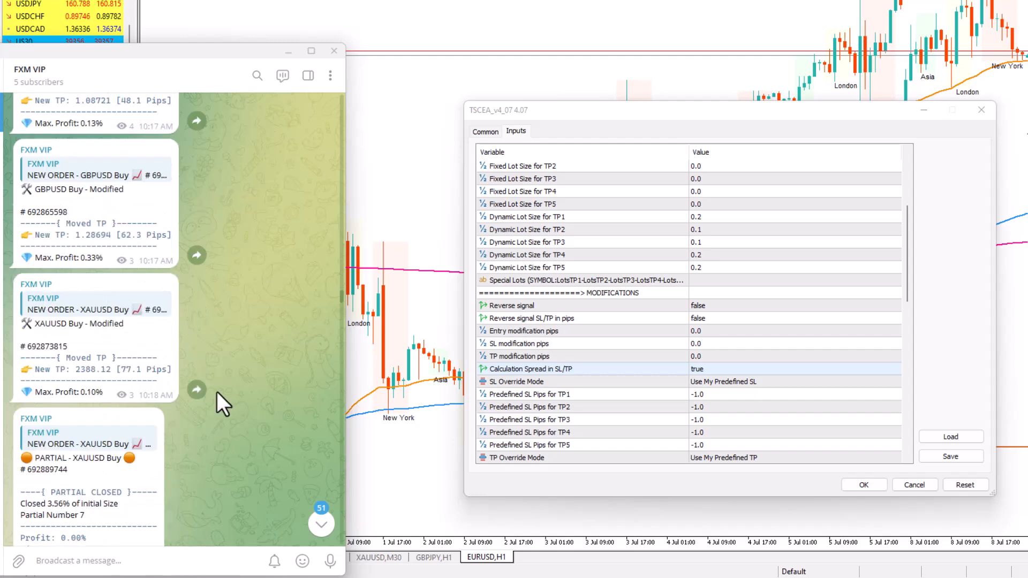
scroll(211, 385, down, 10)
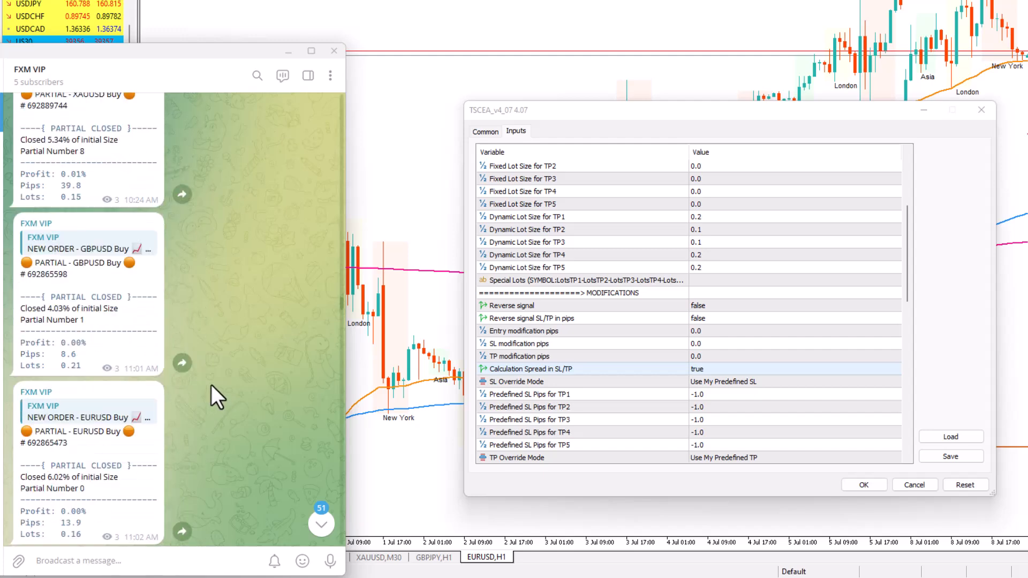
scroll(211, 385, down, 10)
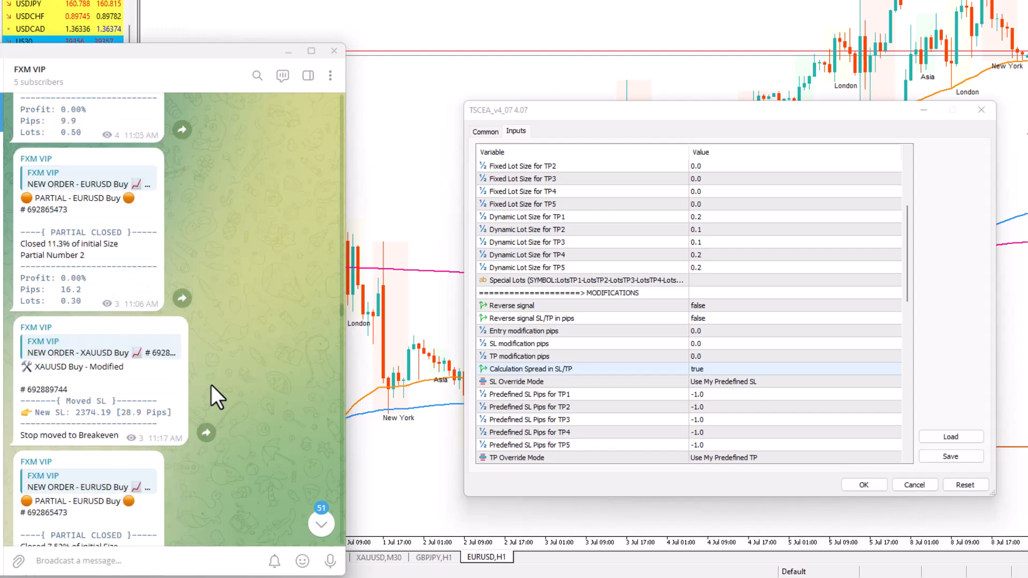
scroll(211, 384, down, 5)
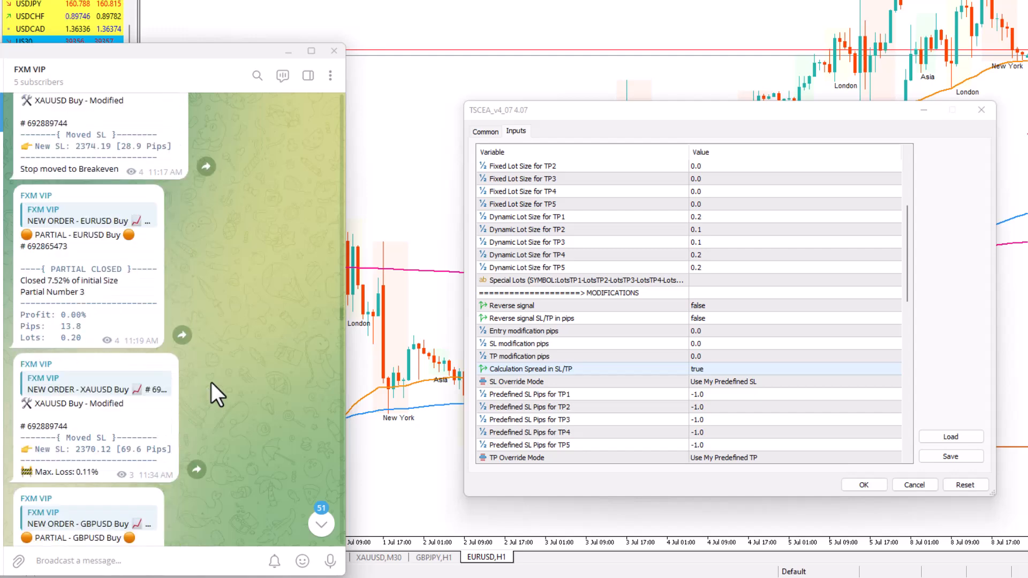
scroll(248, 333, down, 5)
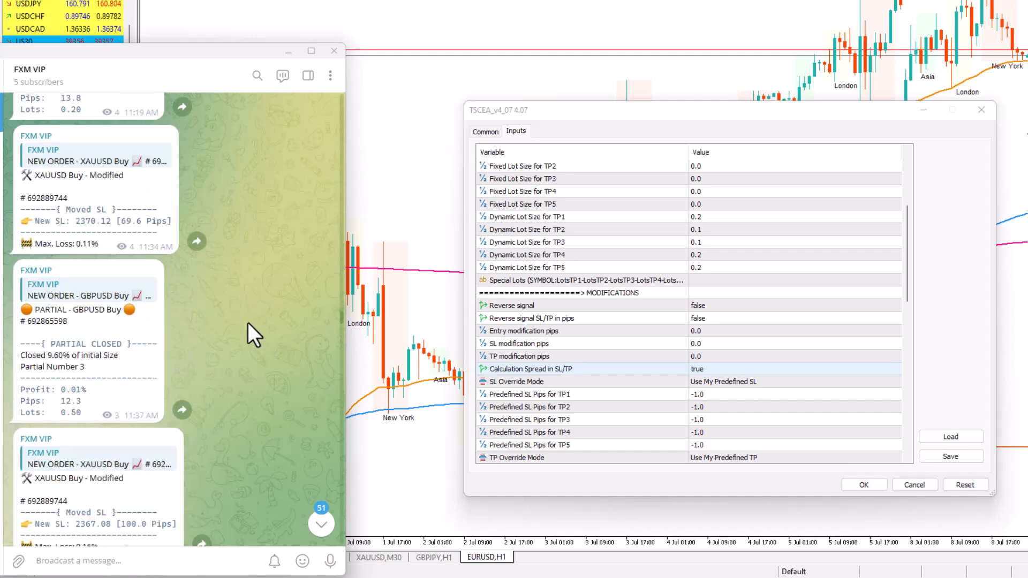
scroll(248, 323, down, 10)
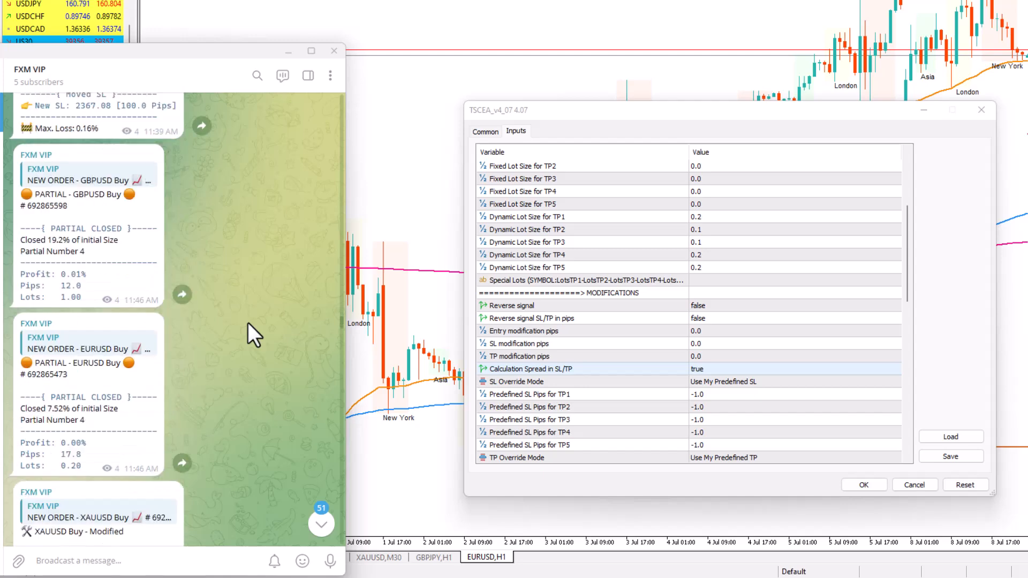
scroll(248, 322, down, 1)
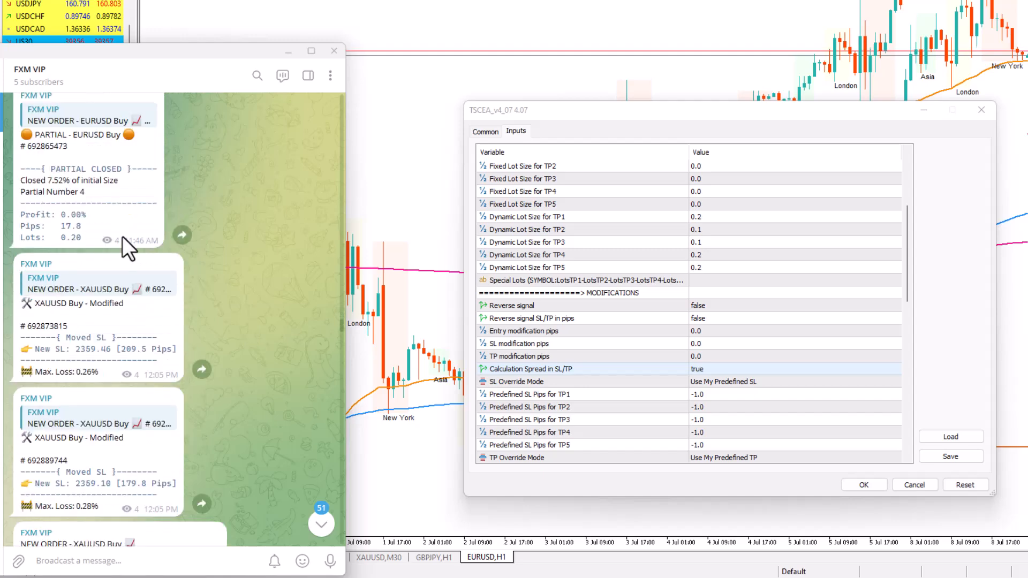
drag(63, 225, 88, 225)
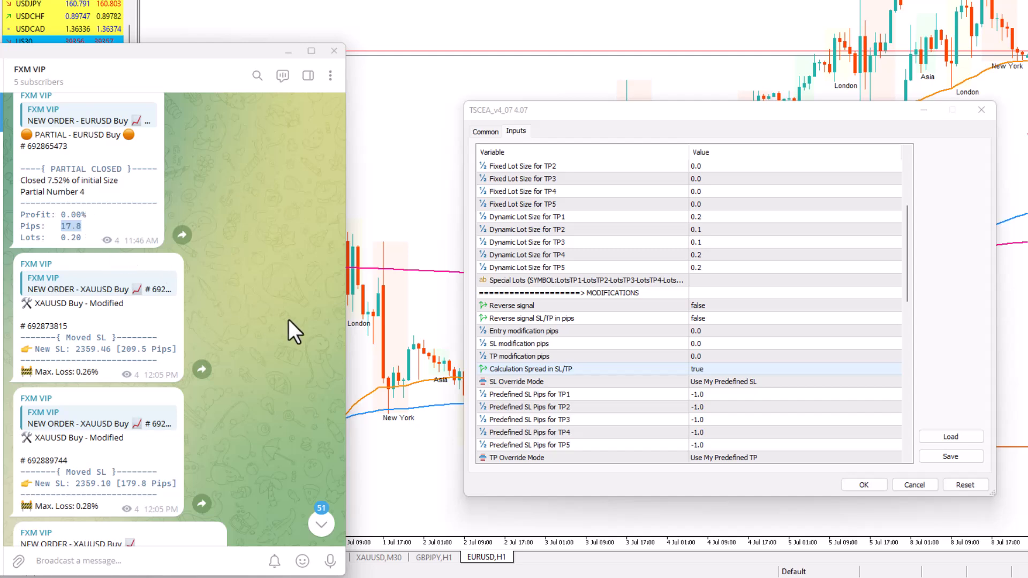
Compare the neighbouring GBPUSD and EURUSD partial closes, and read on to the next XAUUSD new order message
scroll(288, 319, up, 4)
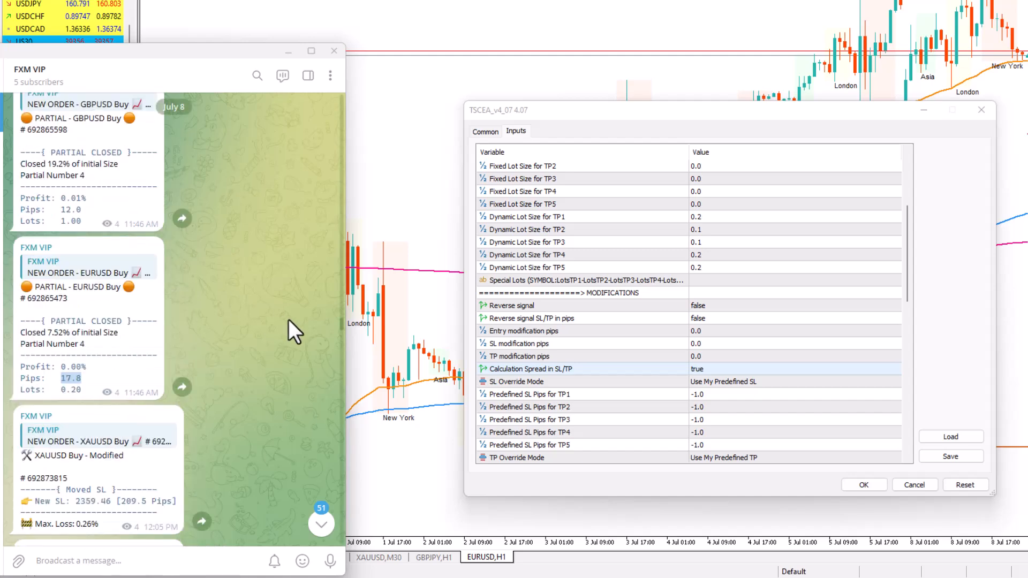
scroll(288, 319, up, 4)
scroll(288, 320, down, 2)
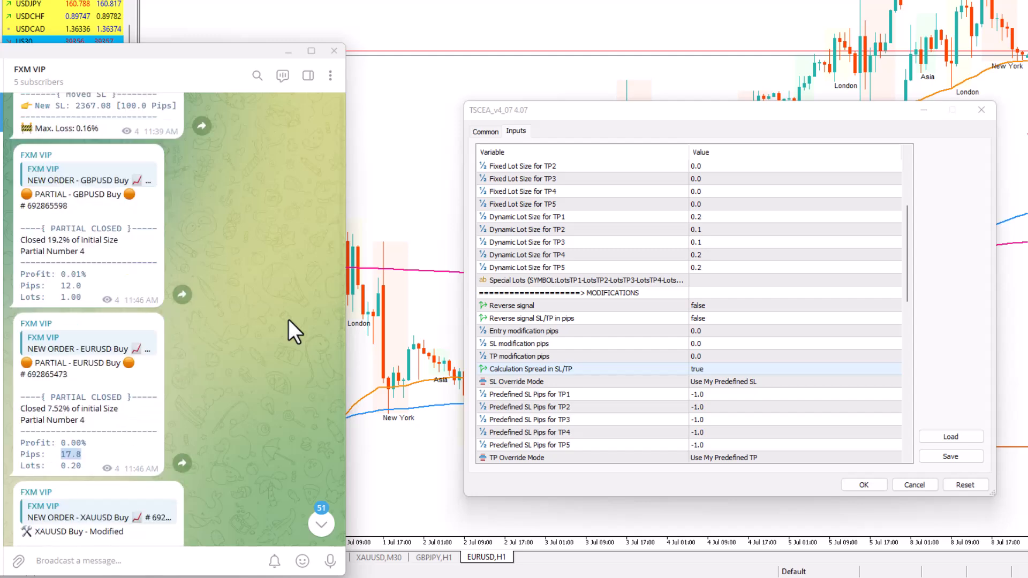
scroll(289, 319, down, 6)
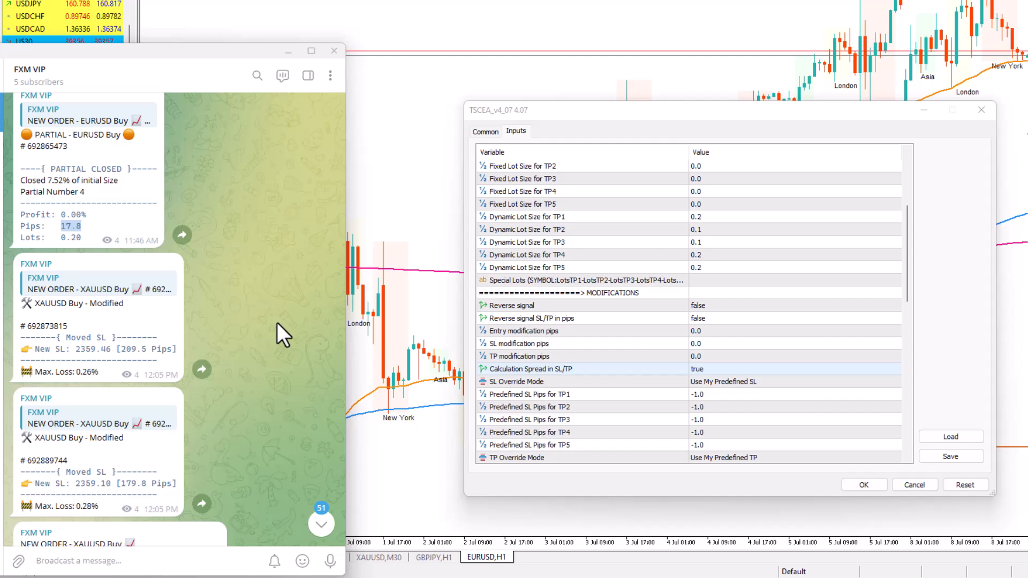
scroll(277, 322, down, 6)
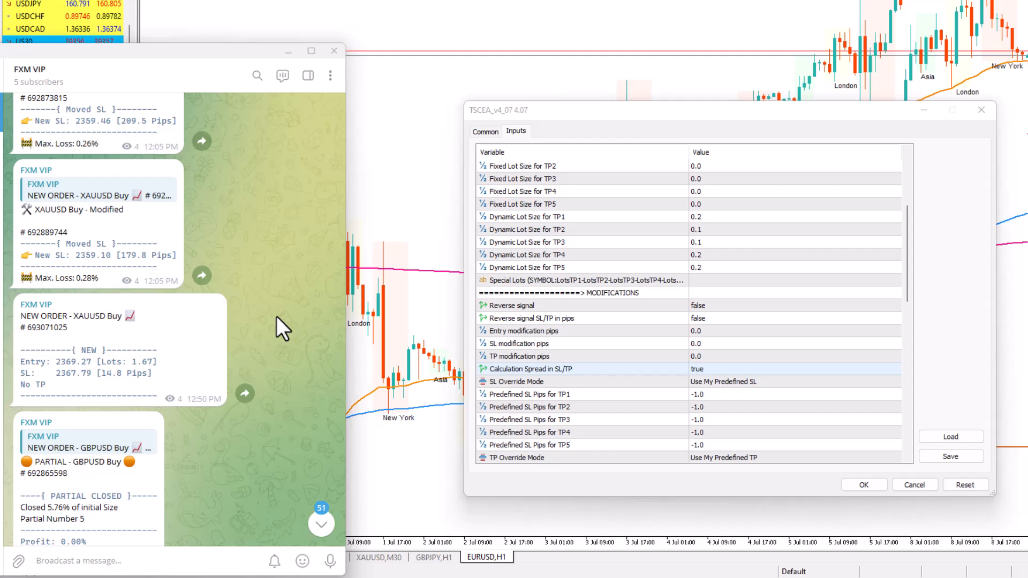
scroll(276, 315, down, 1)
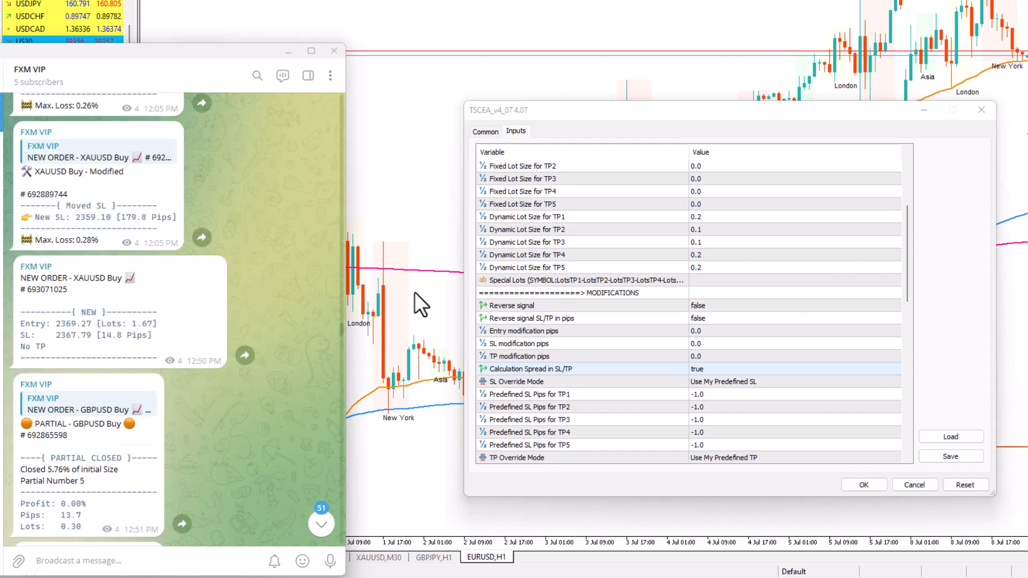
Return to the TSCEA_v4_07 inputs in MetaTrader 5 and set SL Override Mode to If Only SL Not Provided
scroll(809, 348, down, 1)
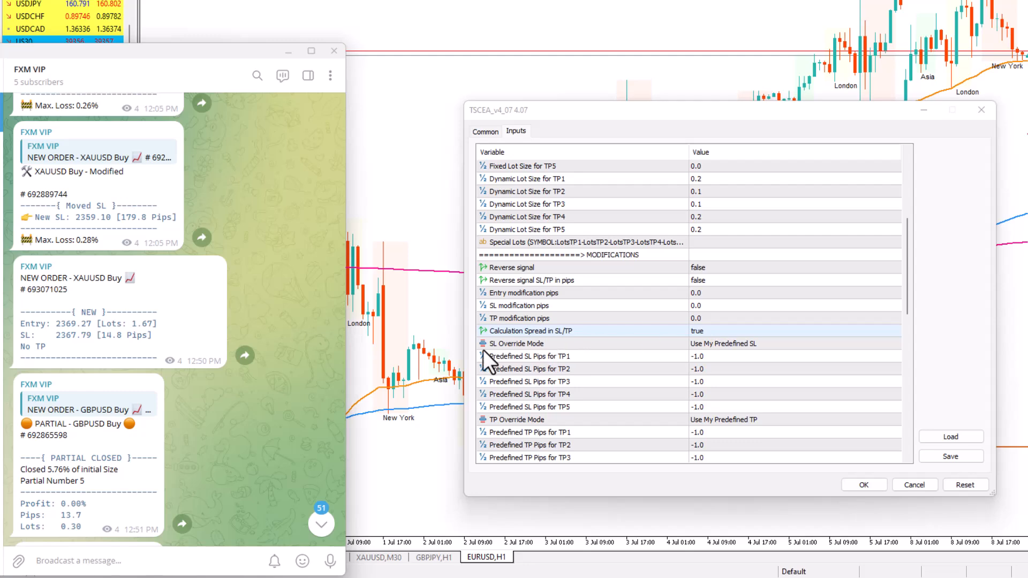
click(535, 357)
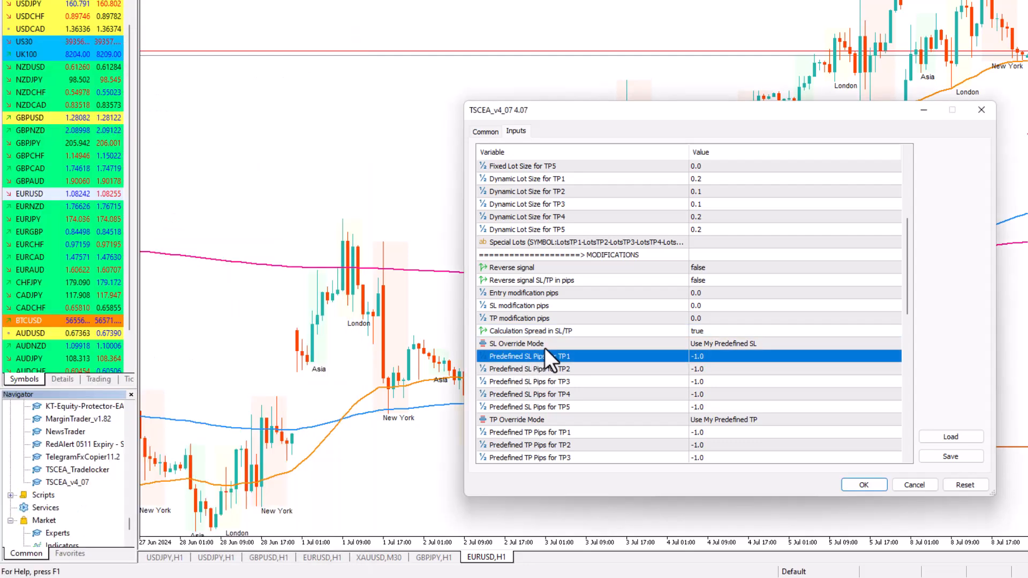
click(723, 343)
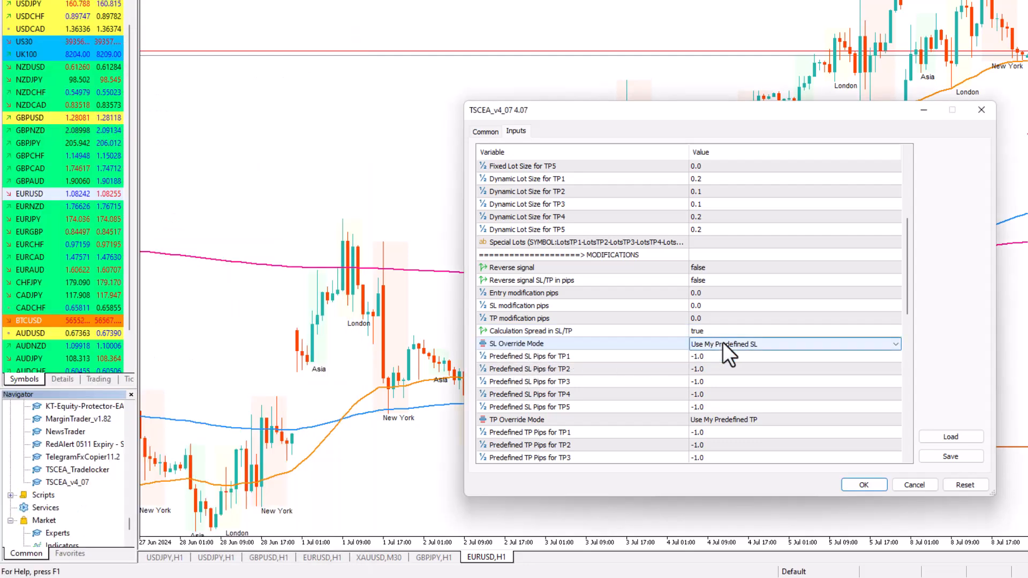
click(721, 342)
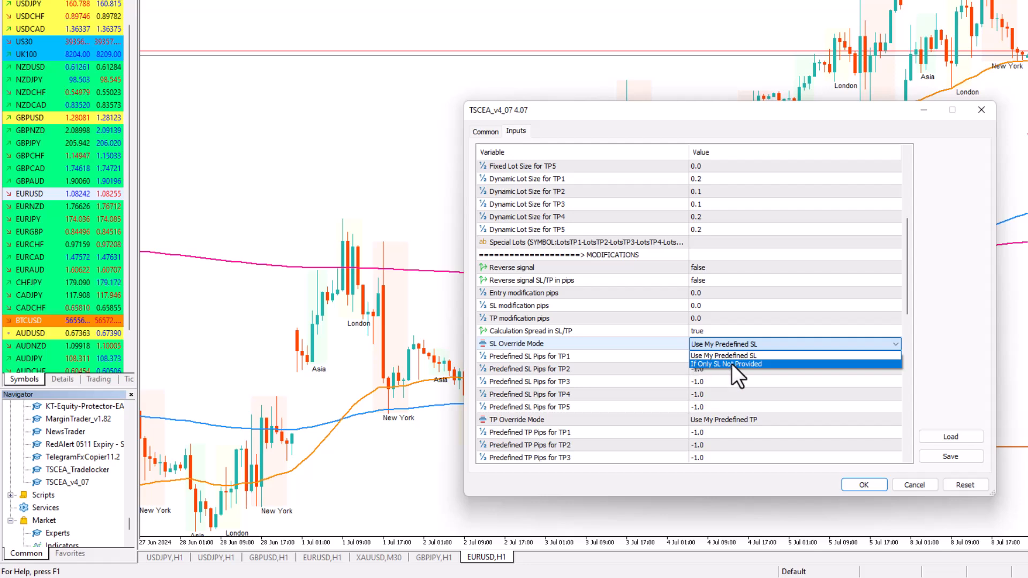
click(731, 364)
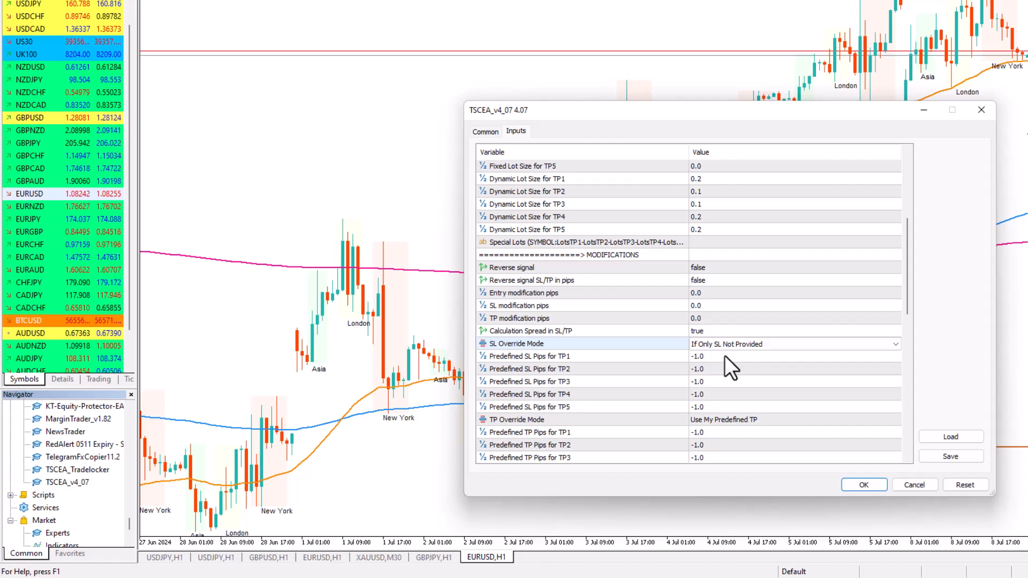
Set Predefined SL Pips for TP1 to 20 and check it against the lots management settings
click(725, 356)
click(722, 360)
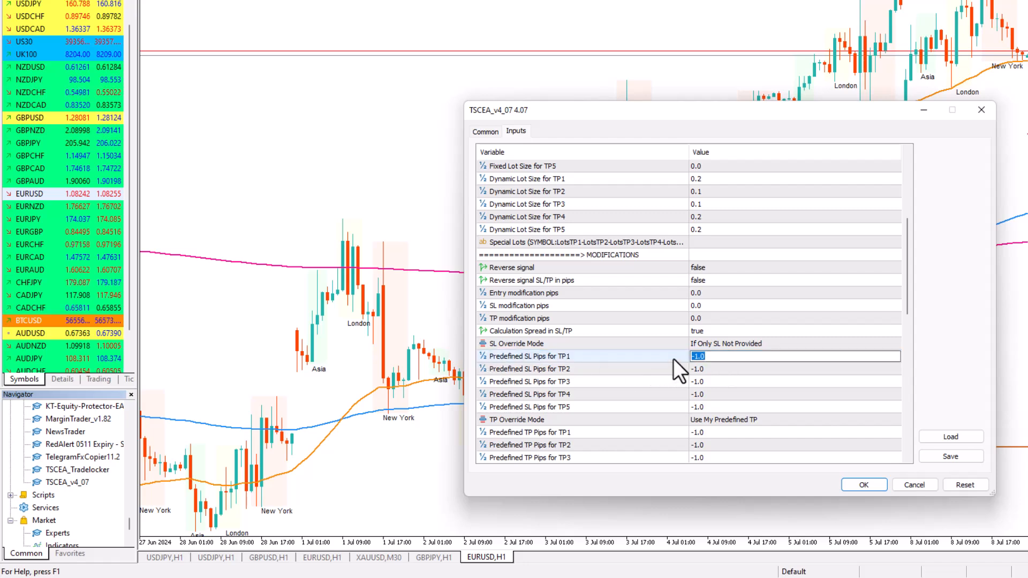
text(30)
key(BackSpace)
text(0)
click(736, 380)
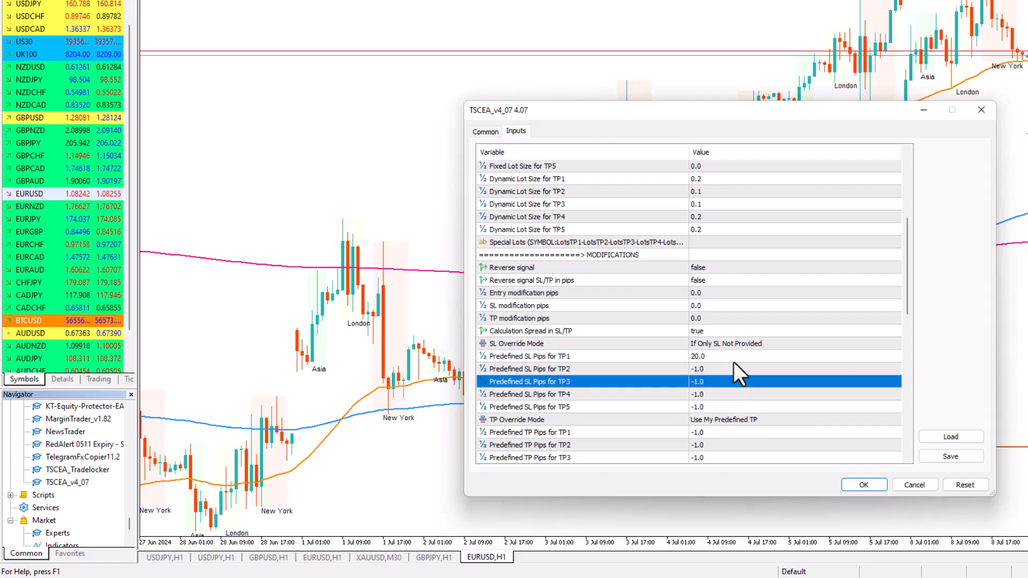
click(723, 357)
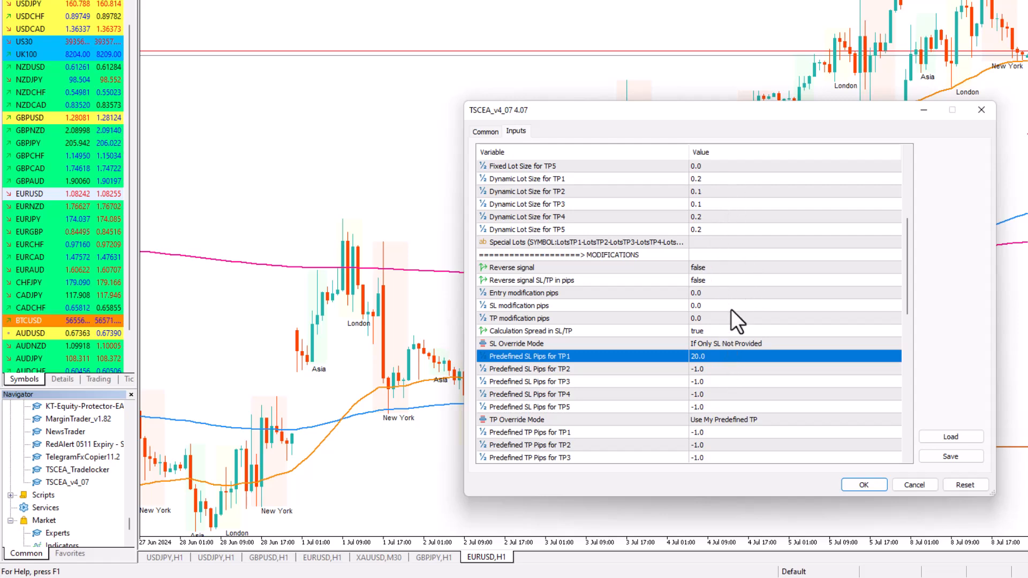
scroll(731, 309, up, 3)
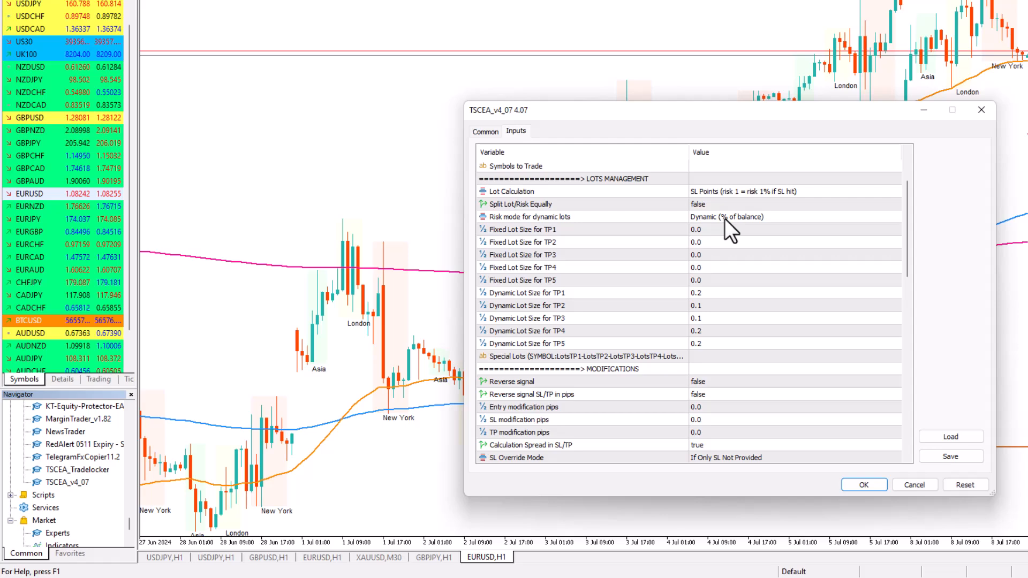
scroll(797, 285, down, 5)
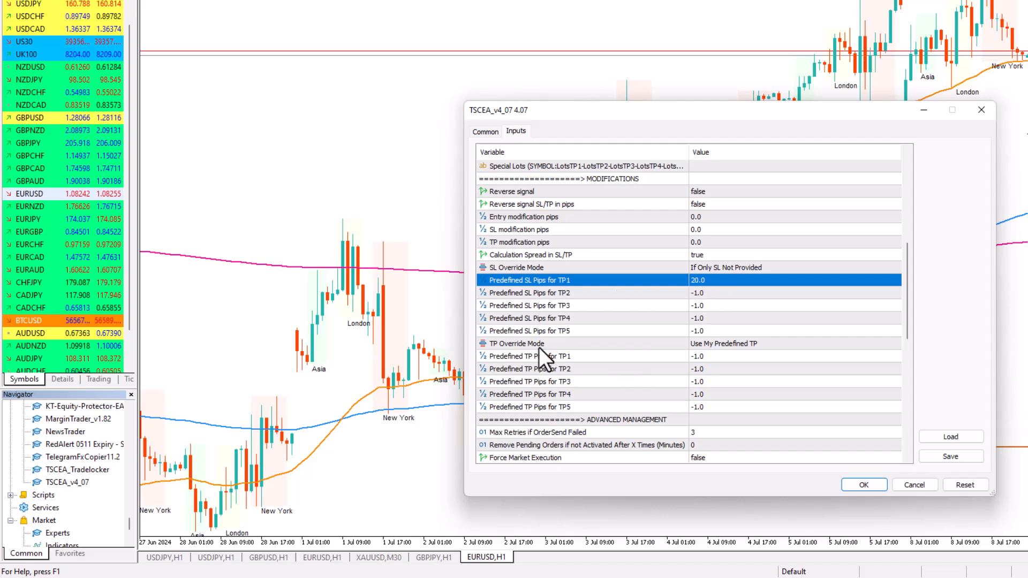
Check the TP Override Mode options and keep Use My Predefined TP selected
click(522, 346)
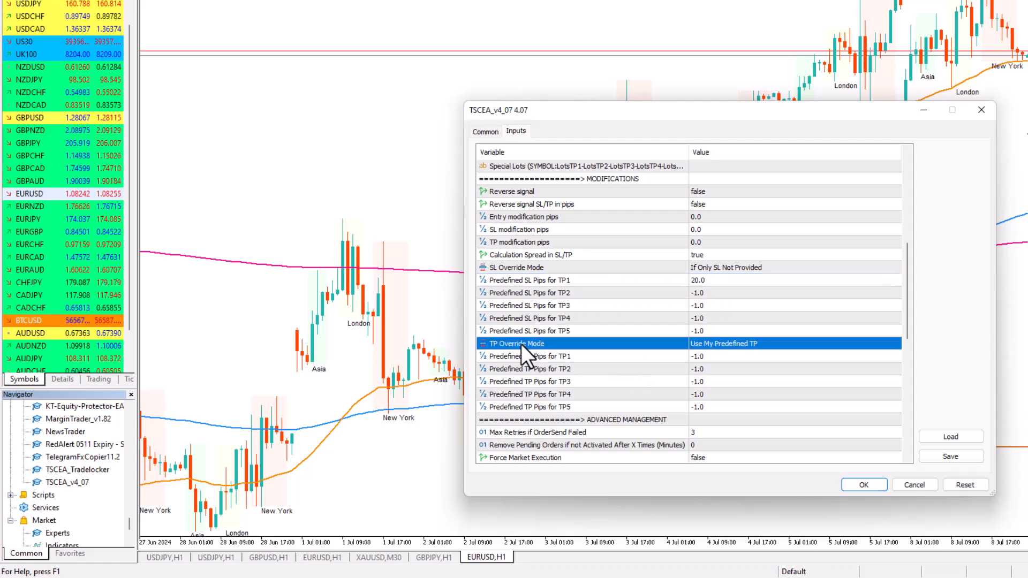
click(734, 342)
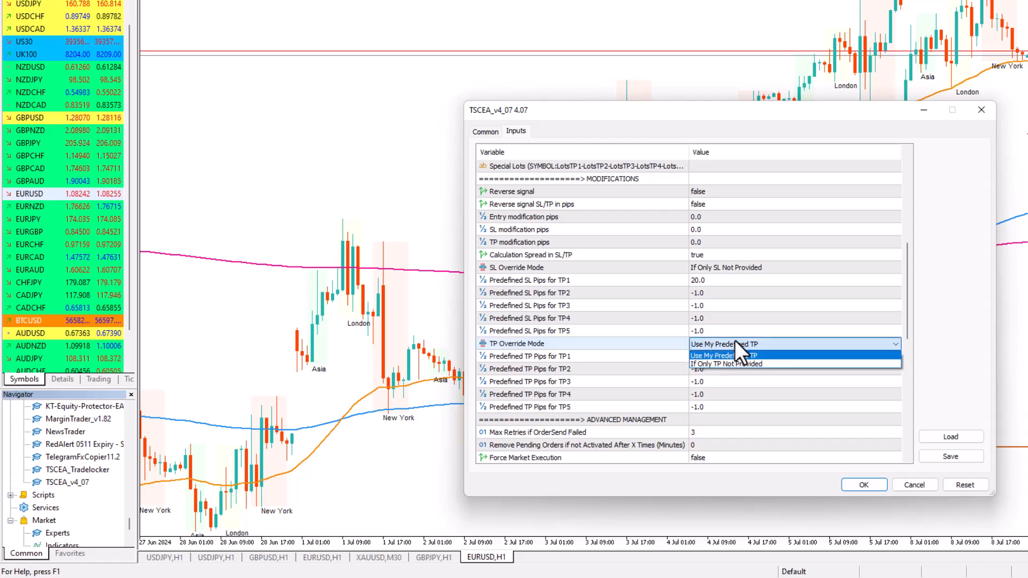
click(735, 340)
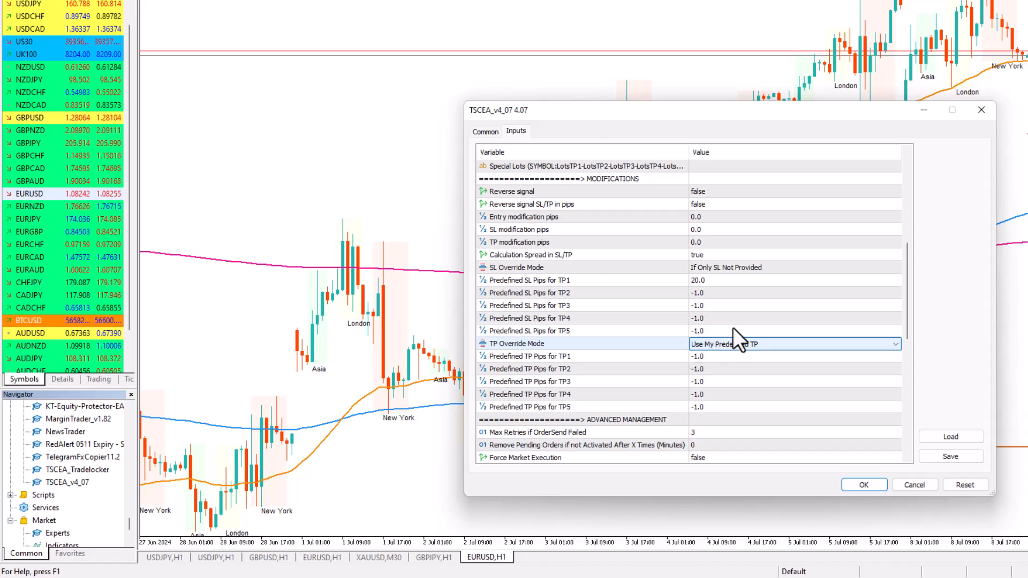
click(733, 330)
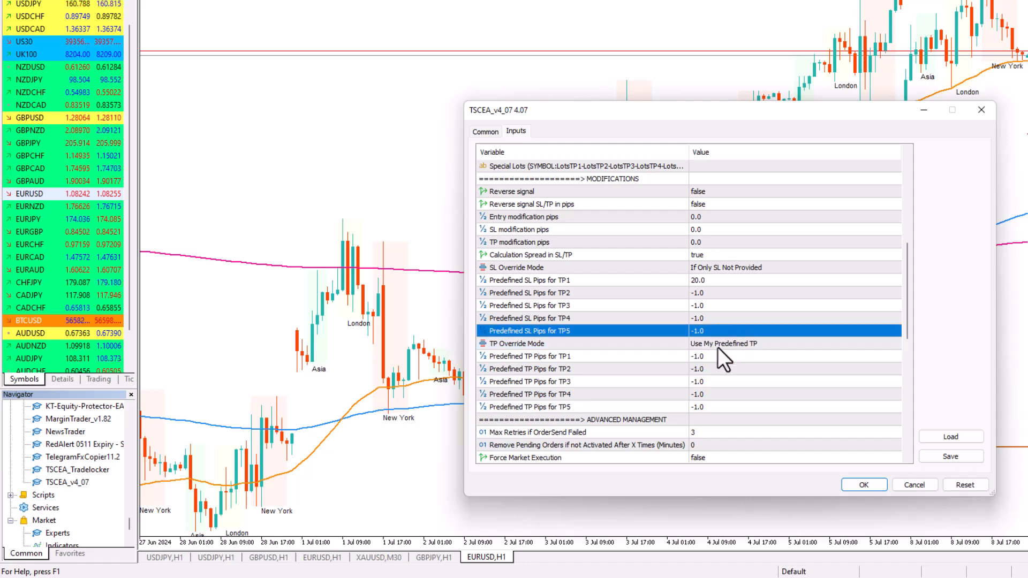
click(747, 345)
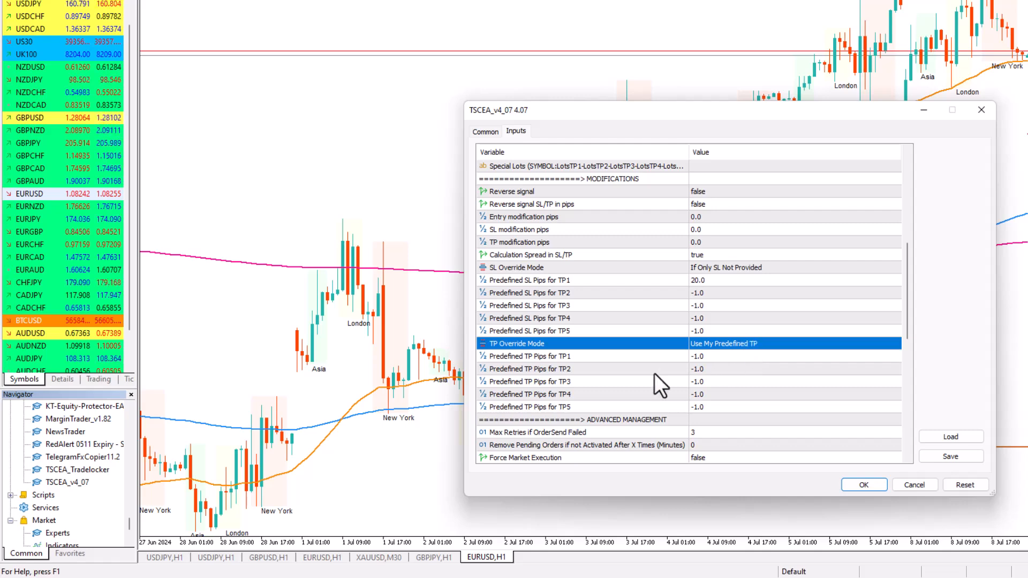
Review the Advanced Management inputs from Max Retries if OrderSend Failed through Check Already Opened Order with Same Price
scroll(654, 374, down, 1)
scroll(744, 332, down, 1)
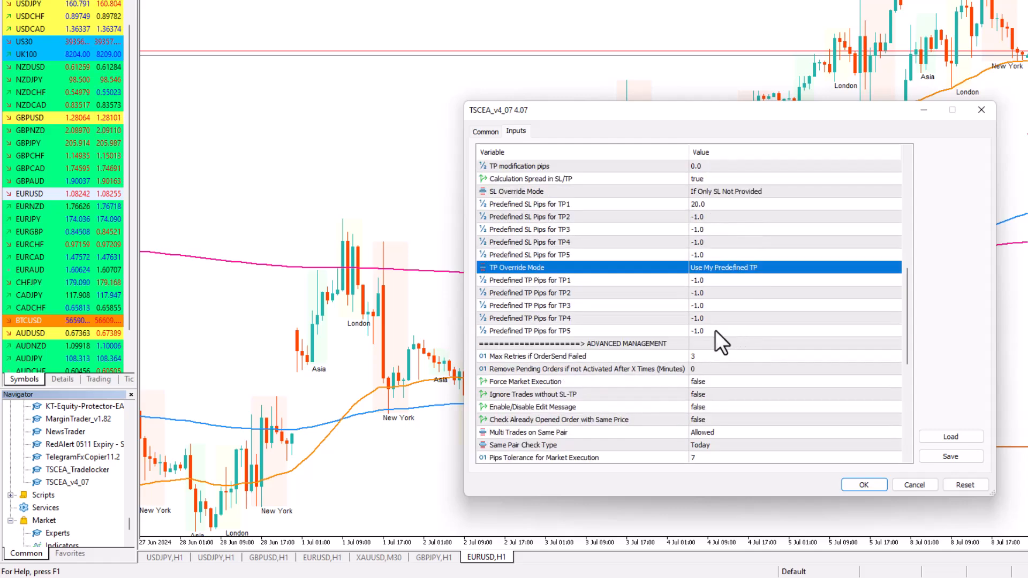
scroll(696, 335, down, 1)
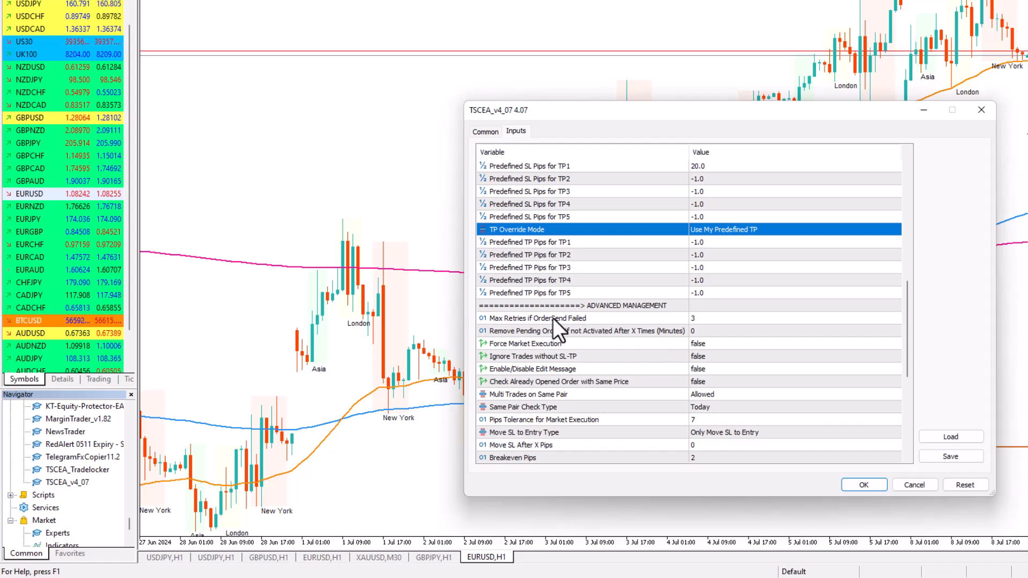
double_click(718, 319)
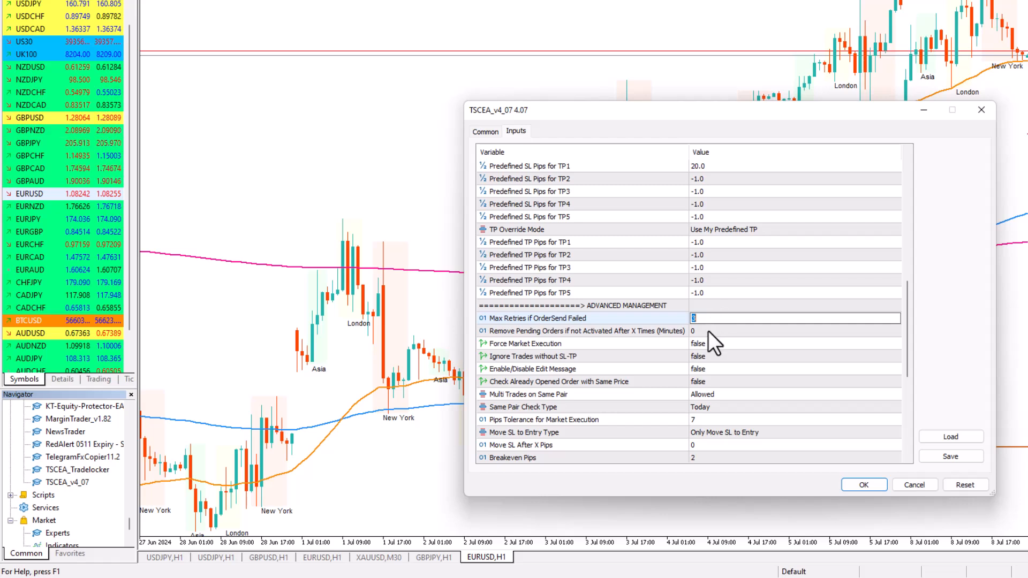
click(708, 331)
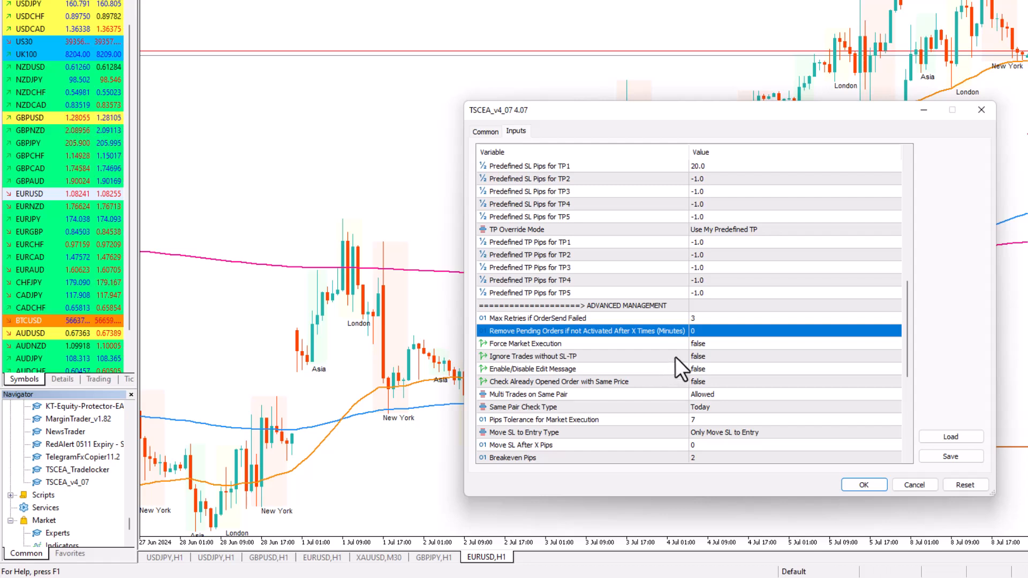
click(707, 360)
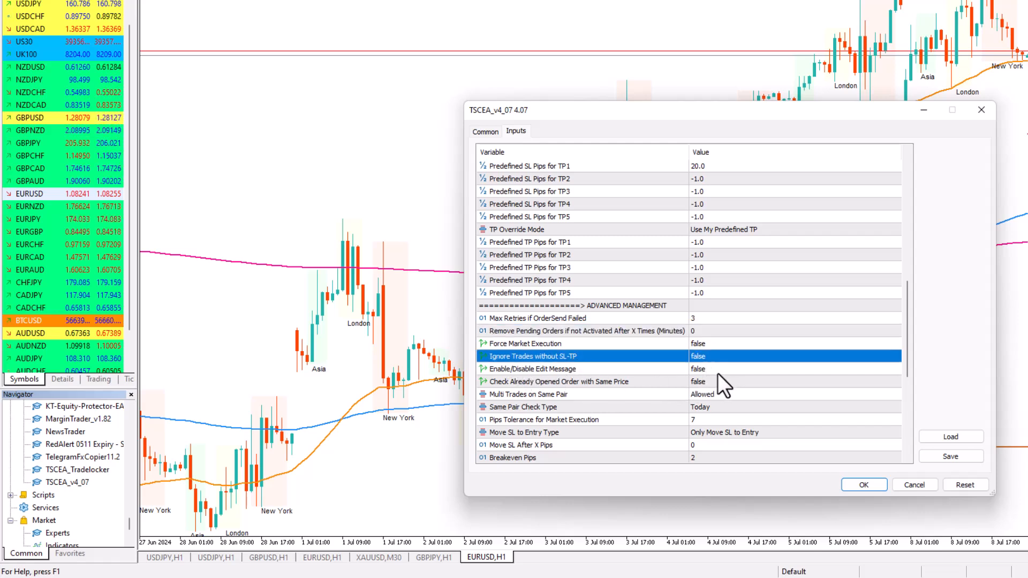
click(502, 370)
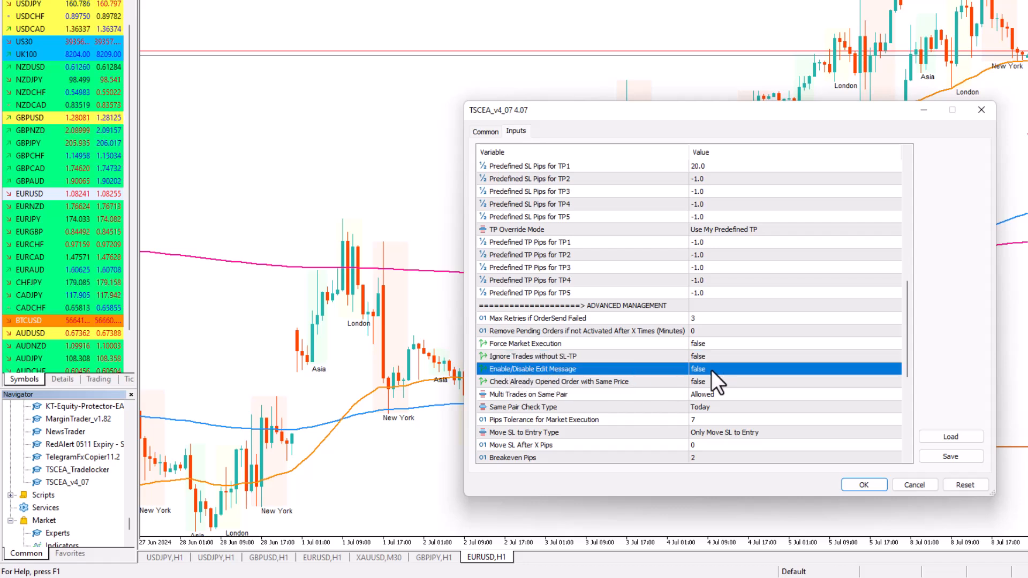
click(497, 381)
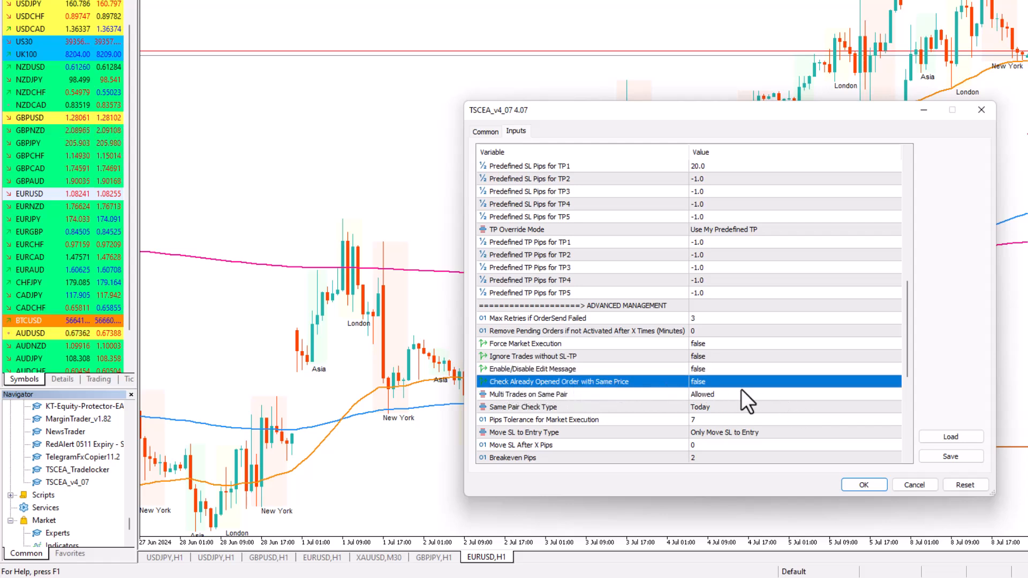
Set Pips Tolerance for Market Execution to 10 in the Advanced Management inputs
scroll(575, 345, down, 1)
scroll(574, 346, down, 1)
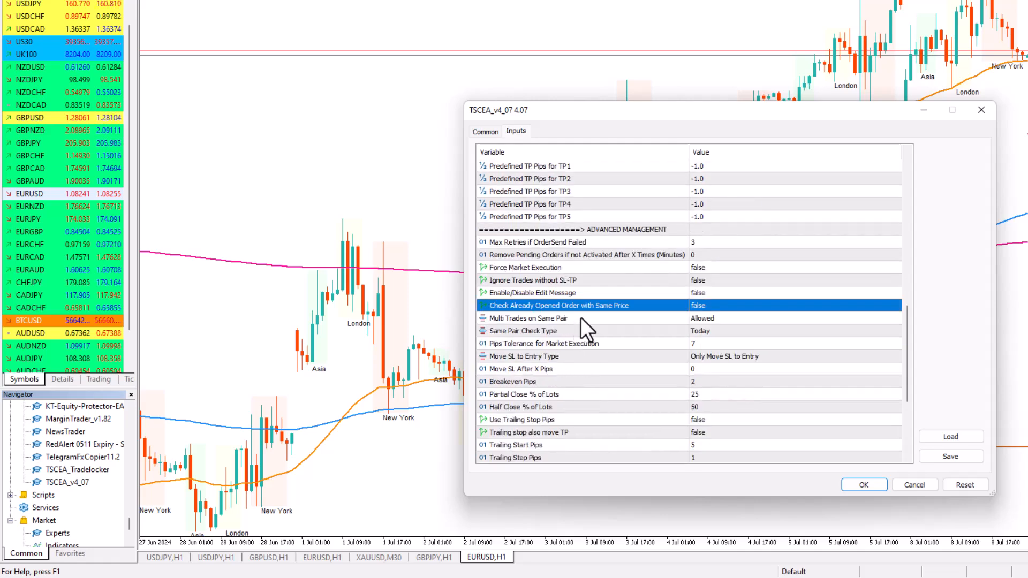
click(524, 331)
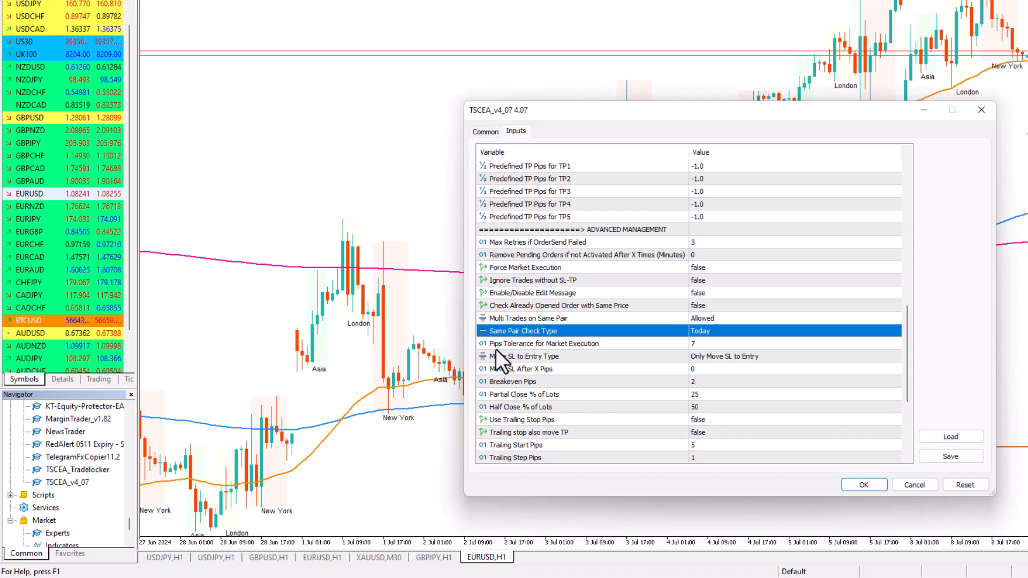
double_click(704, 344)
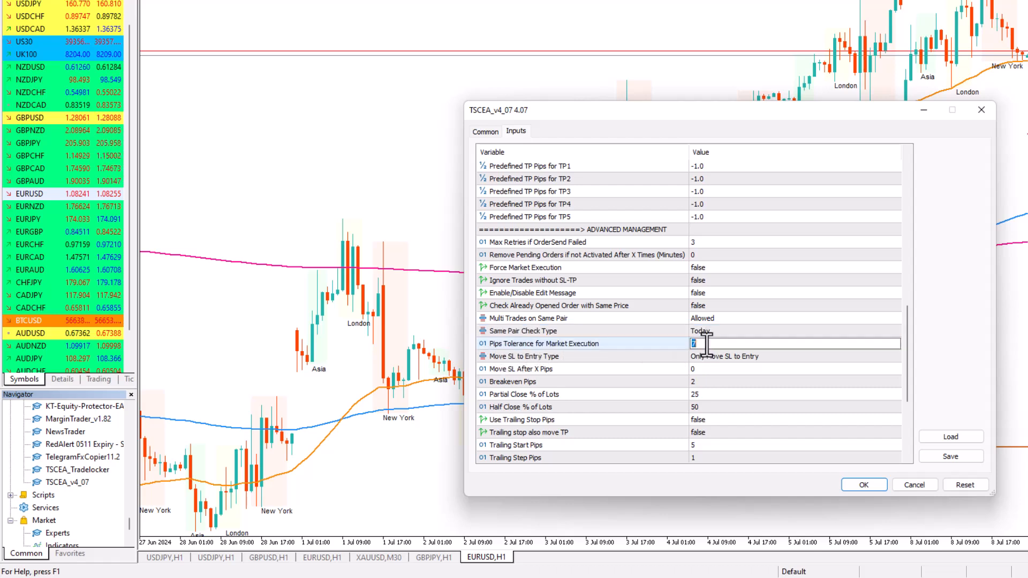
text(10)
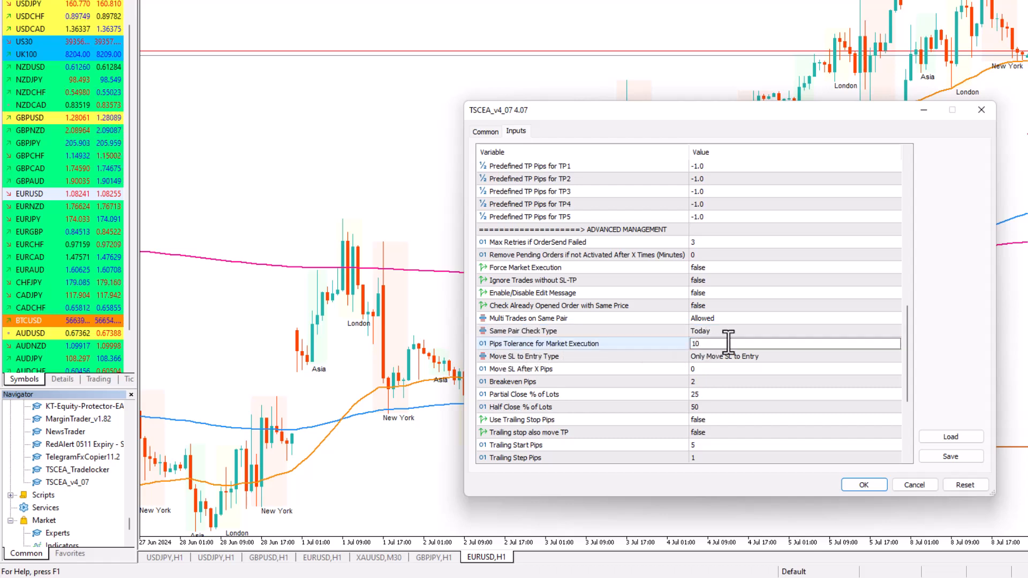
click(735, 323)
click(710, 343)
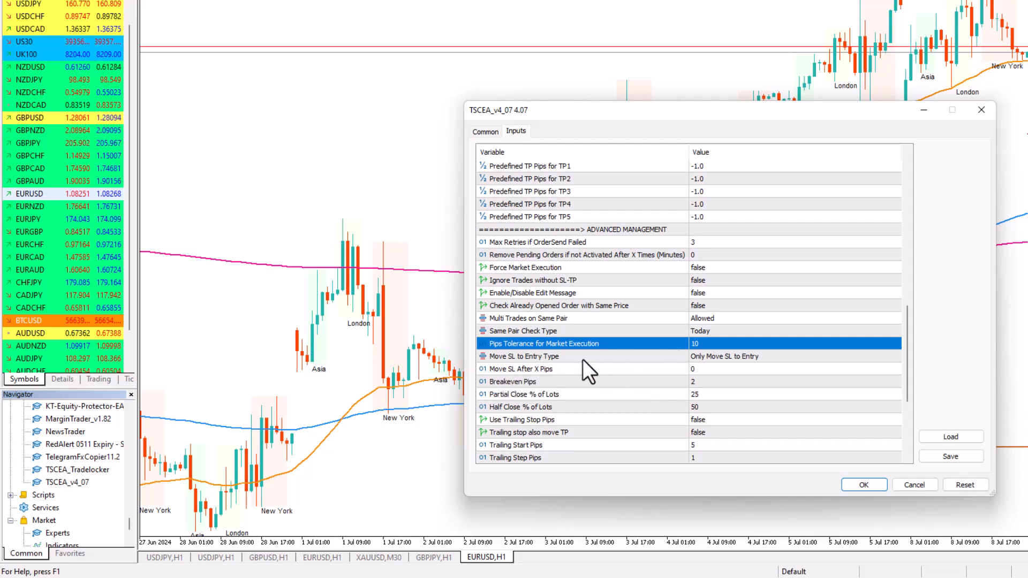
Examine the Move SL to Entry Type options, keep Only Move SL to Entry, and check the Breakeven Pips input
click(704, 354)
click(704, 354)
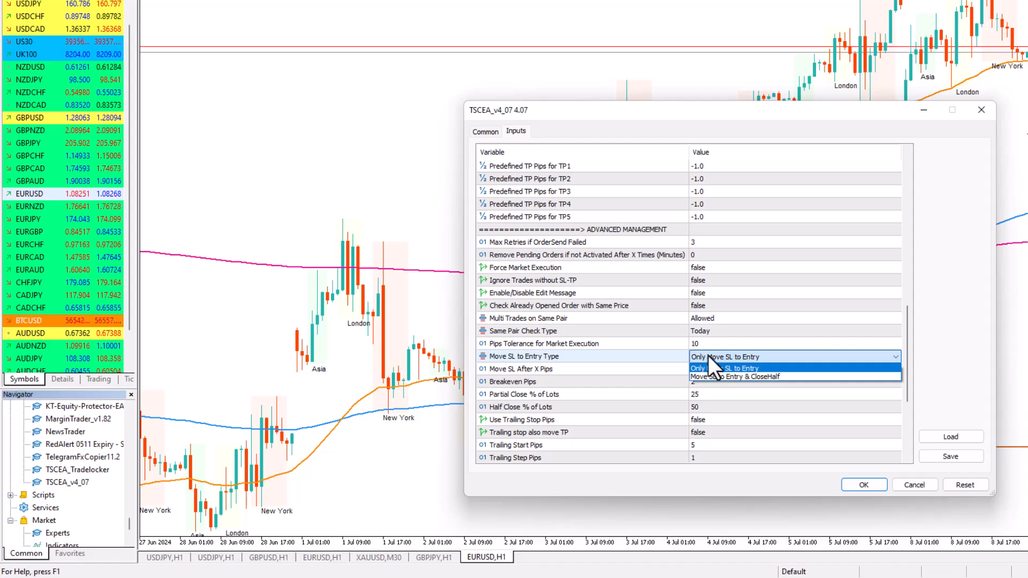
click(707, 356)
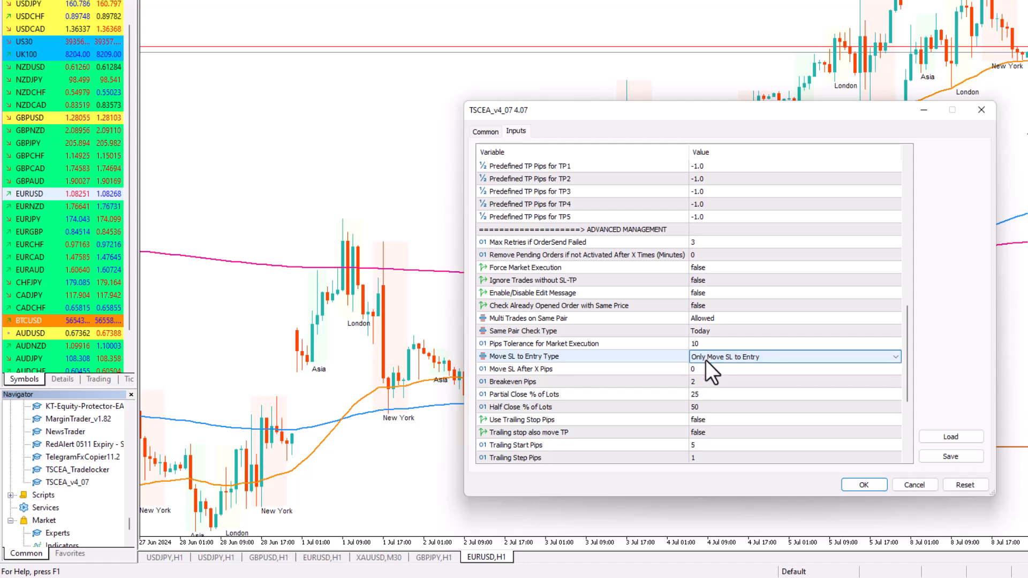
click(535, 367)
click(614, 383)
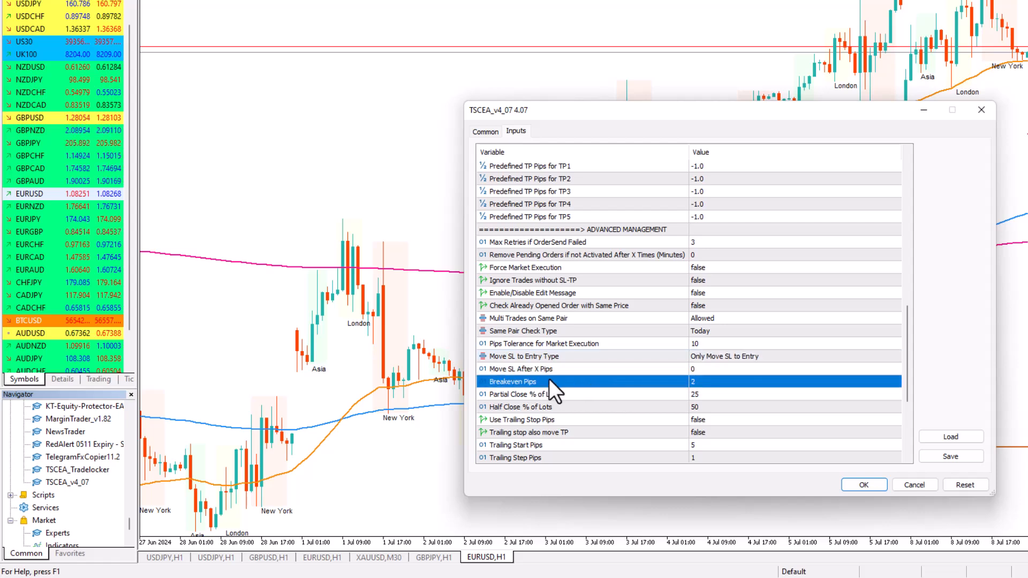
Set Partial Close % of Lots to 10 and check the Half Close % of Lots input
click(571, 394)
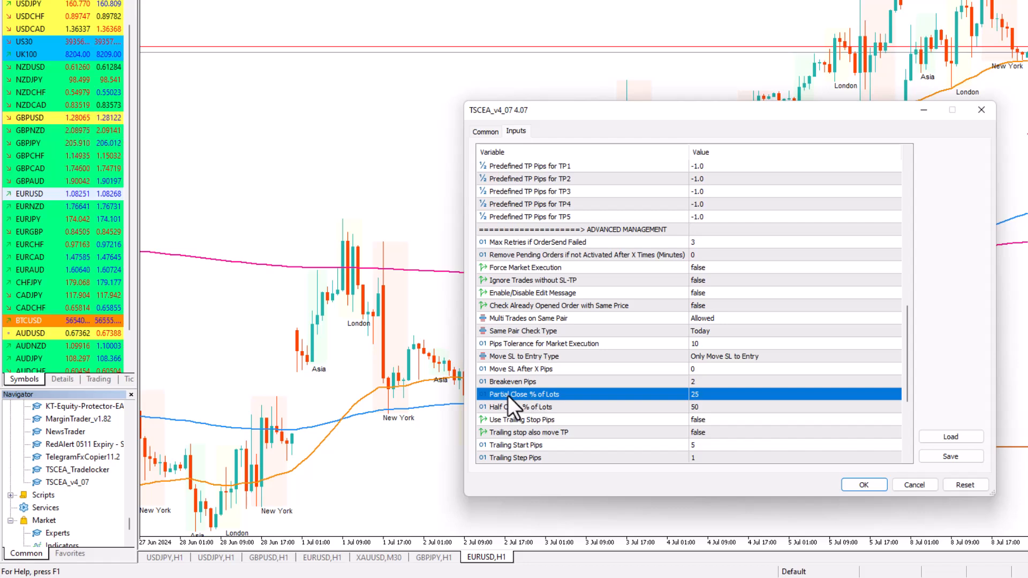
click(700, 394)
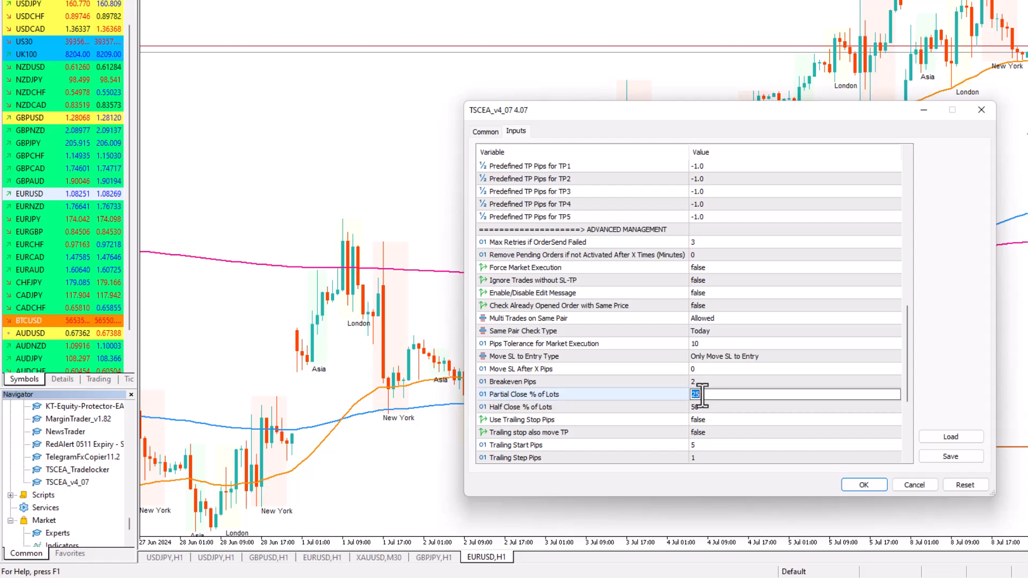
text(10)
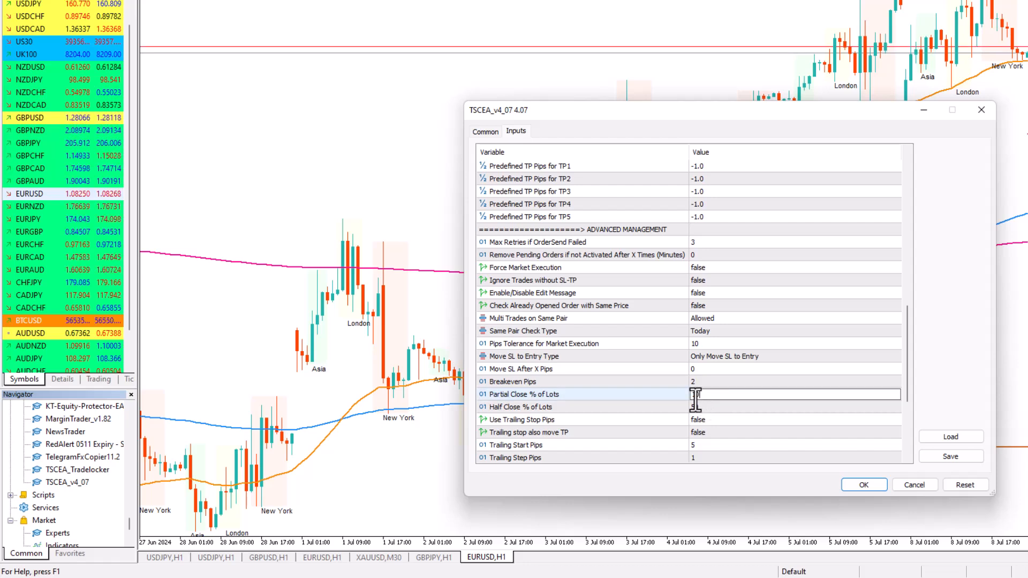
click(707, 407)
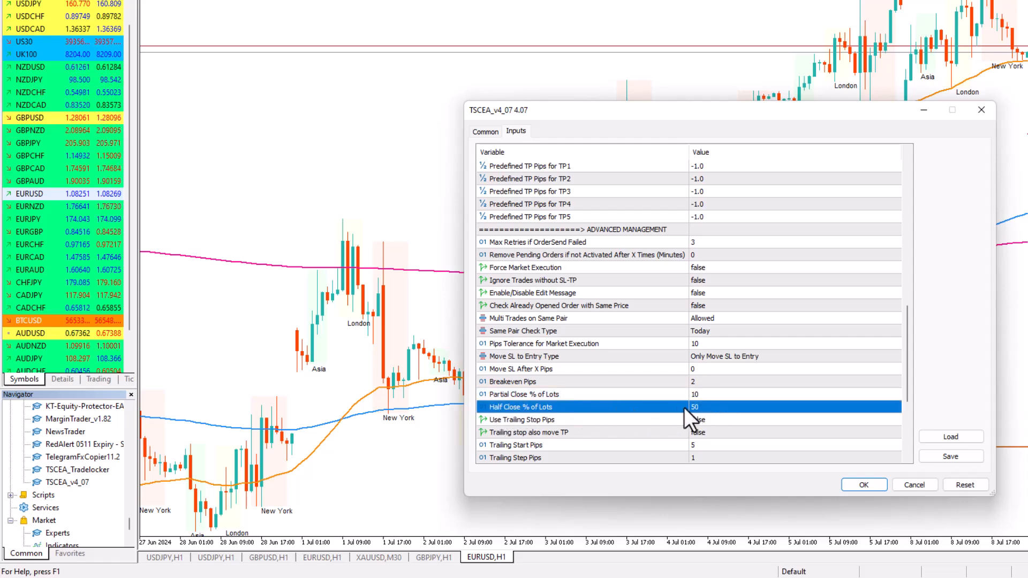
Review the trailing stop and Smart Profit Lock inputs, and set On/Off Comment to false
scroll(553, 398, down, 1)
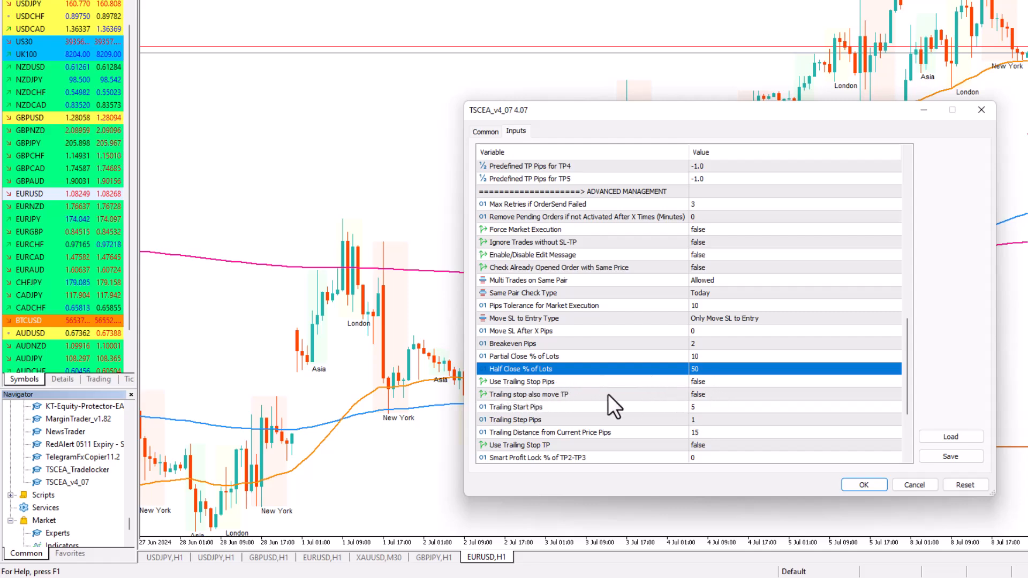
scroll(621, 401, down, 1)
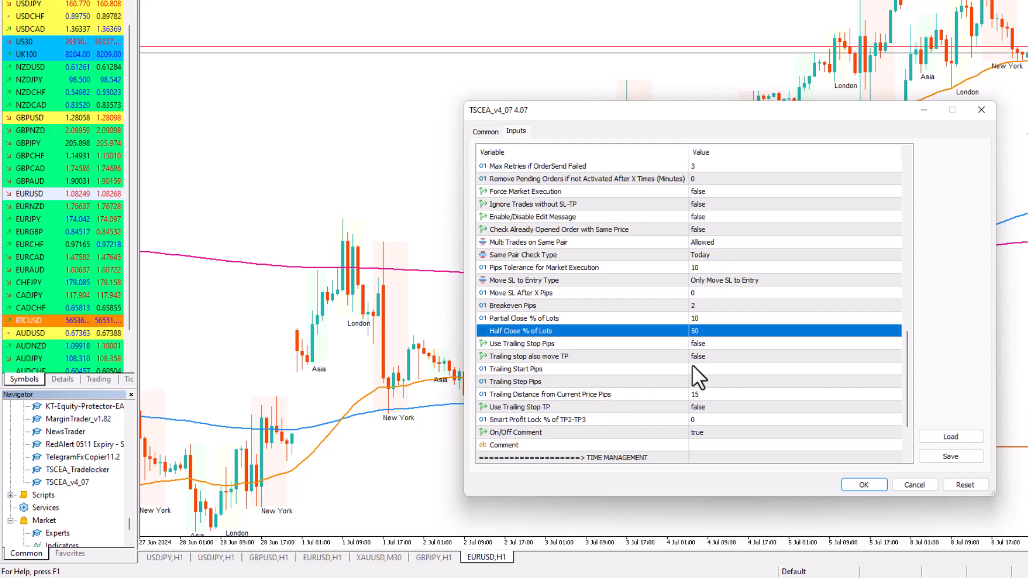
click(556, 409)
click(627, 420)
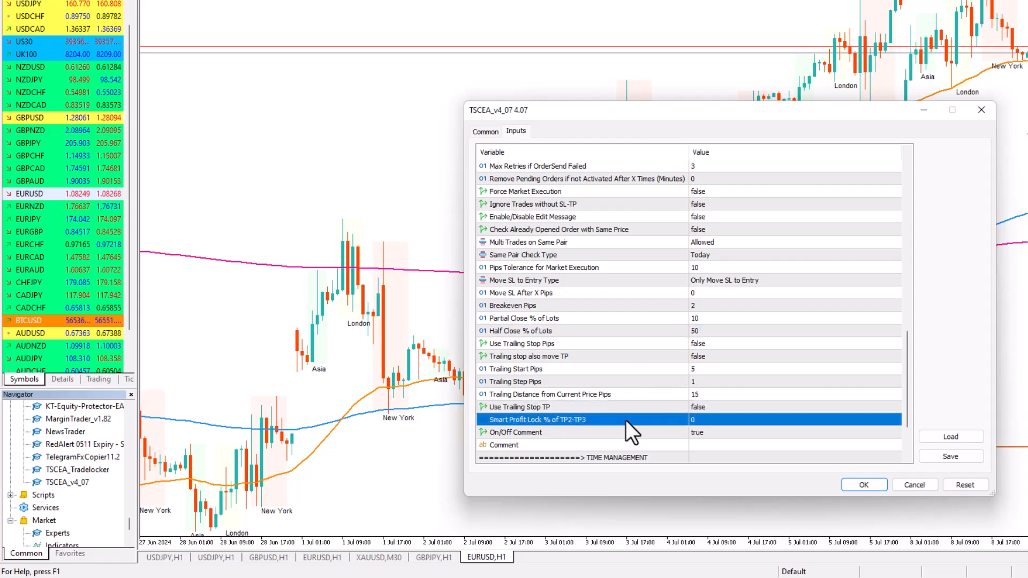
scroll(620, 414, down, 1)
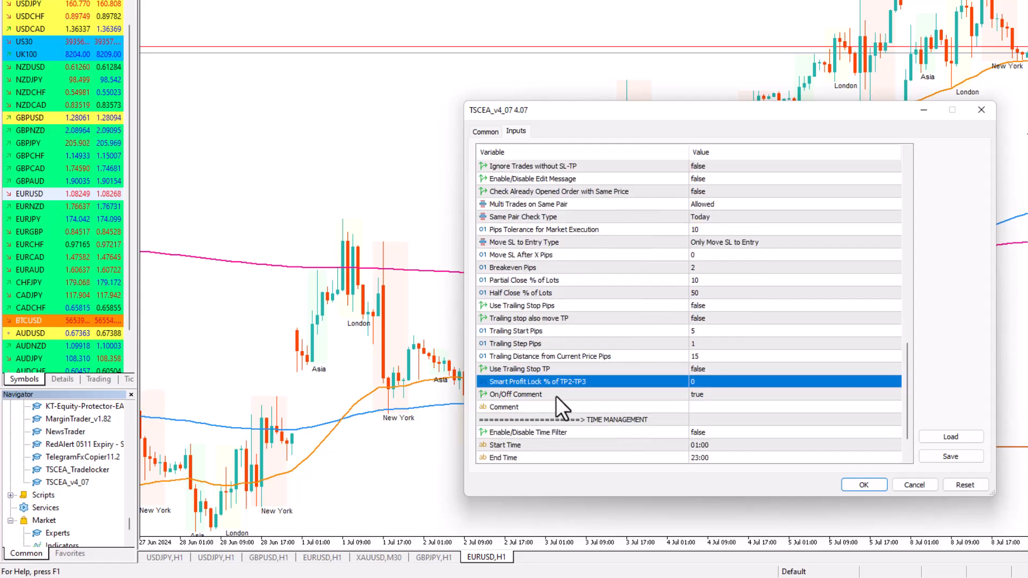
double_click(724, 393)
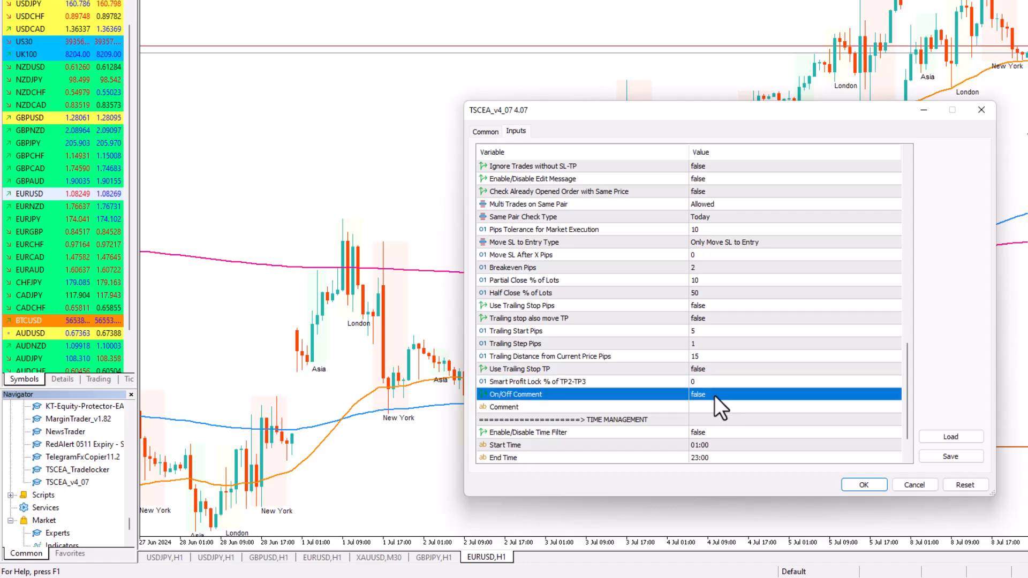
Try another Dynamic Lot Size for TP1 in the Lots Management inputs and restore it to 0.2
scroll(709, 398, down, 1)
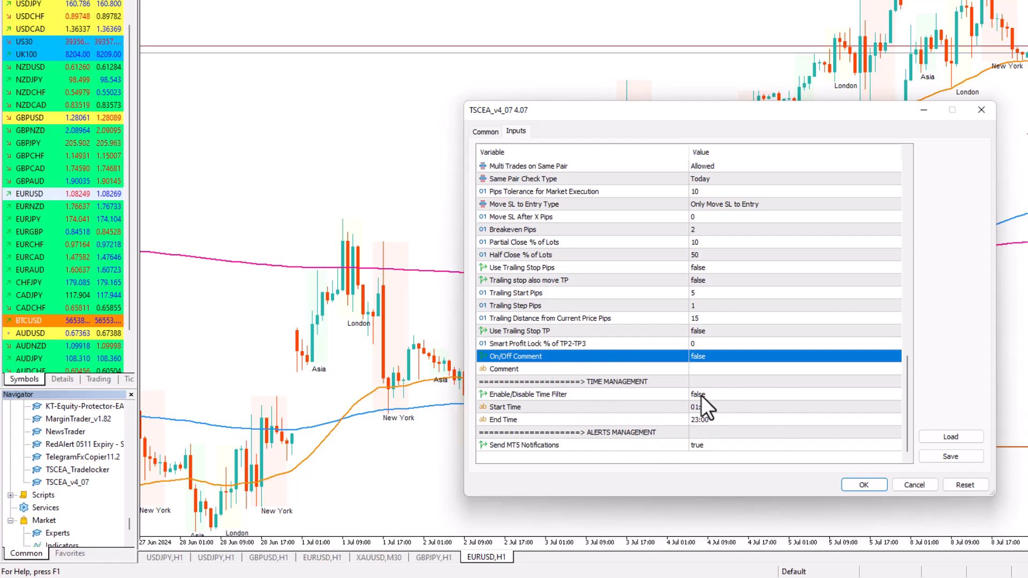
scroll(703, 395, up, 10)
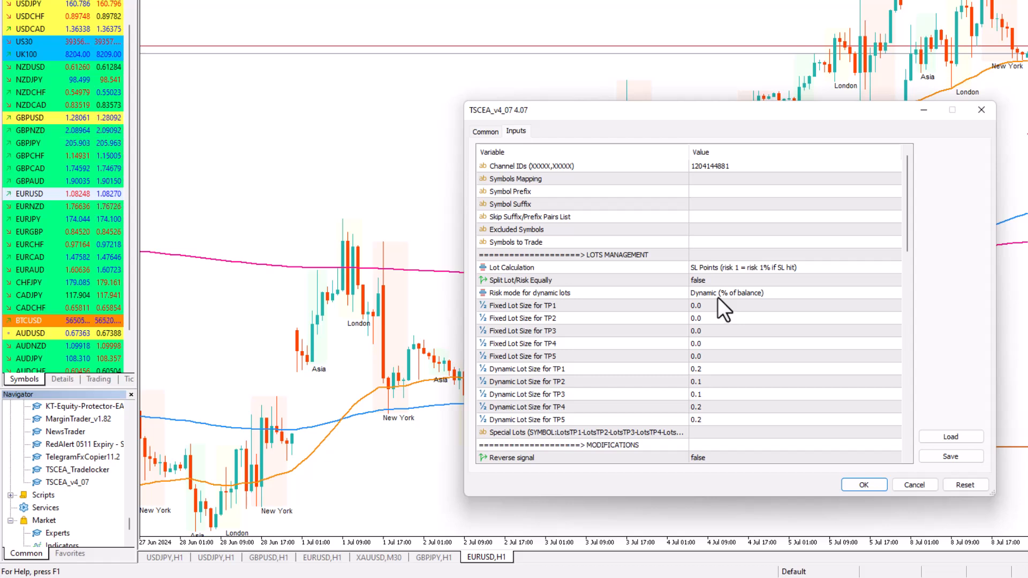
click(701, 369)
click(700, 369)
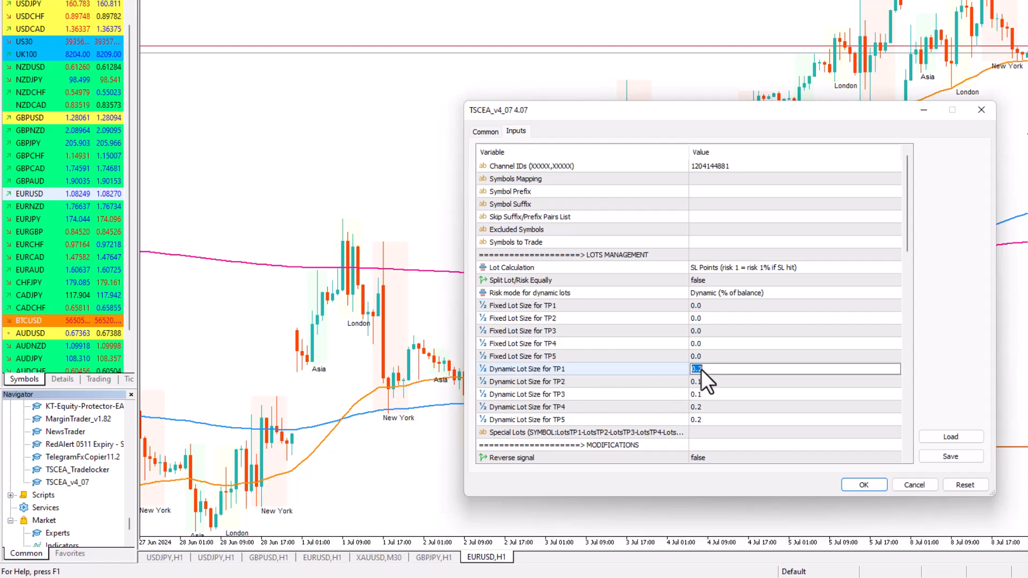
click(703, 371)
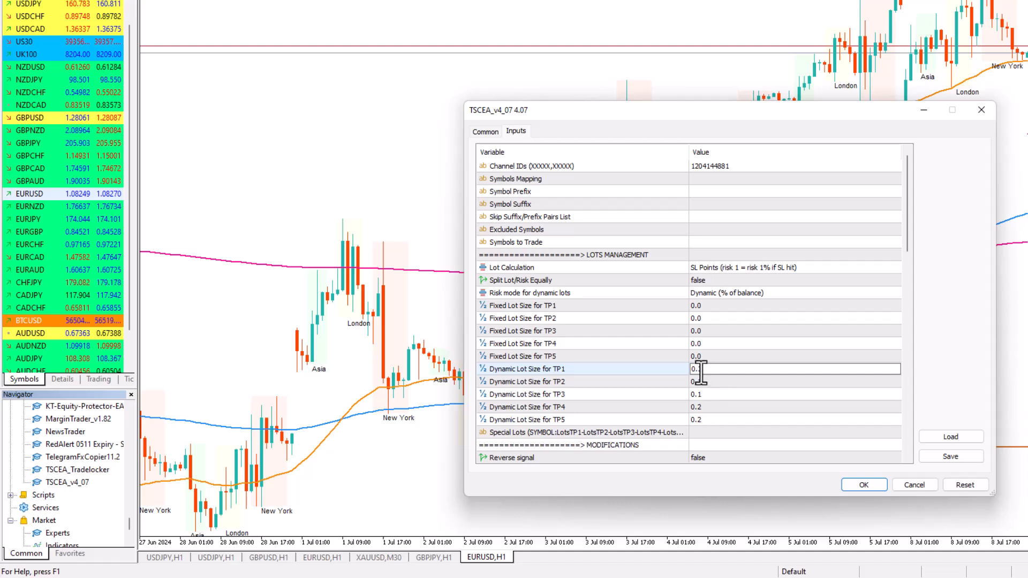
text(5)
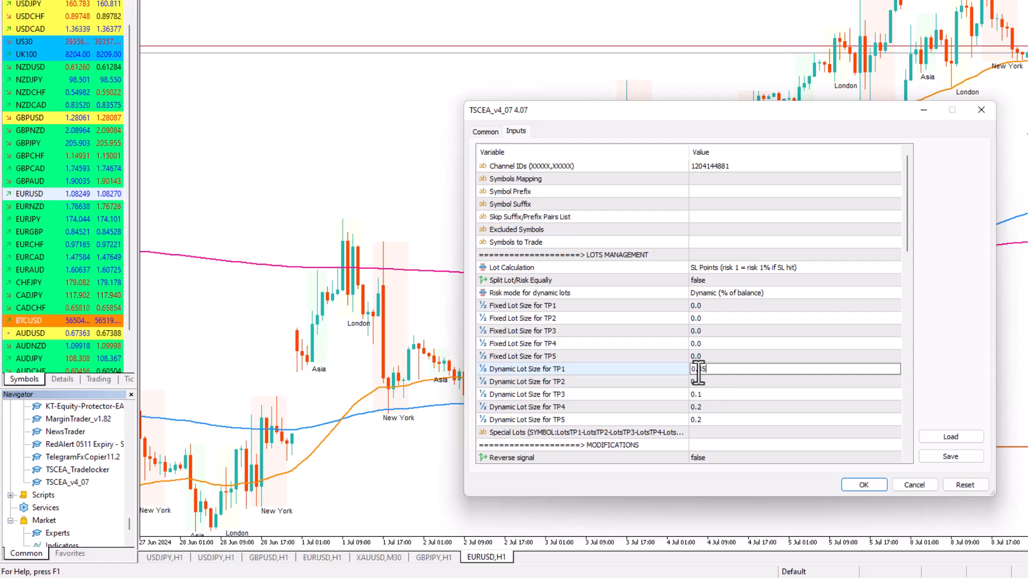
key(BackSpace)
key(BackSpace)
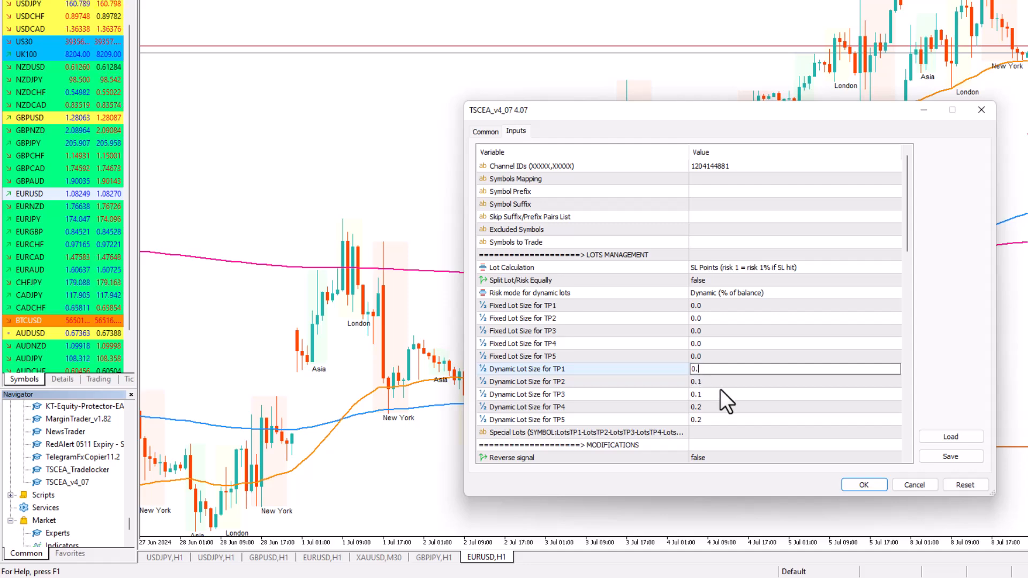
text(2)
click(774, 396)
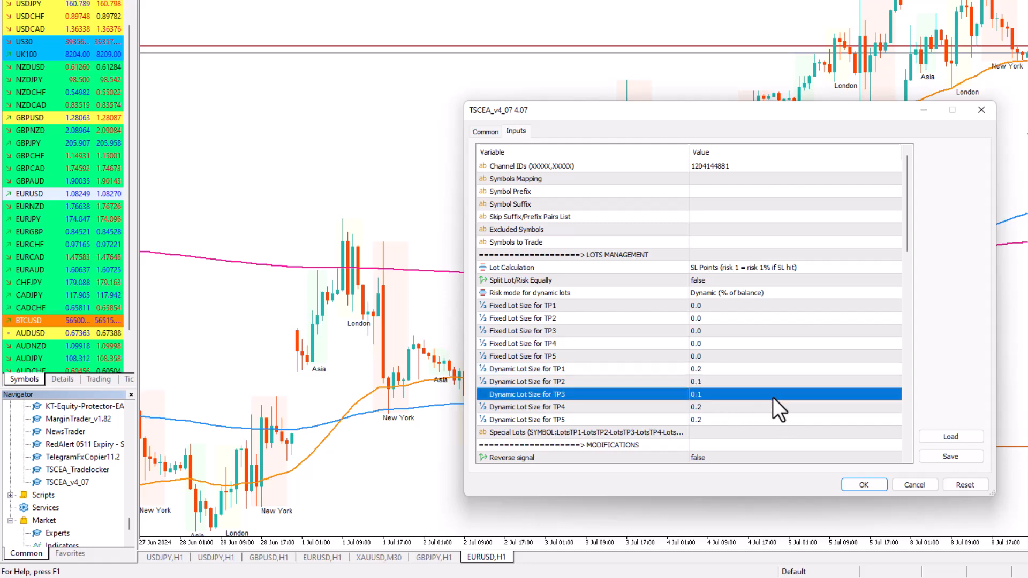
Review the remaining TSCEA_v4_07 inputs and confirm them to apply the expert to the EURUSD,H1 chart
scroll(755, 363, down, 3)
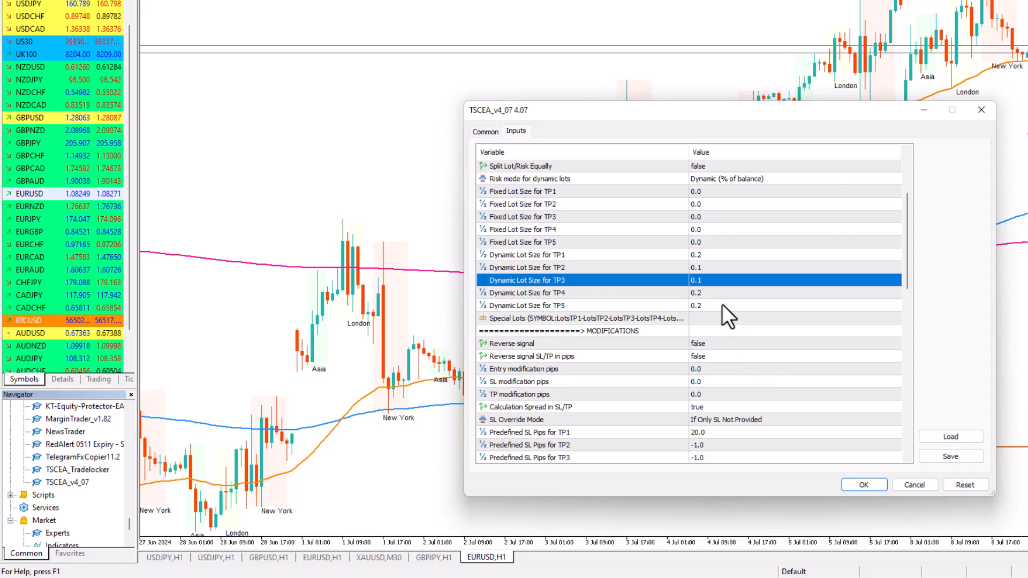
scroll(722, 304, down, 3)
scroll(720, 308, down, 10)
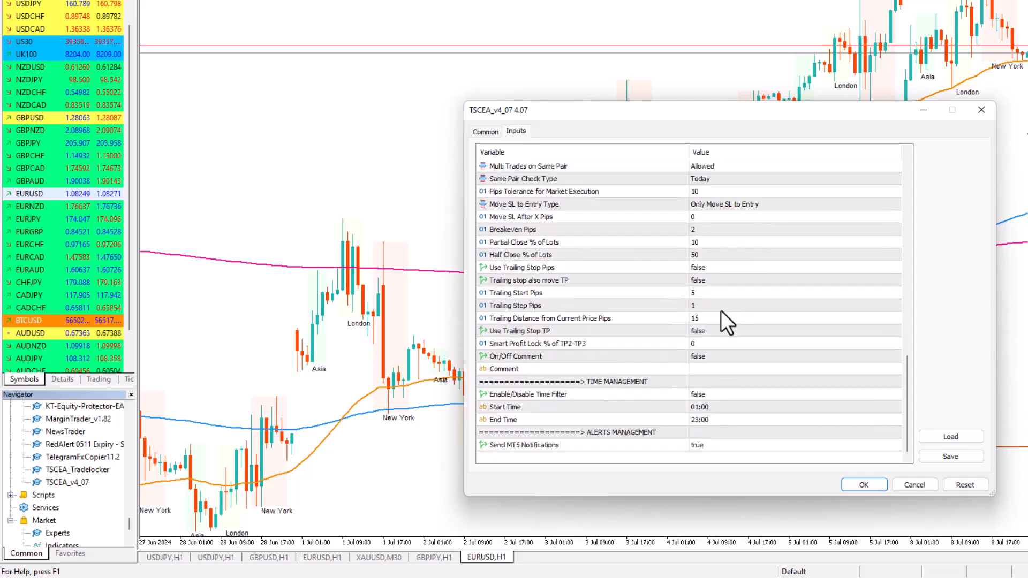
click(862, 479)
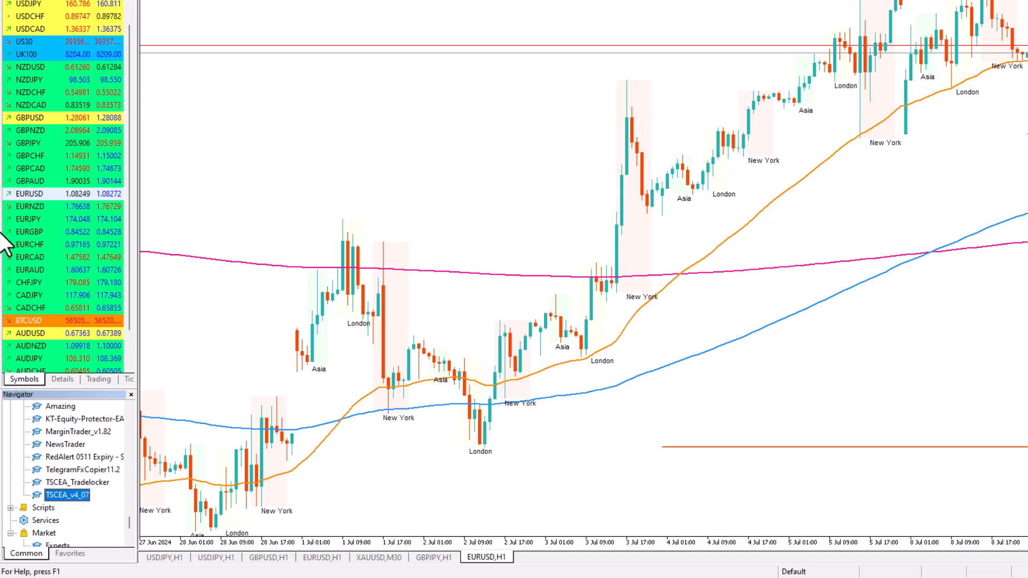
Open a new EURUSD chart and attach TSCEA_Tradelocker to it in place of Trade Assistant MTS
right_click(23, 196)
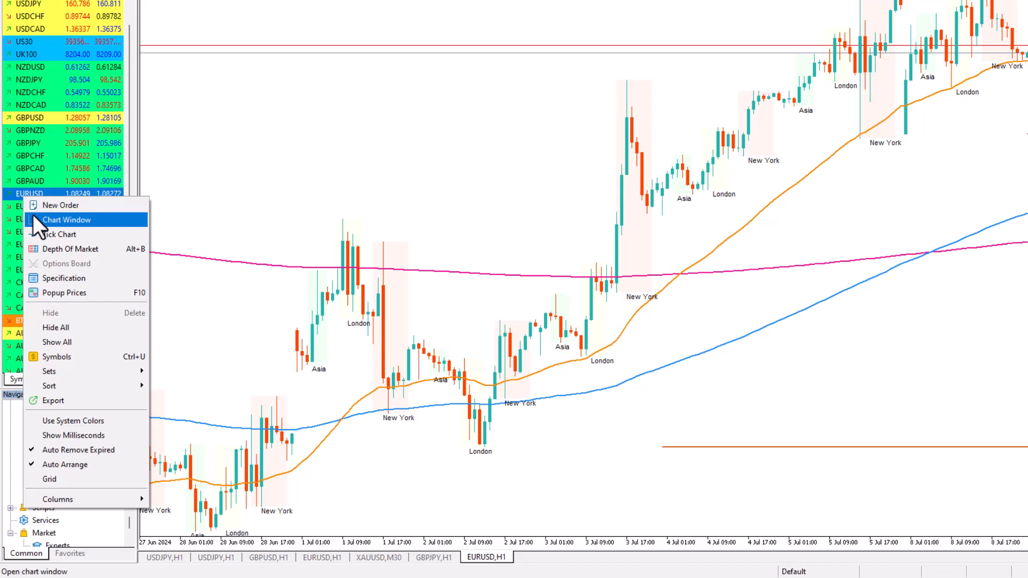
click(32, 216)
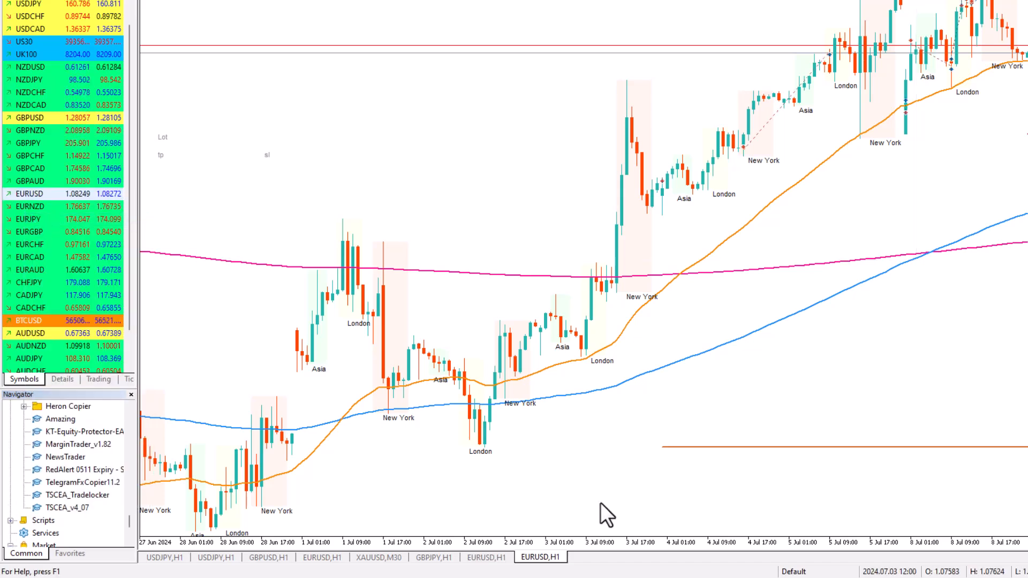
click(45, 495)
drag(54, 497, 700, 359)
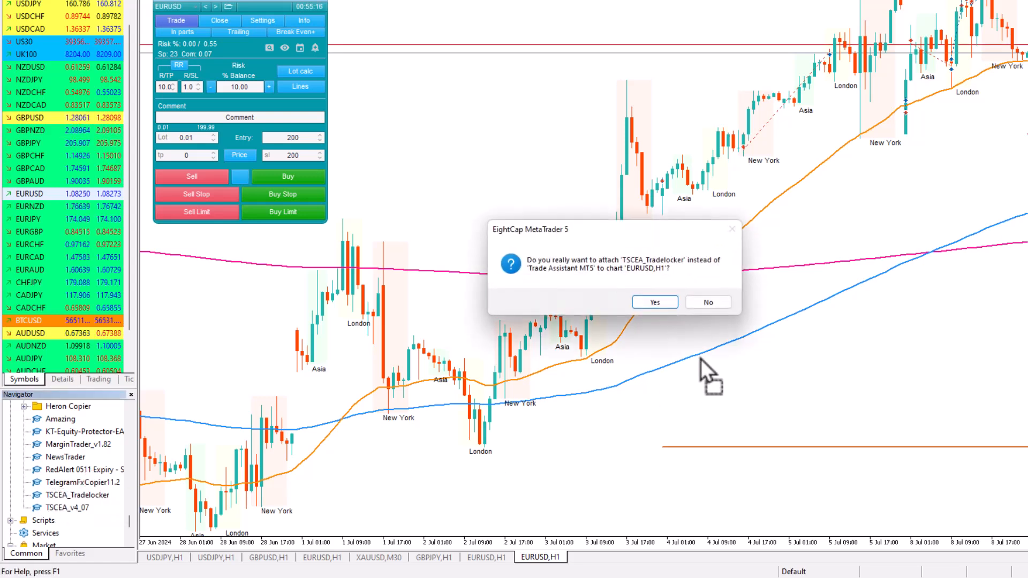
click(654, 302)
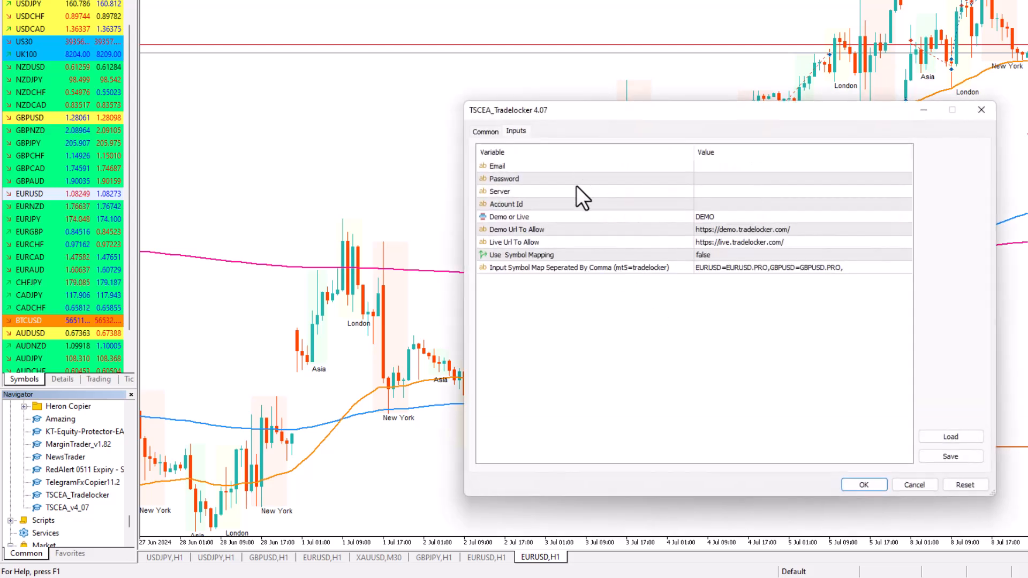
Check the Email and Password inputs of TSCEA_Tradelocker, leaving both blank
click(715, 168)
click(716, 168)
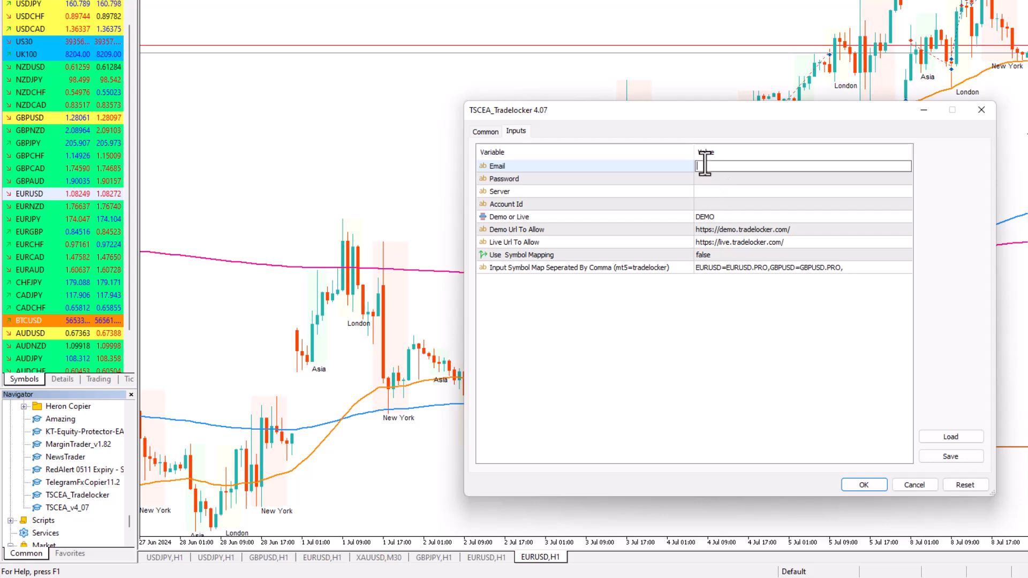
click(706, 179)
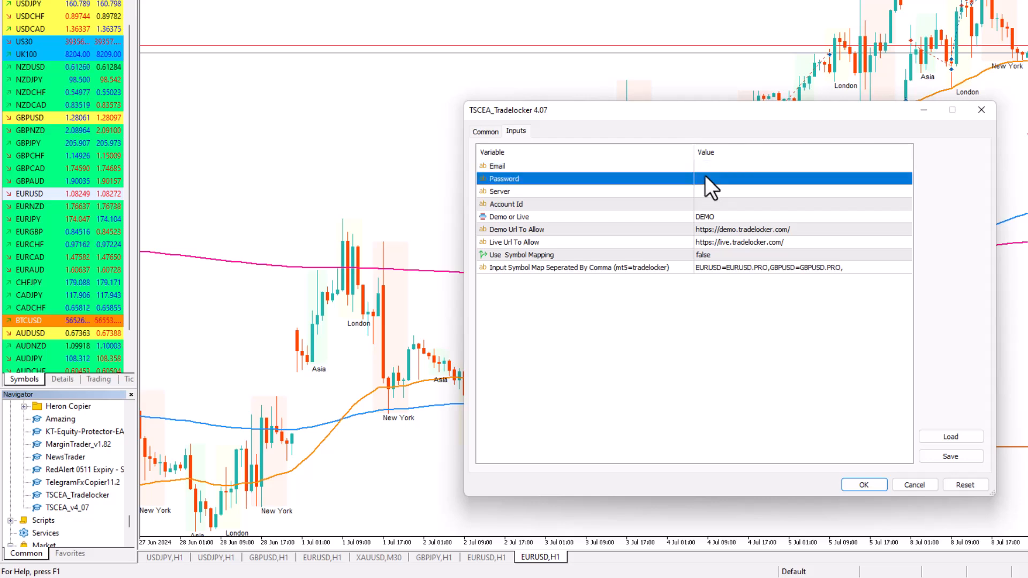
Enter a sample server name starting with TR in the Server input and clear it again
click(701, 192)
click(703, 194)
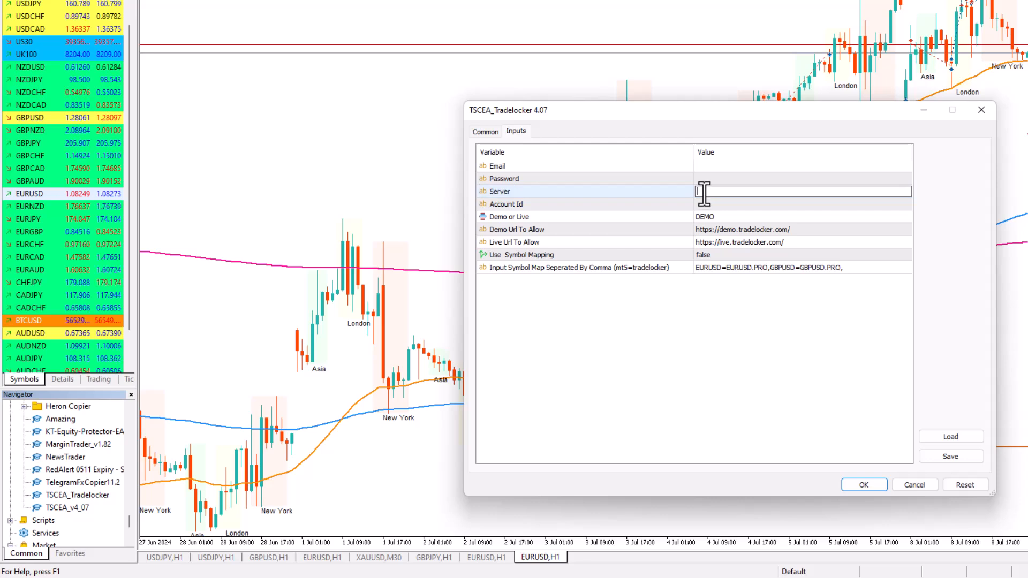
text(FR)
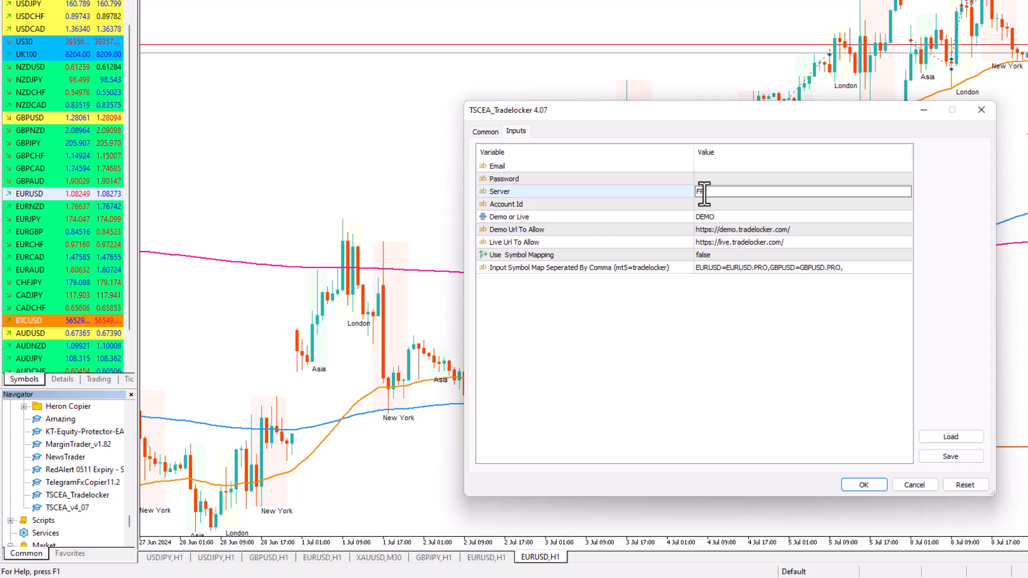
key(BackSpace)
key(BackSpace)
text(TR)
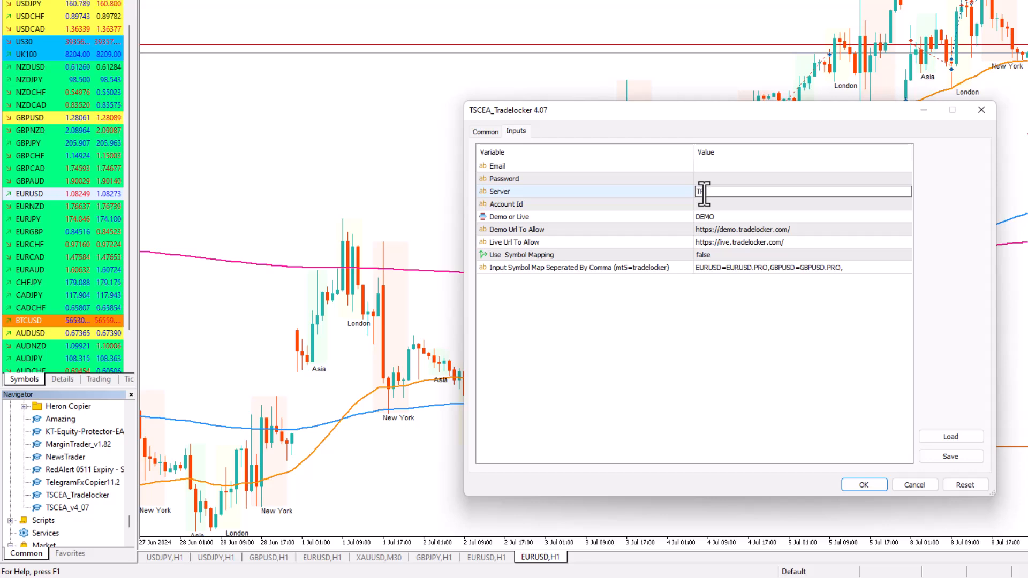
text(ADOO)
key(BackSpace)
key(BackSpace)
key(BackSpace)
key(BackSpace)
key(BackSpace)
key(BackSpace)
Enter a sample account number in the Account Id input and clear it again
click(706, 204)
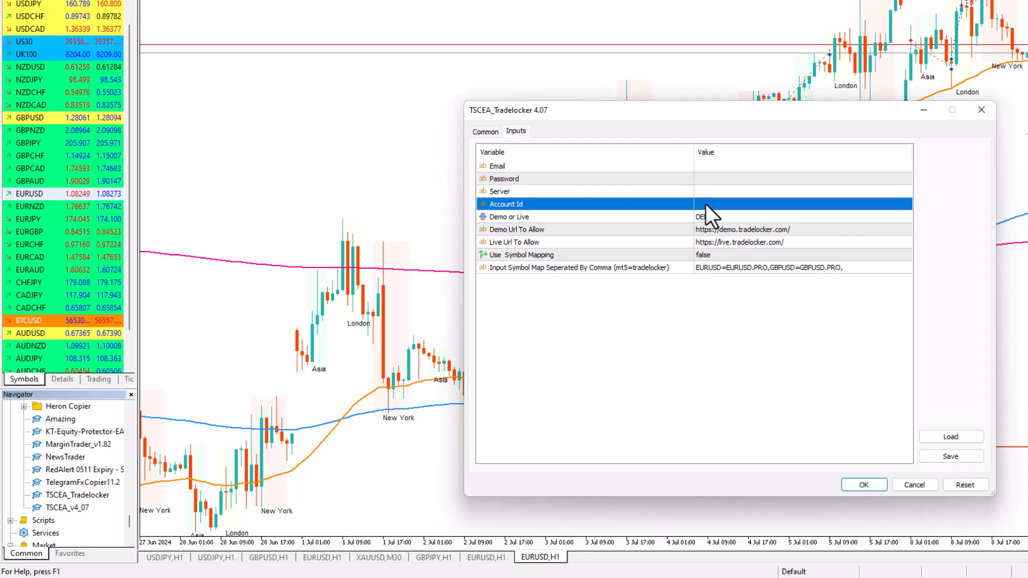
click(706, 204)
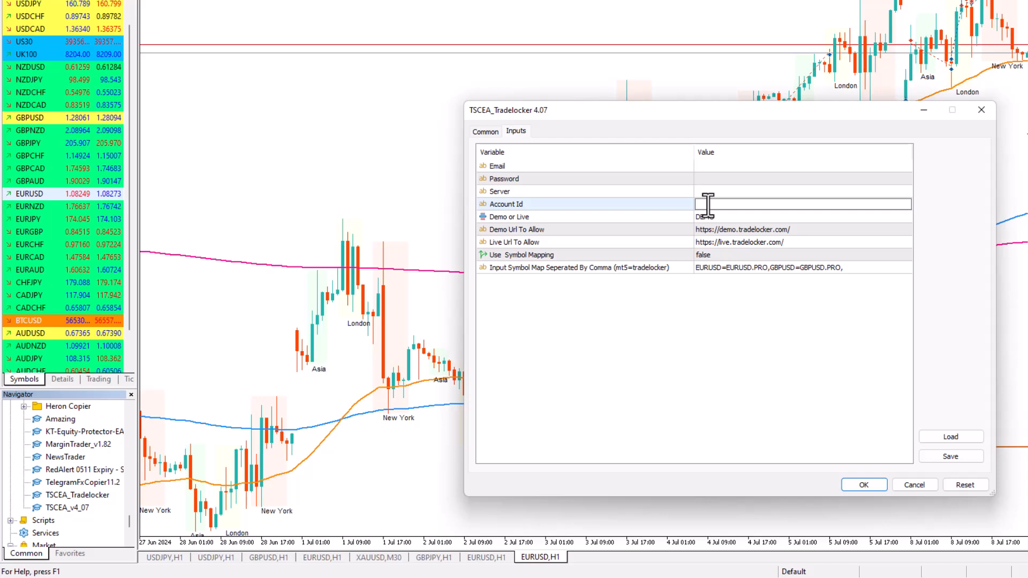
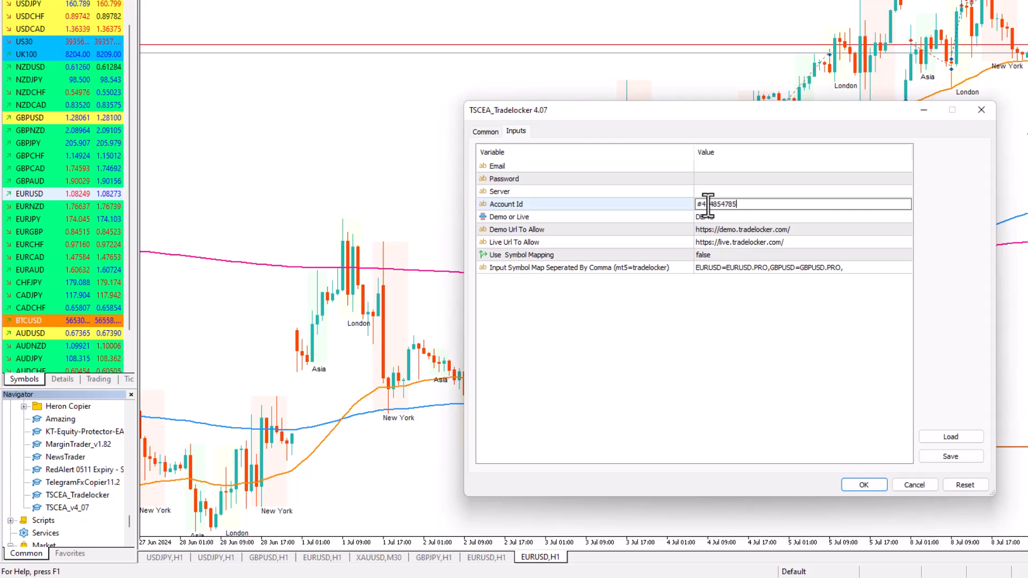
key(BackSpace)
key(BackSpace)
key(BackSpace)
key(BackSpace)
key(BackSpace)
key(BackSpace)
key(BackSpace)
key(BackSpace)
key(BackSpace)
key(BackSpace)
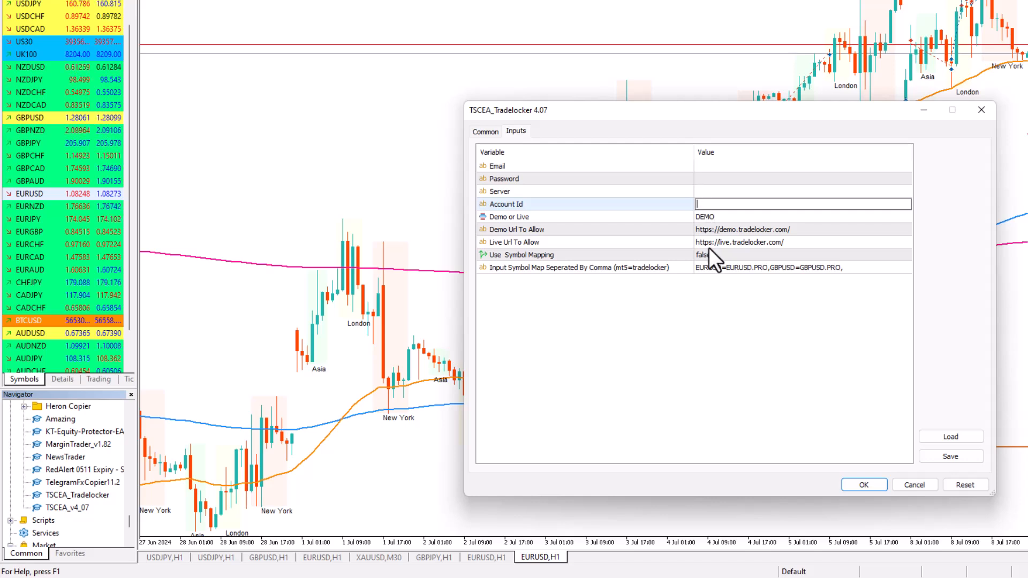
click(702, 306)
Check the choices of the Demo or Live input and keep DEMO
click(699, 213)
click(700, 213)
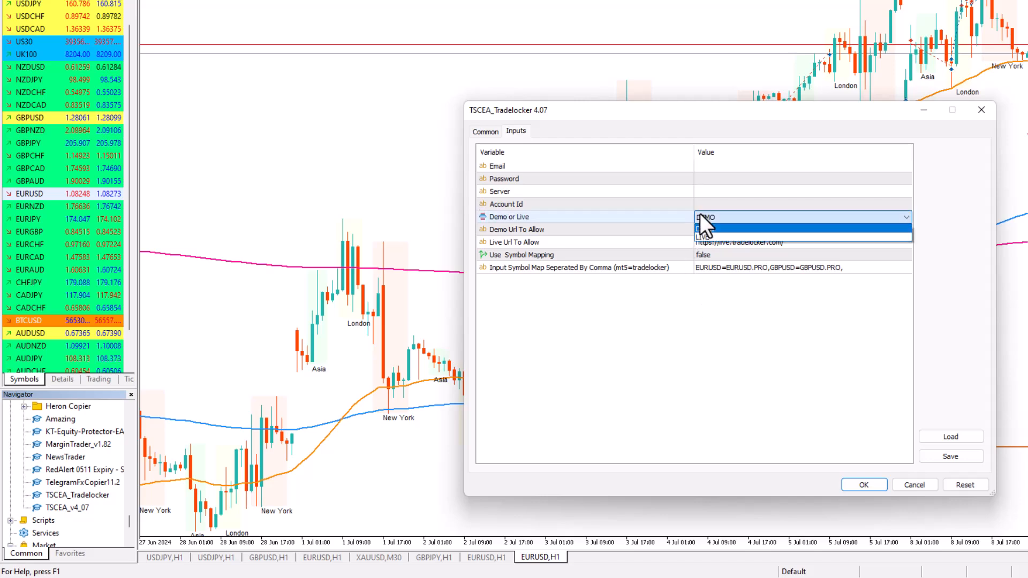
click(705, 316)
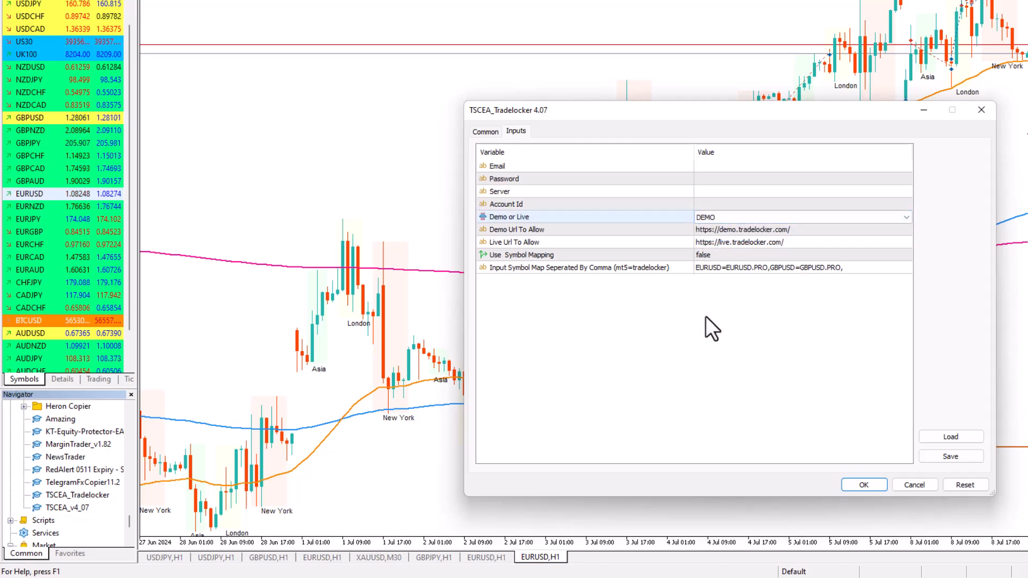
click(737, 233)
click(748, 230)
key(ctrl+c)
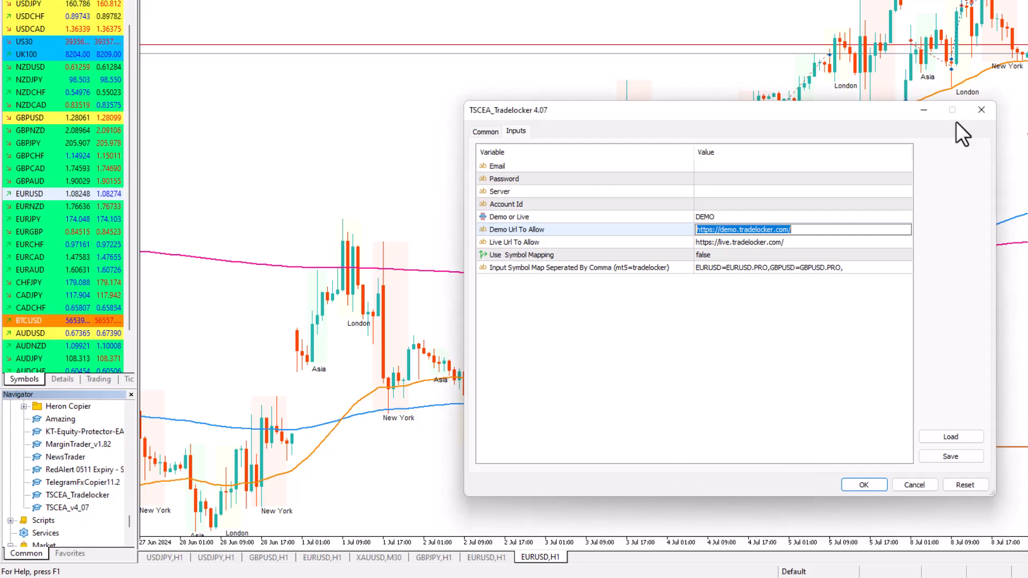
click(982, 111)
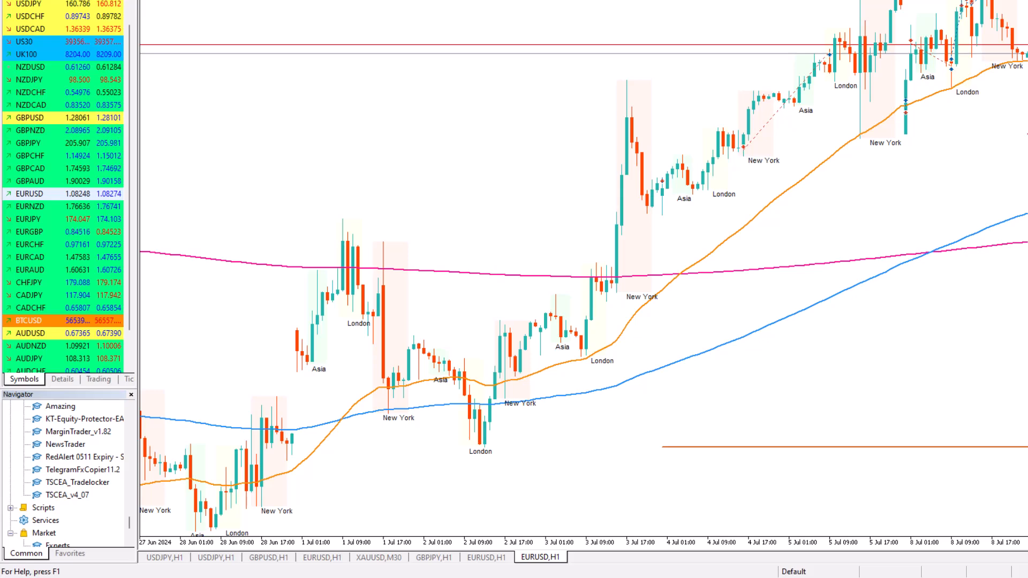
click(160, 1)
click(164, 65)
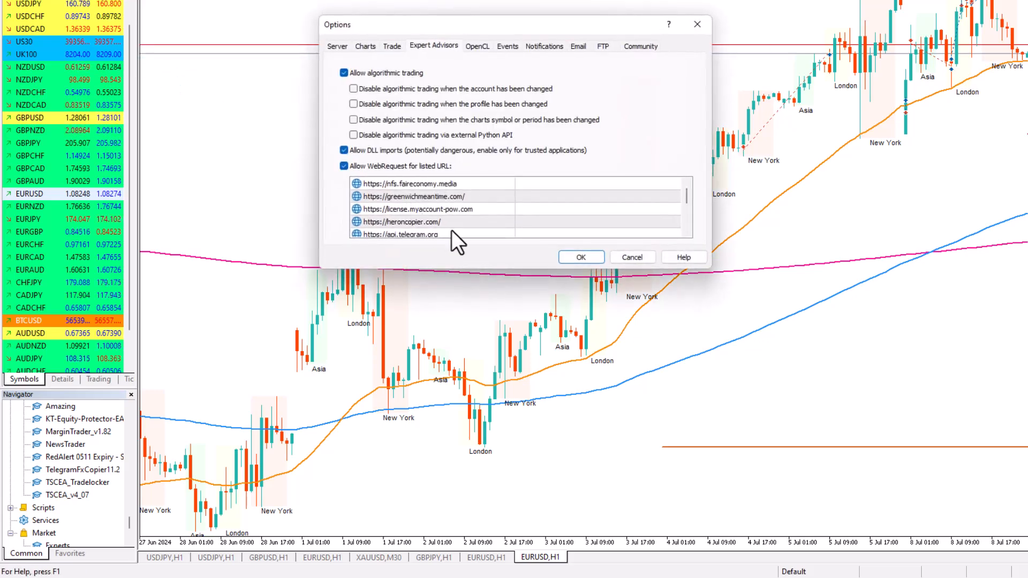
scroll(452, 230, down, 3)
click(418, 222)
key(ctrl+v)
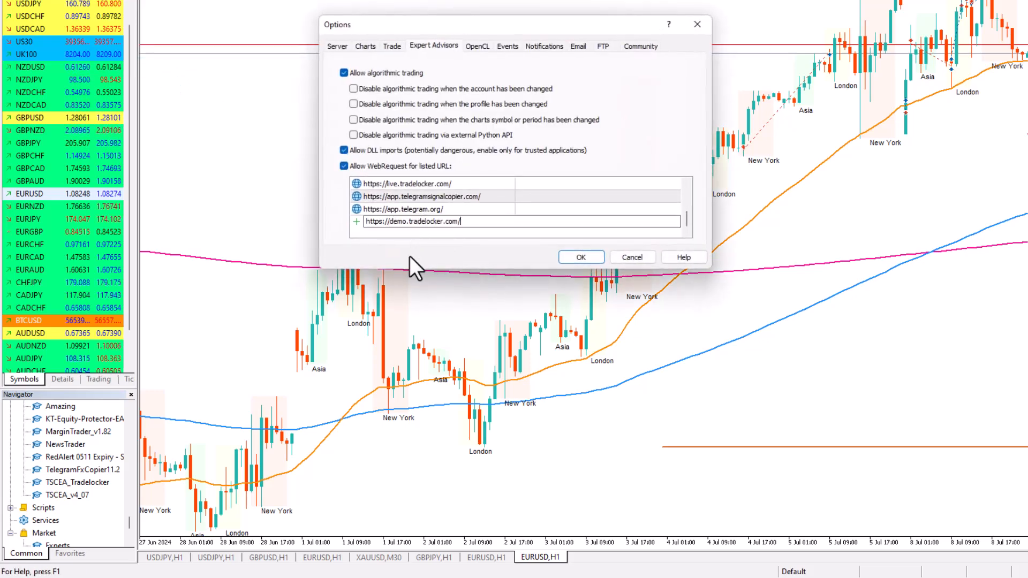
click(620, 256)
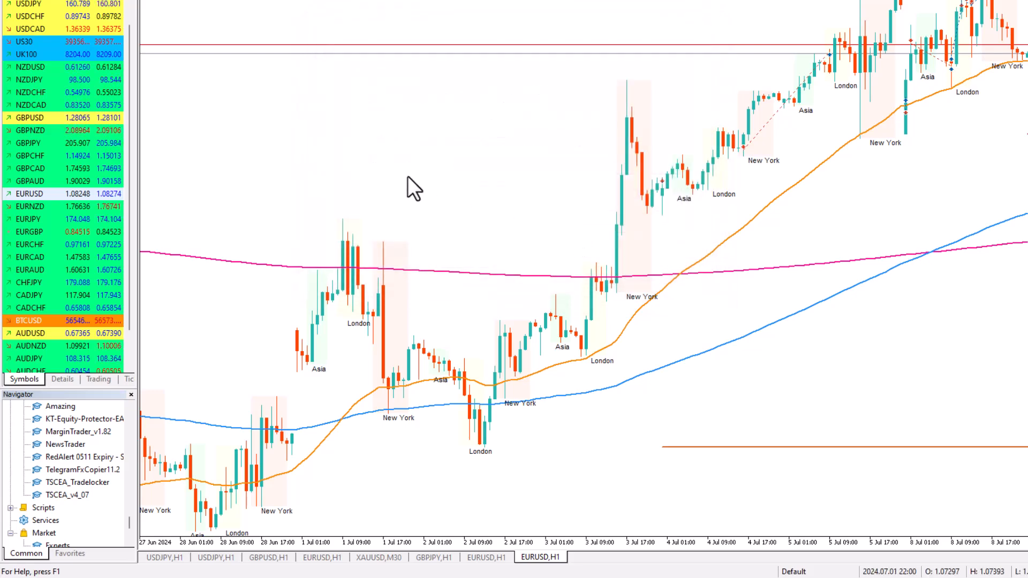
Attach TSCEA_Tradelocker to the new EURUSD,H1 chart again and check its Live Url To Allow input
click(80, 481)
drag(78, 481, 425, 443)
click(726, 244)
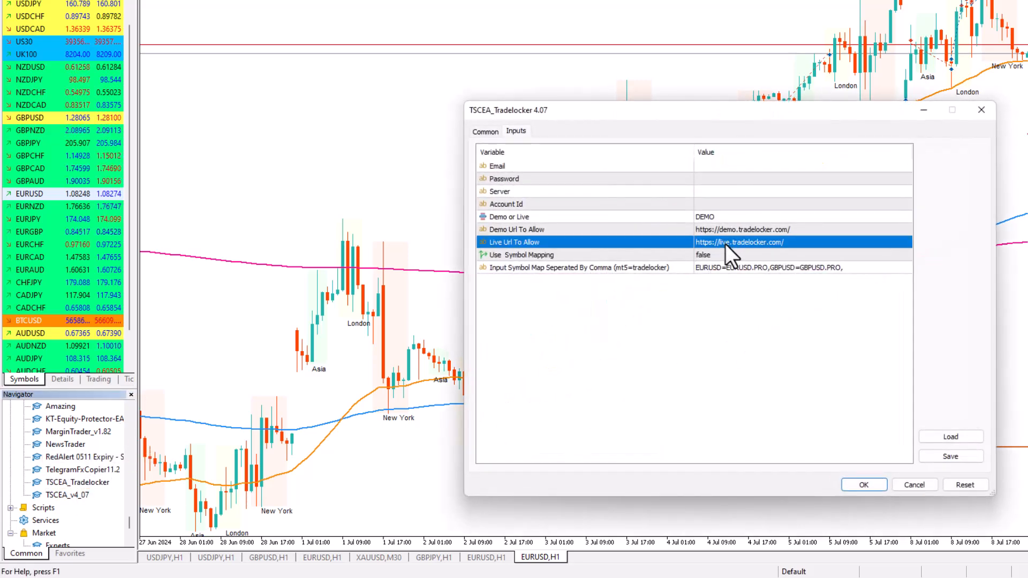
click(725, 244)
click(727, 244)
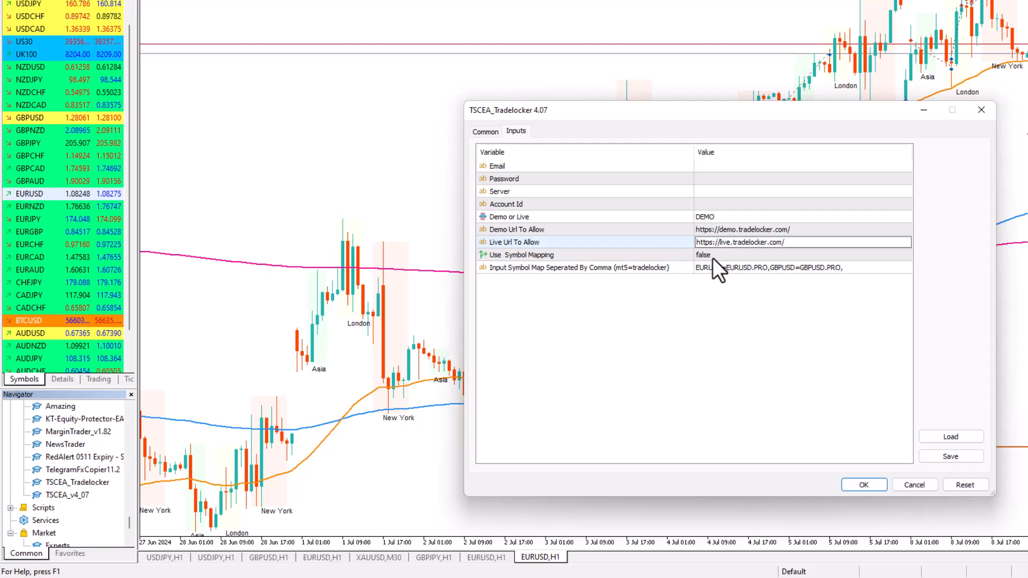
click(702, 348)
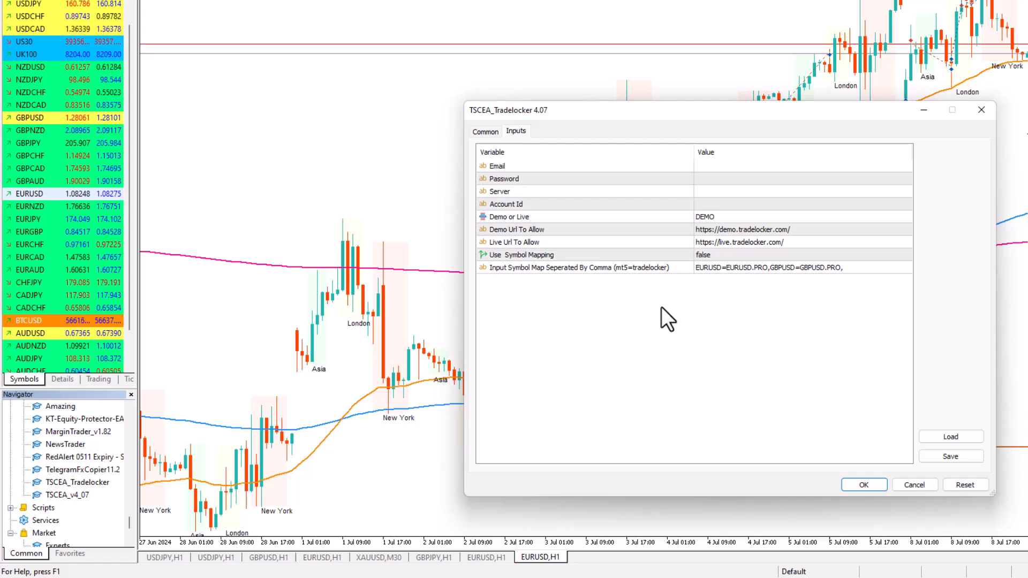
Set Use Symbol Mapping to true and append the gold mapping XAUUSD=XAUUSD.PRO to the input symbol map
click(722, 256)
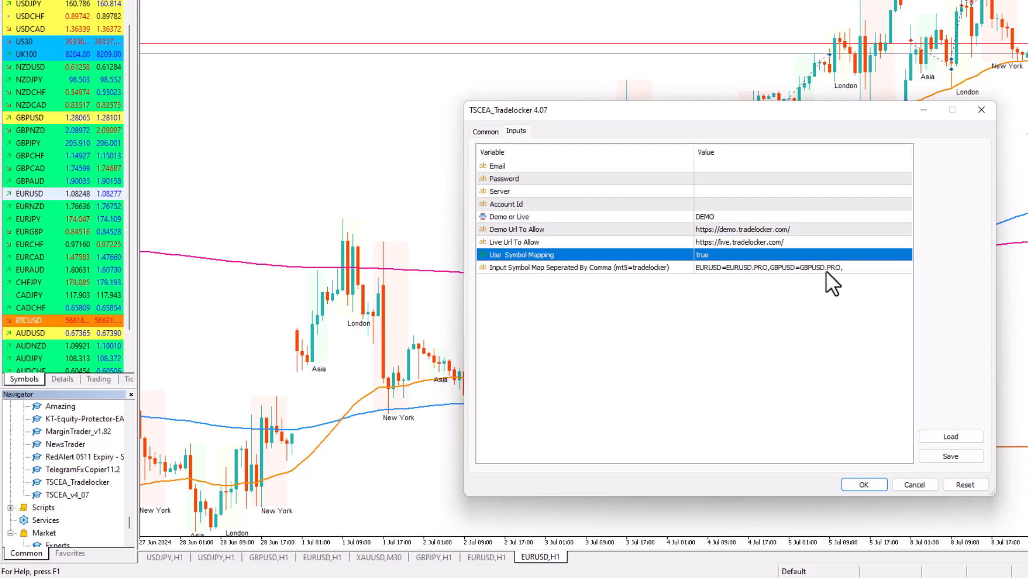
double_click(864, 271)
click(863, 272)
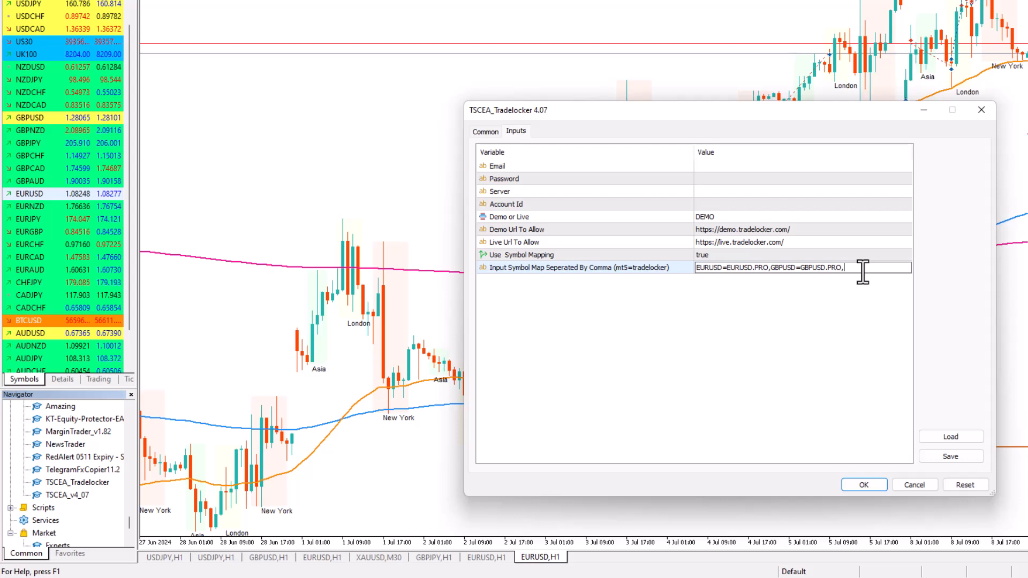
text(XAUUSD=)
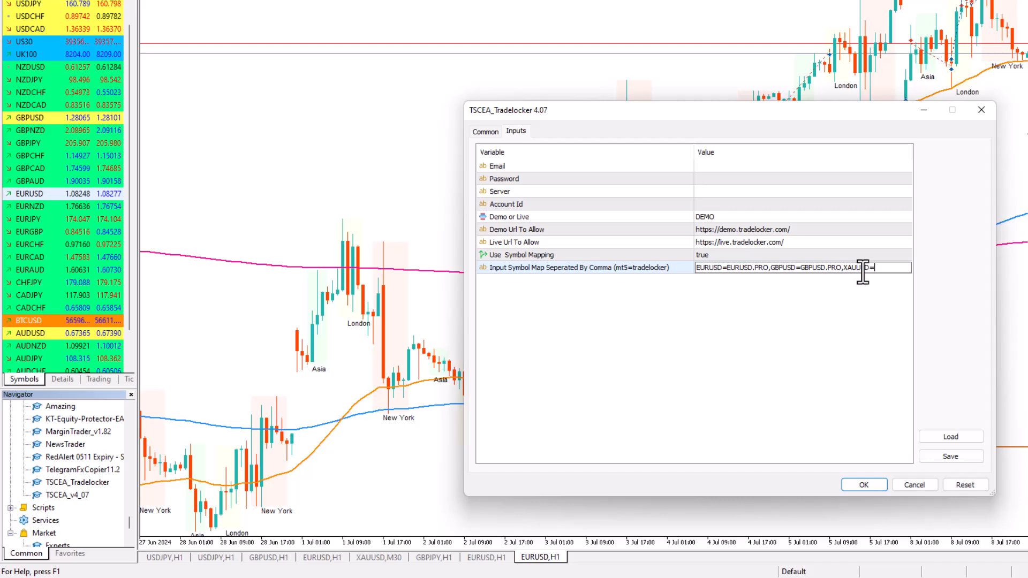
text(XAUUSD.PRO)
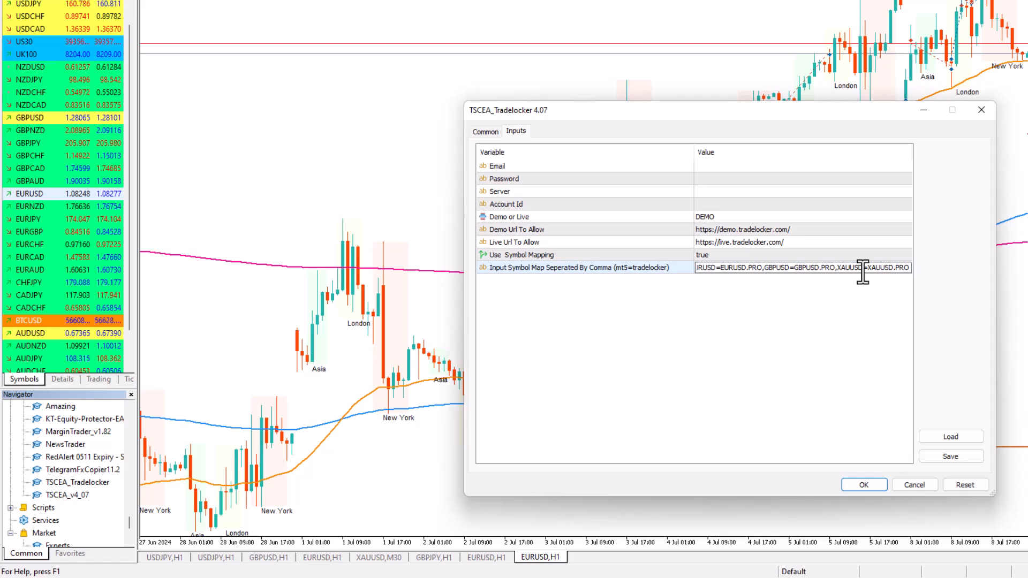
text(,)
text(U)
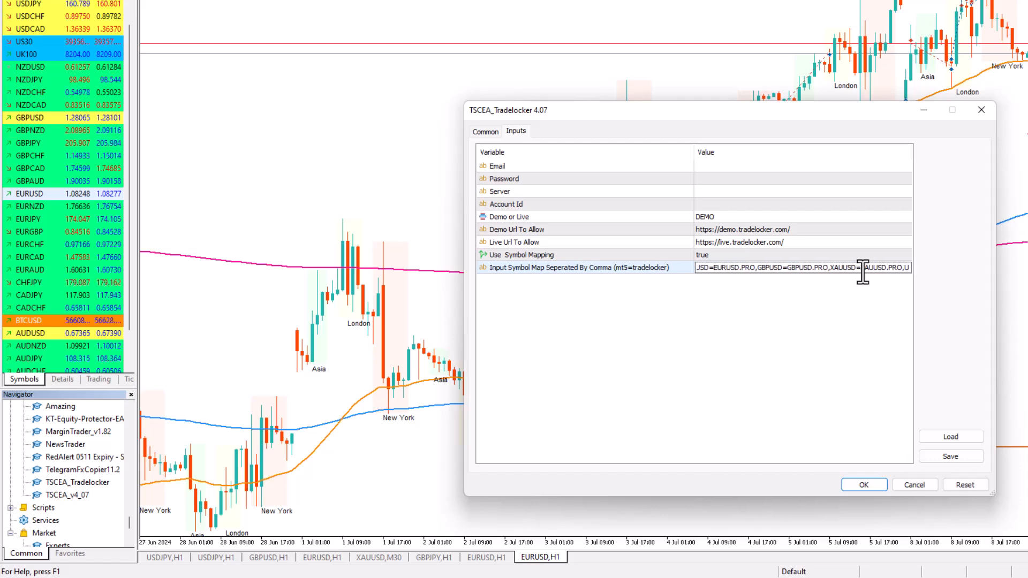
text(SDCAD)
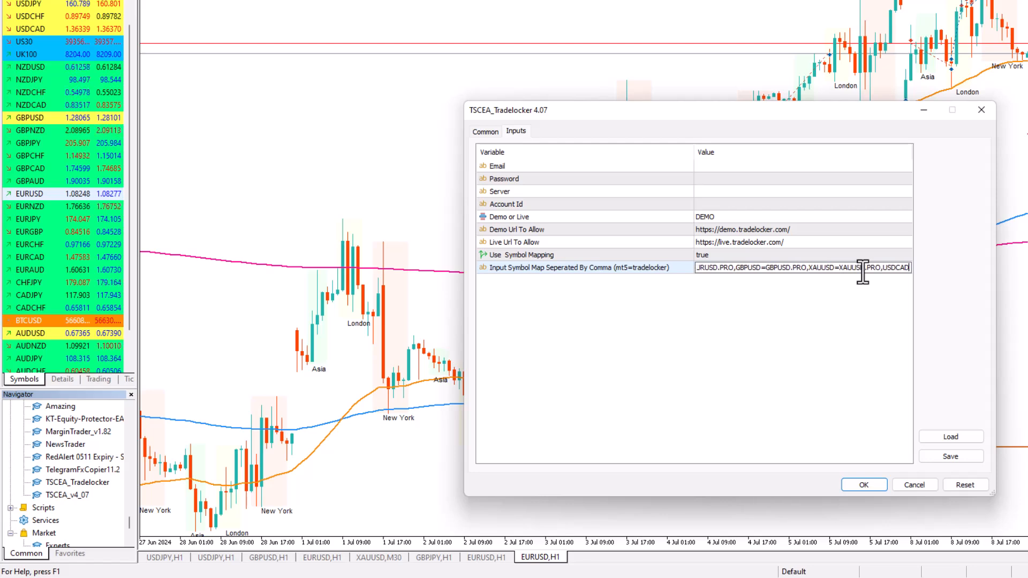
text(=USD)
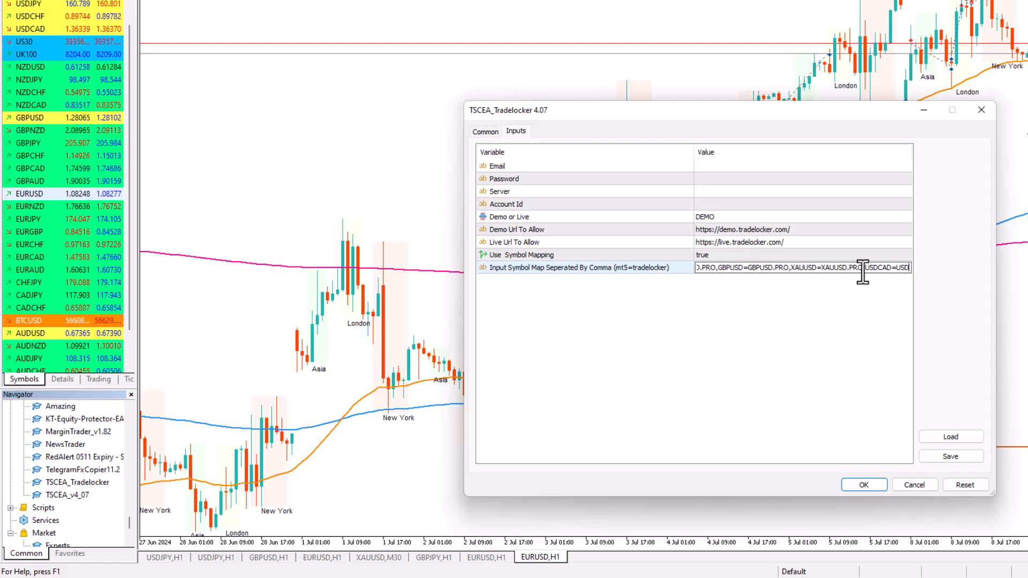
text(CAD.PRO)
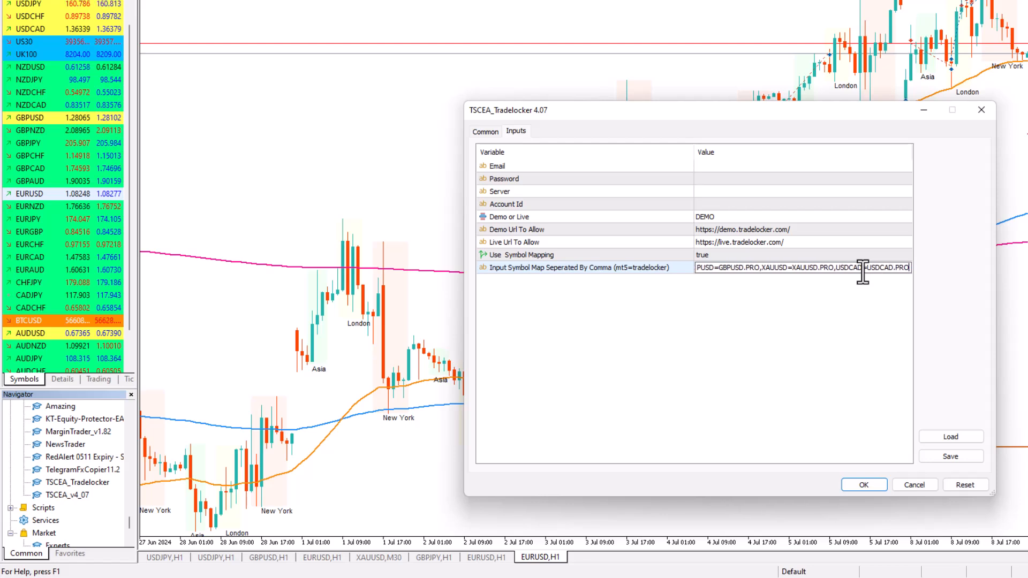
text(,)
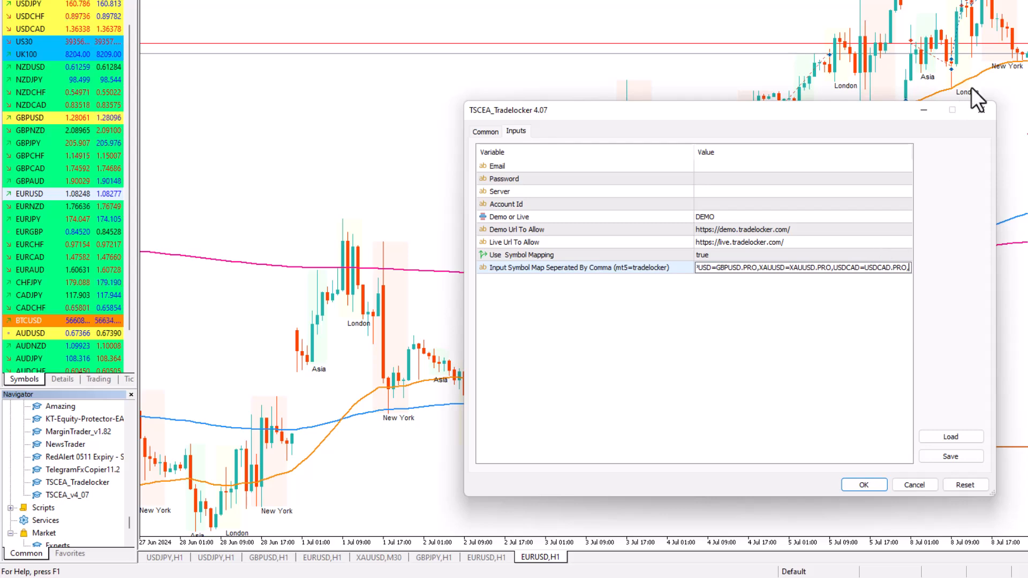
Append ,USDCAD=USDCAD.PRO, to the input symbol map and close the TSCEA_Tradelocker settings without applying them
click(980, 108)
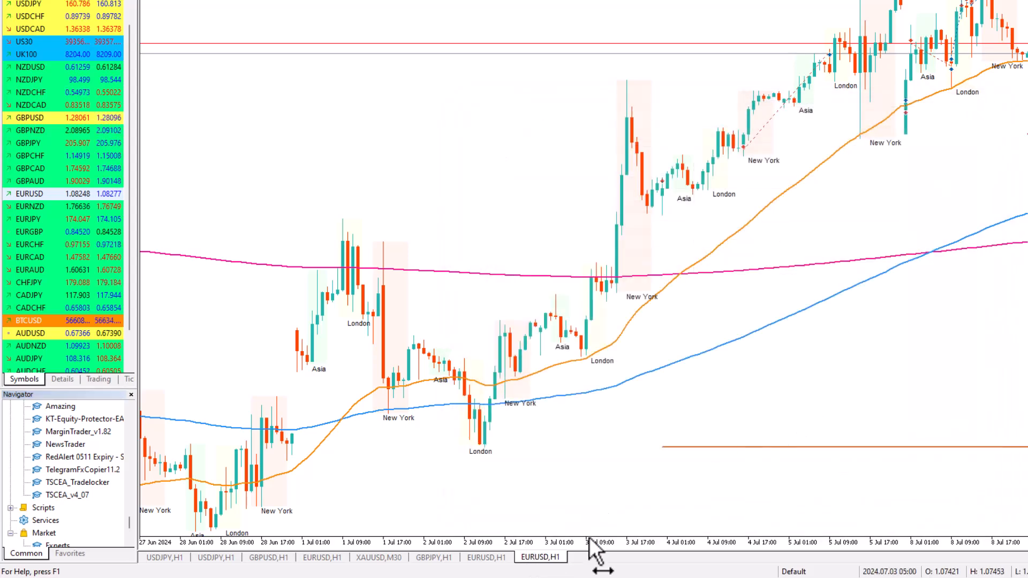
Switch to the EURUSD,H1 chart next to the current one
click(485, 557)
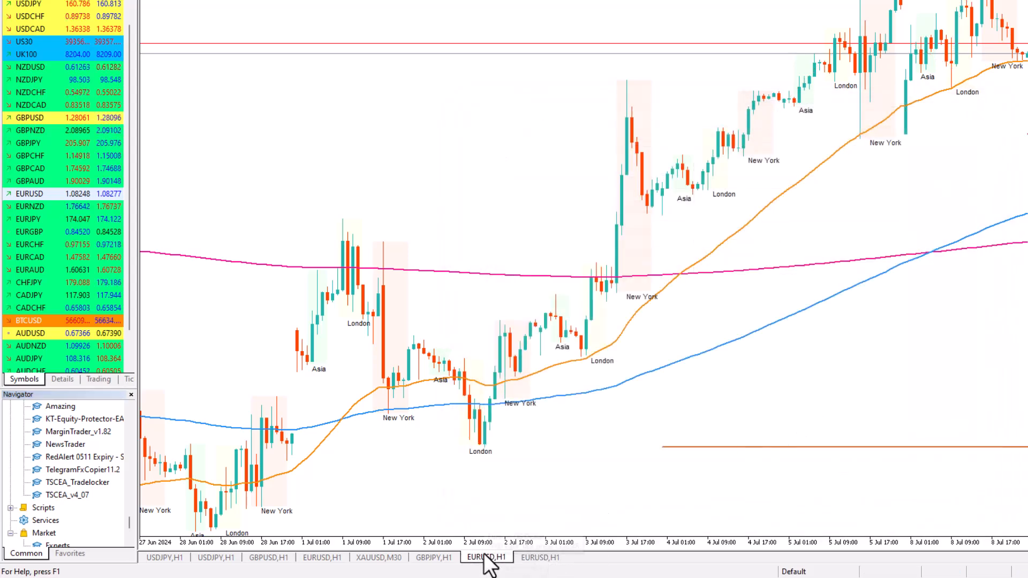